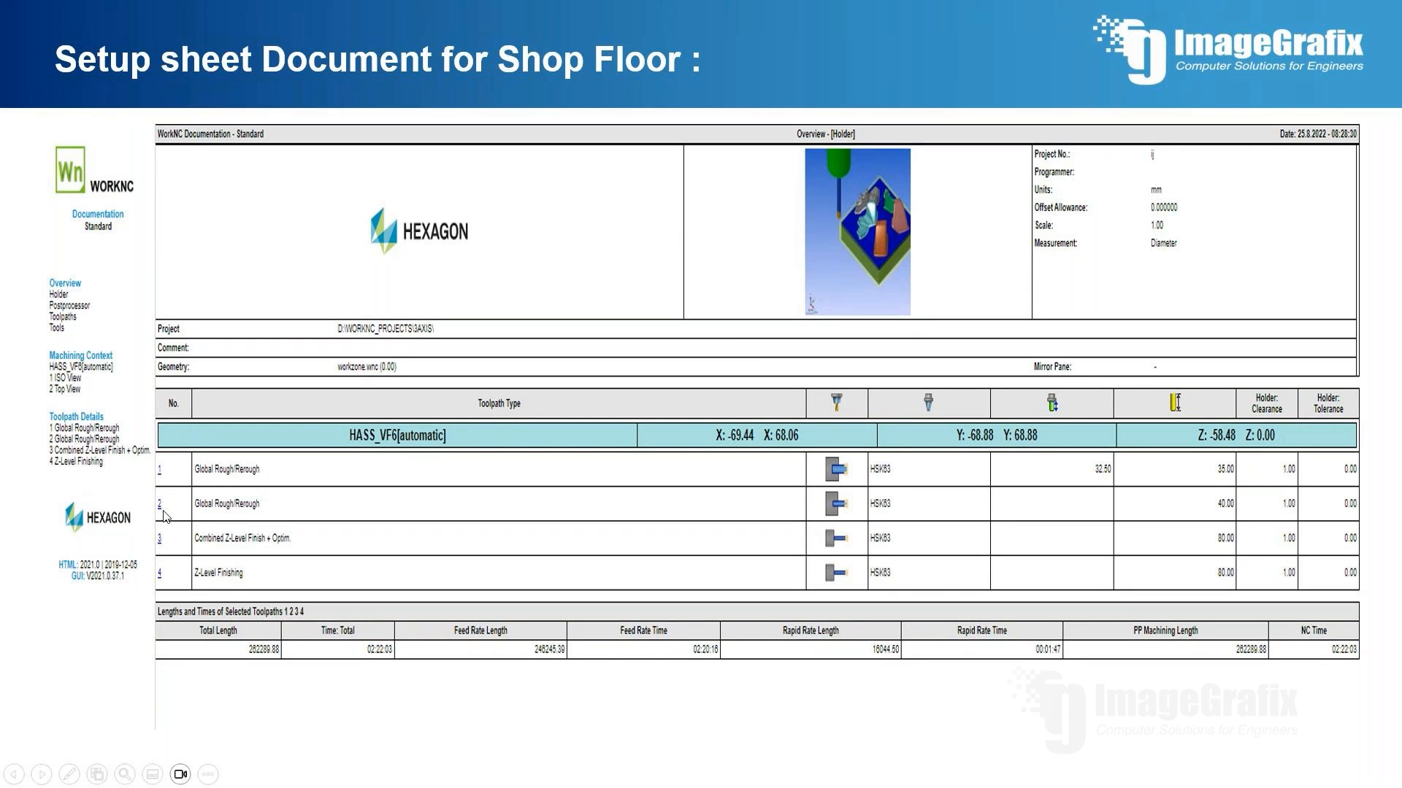
{"action": "left_click", "coordinate": [437, 441]}
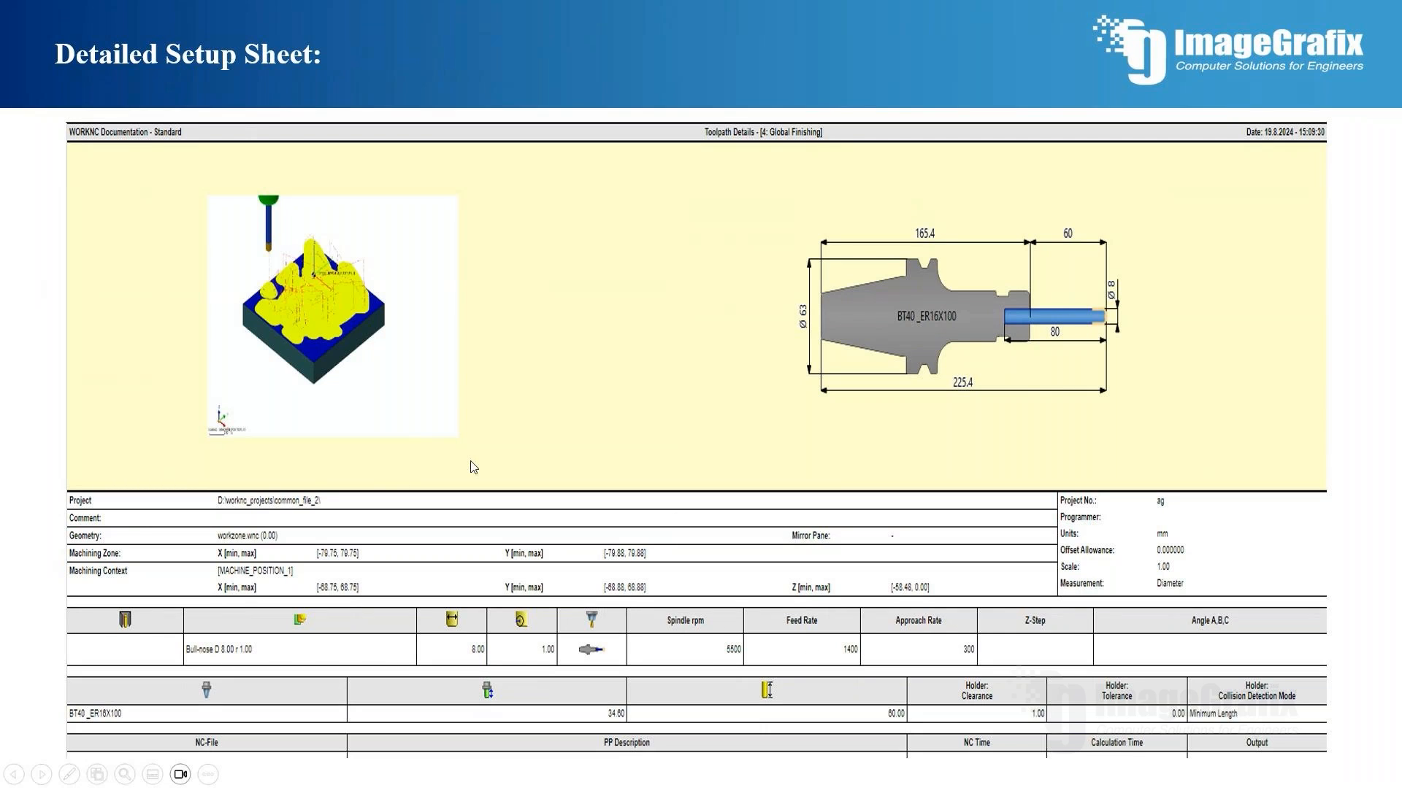
{"action": "left_click", "coordinate": [635, 411]}
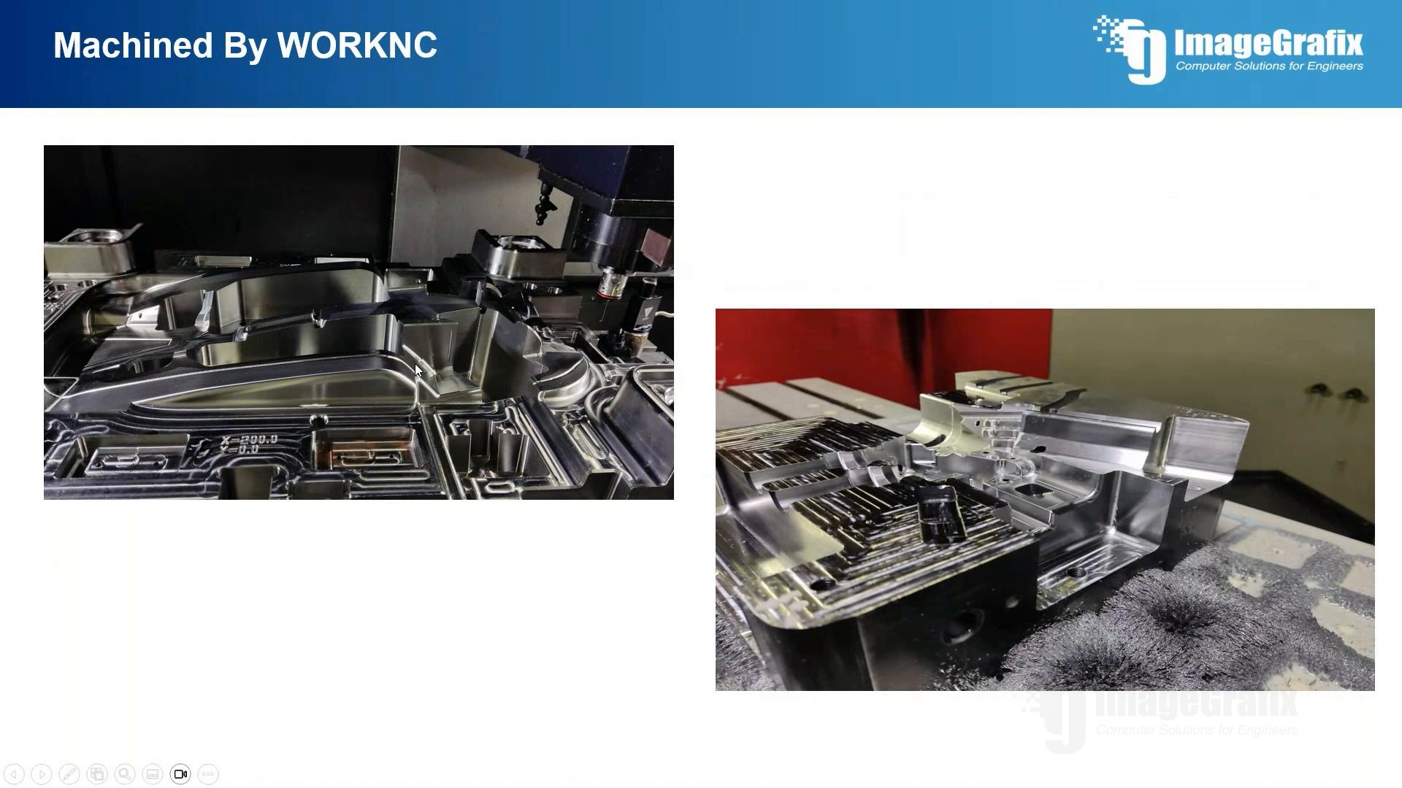
{"action": "scroll", "coordinate": [415, 364], "scroll_direction": "up", "scroll_amount": 1, "text": "ctrl"}
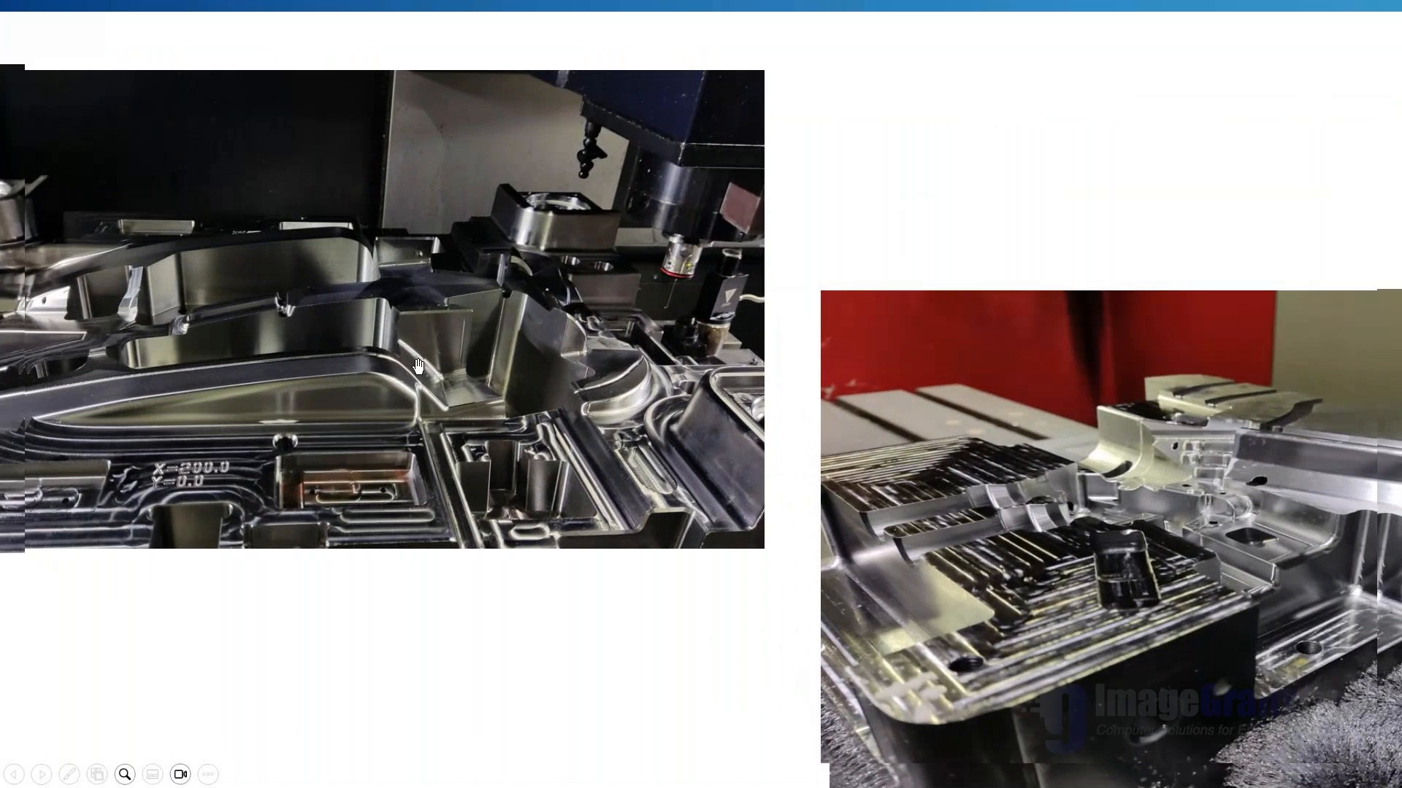
{"action": "scroll", "coordinate": [536, 370], "scroll_direction": "down", "scroll_amount": 1, "text": "ctrl"}
{"action": "left_click", "coordinate": [536, 370]}
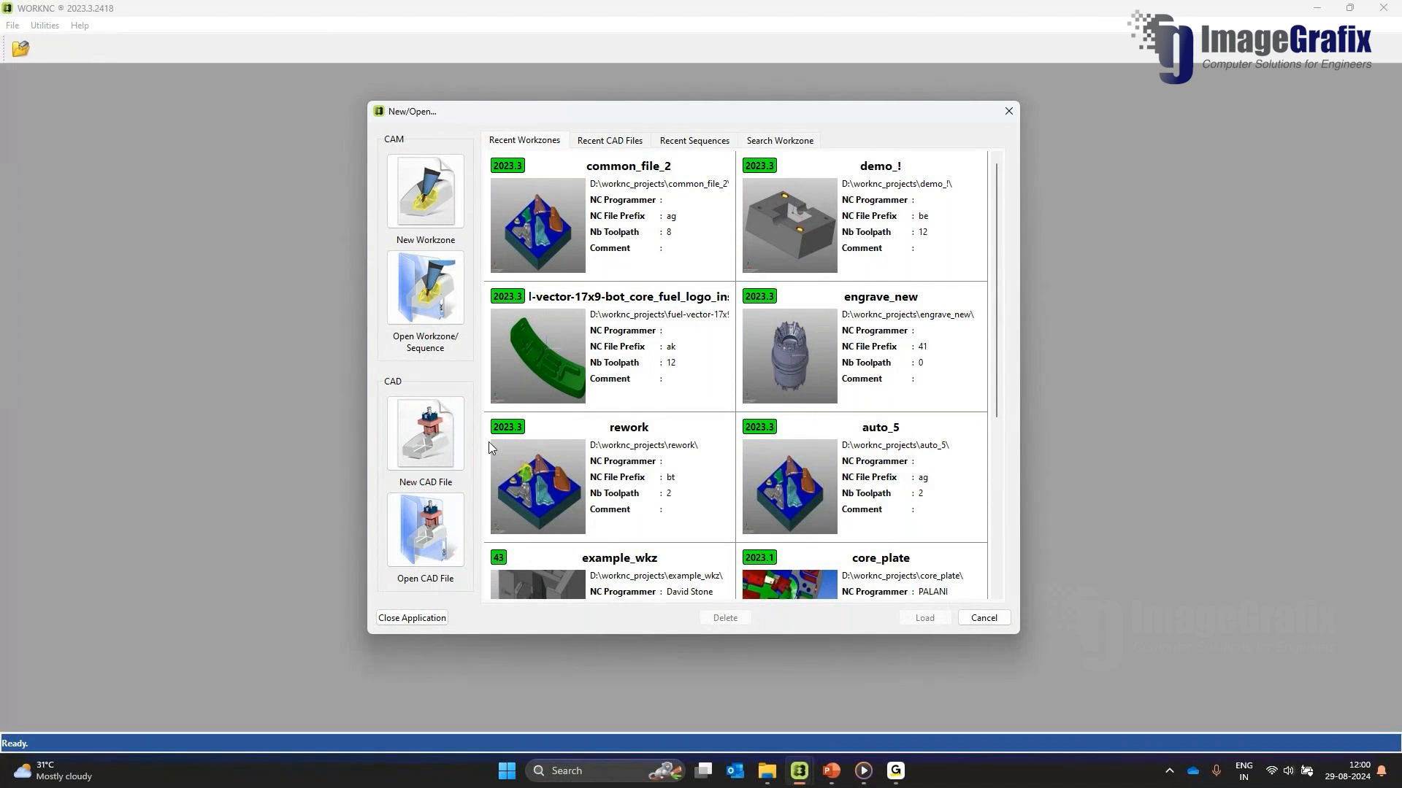
Step: Review the supported CAD import formats in the CAD file opening dialog
{"action": "left_click", "coordinate": [440, 509]}
{"action": "left_click", "coordinate": [589, 365]}
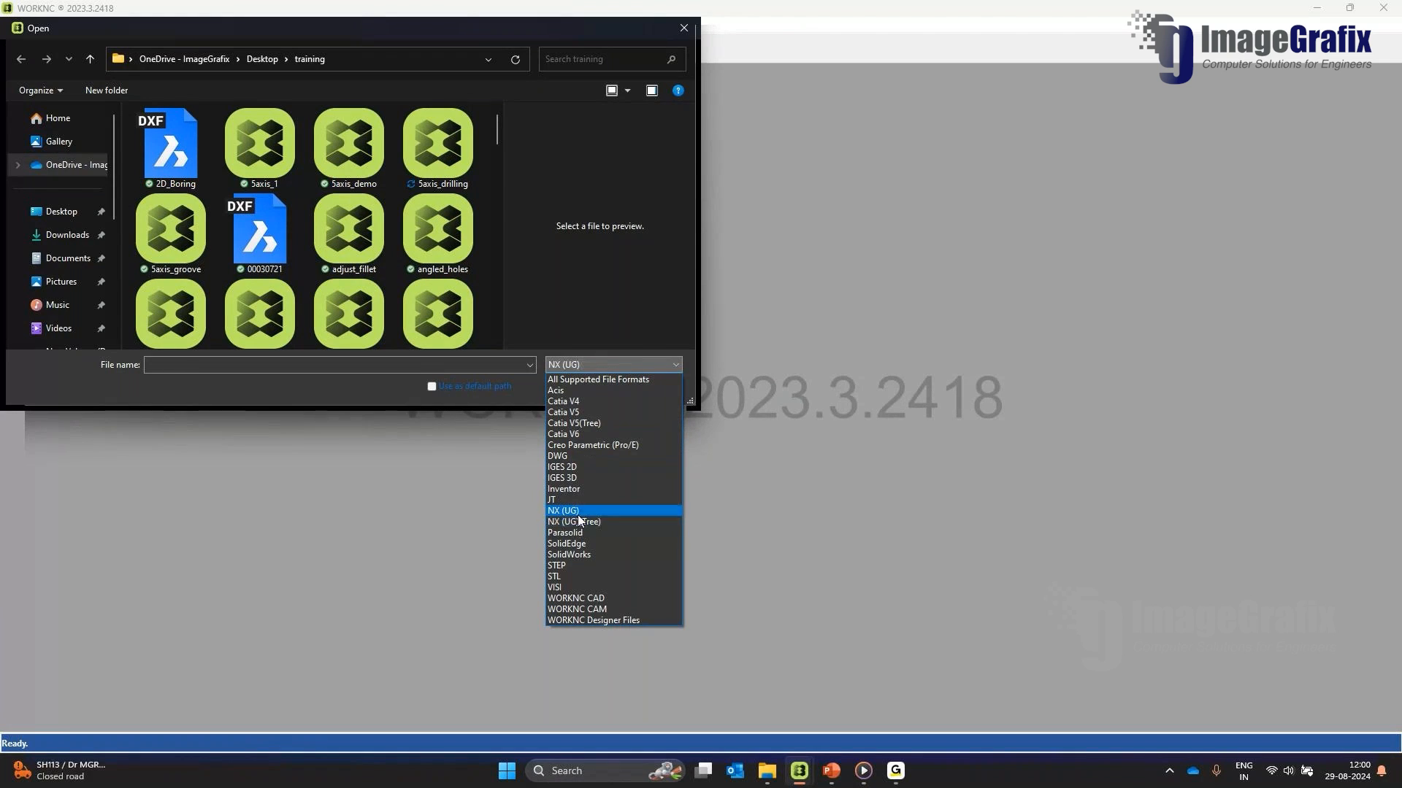
{"action": "left_click", "coordinate": [621, 379]}
{"action": "left_click", "coordinate": [636, 388]}
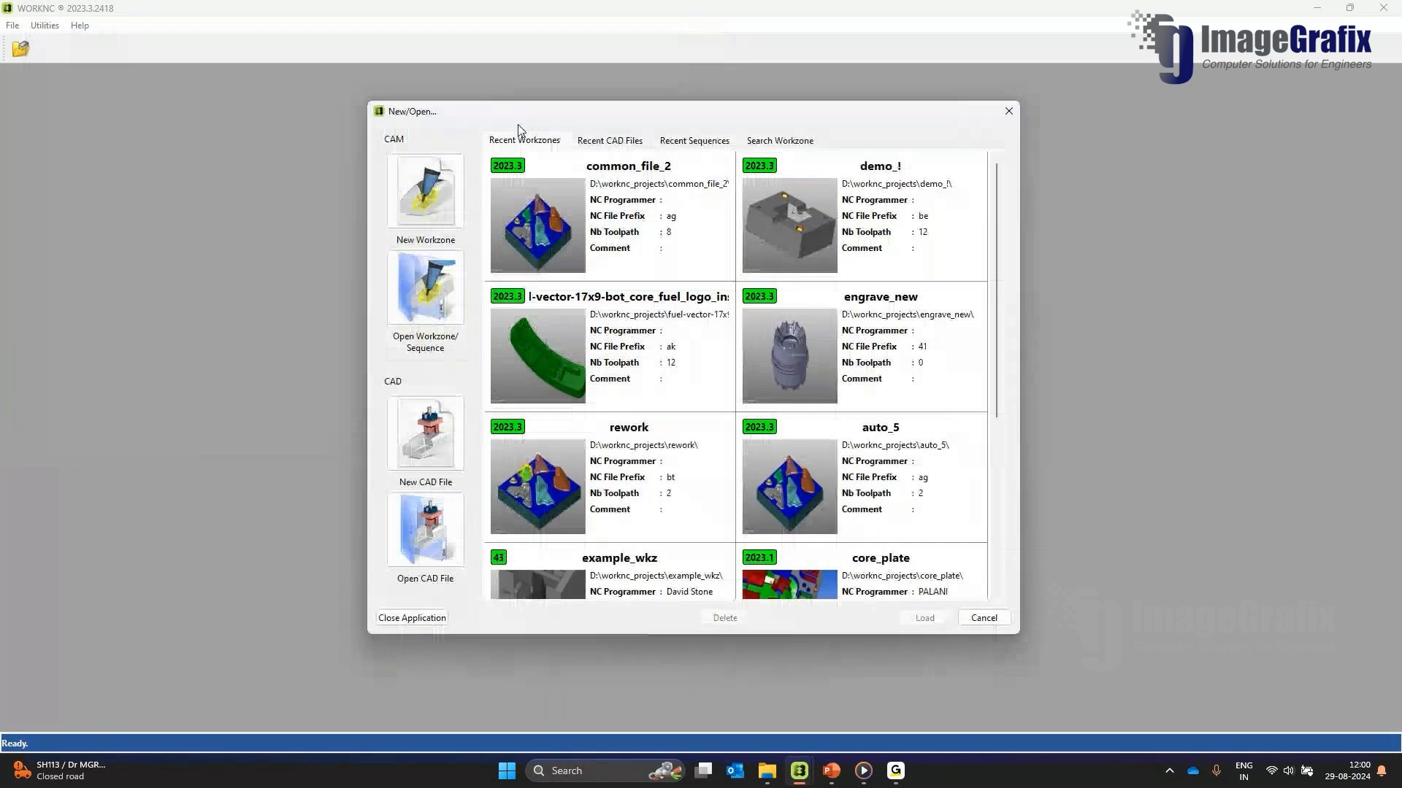
Step: Open the recent CAD file common_file.xdw and show it in an isometric view
{"action": "left_click", "coordinate": [612, 141]}
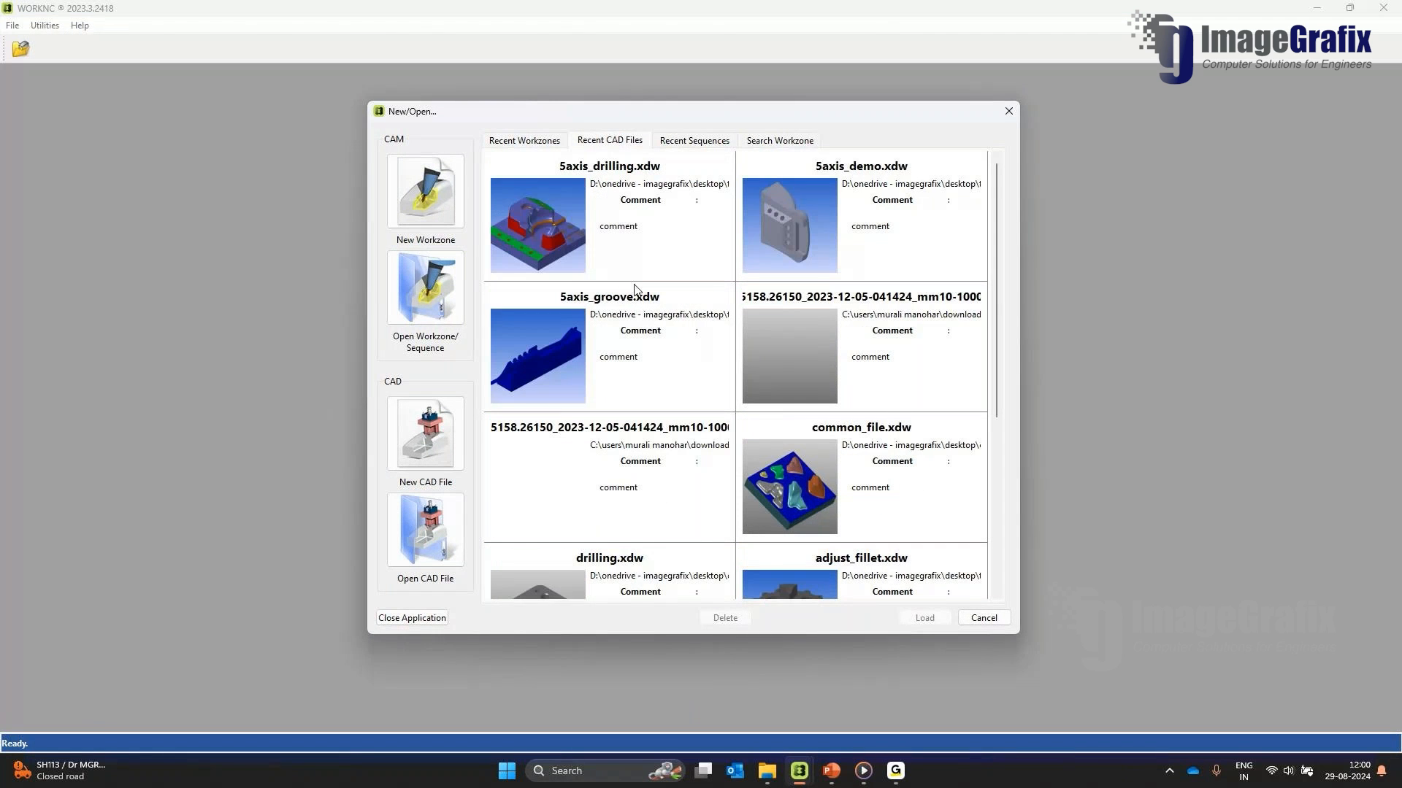
{"action": "double_click", "coordinate": [789, 487]}
{"action": "left_click", "coordinate": [662, 75]}
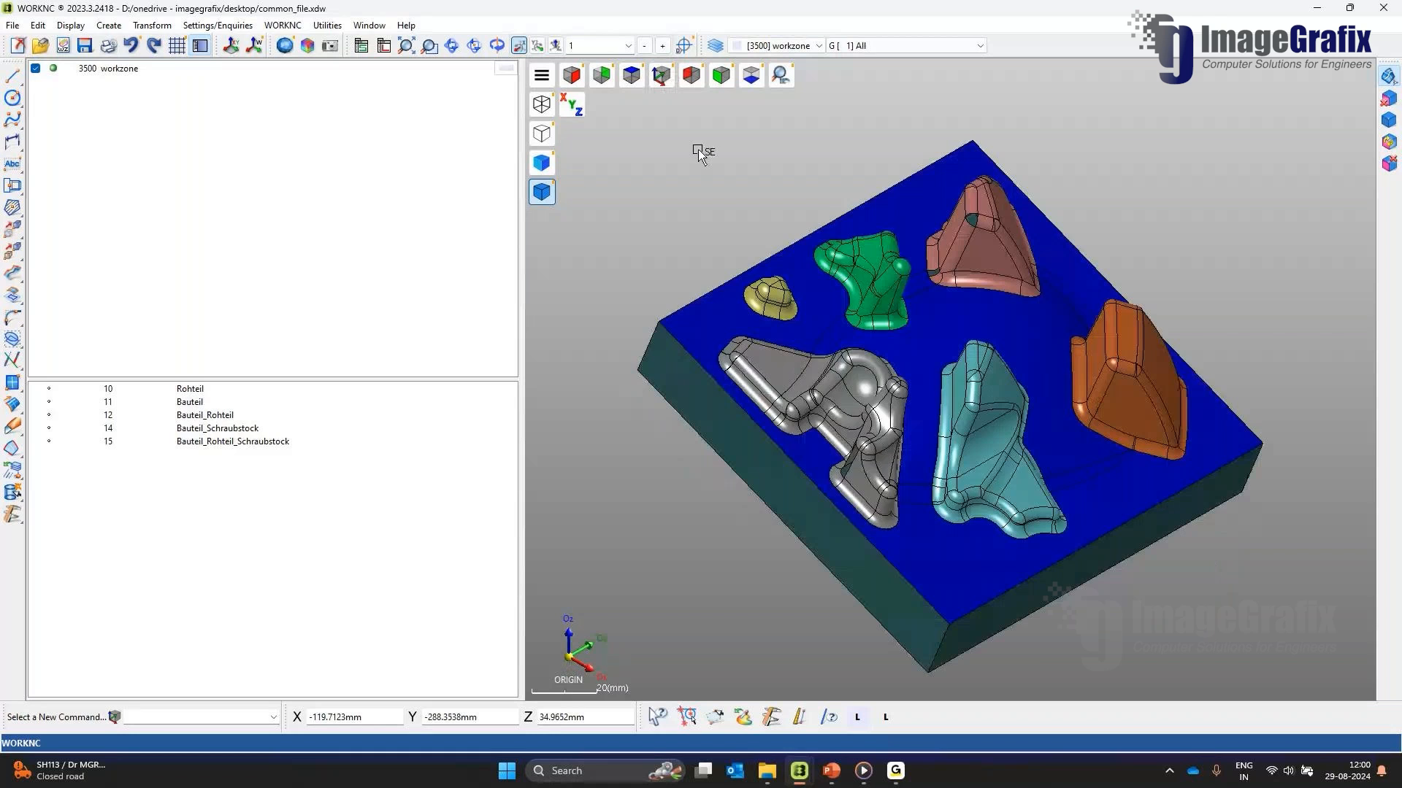
Step: Create a line bounding box with zero offsets around the whole part
{"action": "scroll", "coordinate": [835, 316], "scroll_direction": "down", "scroll_amount": 3}
{"action": "middle_click_drag", "start_coordinate": [835, 316], "coordinate": [824, 340]}
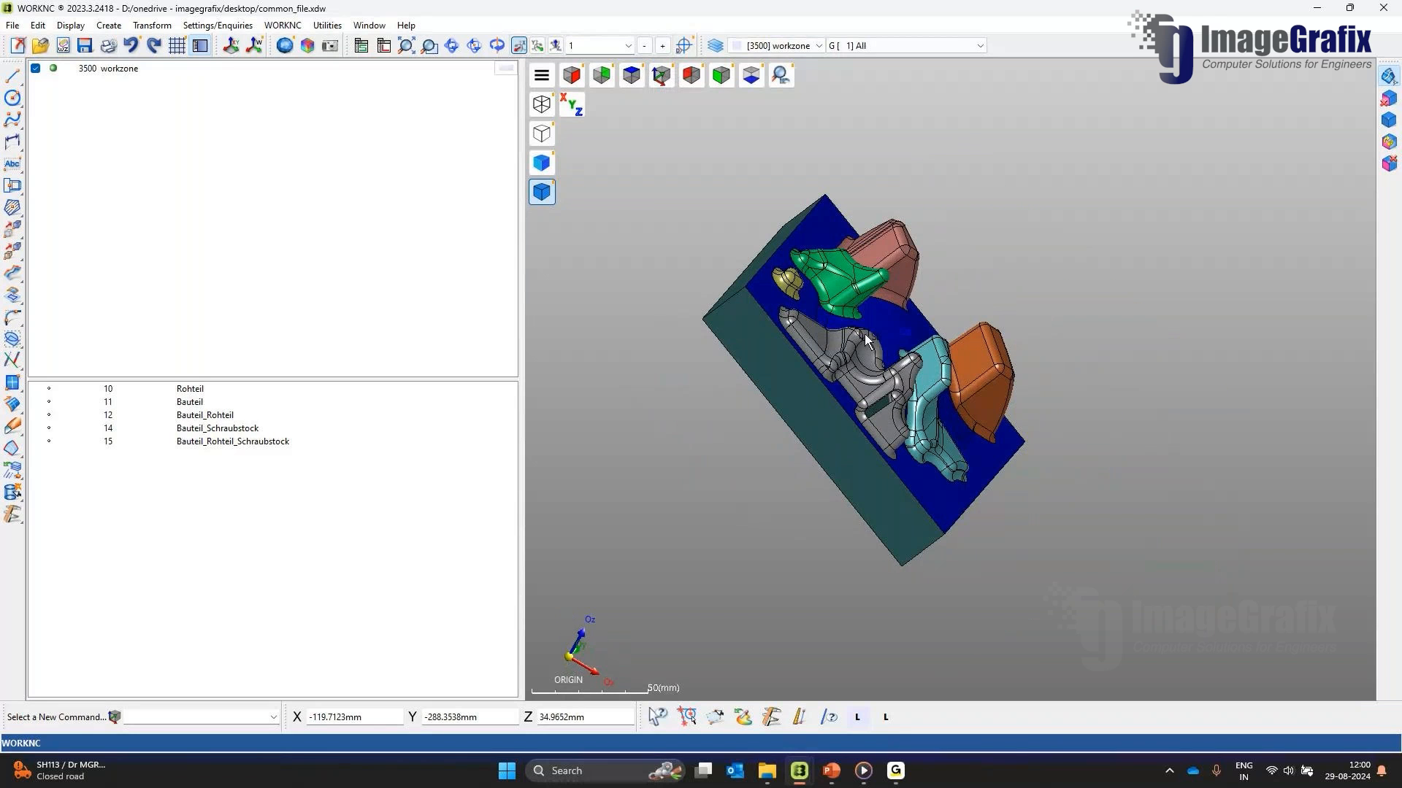
{"action": "left_click", "coordinate": [1053, 352]}
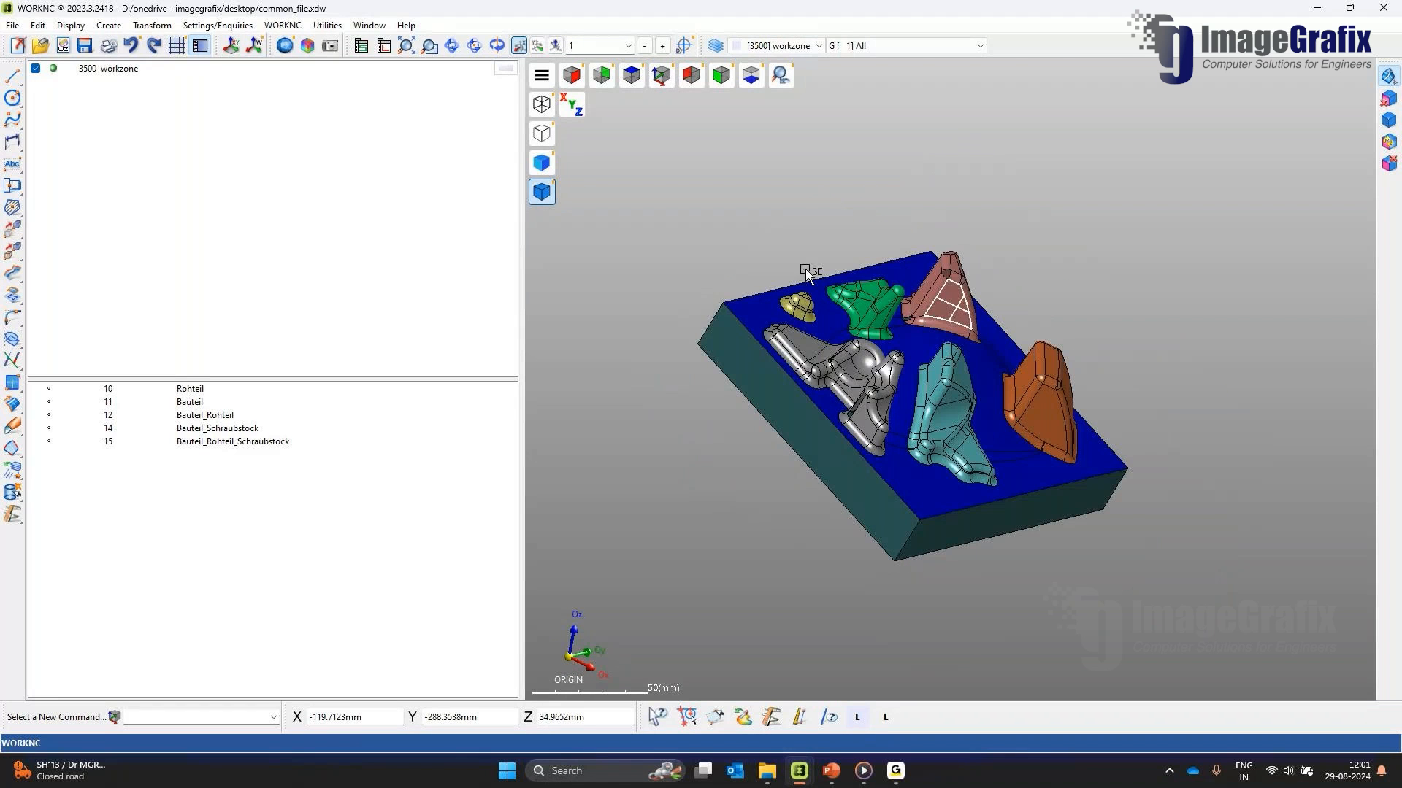
{"action": "left_click", "coordinate": [12, 452]}
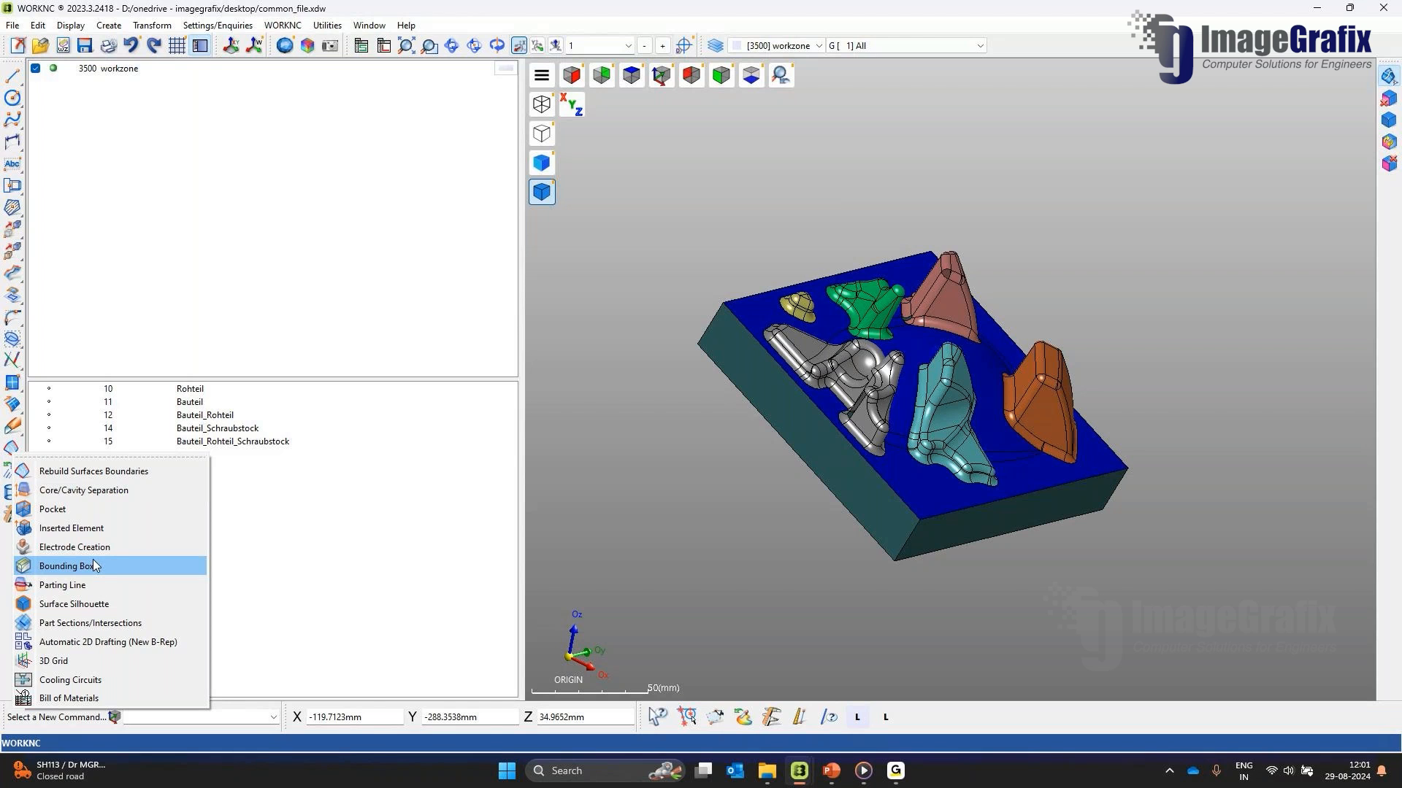
{"action": "left_click", "coordinate": [67, 566]}
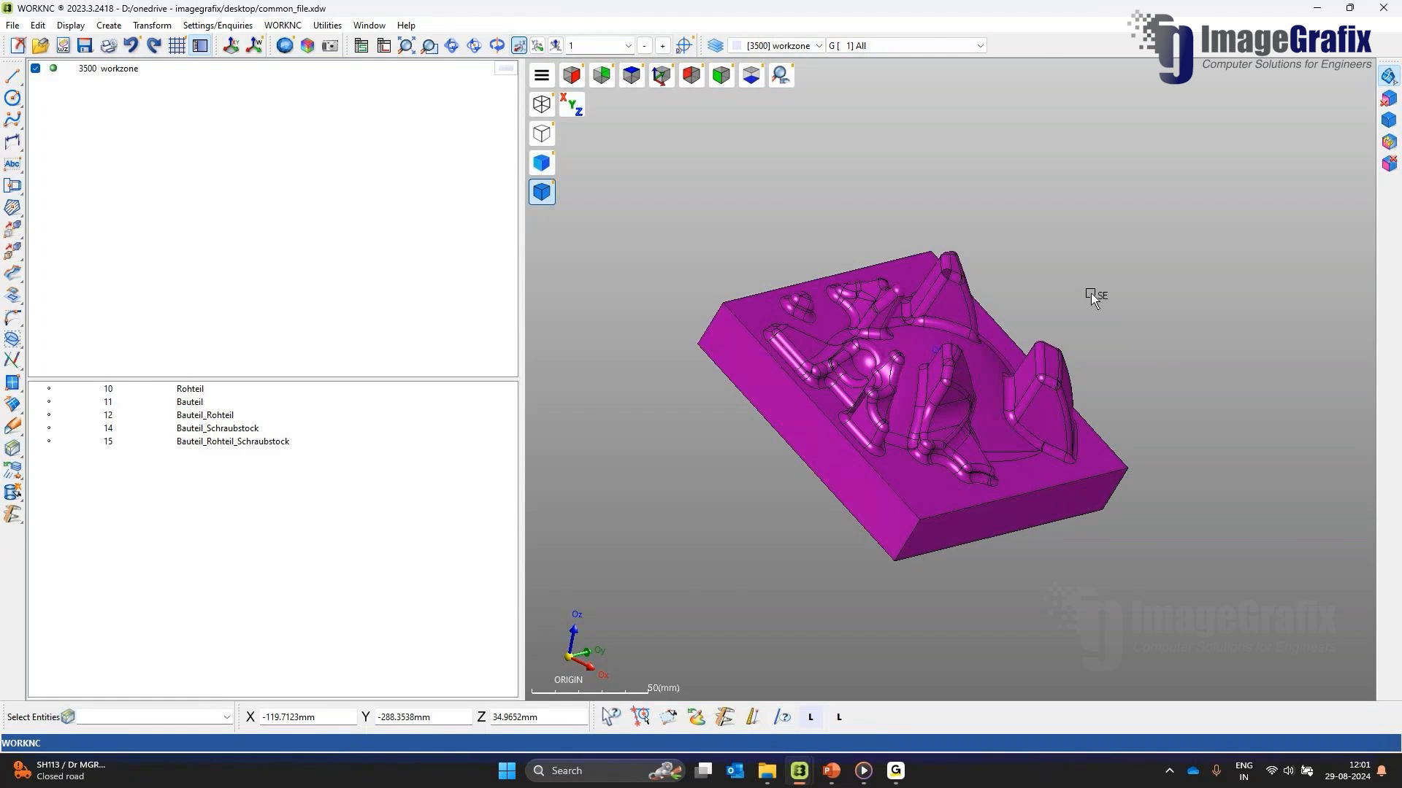
{"action": "middle_click", "coordinate": [1091, 292]}
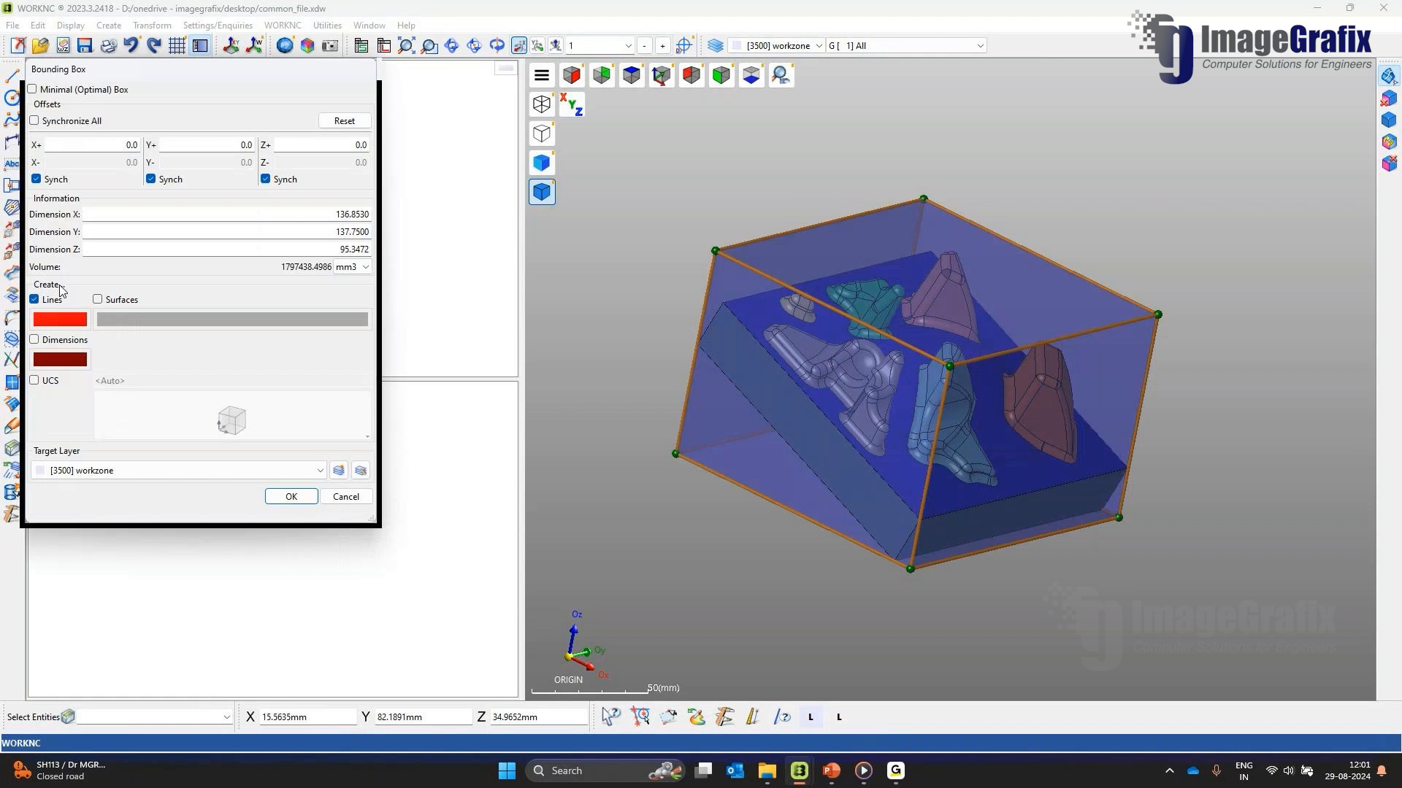
{"action": "left_click", "coordinate": [292, 496]}
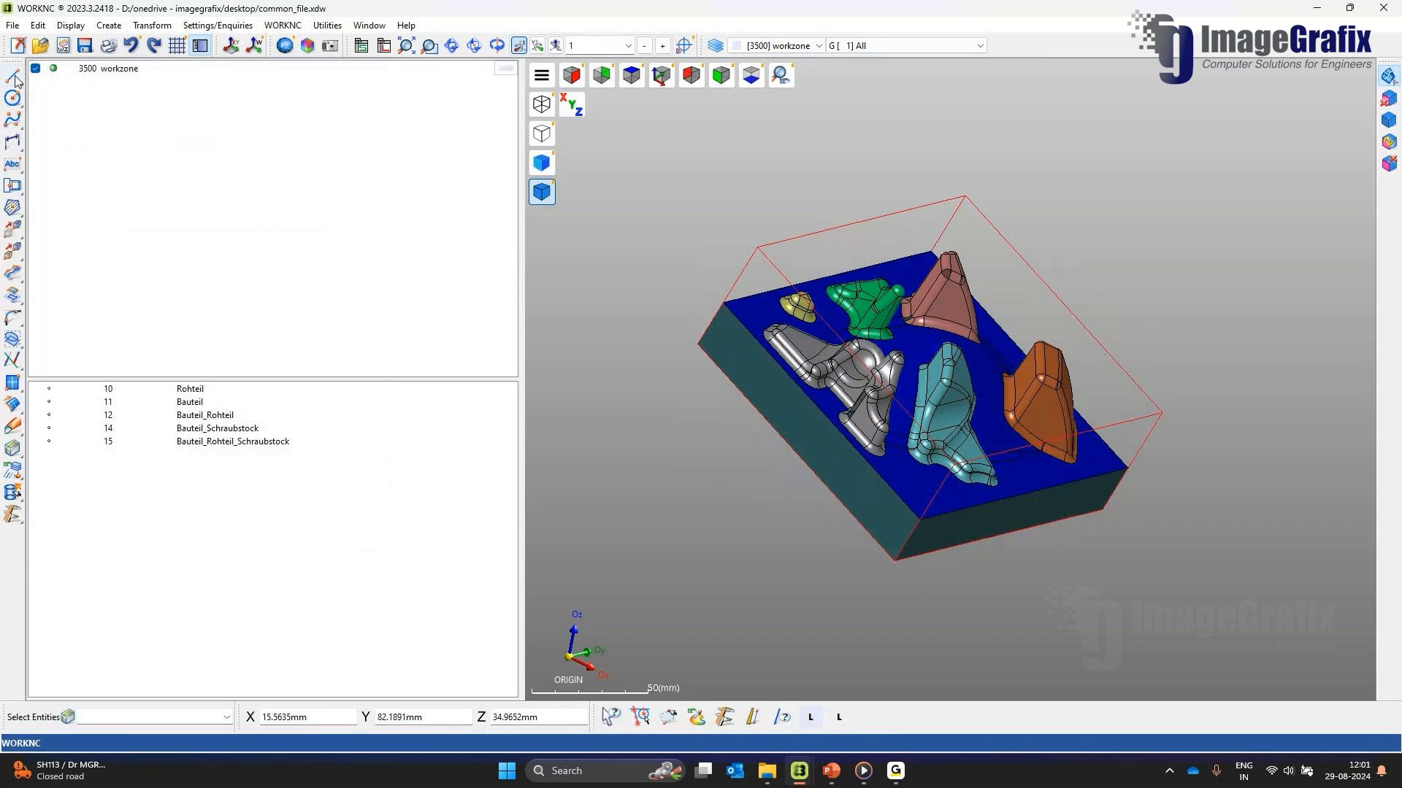
Step: Draw a diagonal line across the bounding box's upper face and create a new UCS at its midpoint
{"action": "left_click", "coordinate": [785, 238]}
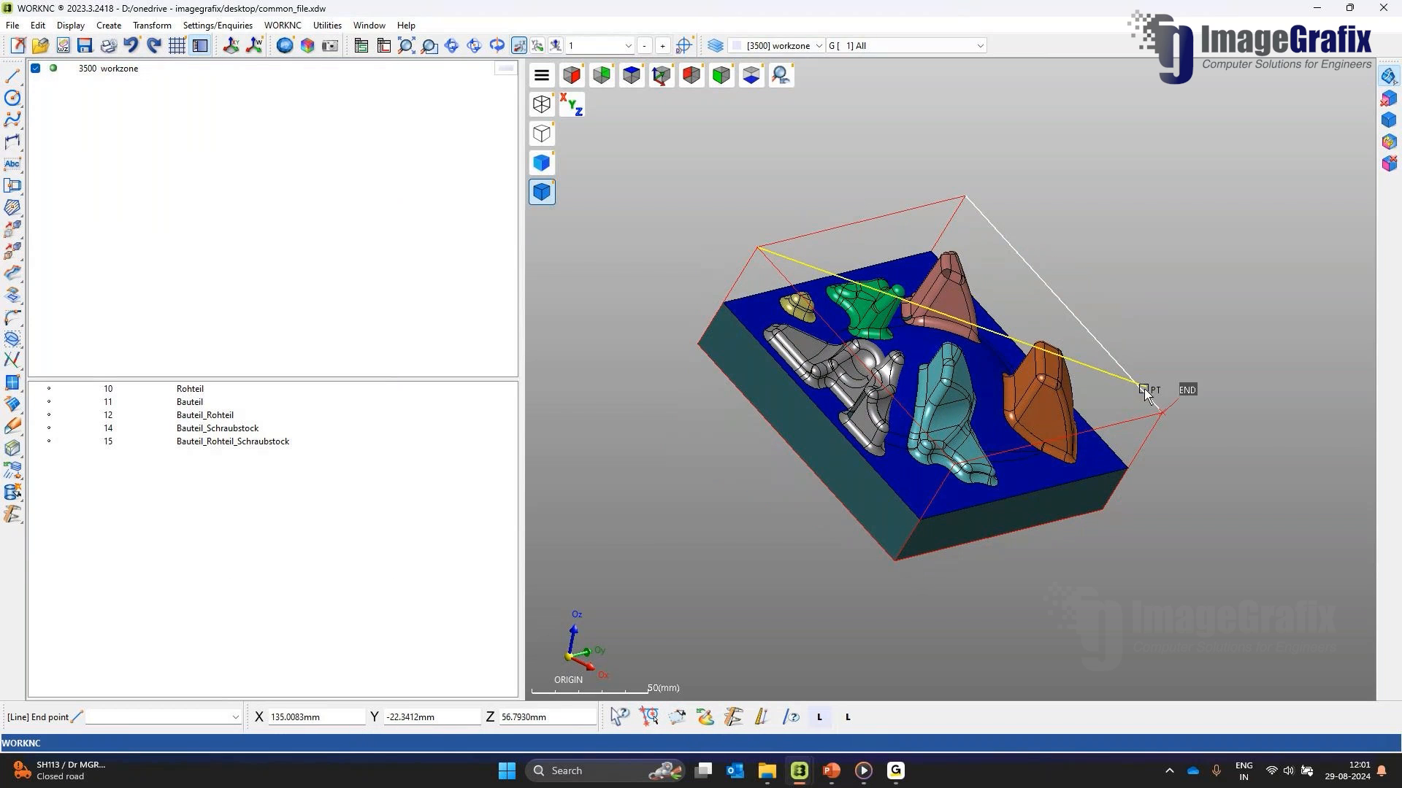
{"action": "left_click", "coordinate": [1146, 400]}
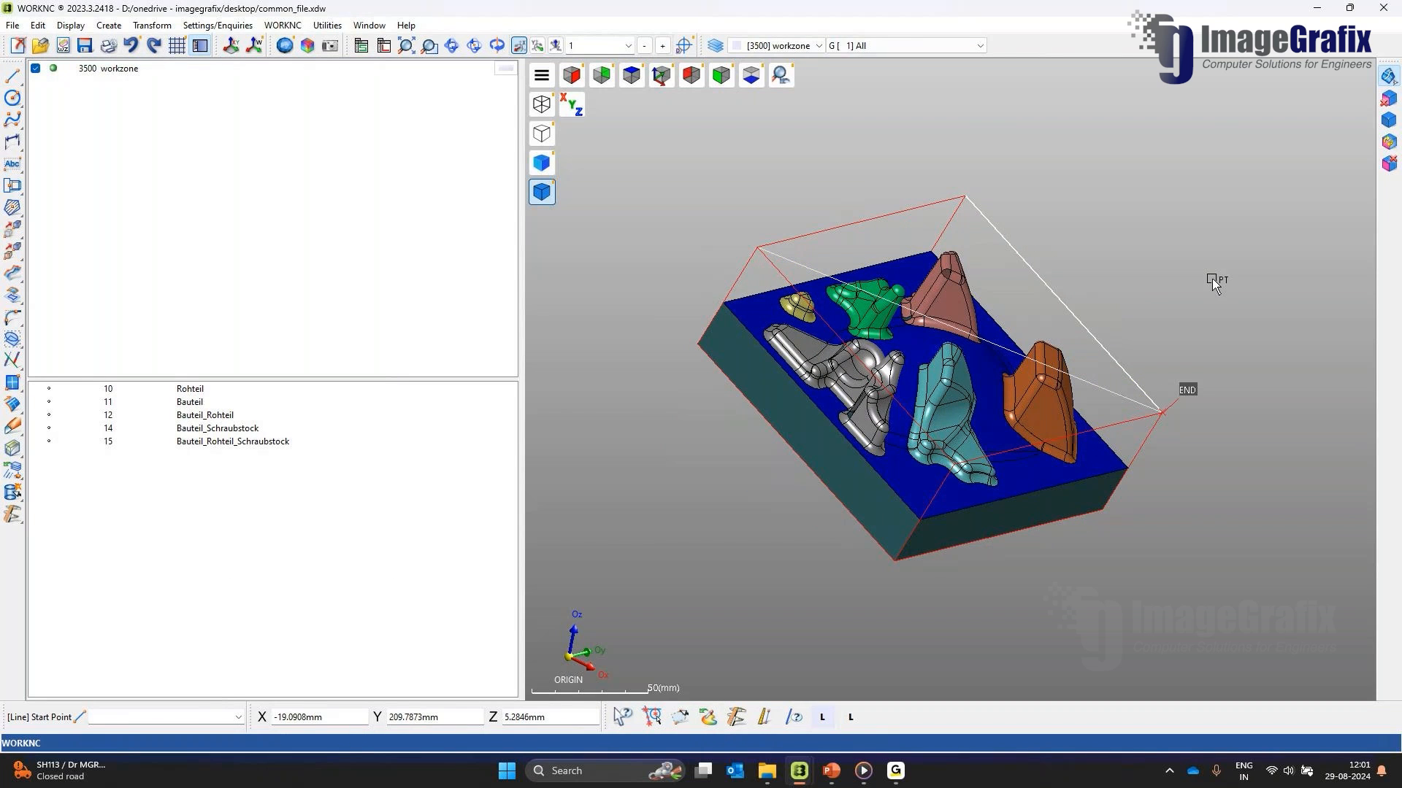
{"action": "left_click", "coordinate": [255, 47]}
{"action": "left_click", "coordinate": [266, 98]}
{"action": "left_click", "coordinate": [959, 330]}
{"action": "left_click", "coordinate": [124, 370]}
{"action": "left_click", "coordinate": [661, 75]}
{"action": "left_click", "coordinate": [720, 75]}
{"action": "scroll", "coordinate": [819, 208], "scroll_direction": "down", "scroll_amount": 2}
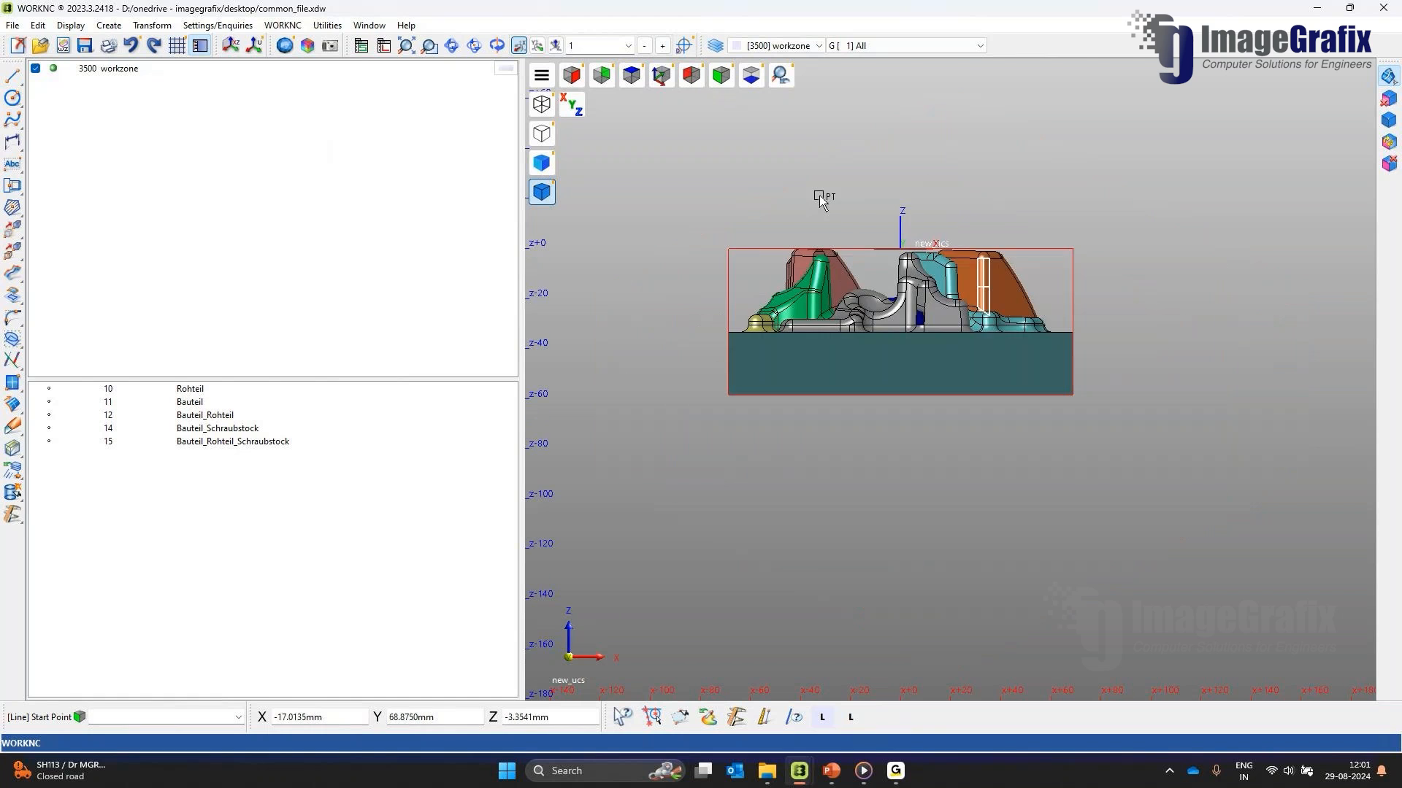
{"action": "left_click", "coordinate": [663, 75]}
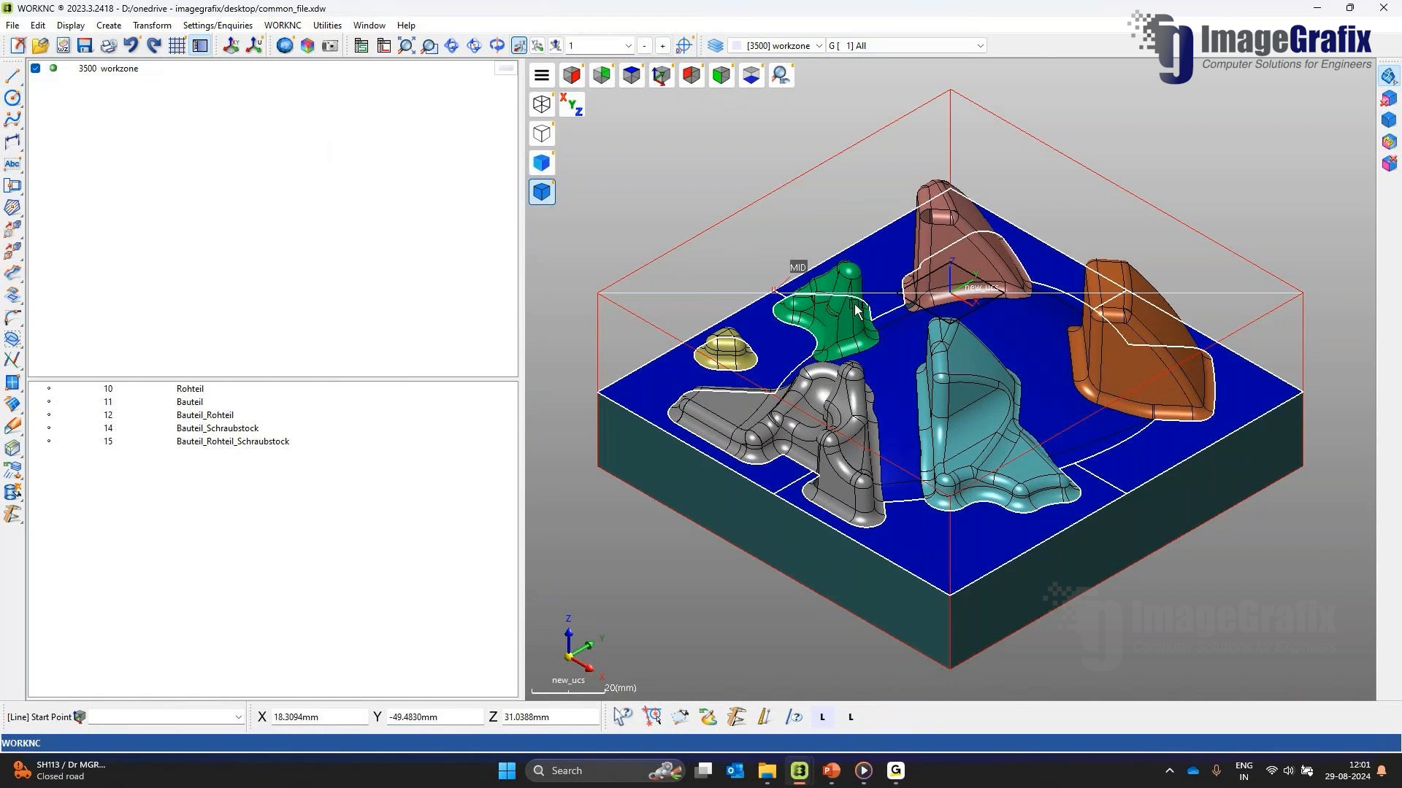
Step: Delete the bounding box lines and the diagonal construction line
{"action": "key", "text": "Delete"}
{"action": "left_click", "coordinate": [772, 193]}
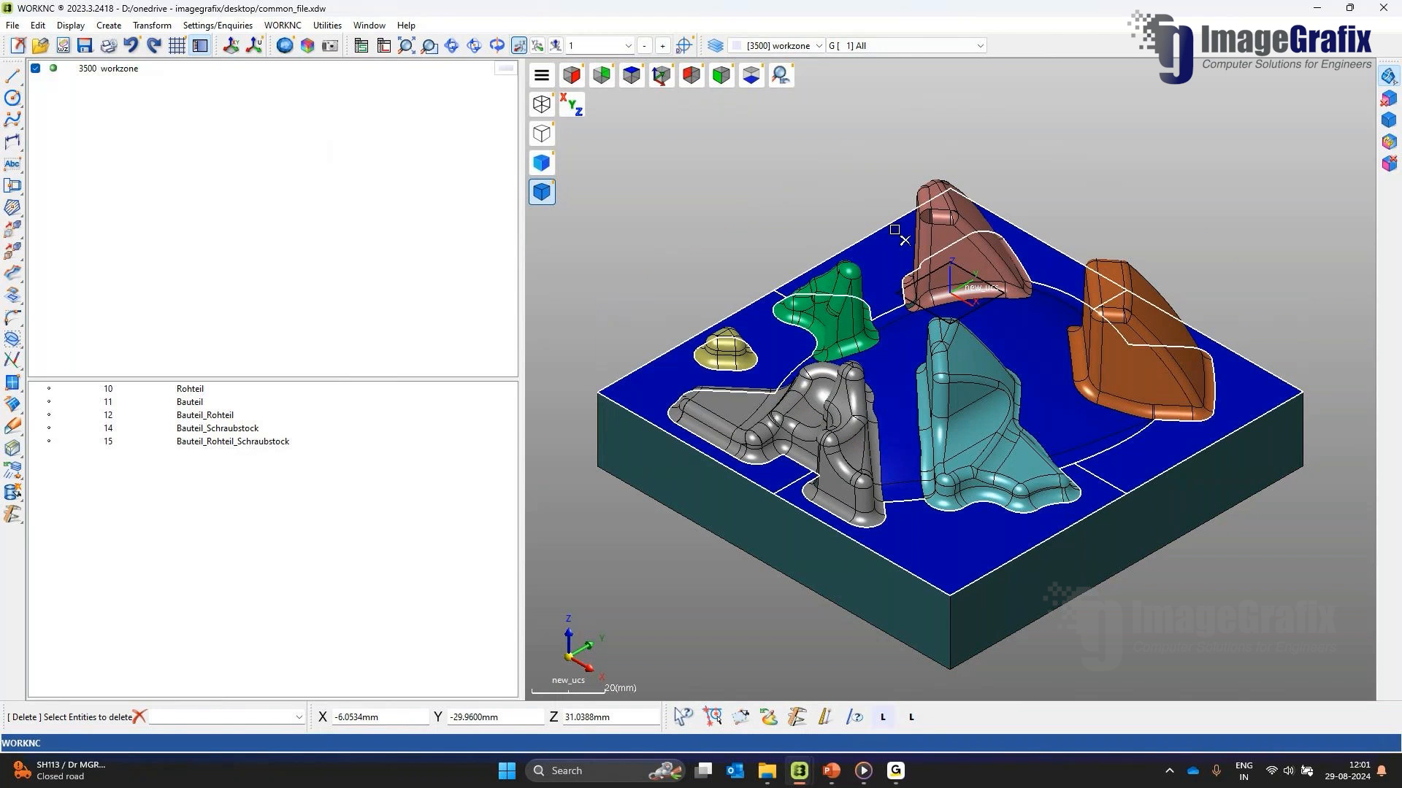
{"action": "scroll", "coordinate": [876, 211], "scroll_direction": "up", "scroll_amount": 3}
{"action": "scroll", "coordinate": [864, 200], "scroll_direction": "down", "scroll_amount": 5}
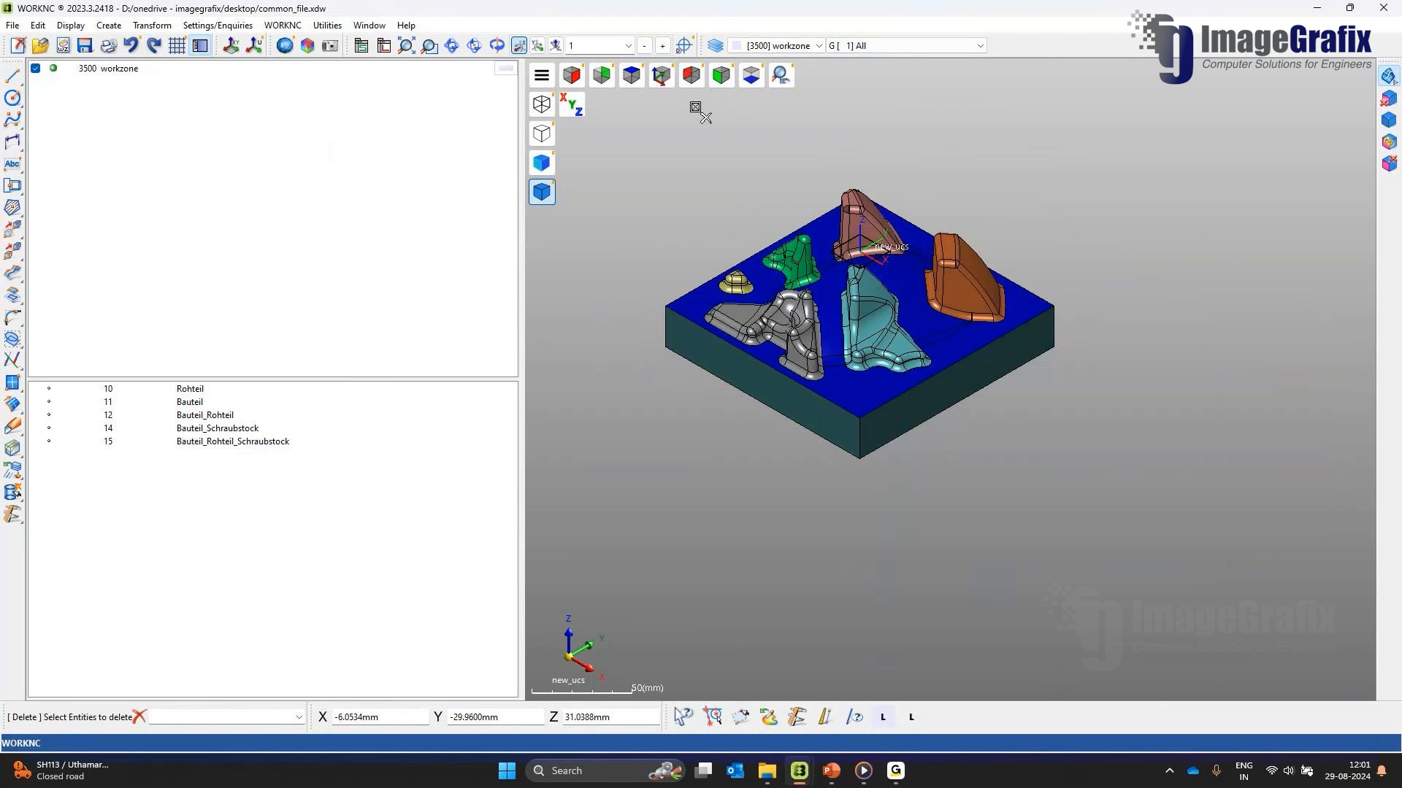
{"action": "left_click", "coordinate": [661, 76]}
{"action": "key", "text": "Escape"}
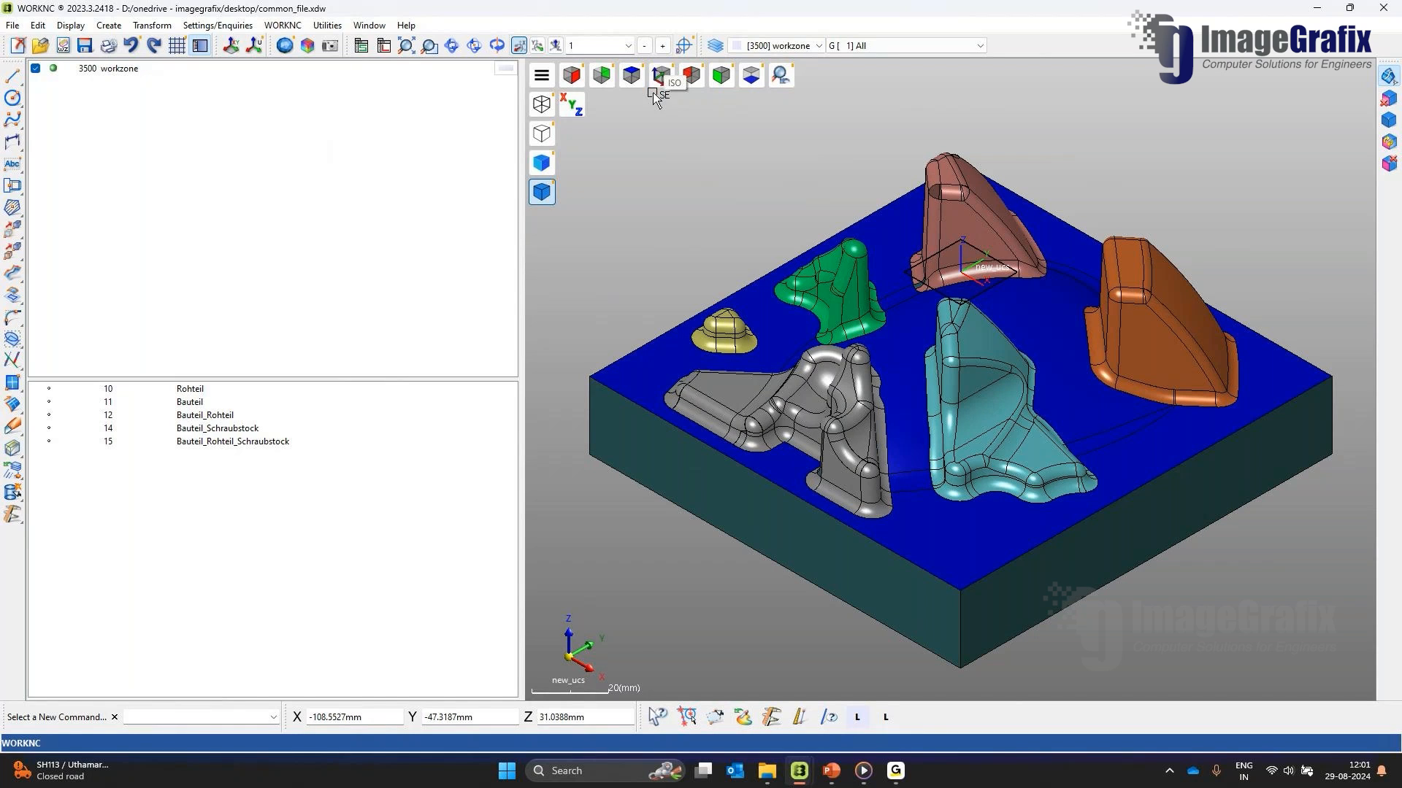
Step: Extract the surface contour curves of the entire part onto a new yellow layer, with curve ends joined
{"action": "mouse_move", "coordinate": [790, 257]}
{"action": "middle_mouse_down"}
{"action": "mouse_move", "coordinate": [817, 281]}
{"action": "mouse_move", "coordinate": [791, 288]}
{"action": "mouse_move", "coordinate": [786, 264]}
{"action": "middle_mouse_up"}
{"action": "left_click", "coordinate": [12, 119]}
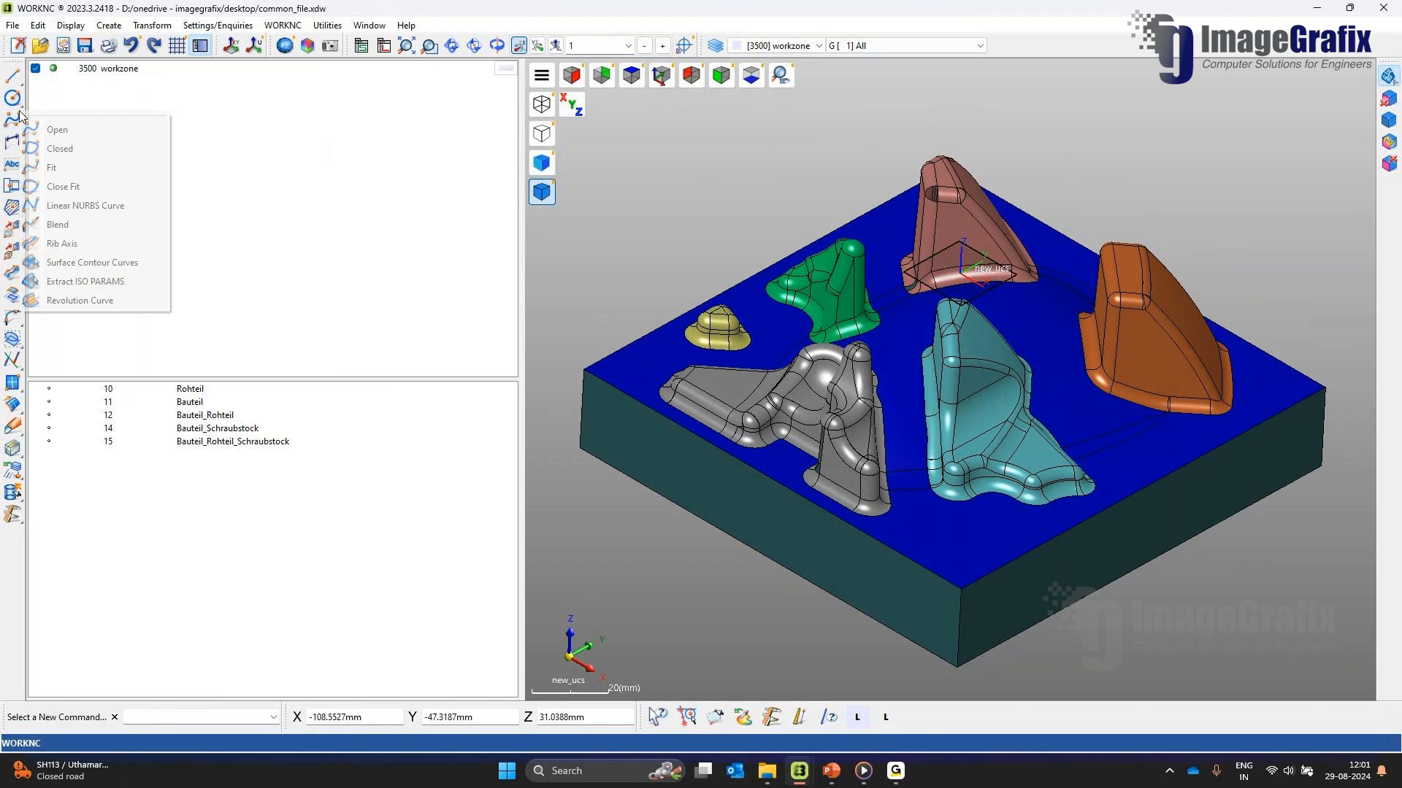
{"action": "left_click", "coordinate": [121, 269]}
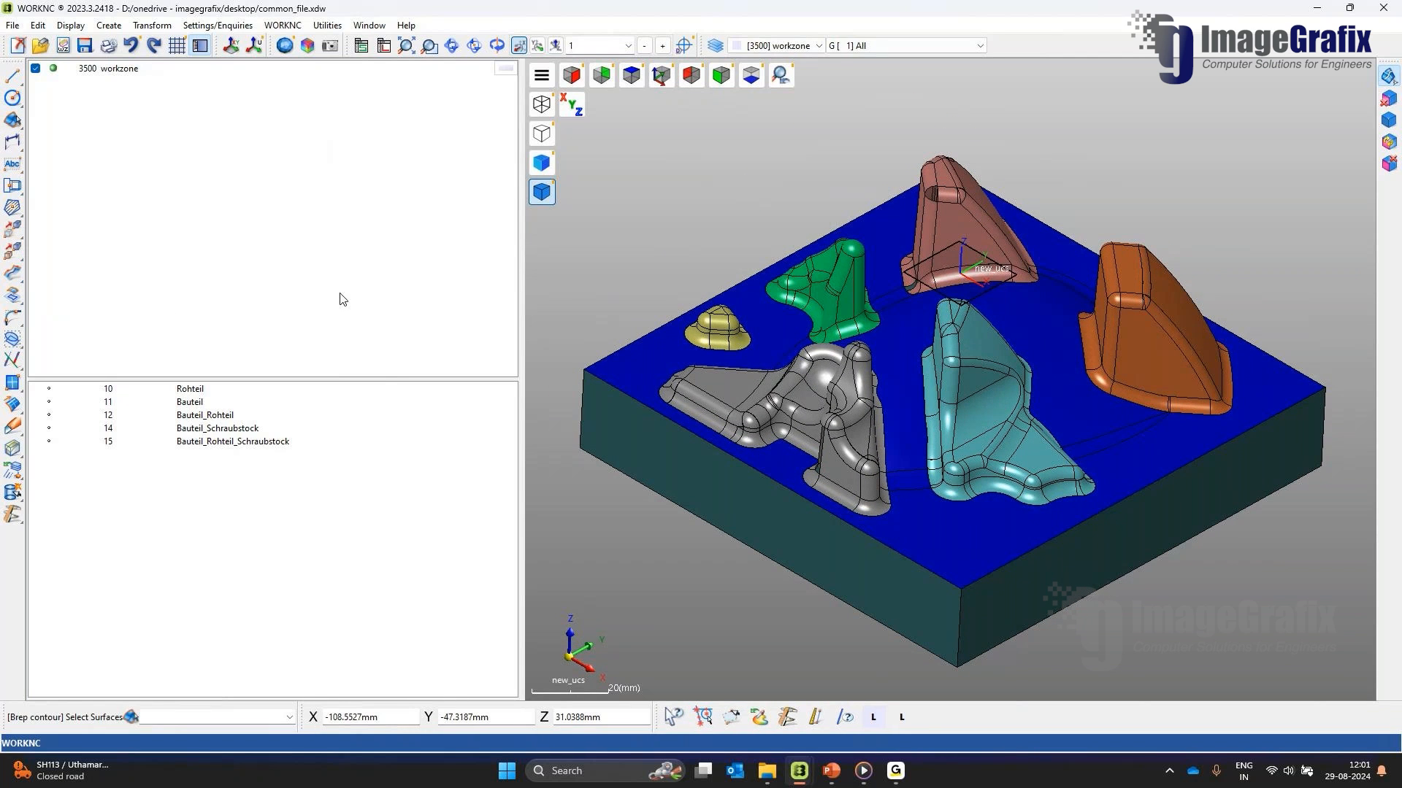
{"action": "right_click", "coordinate": [714, 191]}
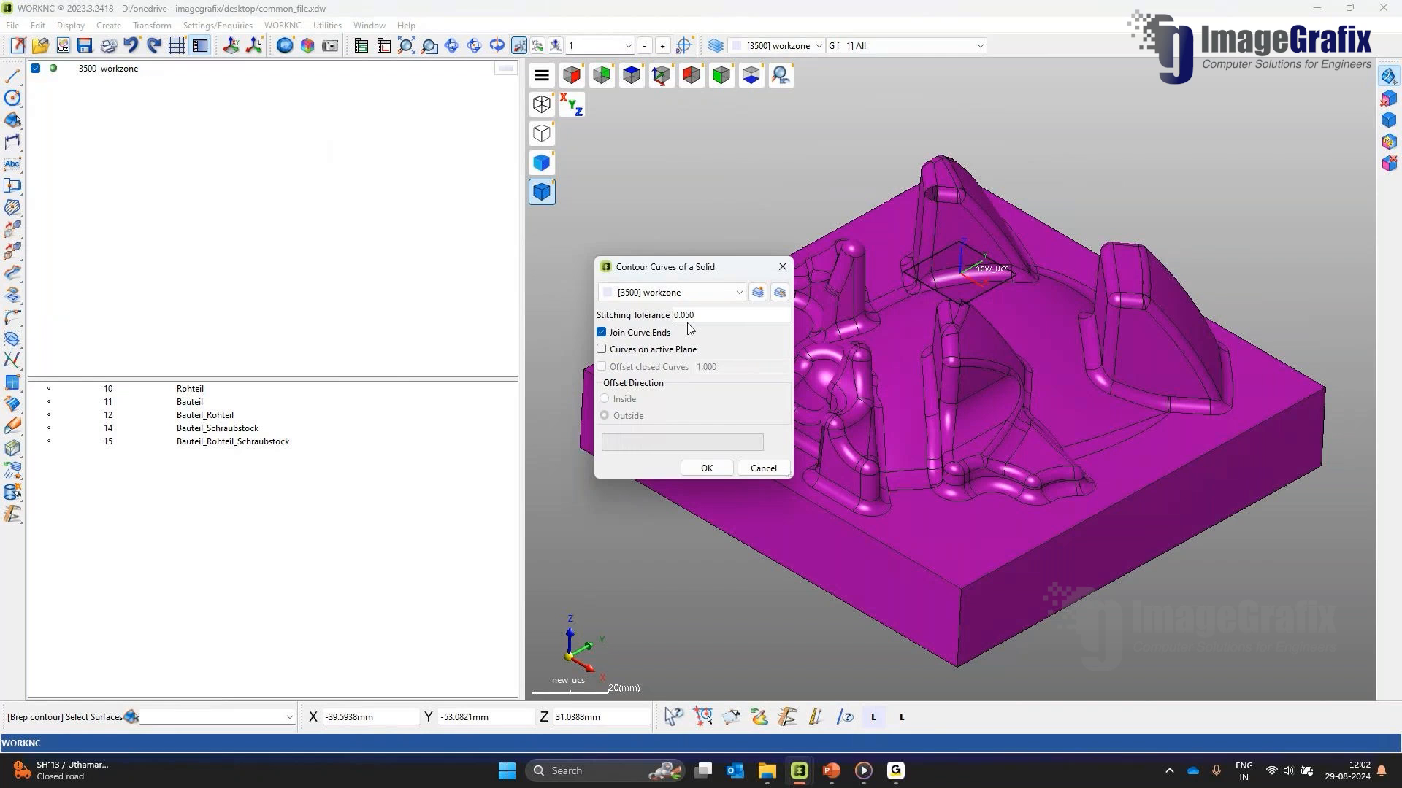
{"action": "left_click", "coordinate": [759, 295]}
{"action": "left_click", "coordinate": [649, 343]}
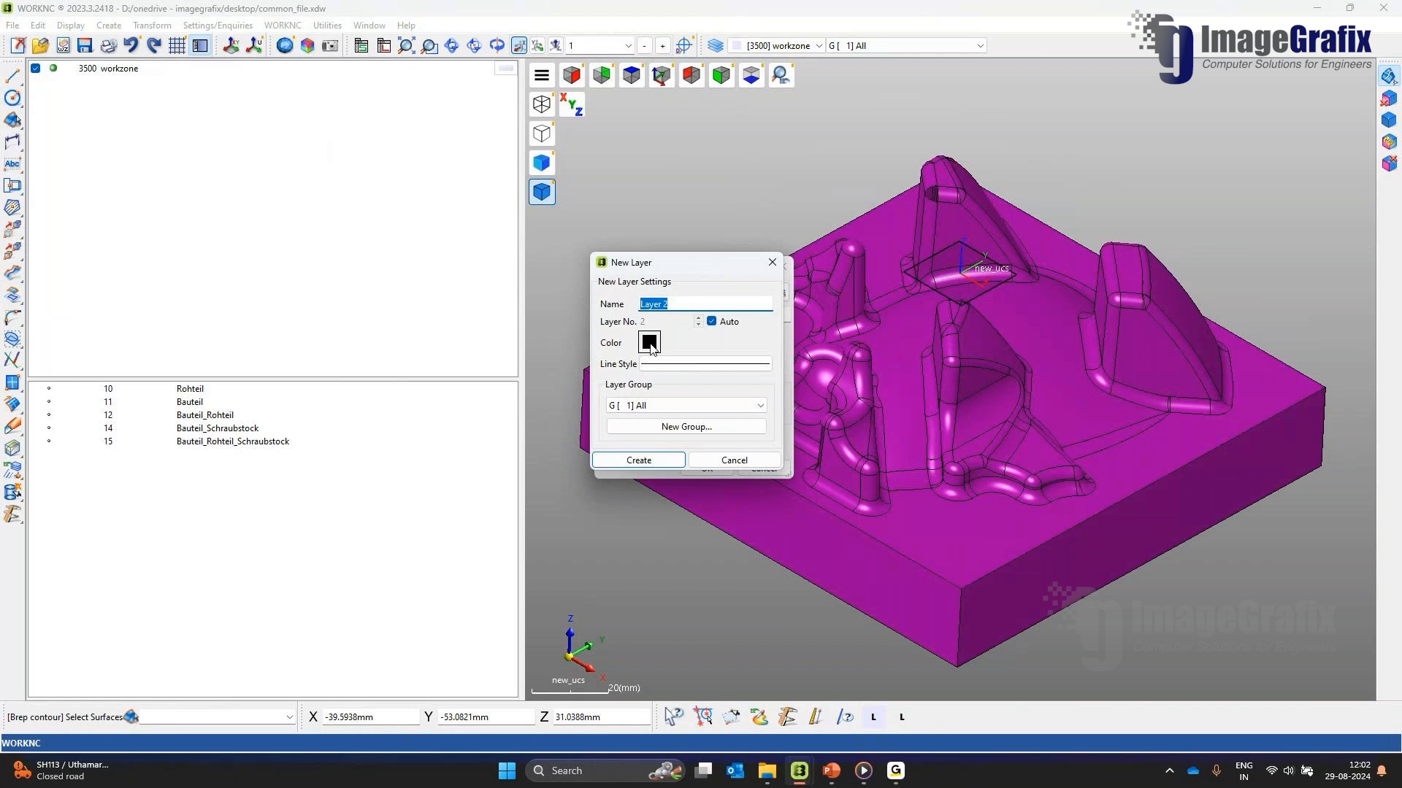
{"action": "left_click", "coordinate": [599, 379]}
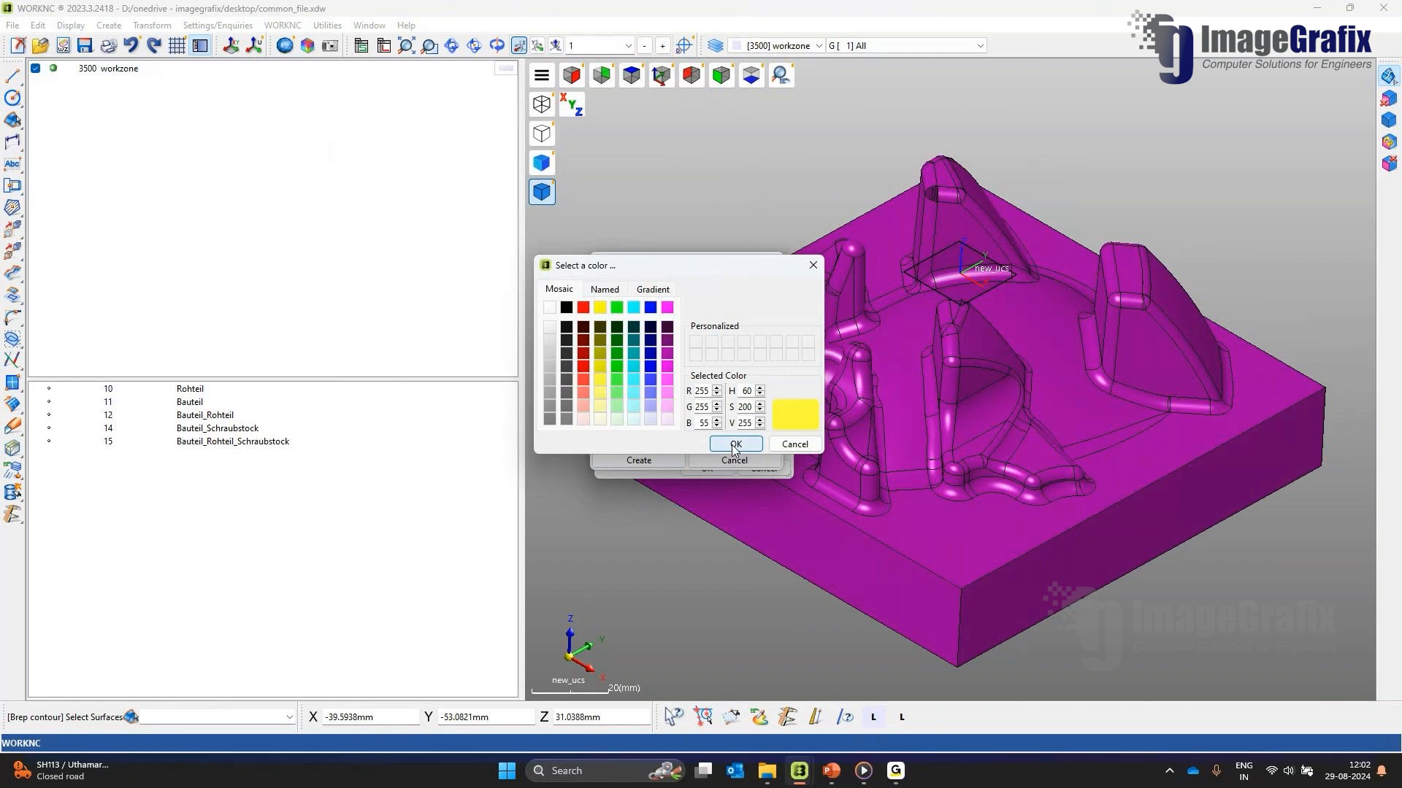
{"action": "left_click", "coordinate": [735, 443]}
{"action": "left_click", "coordinate": [638, 460]}
{"action": "left_click", "coordinate": [703, 468]}
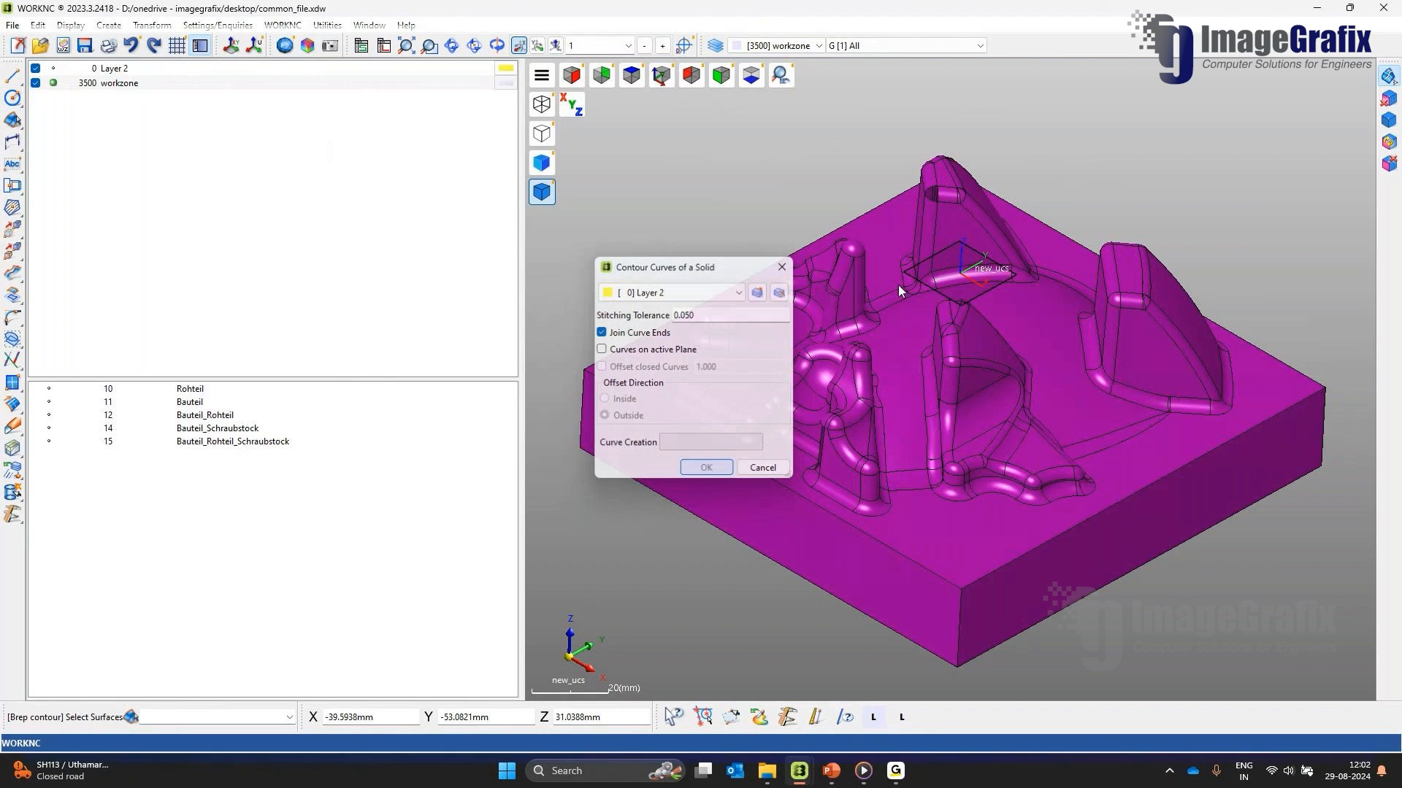
Step: Make the yellow contour-curve layer the current layer and keep it visible
{"action": "middle_click_drag", "start_coordinate": [782, 264], "coordinate": [840, 284]}
{"action": "scroll", "coordinate": [839, 285], "scroll_direction": "down", "scroll_amount": 1}
{"action": "left_click", "coordinate": [53, 68]}
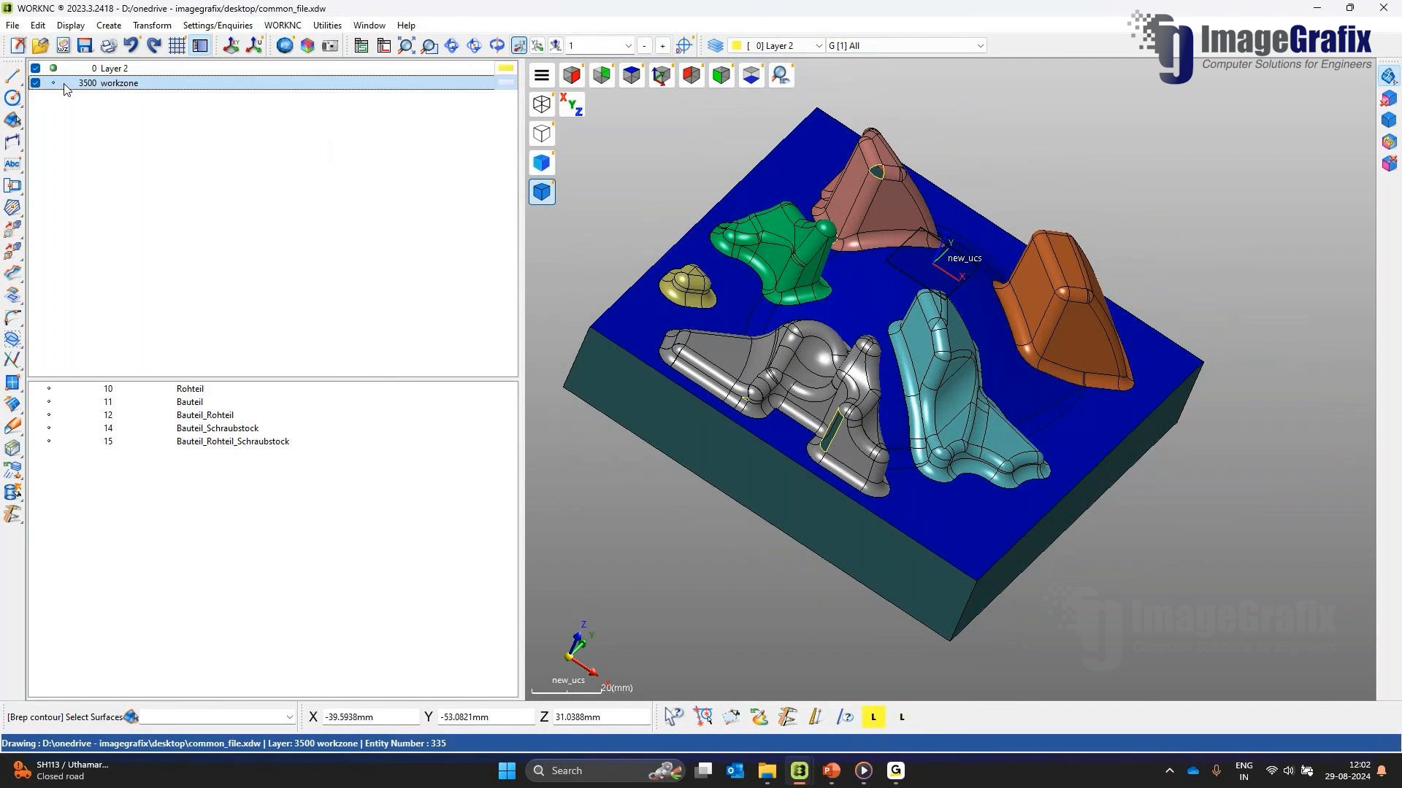
{"action": "middle_click_drag", "start_coordinate": [970, 401], "coordinate": [927, 365]}
{"action": "left_click", "coordinate": [53, 83]}
{"action": "left_click", "coordinate": [35, 68]}
{"action": "left_click", "coordinate": [35, 68]}
{"action": "left_click", "coordinate": [53, 68]}
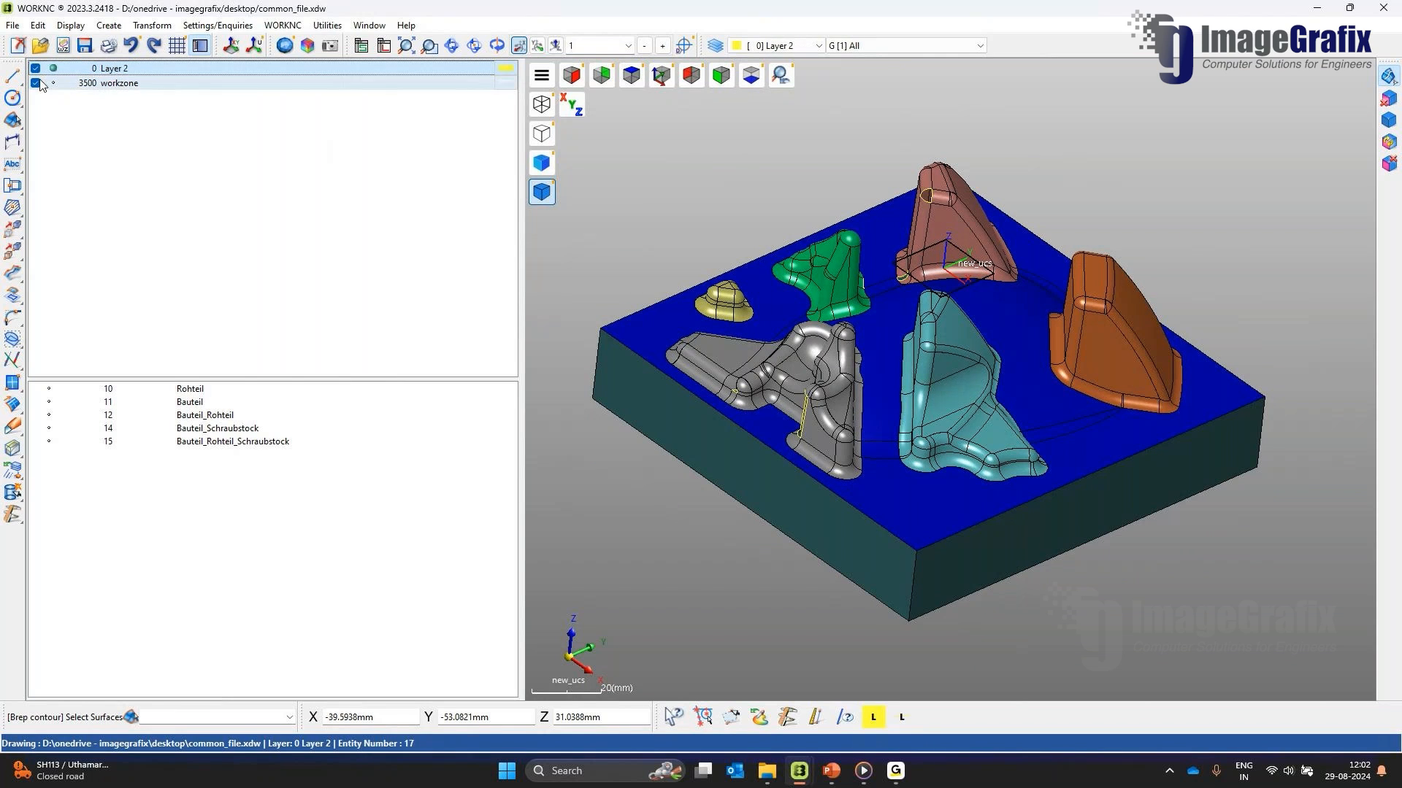
Step: Isolate the contour curves by temporarily hiding the workzone layer and examine where the surface model has gaps
{"action": "left_click", "coordinate": [35, 82]}
{"action": "middle_click_drag", "start_coordinate": [890, 388], "coordinate": [939, 397]}
{"action": "scroll", "coordinate": [912, 175], "scroll_direction": "up", "scroll_amount": 5}
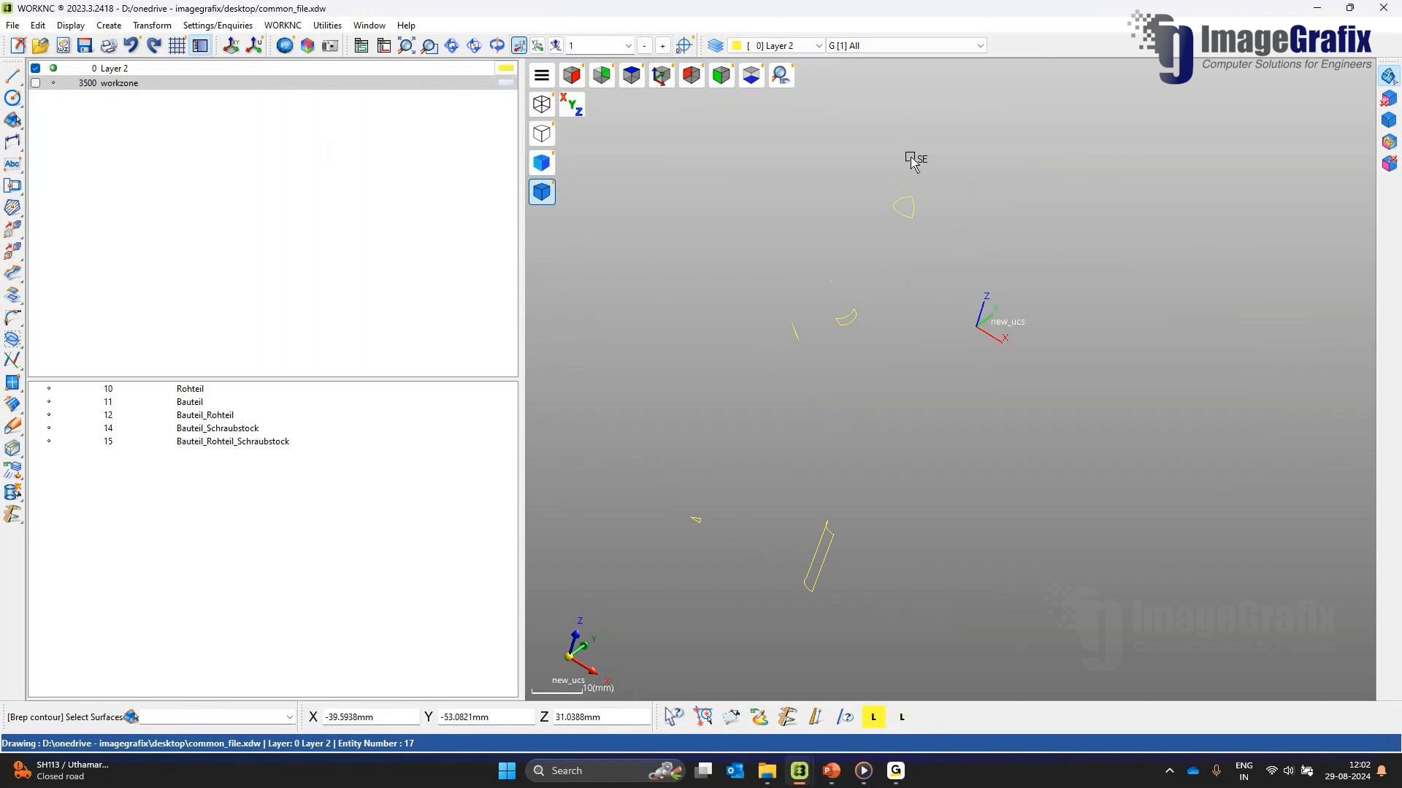
{"action": "scroll", "coordinate": [909, 187], "scroll_direction": "up", "scroll_amount": 3}
{"action": "left_click", "coordinate": [35, 82]}
Step: Start a Fill Gaps surface using the three contour curves around the open corner of the pink shape as boundaries
{"action": "middle_click_drag", "start_coordinate": [941, 376], "coordinate": [864, 320]}
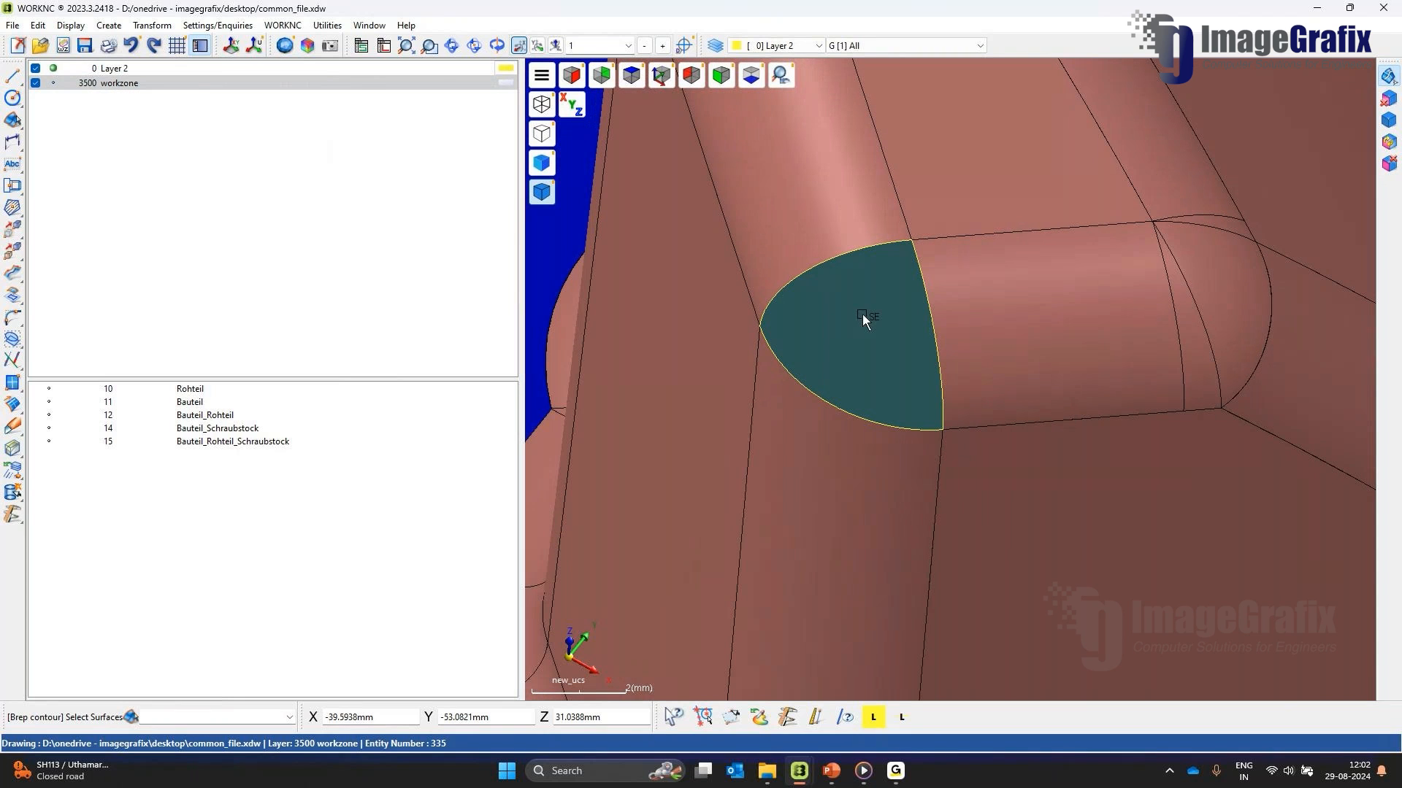
{"action": "left_click", "coordinate": [109, 25]}
{"action": "mouse_move", "coordinate": [180, 231]}
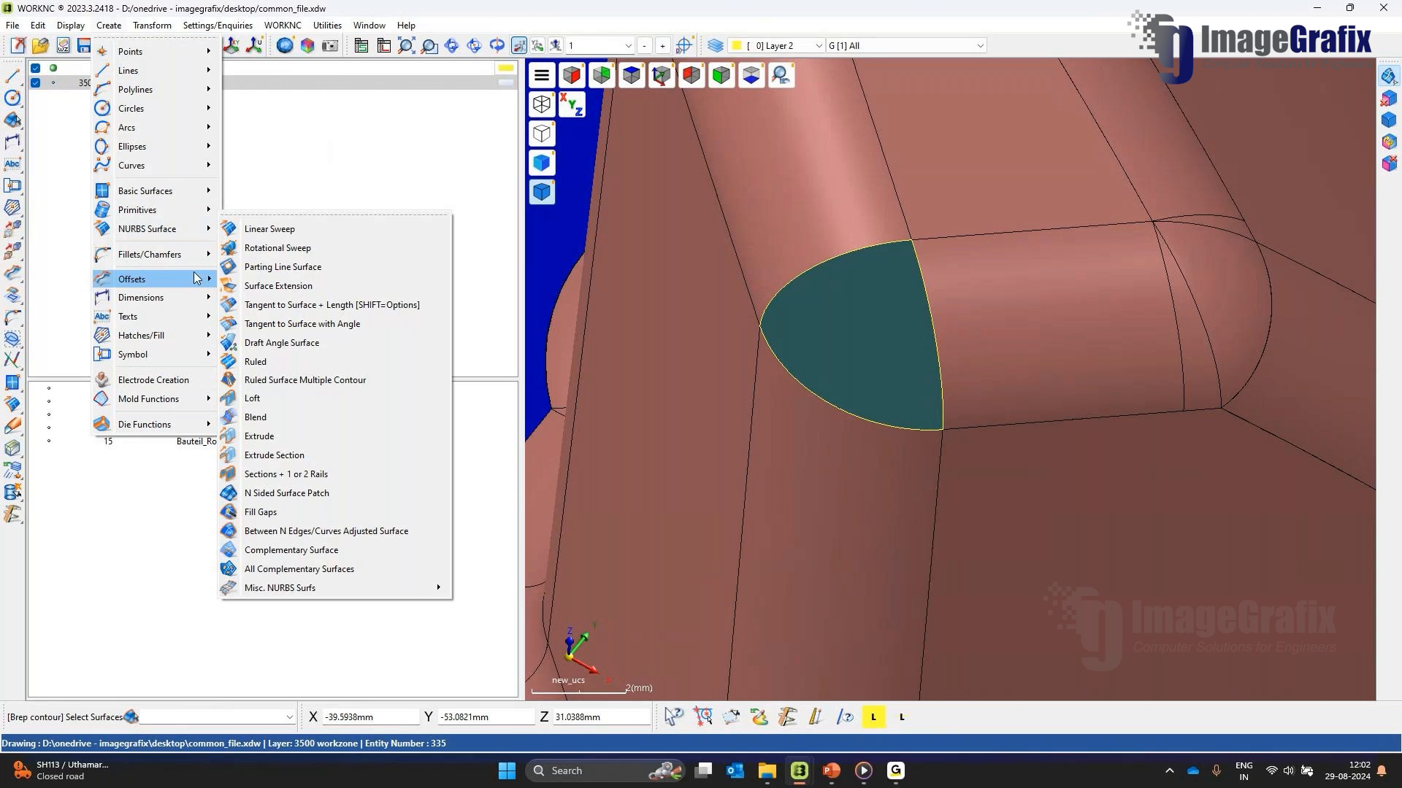
{"action": "left_click", "coordinate": [260, 512]}
{"action": "left_click", "coordinate": [781, 357]}
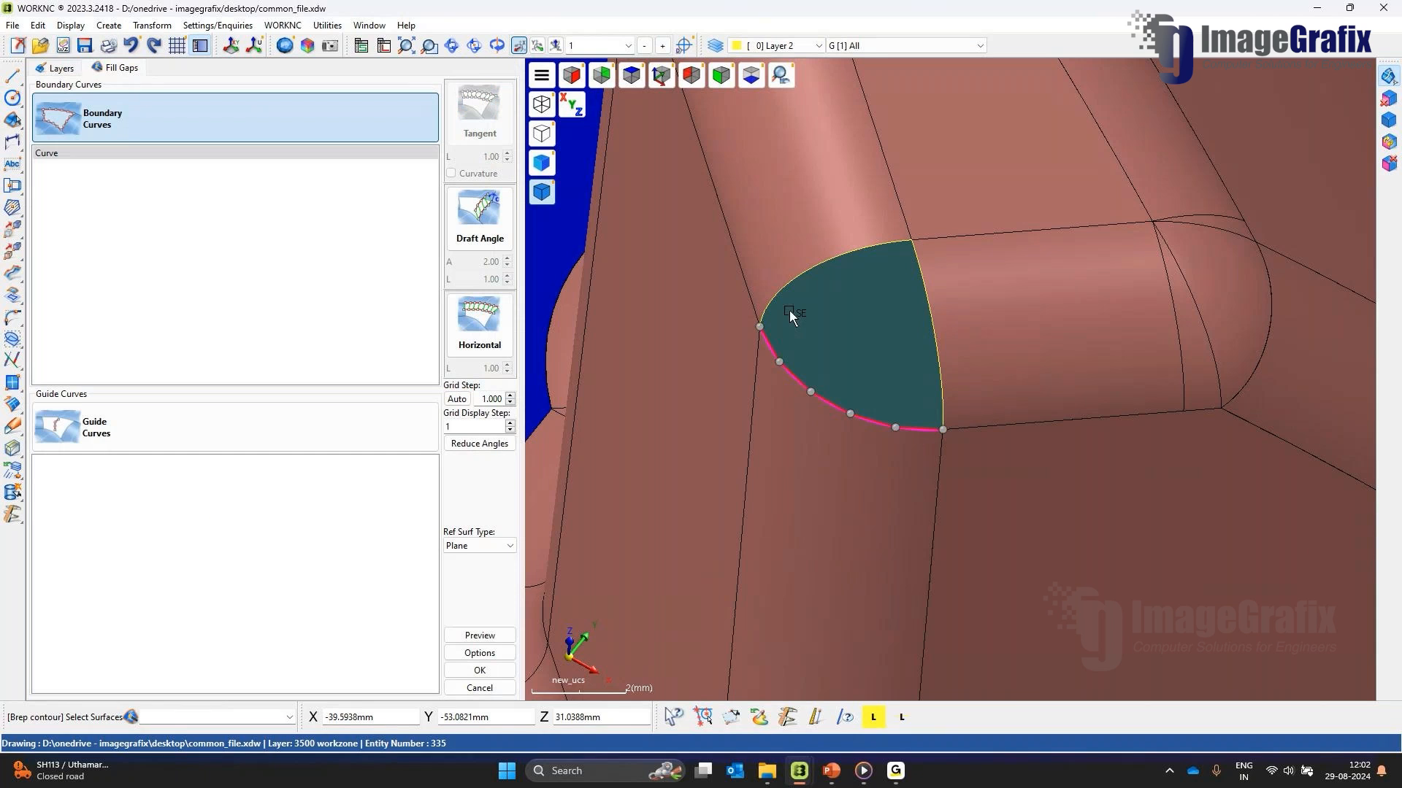
{"action": "left_click", "coordinate": [789, 283]}
{"action": "left_click", "coordinate": [926, 283]}
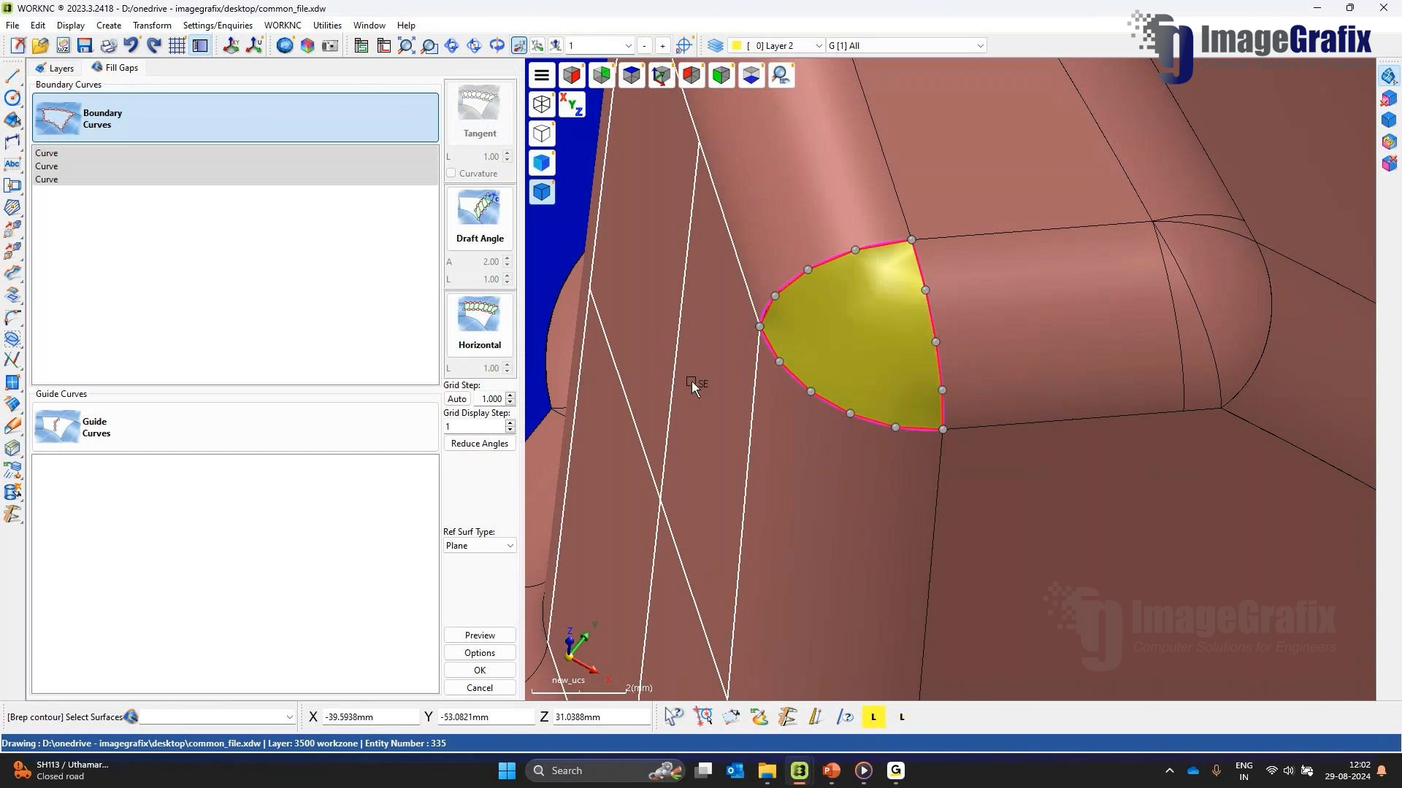
Step: Set the gap-filling patch's reference surface type to Auto, preview it and create the surface
{"action": "left_click", "coordinate": [487, 546]}
{"action": "left_click", "coordinate": [467, 559]}
{"action": "left_click", "coordinate": [503, 629]}
{"action": "middle_click_drag", "start_coordinate": [912, 394], "coordinate": [934, 361]}
{"action": "left_click", "coordinate": [480, 689]}
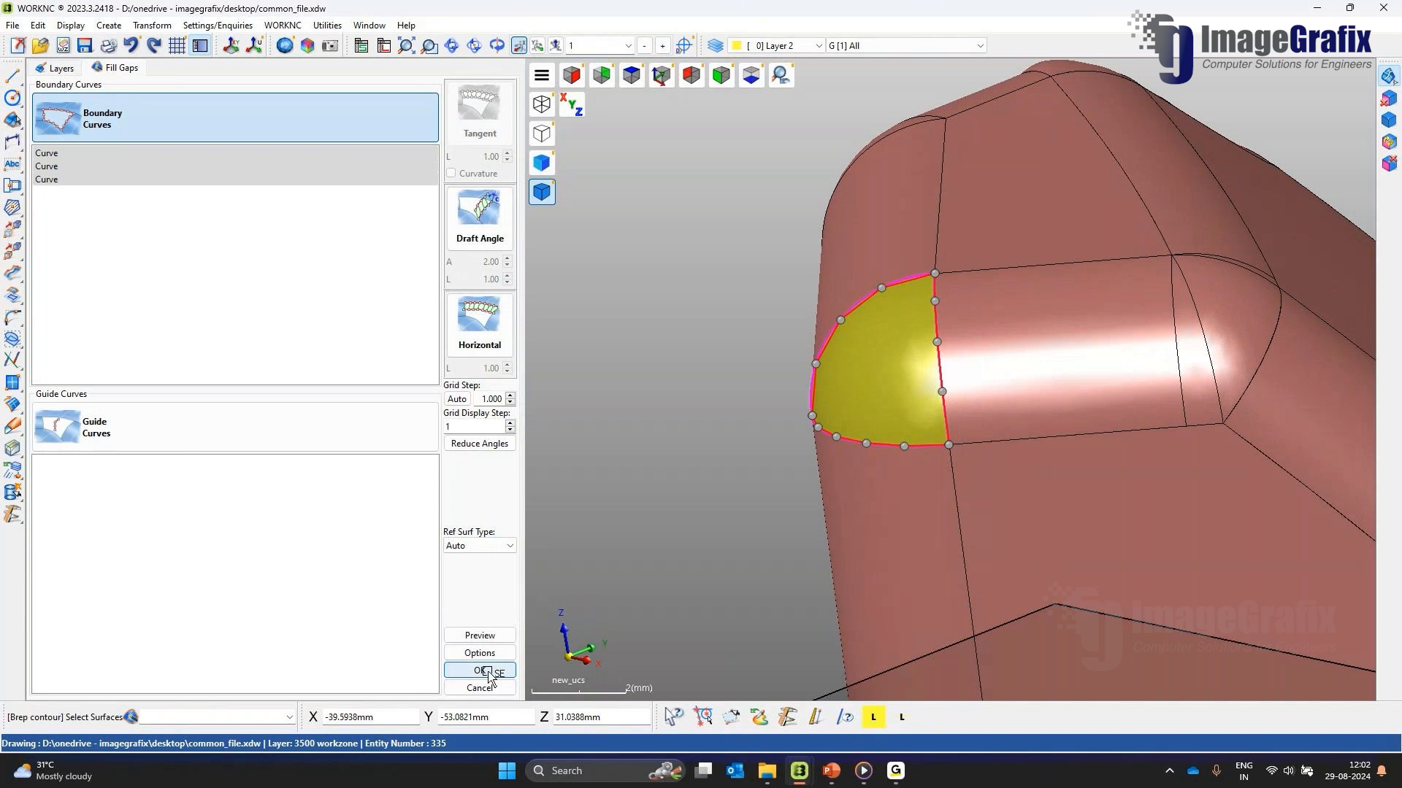
Step: Close the four-sided gap at the pink shape's lower corner with an N Sided Surface Patch using its four boundary curves
{"action": "scroll", "coordinate": [1111, 326], "scroll_direction": "down", "scroll_amount": 5}
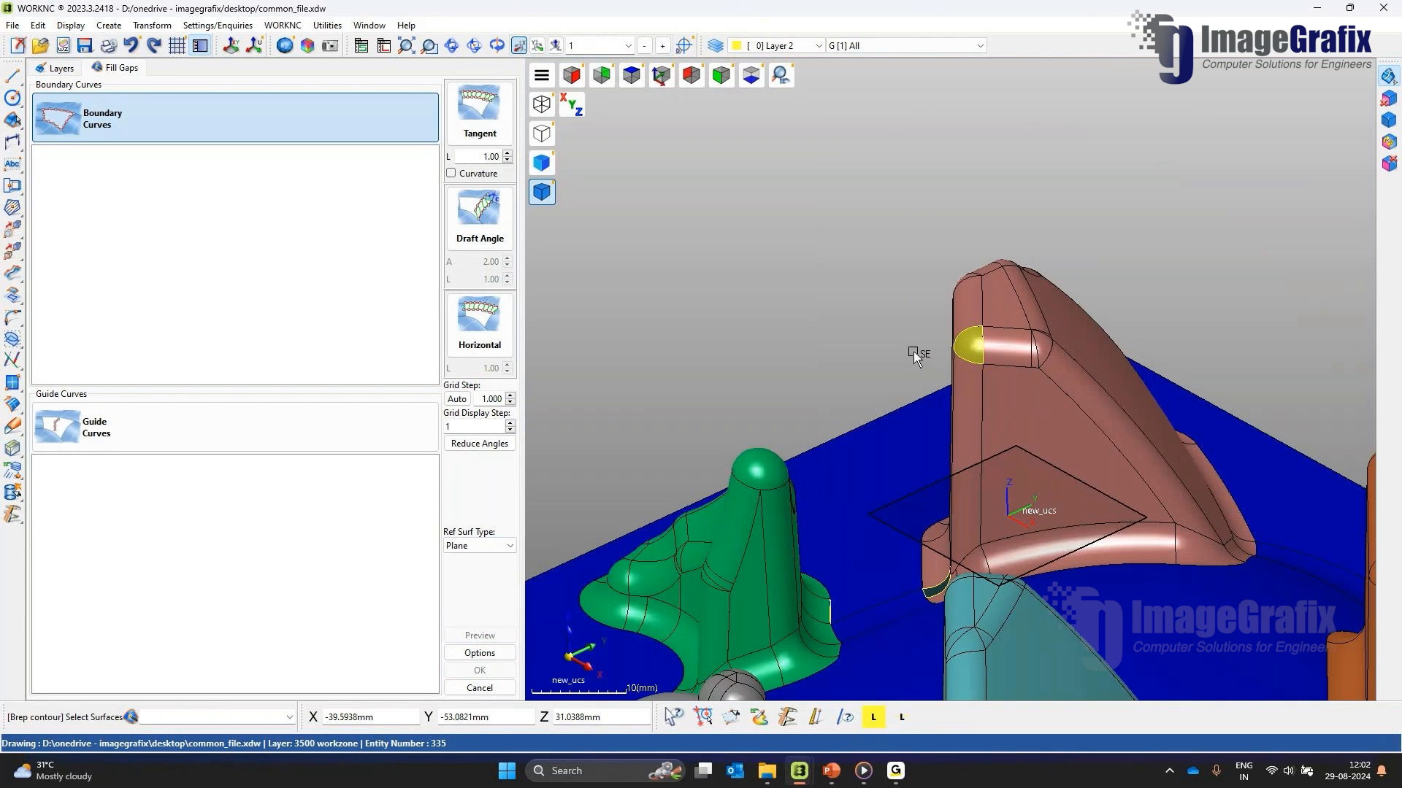
{"action": "middle_click_drag", "start_coordinate": [913, 352], "coordinate": [958, 470]}
{"action": "scroll", "coordinate": [957, 469], "scroll_direction": "down", "scroll_amount": 2}
{"action": "scroll", "coordinate": [904, 431], "scroll_direction": "up", "scroll_amount": 7}
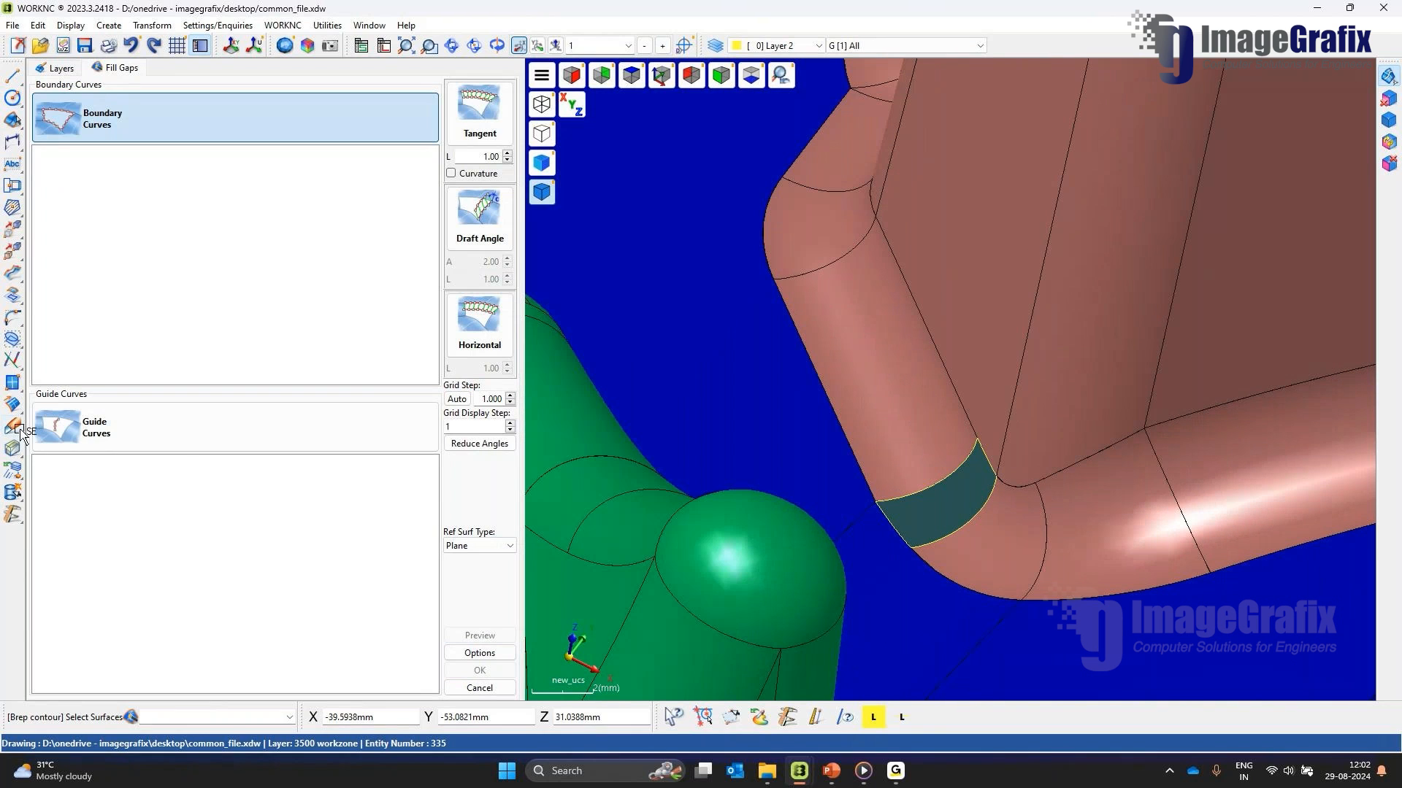
{"action": "left_click", "coordinate": [12, 403]}
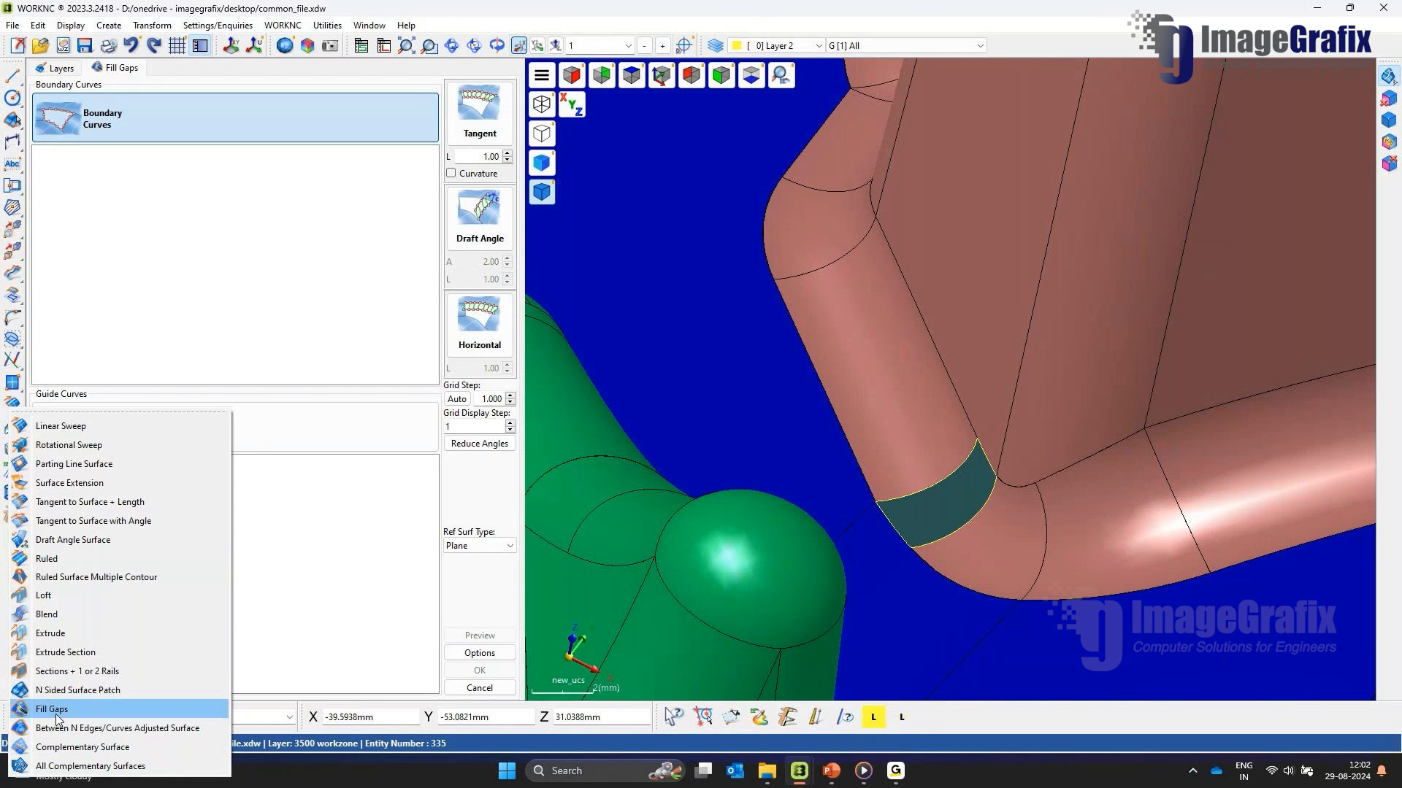
{"action": "left_click", "coordinate": [63, 689]}
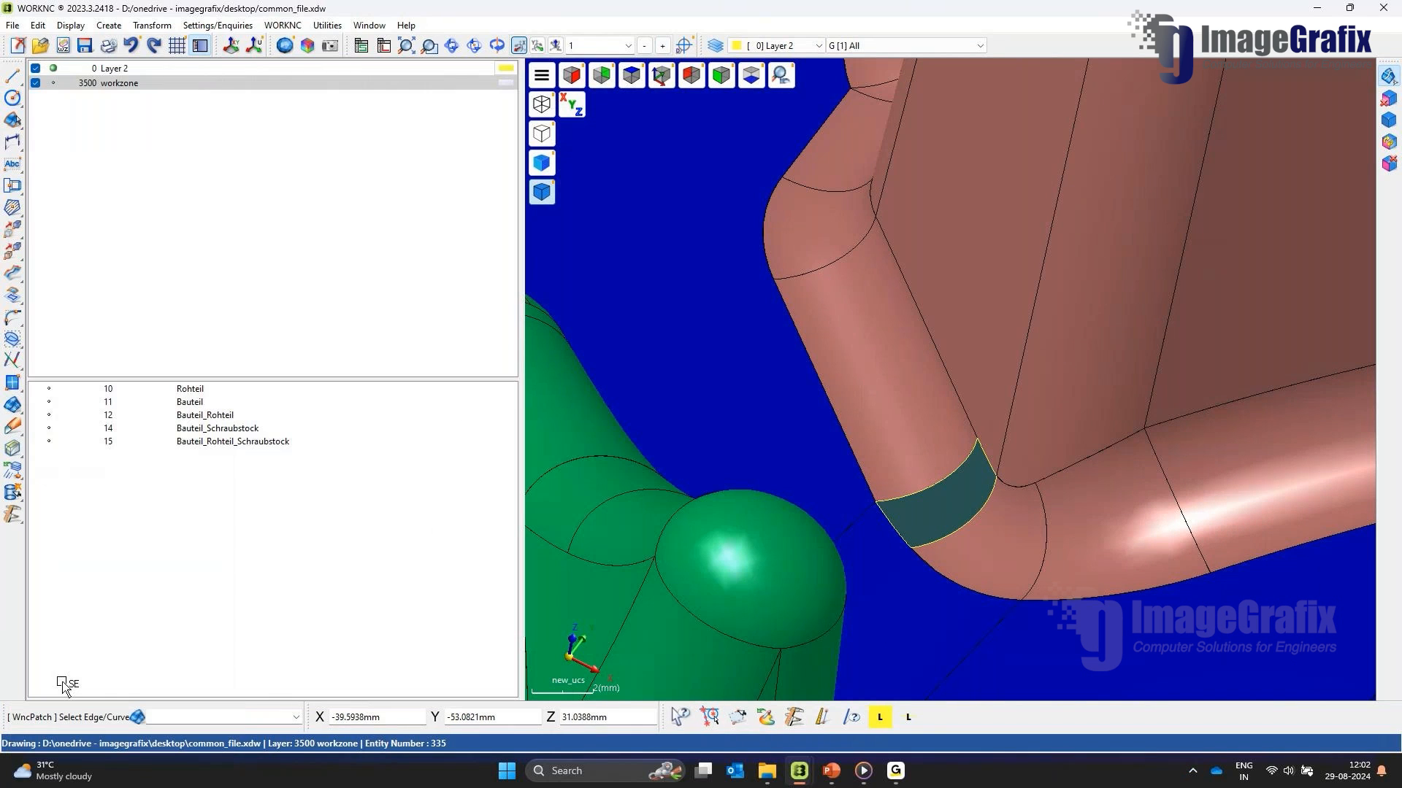
{"action": "left_click", "coordinate": [913, 495]}
{"action": "left_click", "coordinate": [888, 518]}
{"action": "left_click", "coordinate": [933, 553]}
{"action": "left_click", "coordinate": [985, 463]}
{"action": "middle_click_drag", "start_coordinate": [954, 463], "coordinate": [957, 406]}
{"action": "scroll", "coordinate": [957, 406], "scroll_direction": "down", "scroll_amount": 7}
{"action": "scroll", "coordinate": [935, 387], "scroll_direction": "down", "scroll_amount": 3}
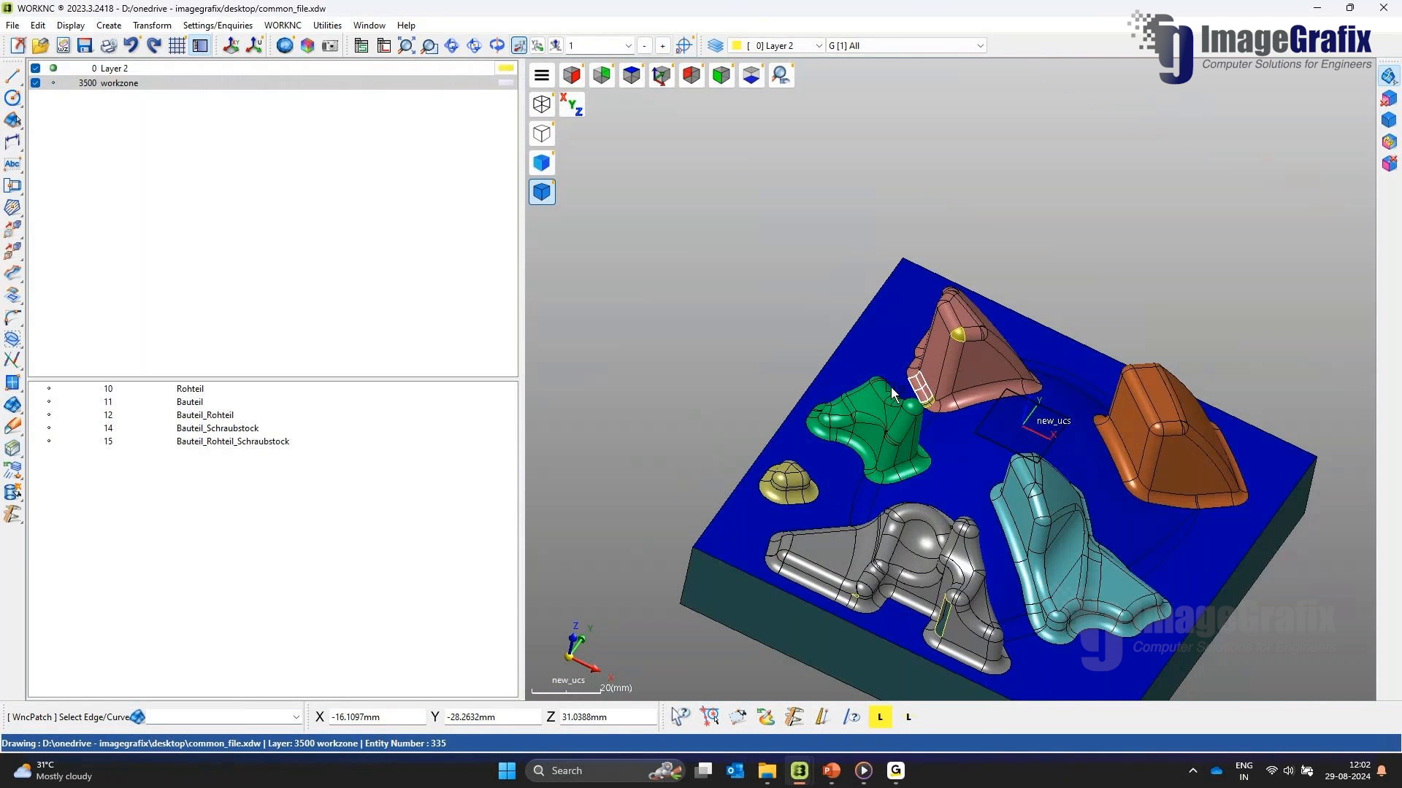
Step: Create a Ruled surface between the two short end curves of the long gap in the grey shape
{"action": "scroll", "coordinate": [965, 670], "scroll_direction": "up", "scroll_amount": 3}
{"action": "scroll", "coordinate": [965, 670], "scroll_direction": "up", "scroll_amount": 5}
{"action": "scroll", "coordinate": [964, 664], "scroll_direction": "up", "scroll_amount": 4}
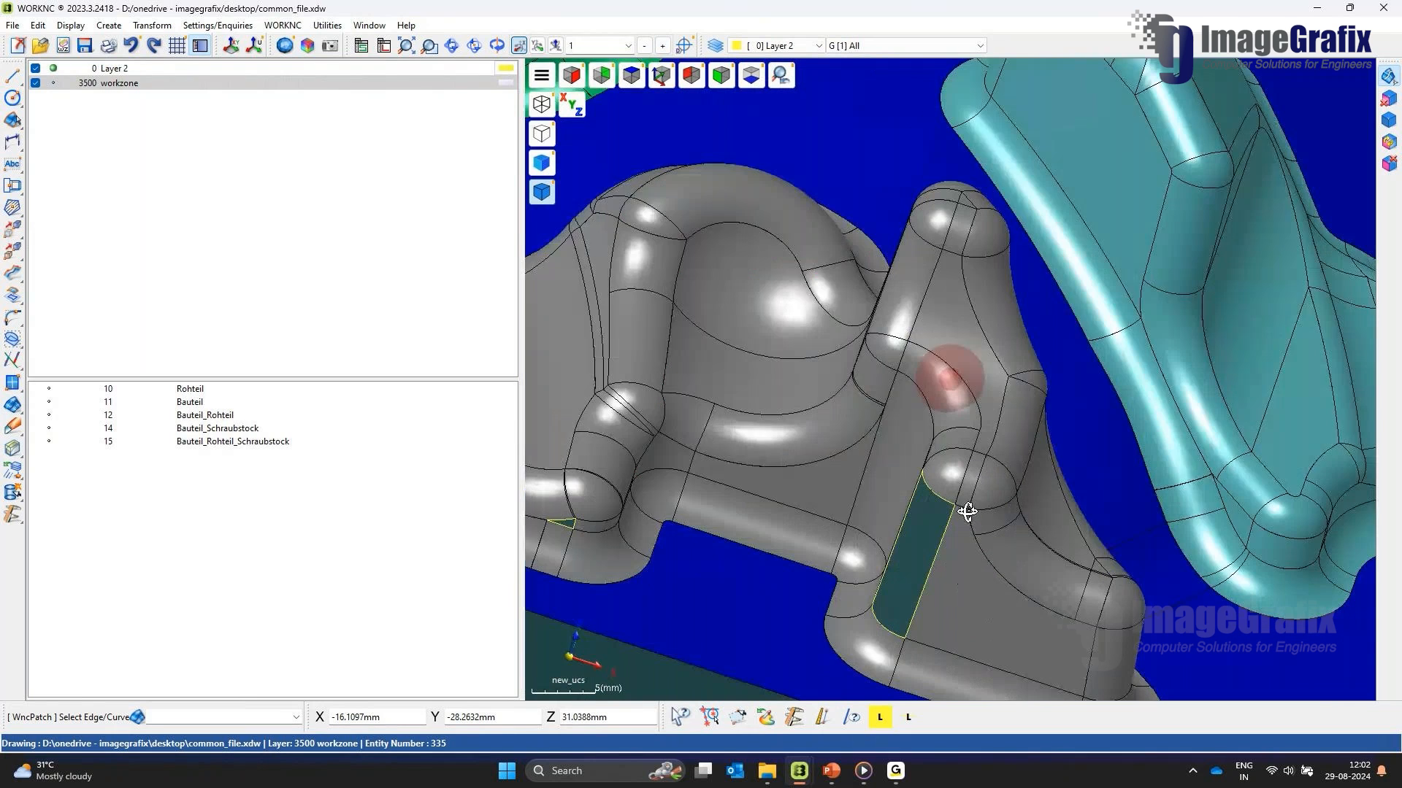
{"action": "left_click", "coordinate": [12, 426]}
{"action": "left_click", "coordinate": [25, 545]}
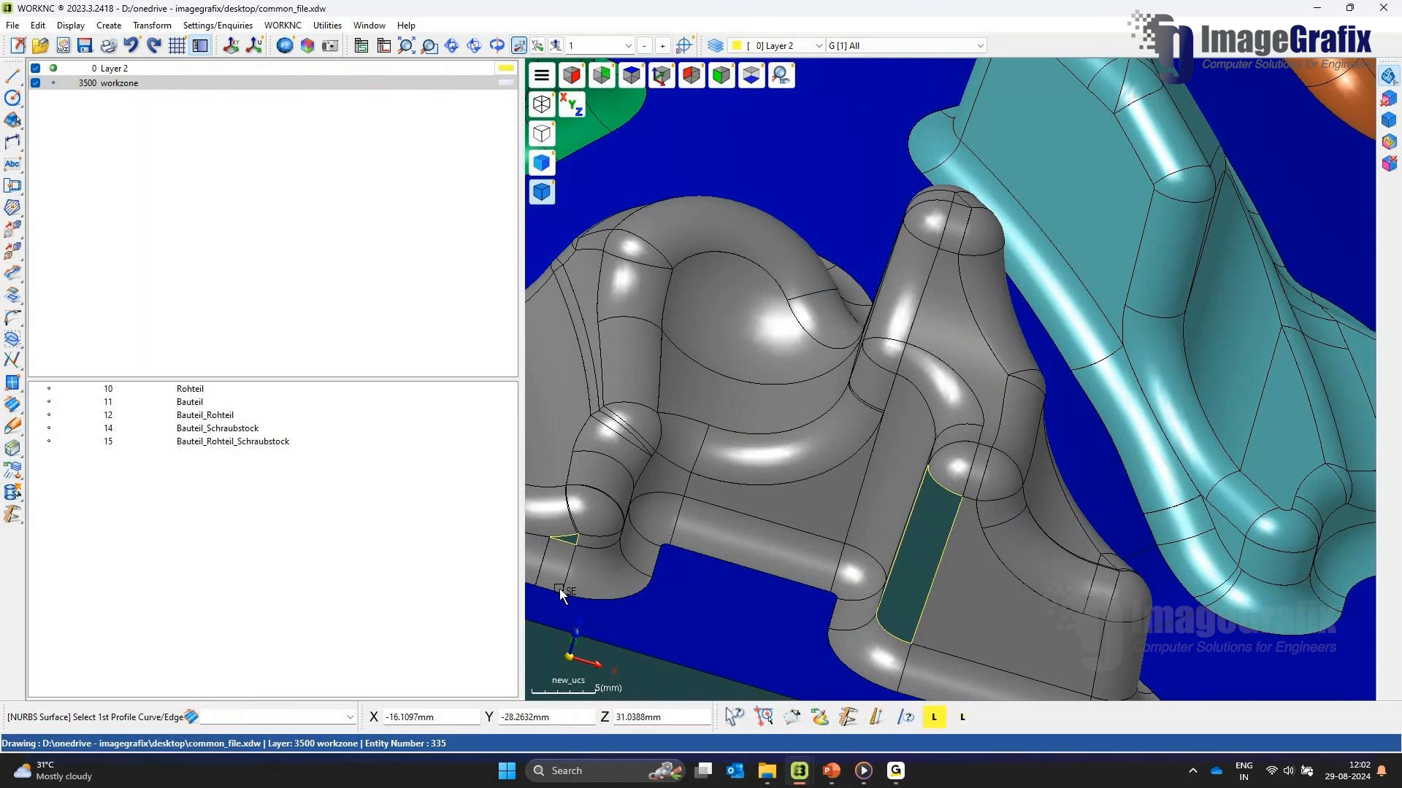
{"action": "left_click", "coordinate": [947, 494]}
{"action": "left_click", "coordinate": [895, 647]}
{"action": "middle_click_drag", "start_coordinate": [908, 638], "coordinate": [921, 467]}
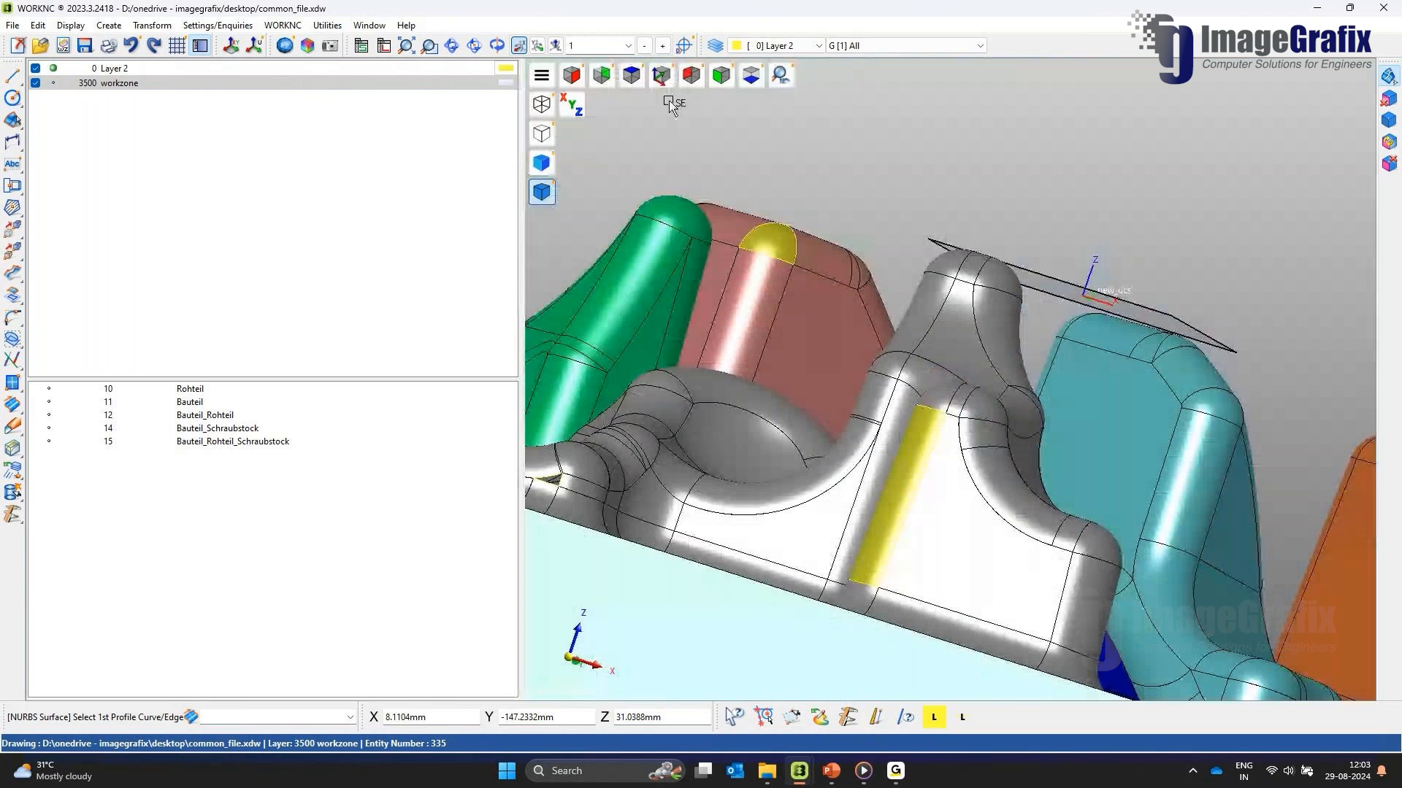
{"action": "left_click", "coordinate": [661, 77]}
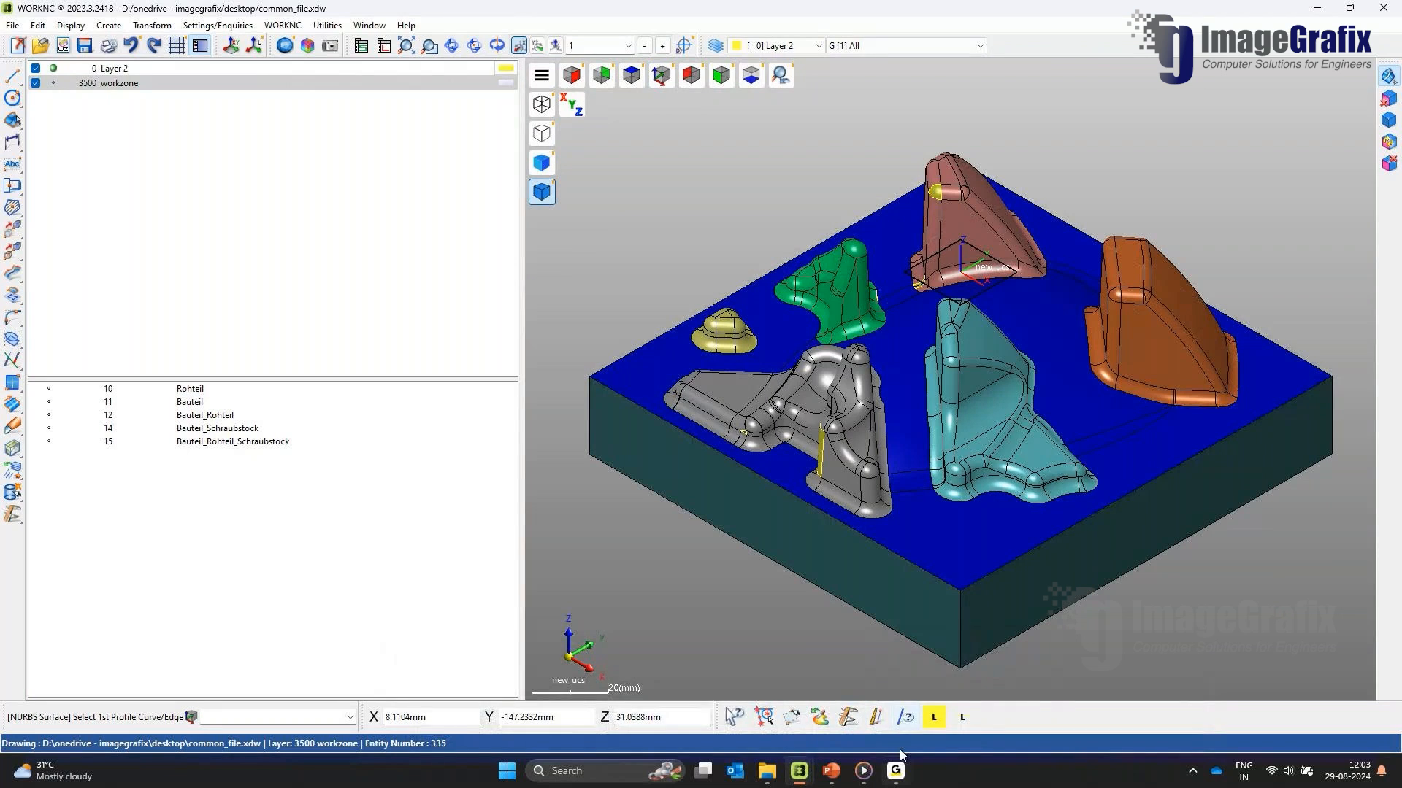
Step: Switch to the 5axis_drilling.xdw drawing and close the four holes in the green side strip with All Complementary Surfaces
{"action": "mouse_move", "coordinate": [798, 771]}
{"action": "left_click", "coordinate": [1027, 702]}
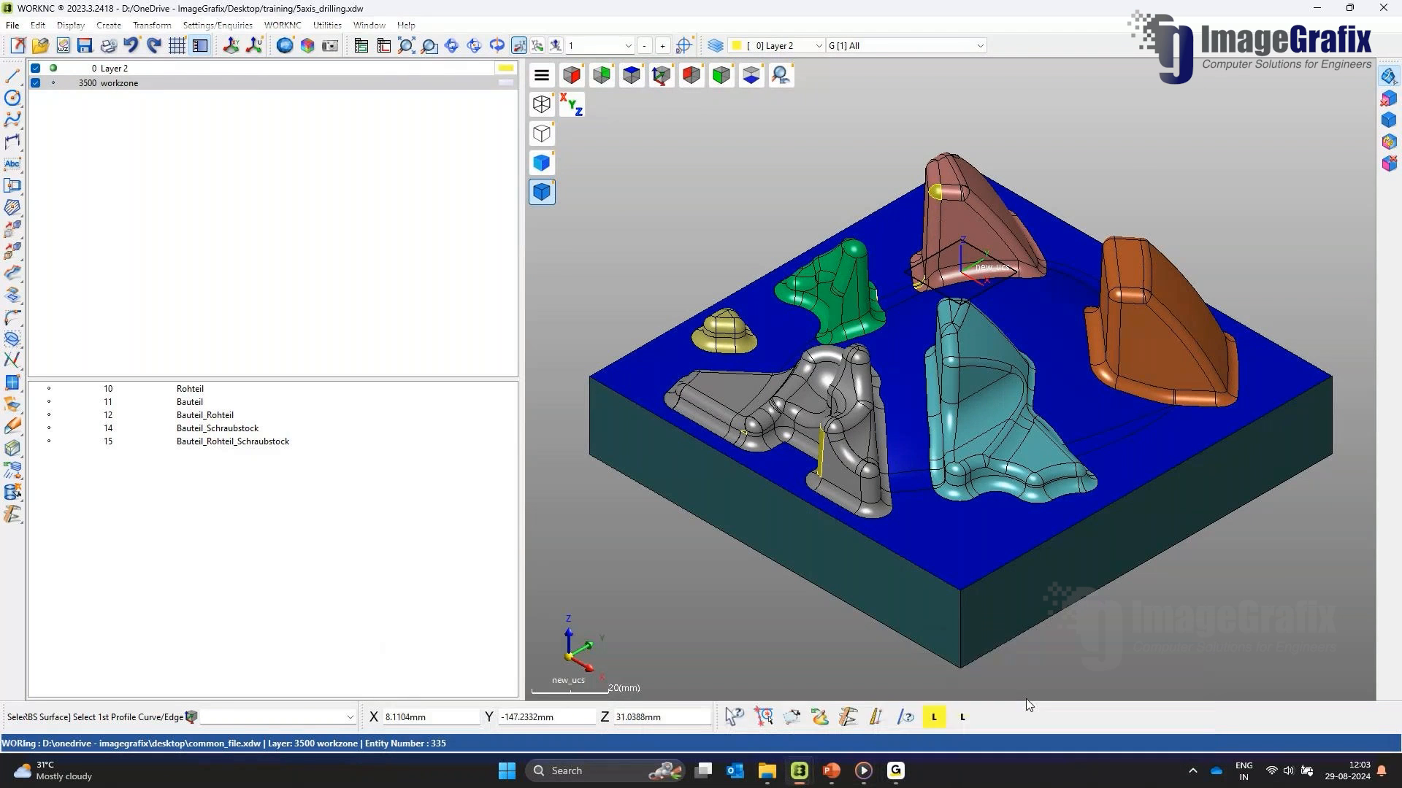
{"action": "mouse_move", "coordinate": [844, 234]}
{"action": "middle_mouse_down"}
{"action": "mouse_move", "coordinate": [820, 410]}
{"action": "mouse_move", "coordinate": [807, 432]}
{"action": "mouse_move", "coordinate": [728, 440]}
{"action": "middle_mouse_up"}
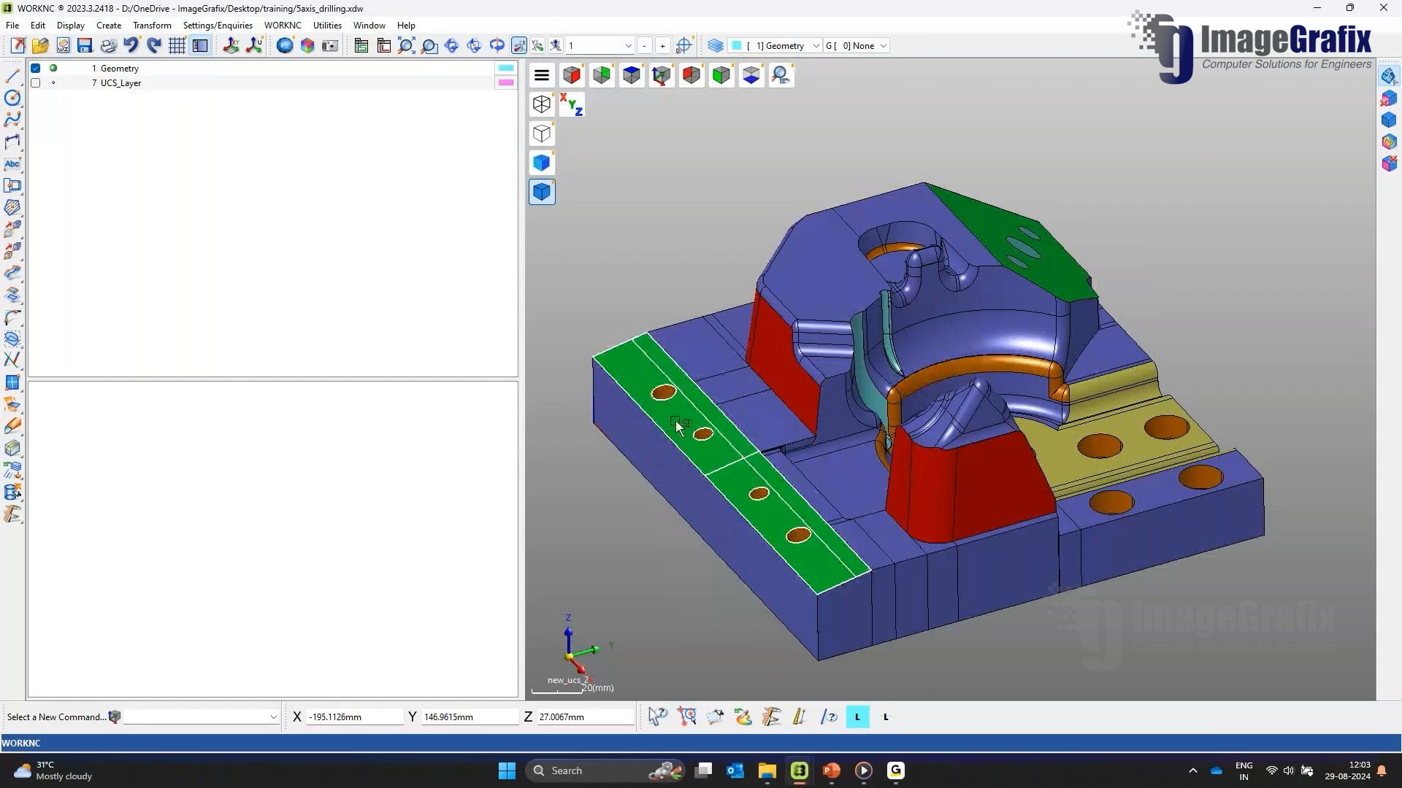
{"action": "left_click", "coordinate": [14, 426]}
{"action": "left_click", "coordinate": [122, 752]}
{"action": "left_click", "coordinate": [727, 470]}
{"action": "left_click", "coordinate": [126, 343]}
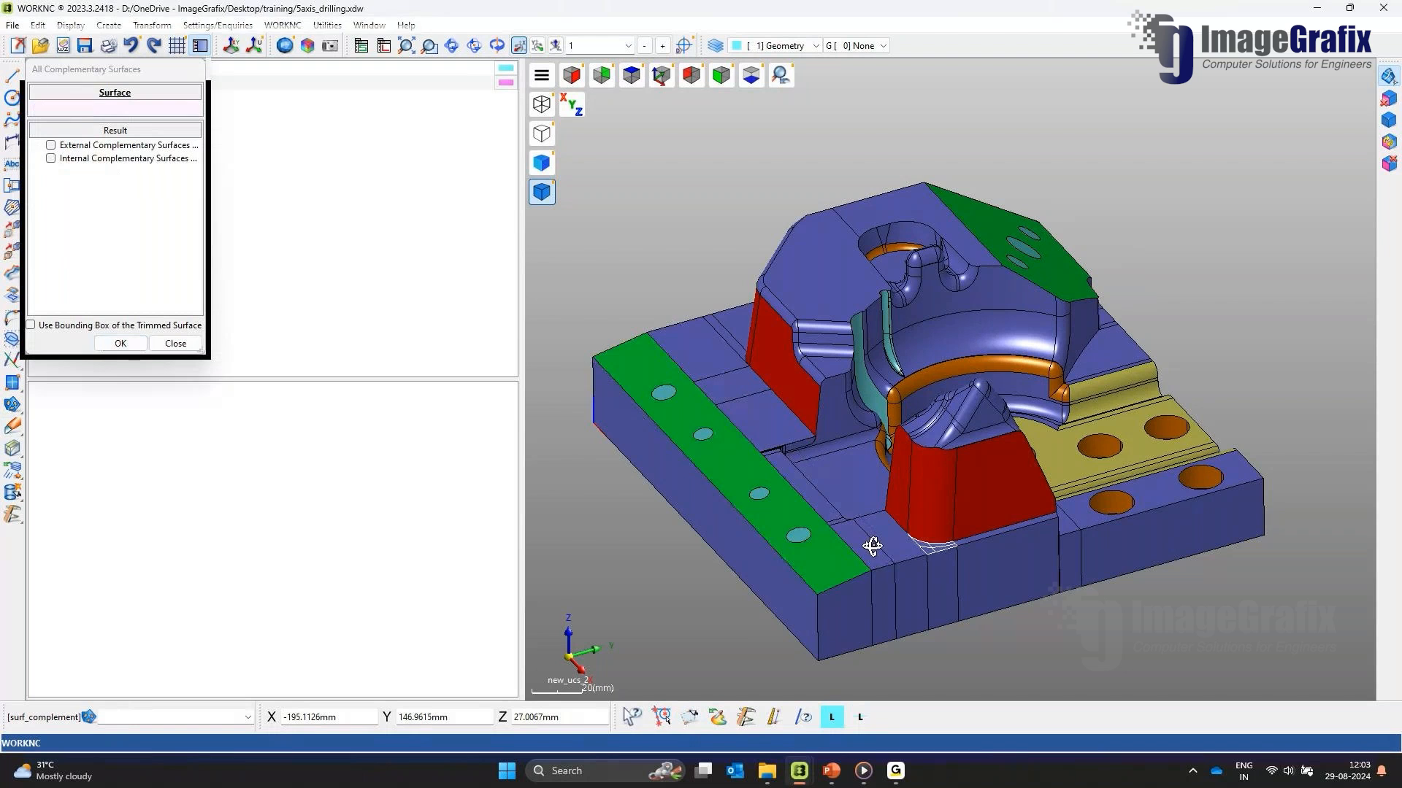
Step: Close the three holes in the yellow pocket floor with All Complementary Surfaces
{"action": "middle_click_drag", "start_coordinate": [872, 546], "coordinate": [730, 504]}
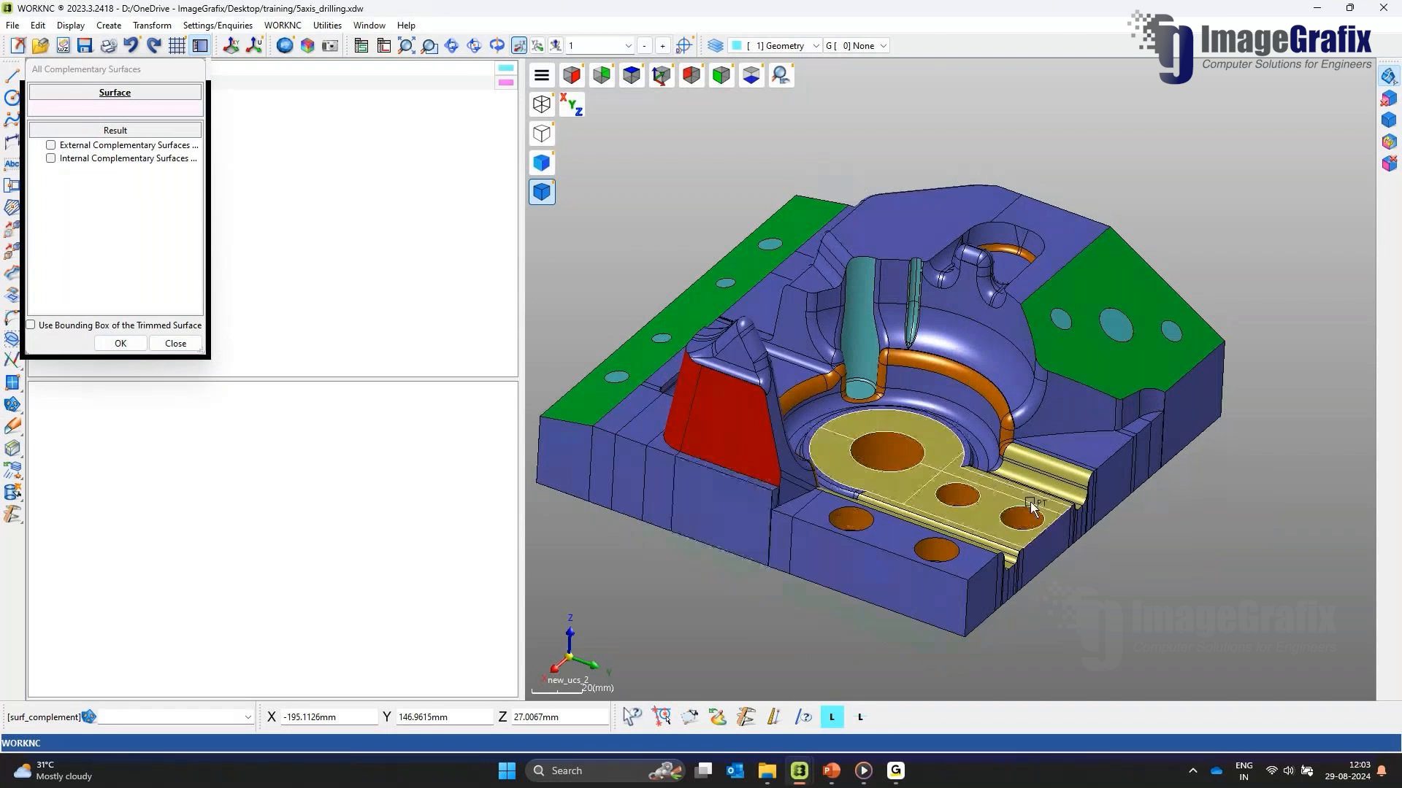
{"action": "left_click", "coordinate": [1031, 505]}
{"action": "left_click", "coordinate": [124, 349]}
{"action": "left_click", "coordinate": [650, 422]}
{"action": "mouse_move", "coordinate": [898, 460]}
{"action": "middle_mouse_down"}
{"action": "mouse_move", "coordinate": [917, 490]}
{"action": "mouse_move", "coordinate": [996, 507]}
{"action": "mouse_move", "coordinate": [913, 445]}
{"action": "middle_mouse_up"}
{"action": "left_click", "coordinate": [175, 343]}
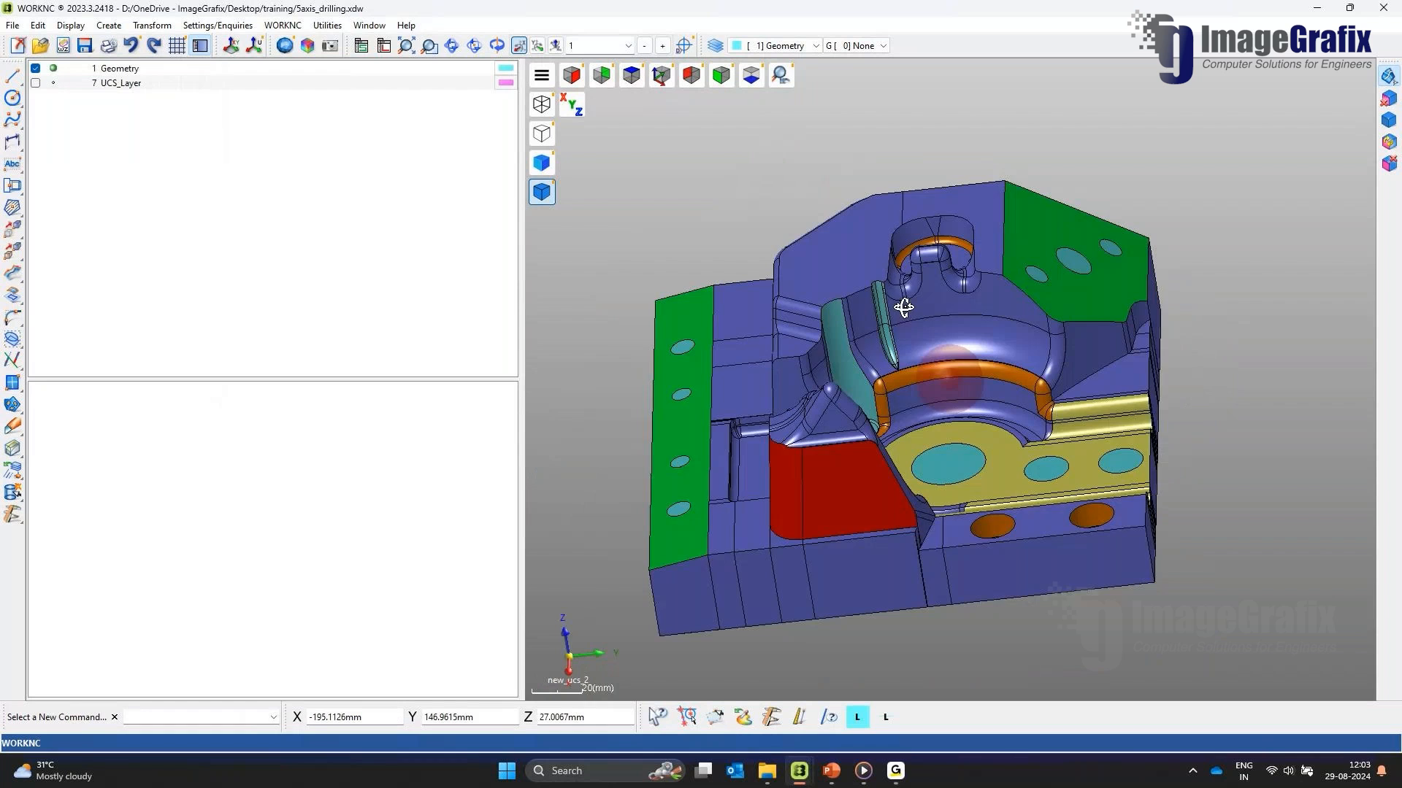
Step: Extend the outer edge of the green side strip with a Tangent surface extension of length 7.00 on the Geometry layer
{"action": "middle_click_drag", "start_coordinate": [789, 462], "coordinate": [815, 401]}
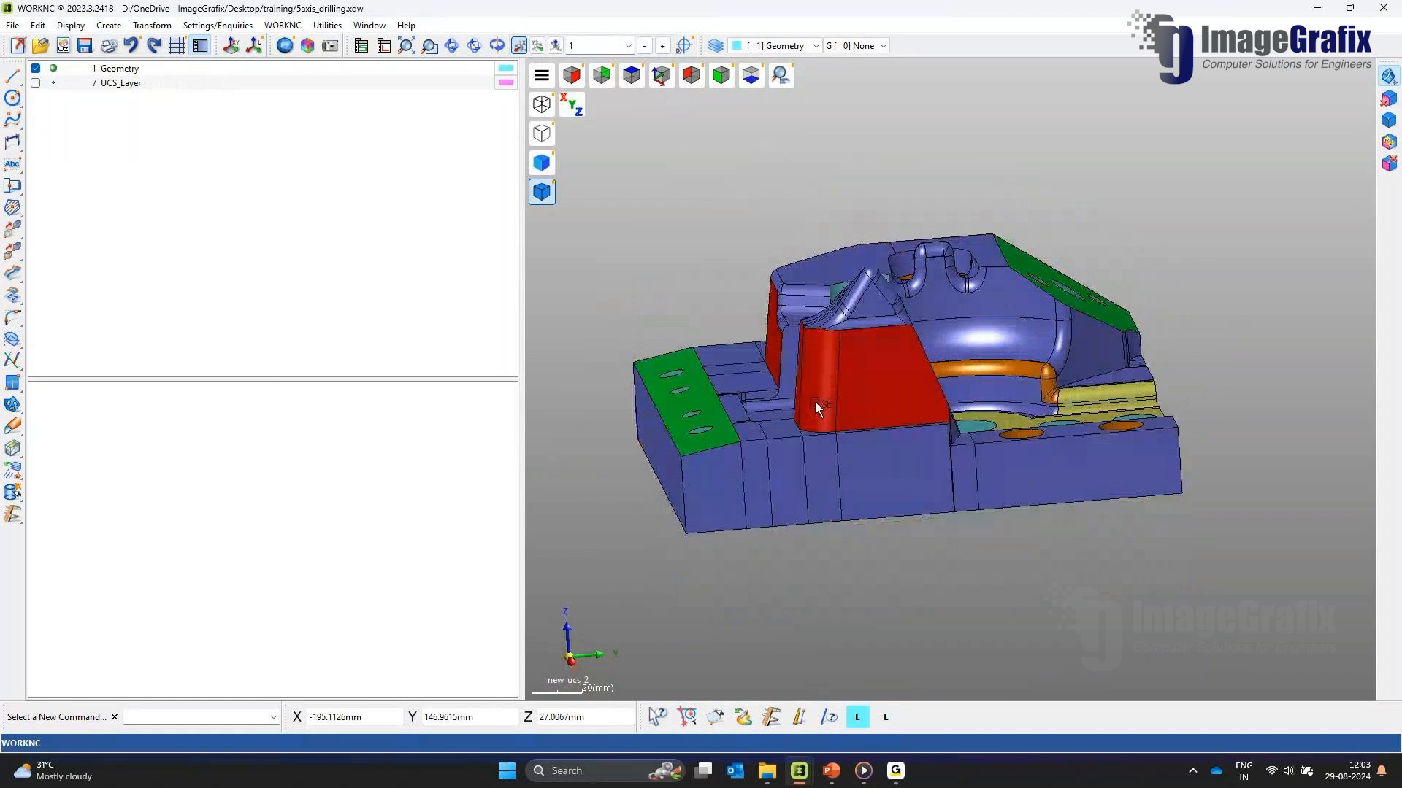
{"action": "scroll", "coordinate": [694, 422], "scroll_direction": "up", "scroll_amount": 2}
{"action": "left_click", "coordinate": [12, 405]}
{"action": "left_click", "coordinate": [94, 484]}
{"action": "left_click", "coordinate": [656, 385]}
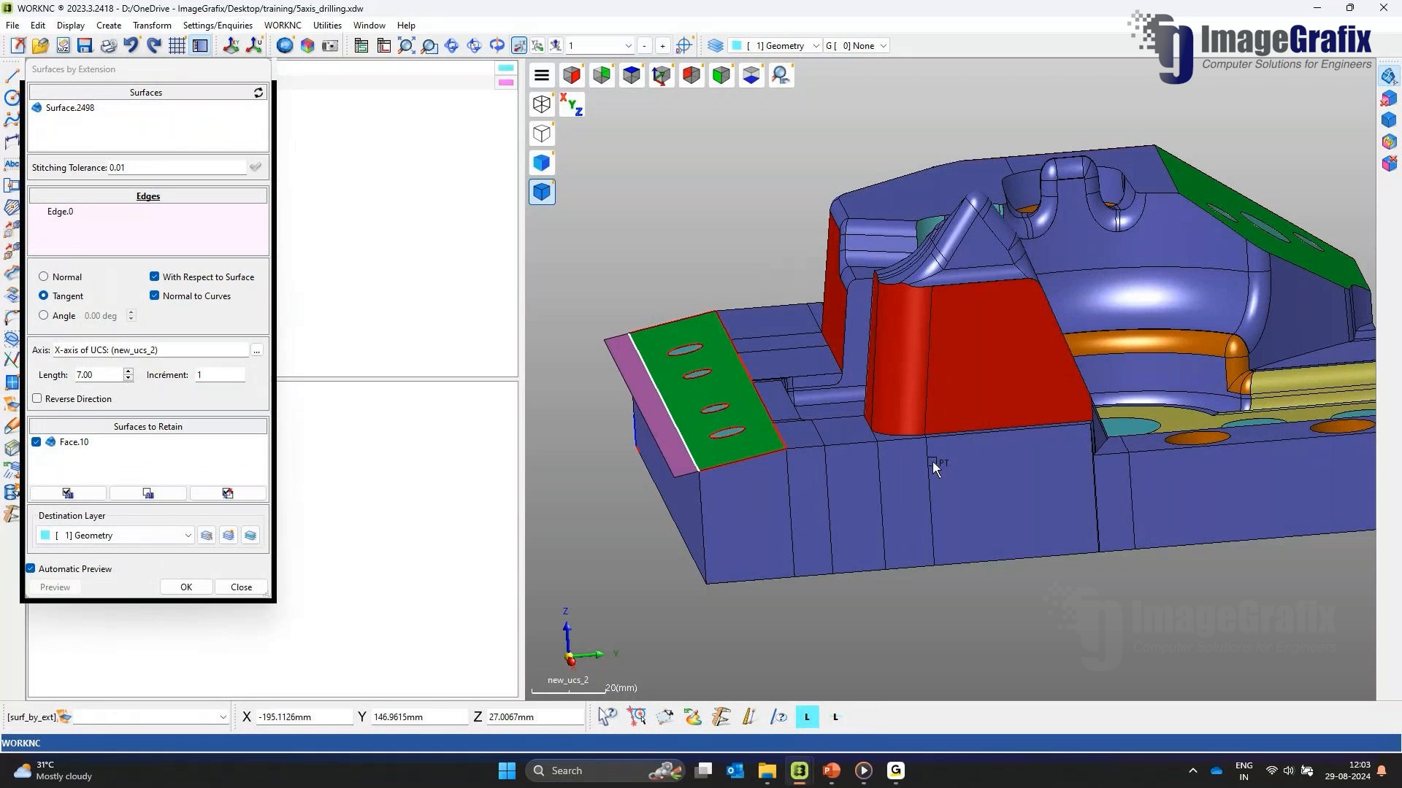
{"action": "middle_click_drag", "start_coordinate": [931, 461], "coordinate": [908, 438]}
{"action": "left_click", "coordinate": [230, 537]}
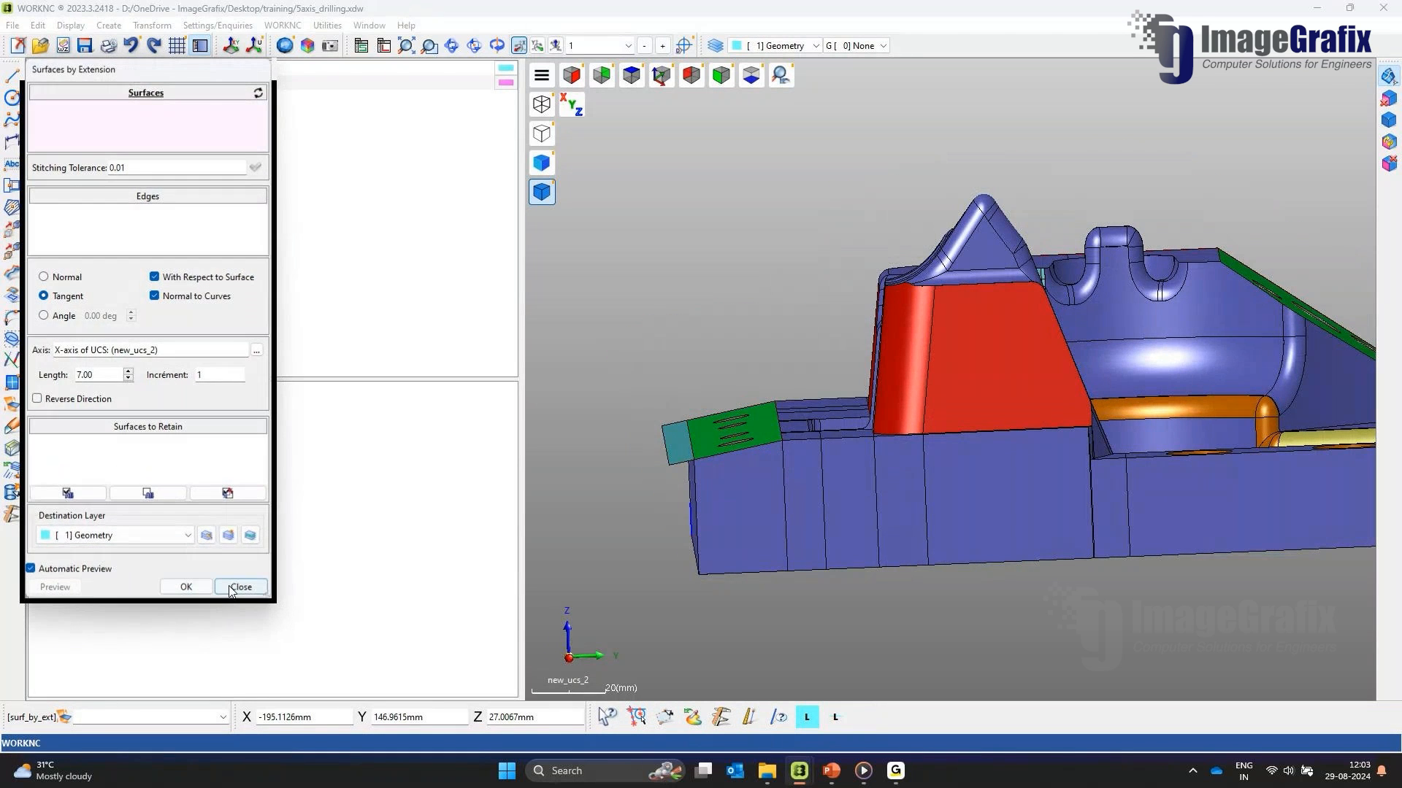
{"action": "left_click", "coordinate": [240, 587]}
Step: Delete the extension surface along the outer edge of the green side strip
{"action": "scroll", "coordinate": [694, 444], "scroll_direction": "up", "scroll_amount": 6}
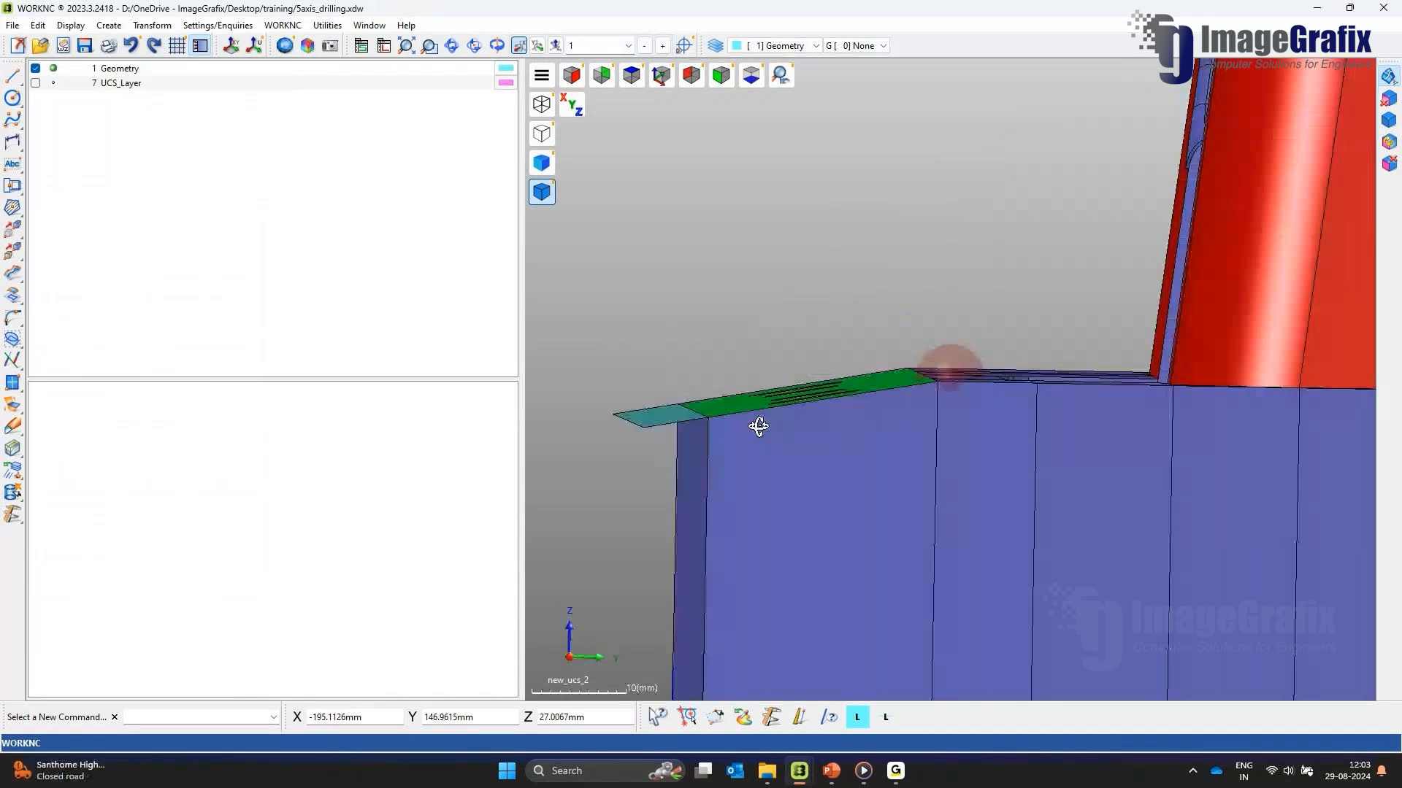
{"action": "left_click", "coordinate": [661, 75]}
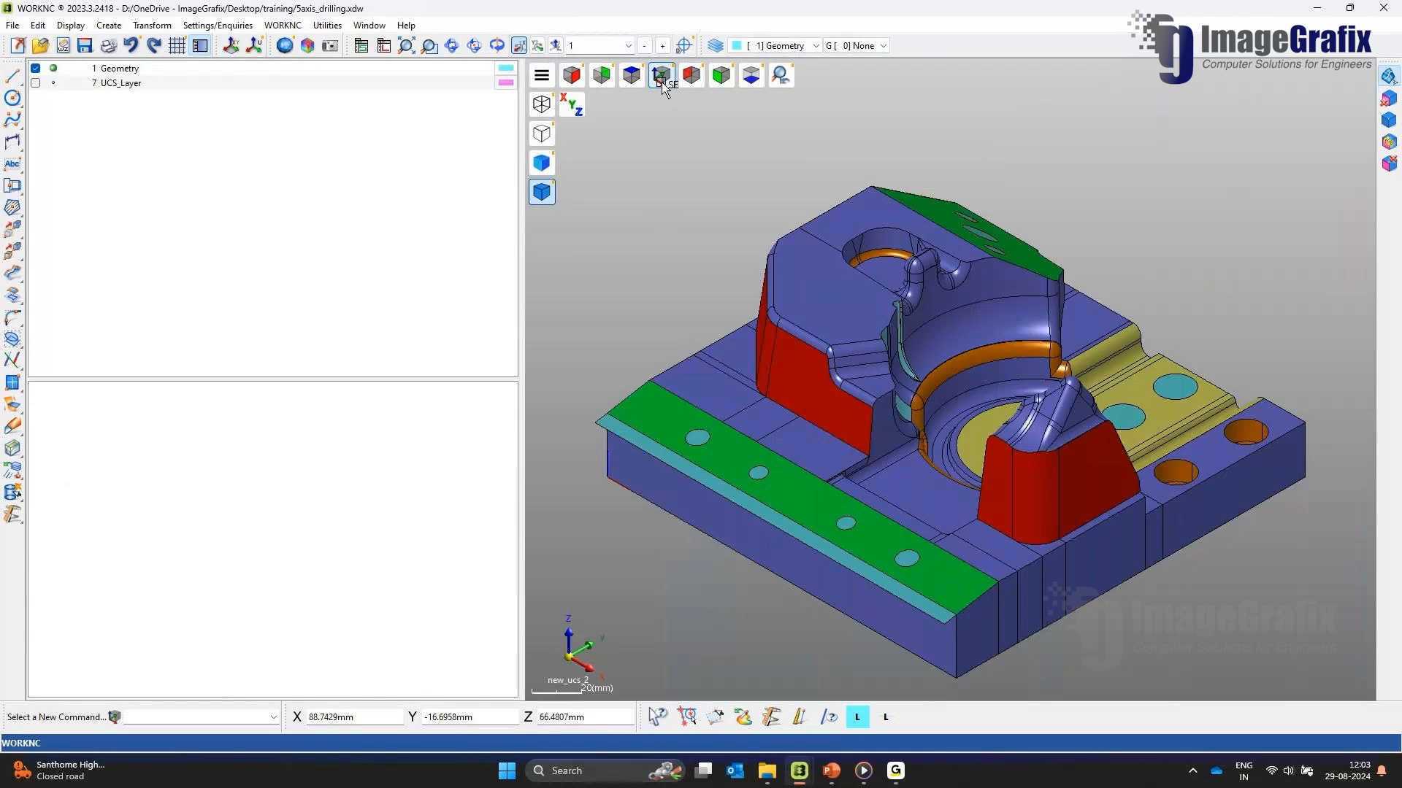
{"action": "key", "text": "Delete"}
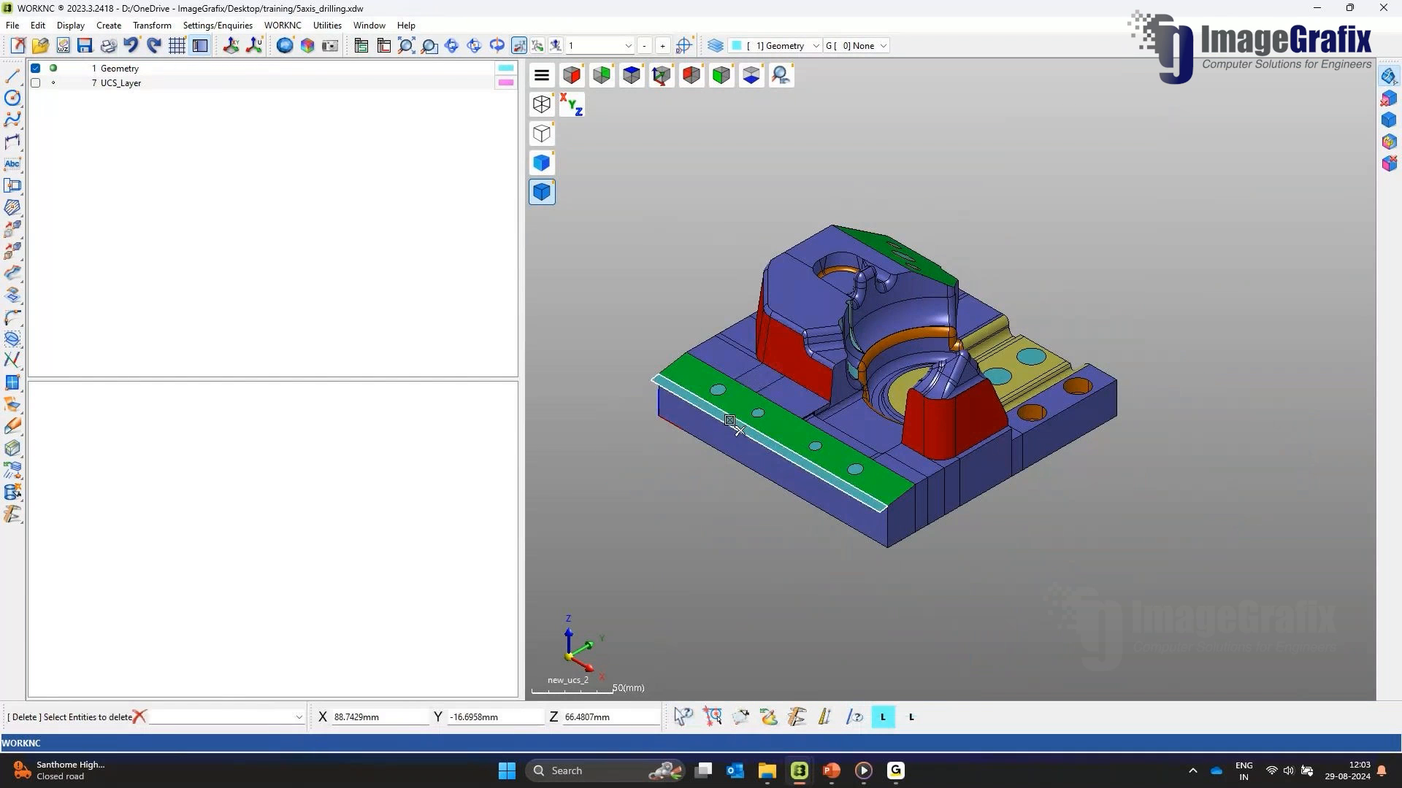
{"action": "right_click", "coordinate": [693, 319]}
{"action": "right_click", "coordinate": [753, 325]}
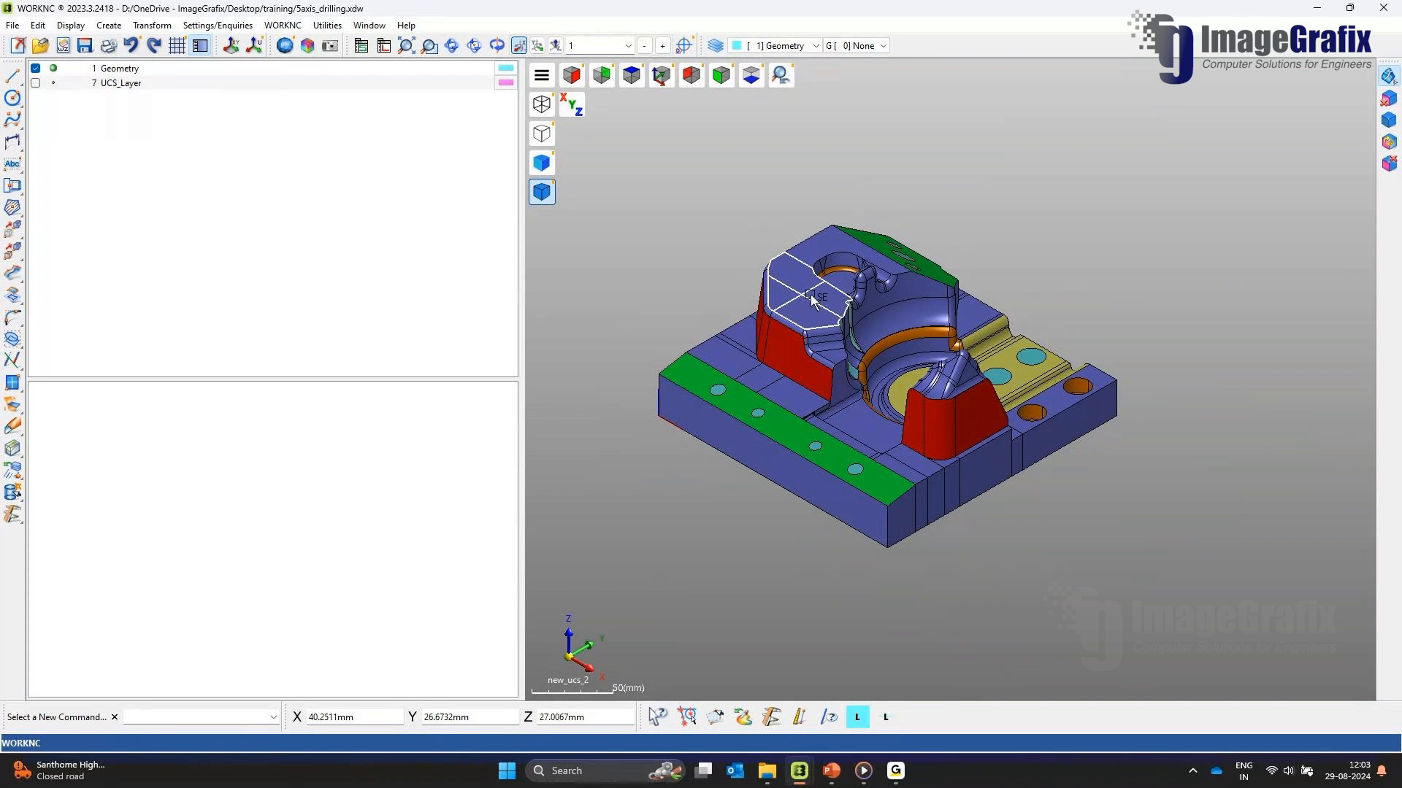
Step: Use Bounding Box to create an automatically named UCS at the top centre of the part's box on the Geometry layer
{"action": "left_click", "coordinate": [17, 450]}
{"action": "left_click", "coordinate": [80, 563]}
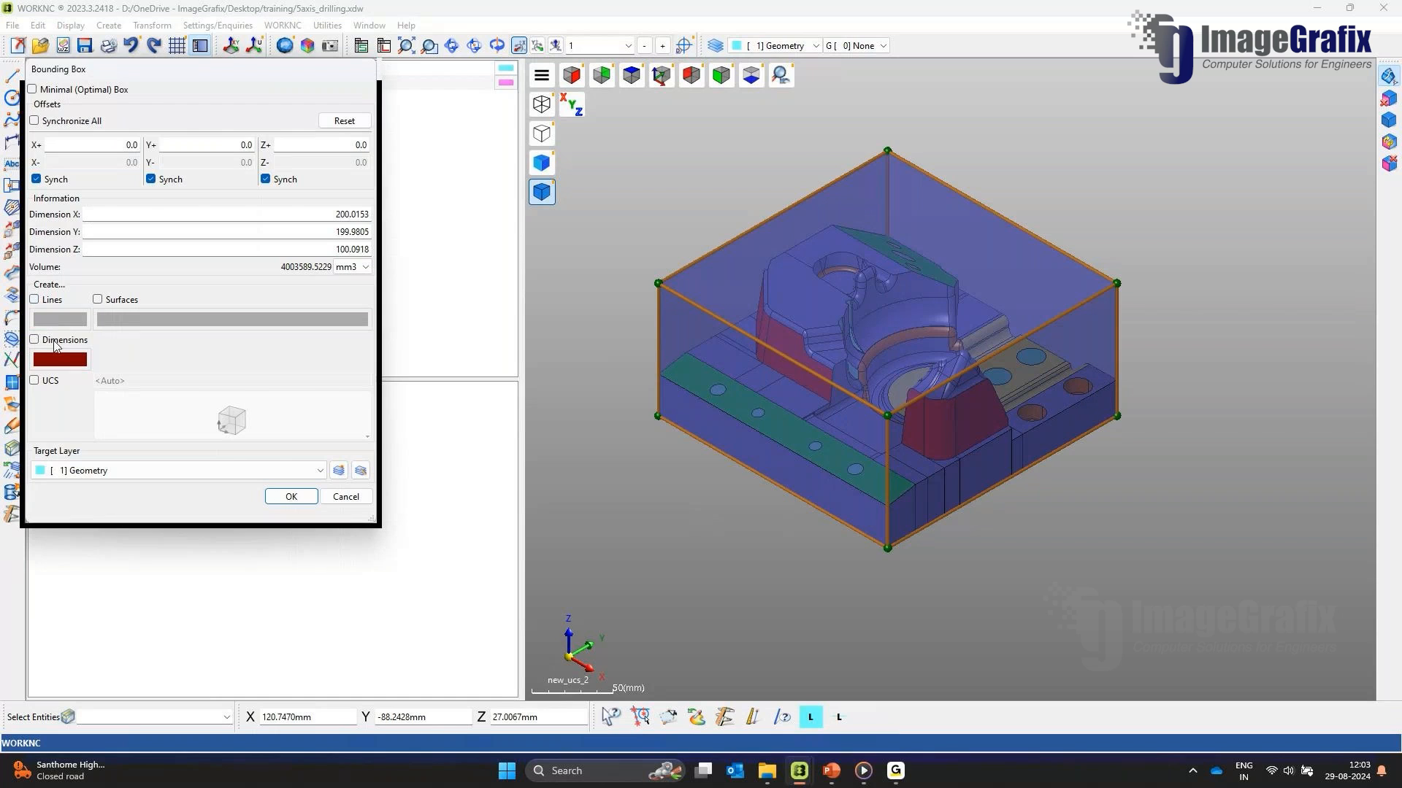
{"action": "left_click", "coordinate": [34, 381]}
{"action": "left_click", "coordinate": [231, 420]}
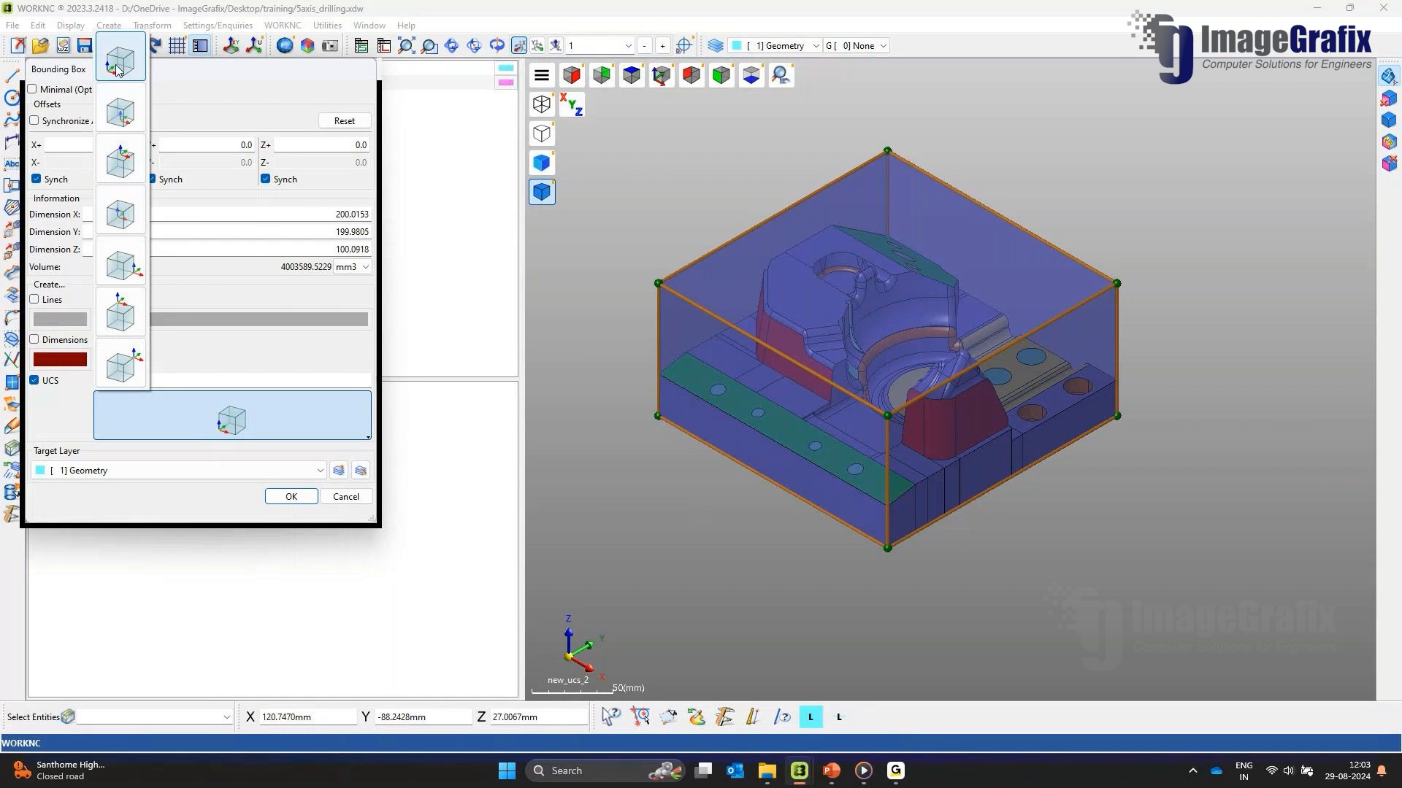
{"action": "left_click", "coordinate": [122, 160]}
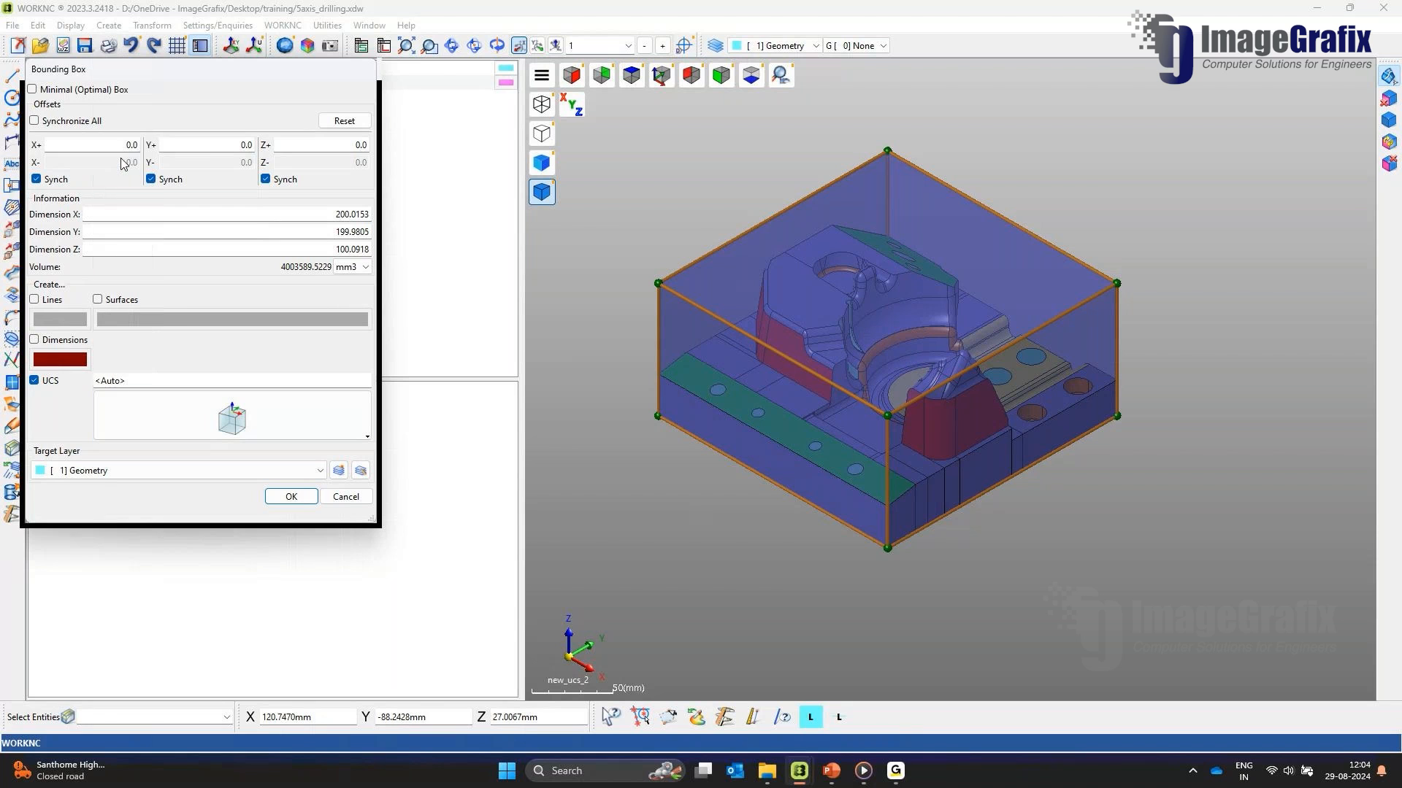
{"action": "left_click", "coordinate": [291, 497]}
{"action": "middle_click_drag", "start_coordinate": [913, 313], "coordinate": [844, 328]}
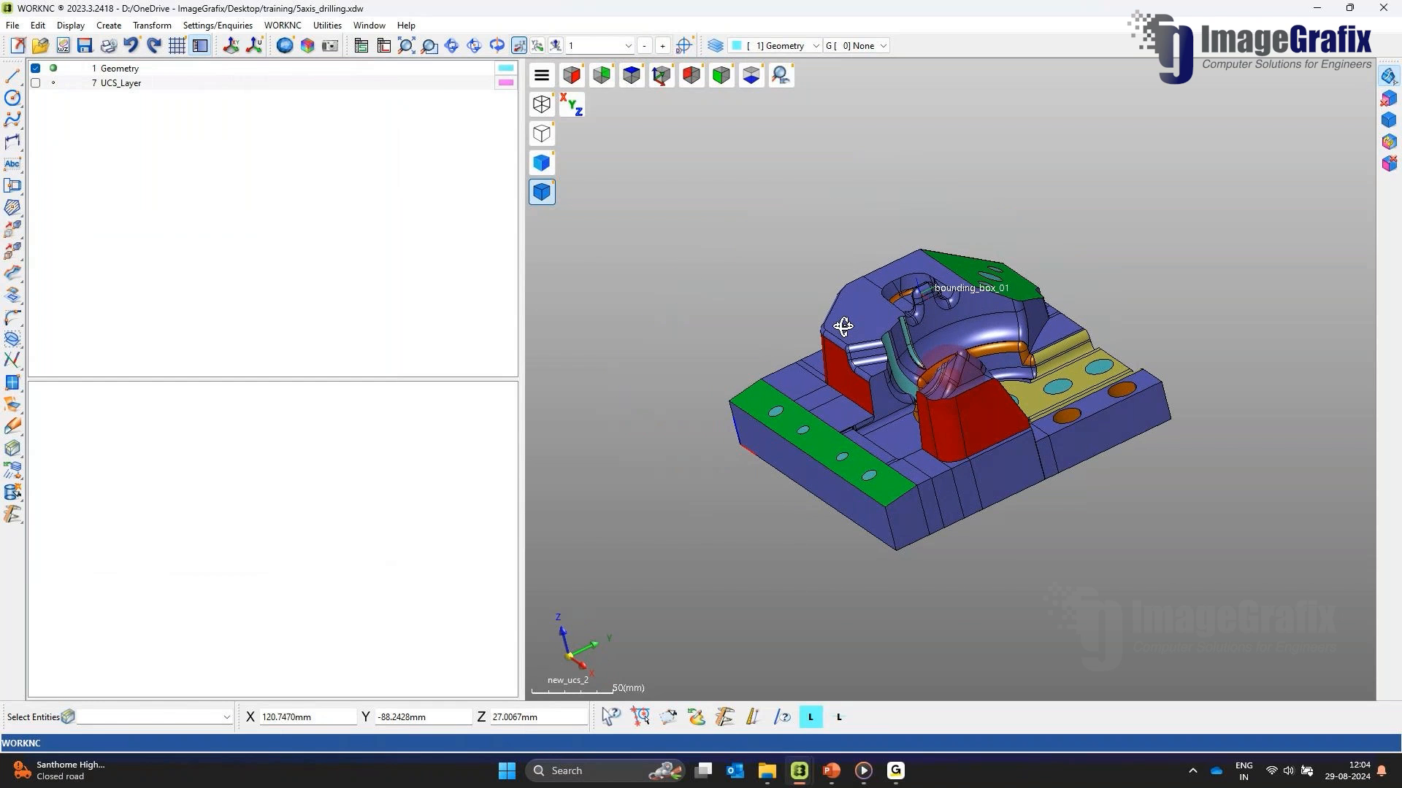
{"action": "left_click", "coordinate": [662, 75]}
{"action": "scroll", "coordinate": [759, 226], "scroll_direction": "down", "scroll_amount": 3}
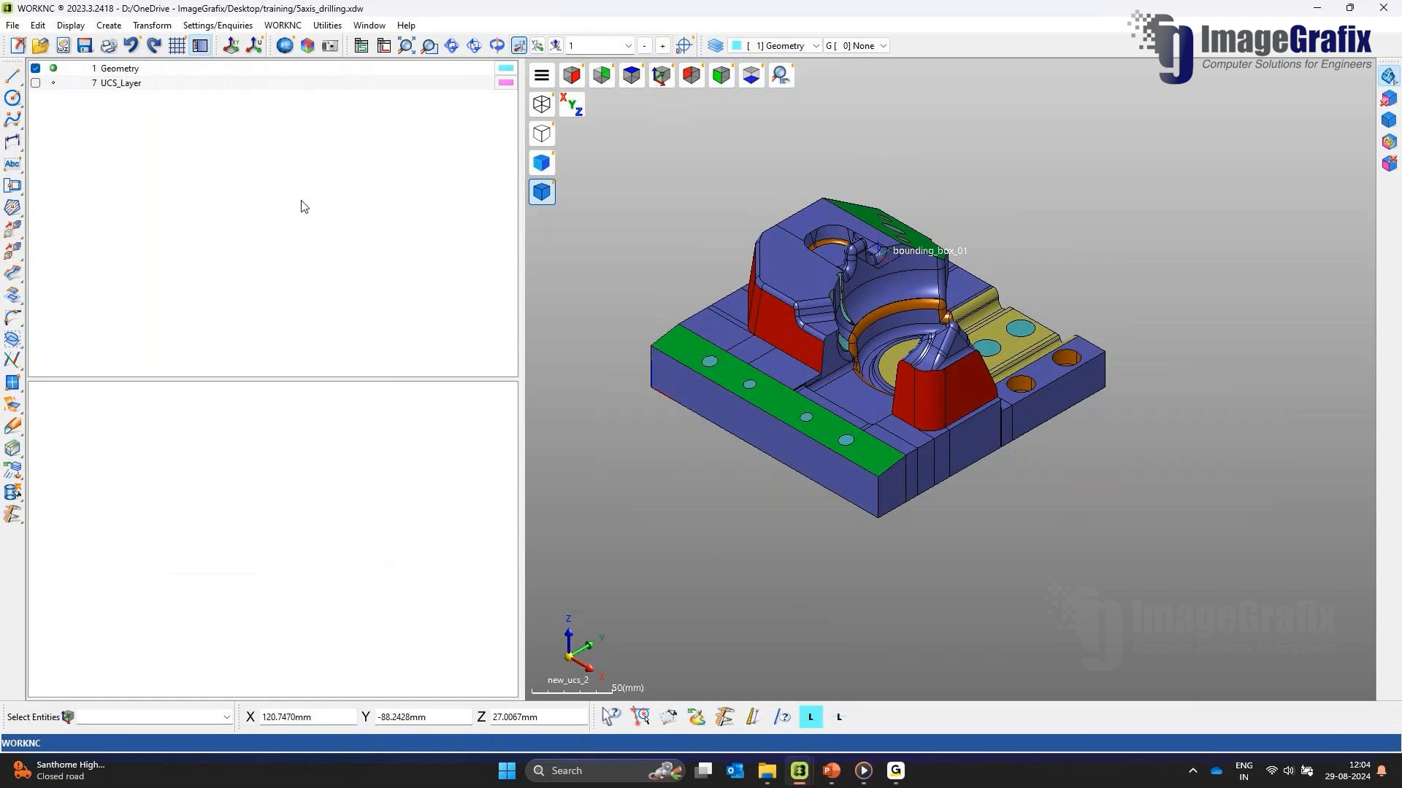
Step: Switch to the common_file_2 project and display its CAM entities and part geometry in an isometric view
{"action": "mouse_move", "coordinate": [801, 772]}
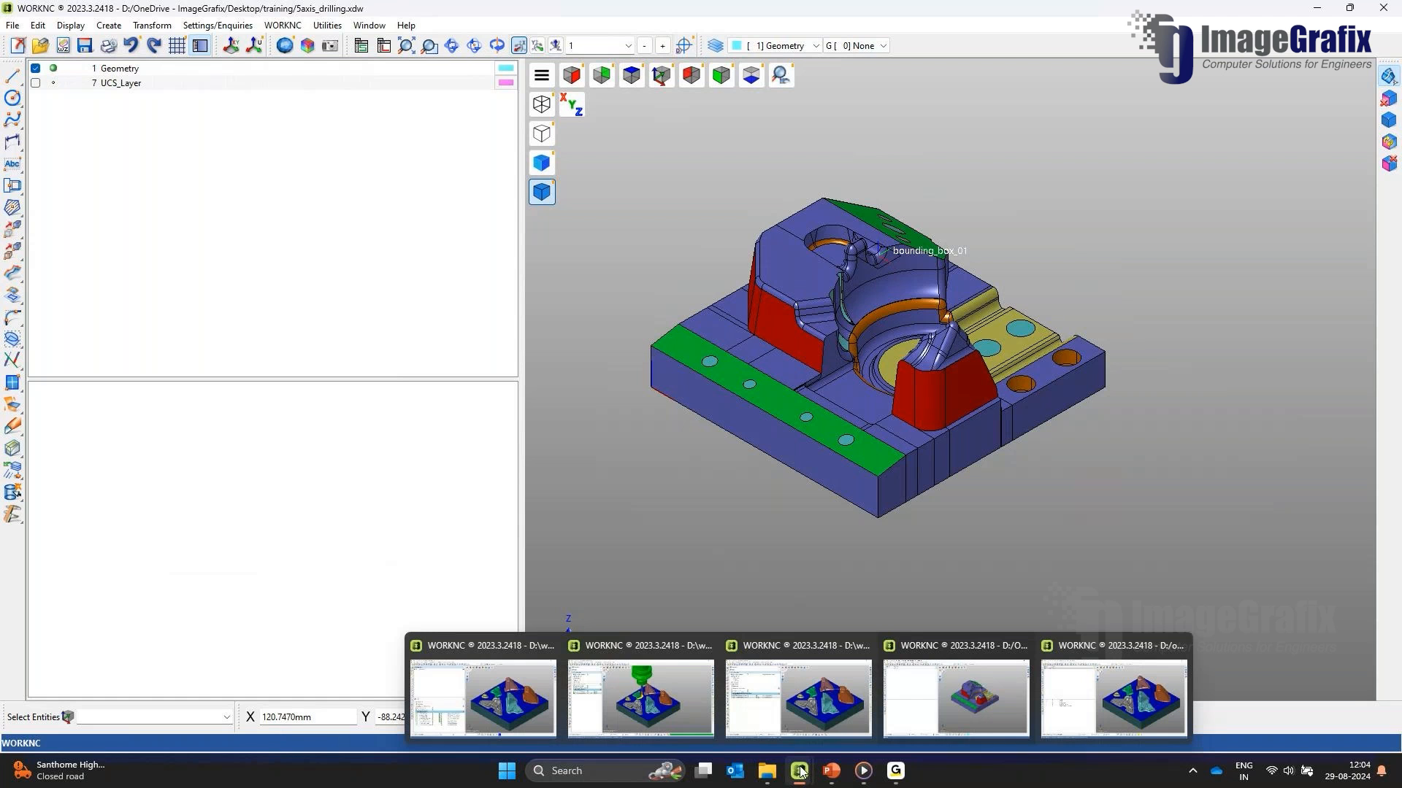
{"action": "left_click", "coordinate": [486, 686]}
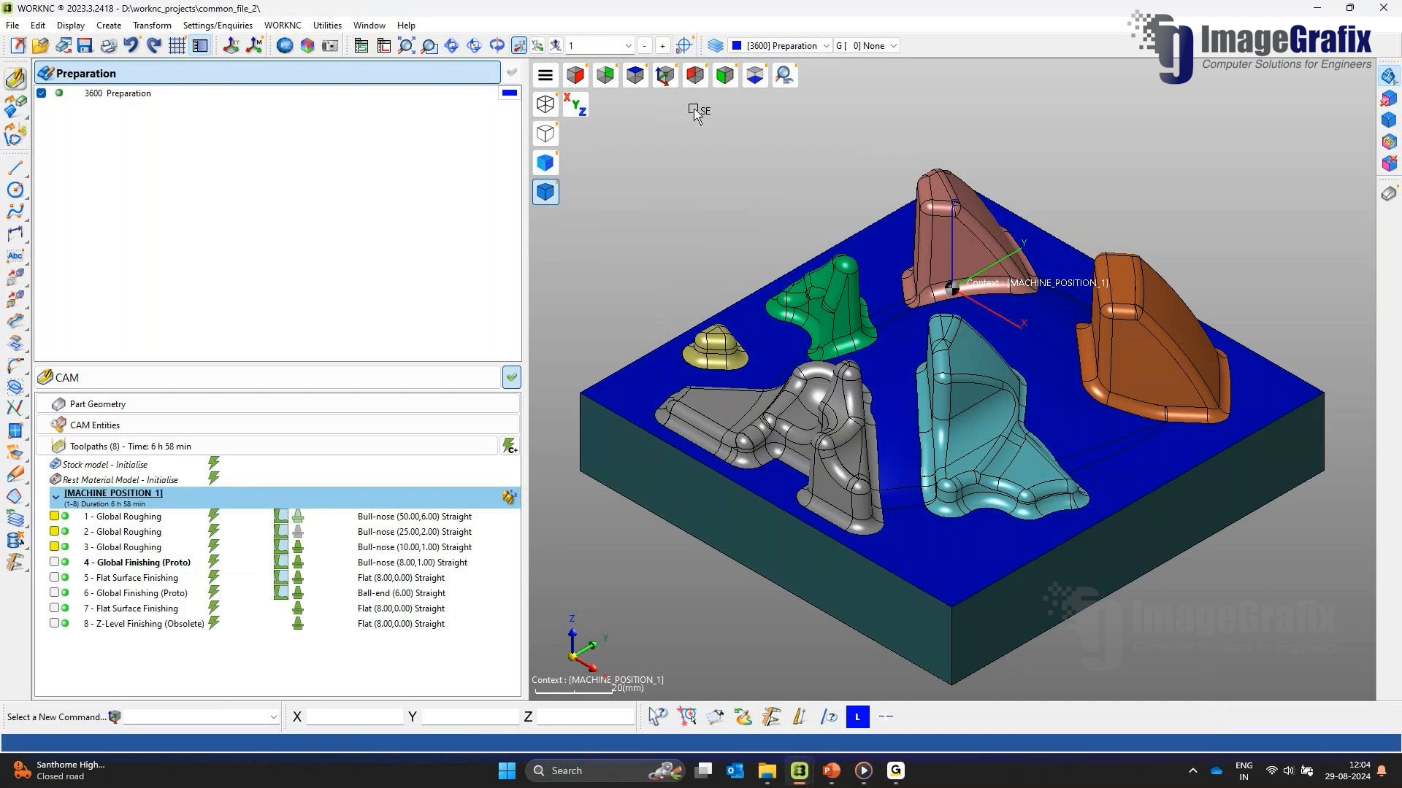
{"action": "left_click", "coordinate": [662, 76]}
{"action": "left_click", "coordinate": [662, 76]}
{"action": "left_click", "coordinate": [232, 79]}
{"action": "left_click", "coordinate": [245, 130]}
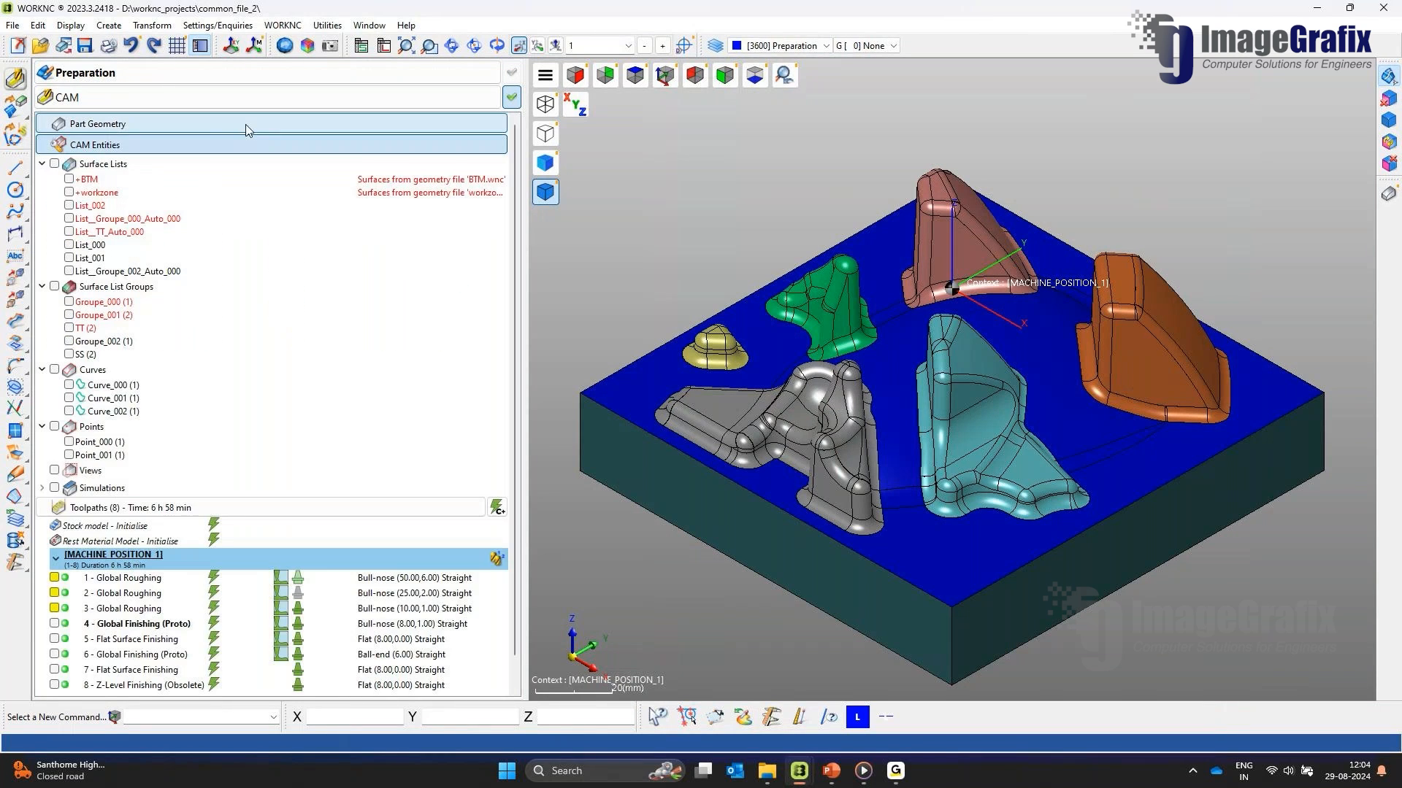
Step: Open the initialized stock model for modification, examine the CAD Model and 3D STL Model stock types, and cancel the dialog
{"action": "right_click", "coordinate": [143, 161]}
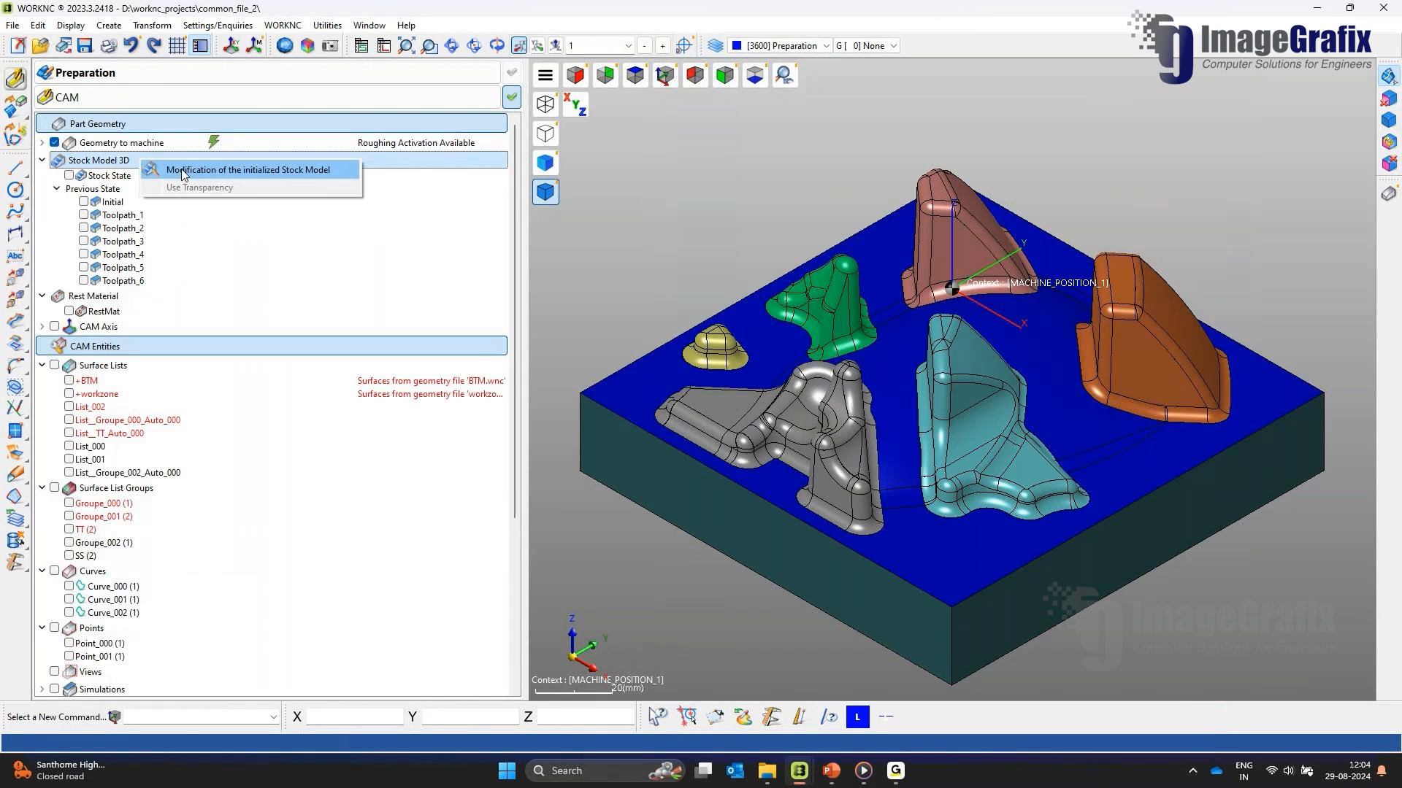
{"action": "left_click", "coordinate": [183, 171]}
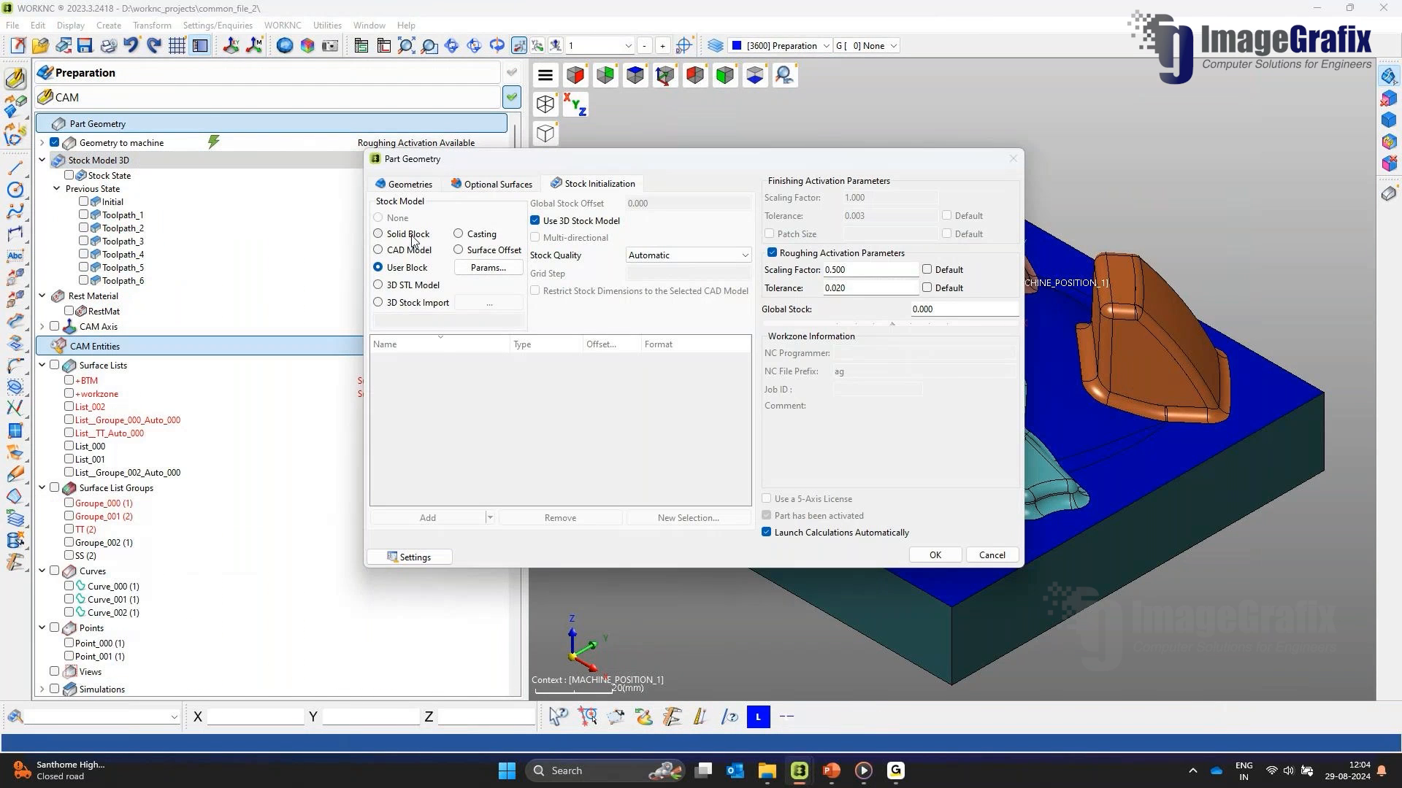
{"action": "left_click", "coordinate": [409, 249]}
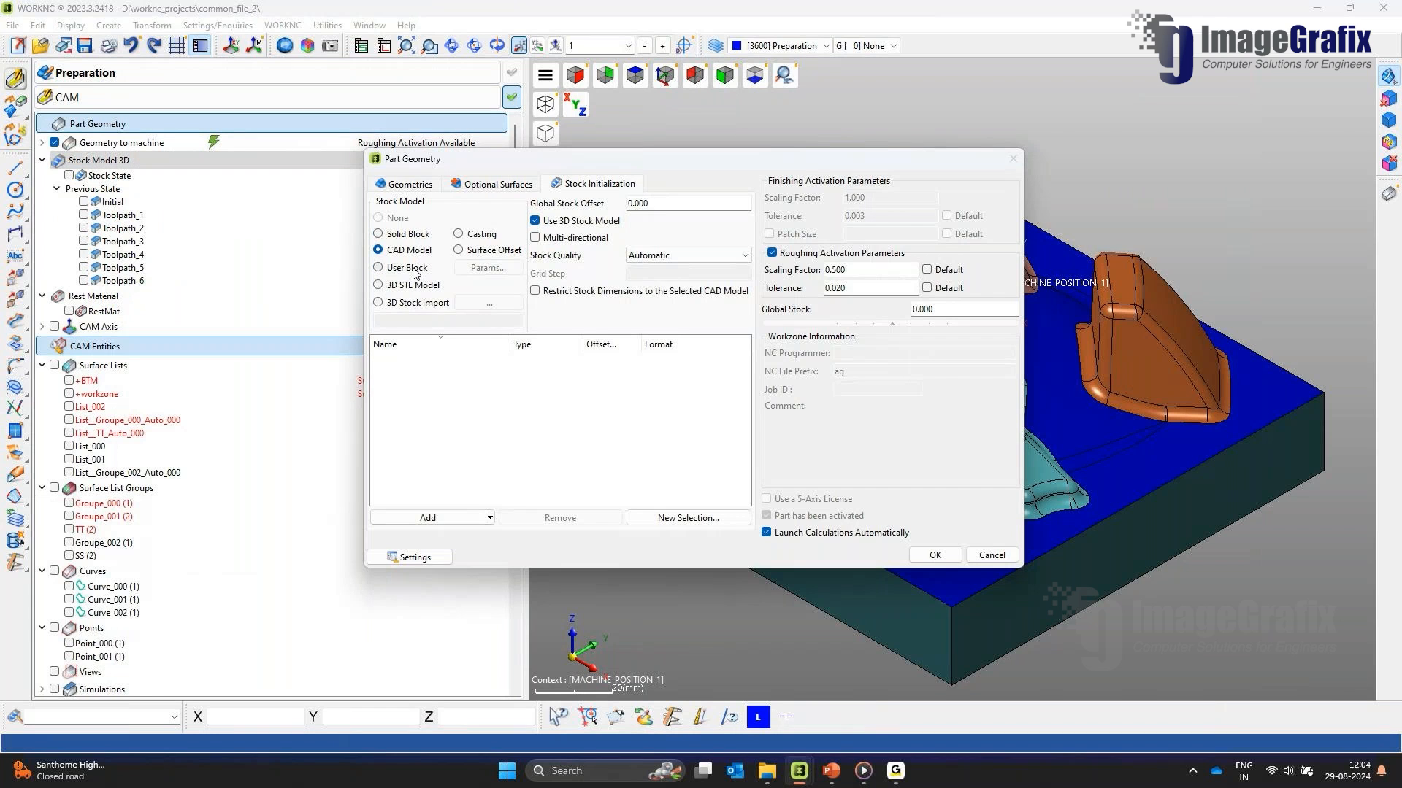
{"action": "left_click", "coordinate": [411, 284]}
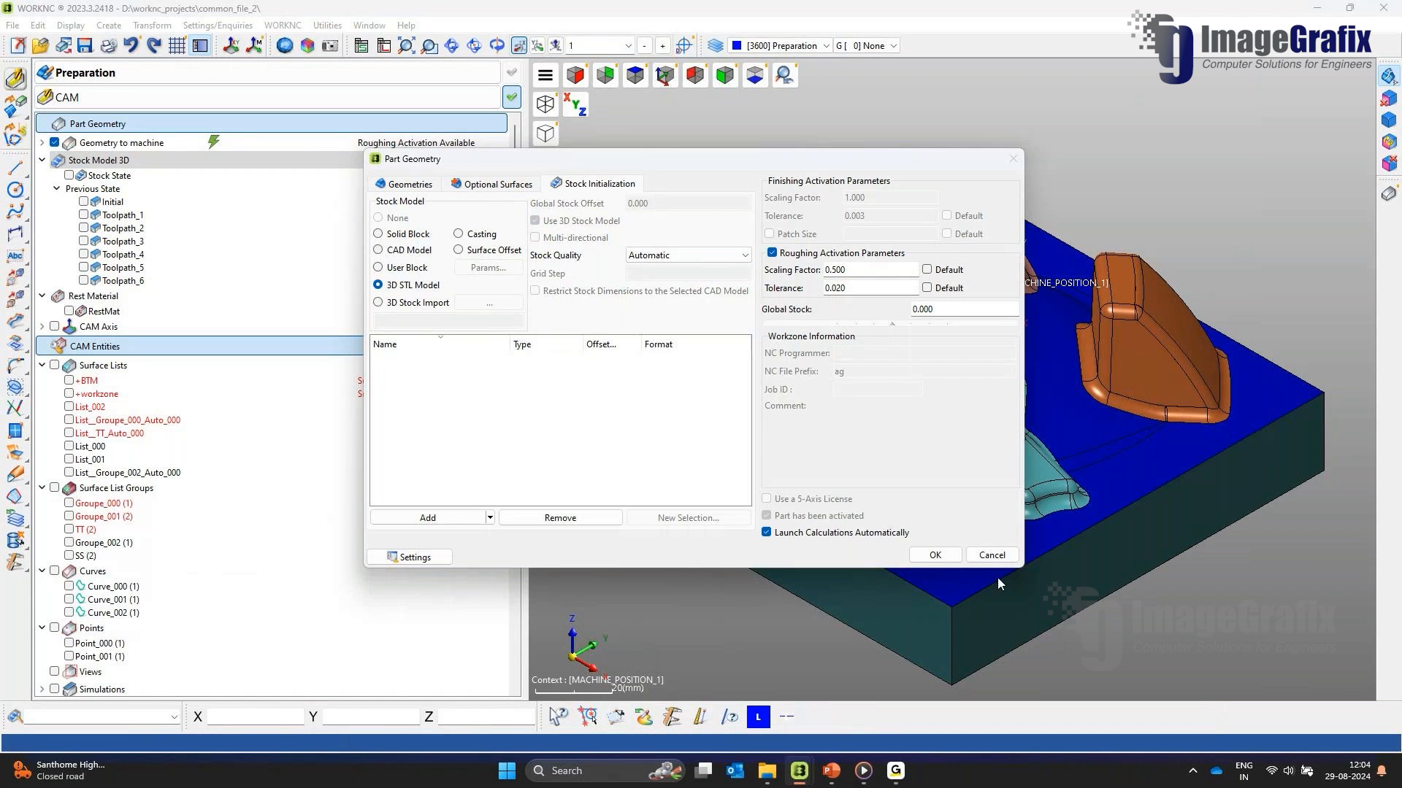
{"action": "left_click", "coordinate": [991, 556]}
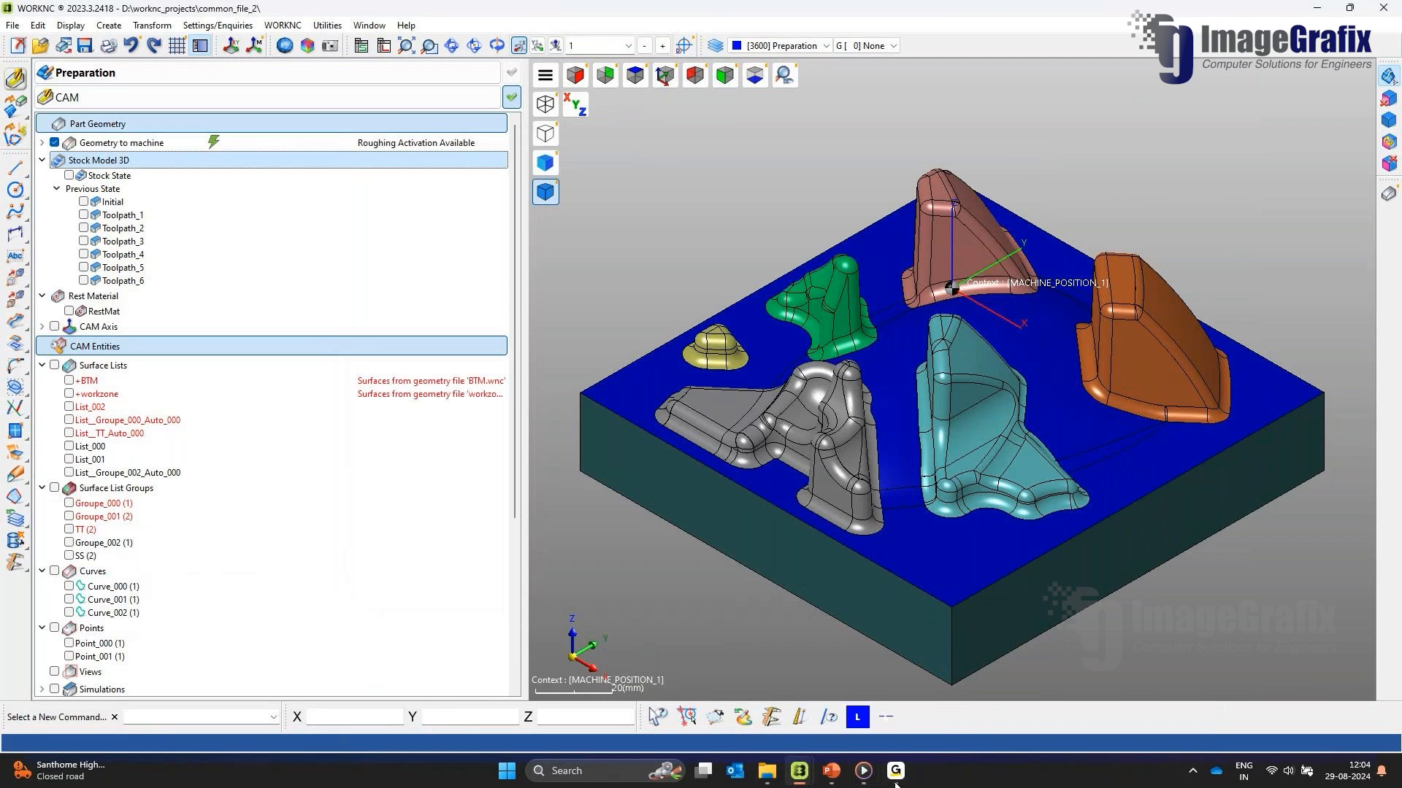
{"action": "mouse_move", "coordinate": [892, 773]}
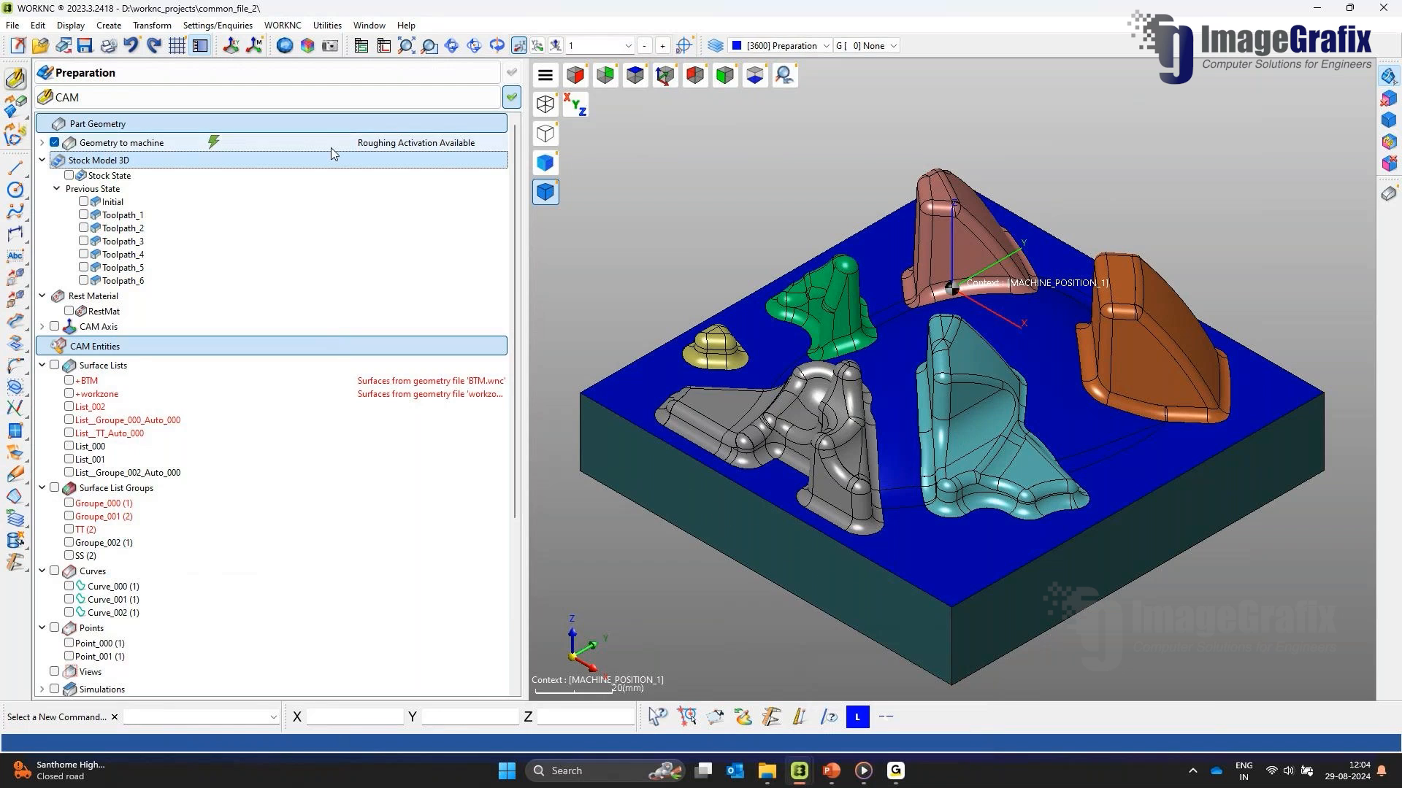
{"action": "left_click", "coordinate": [882, 763]}
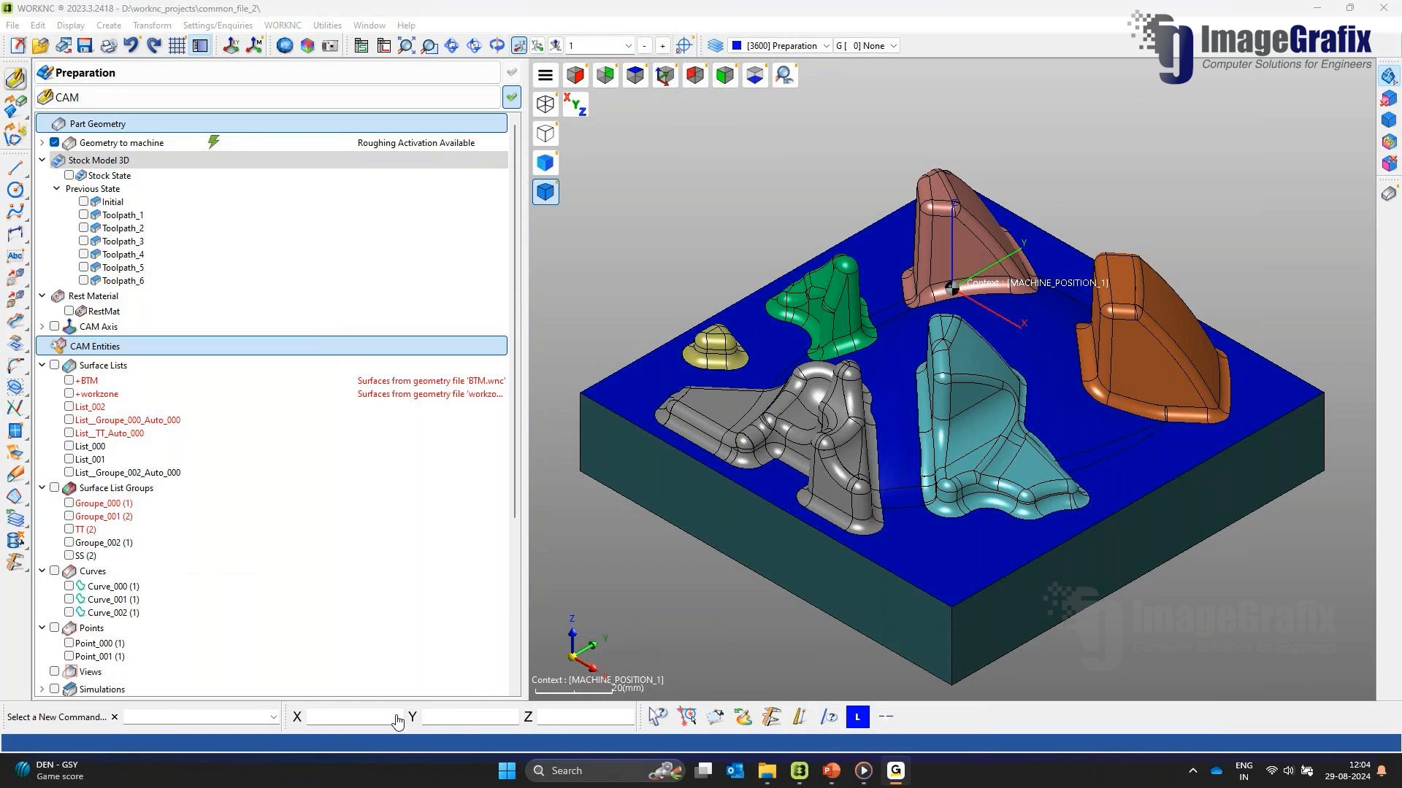
{"action": "left_click", "coordinate": [1325, 12]}
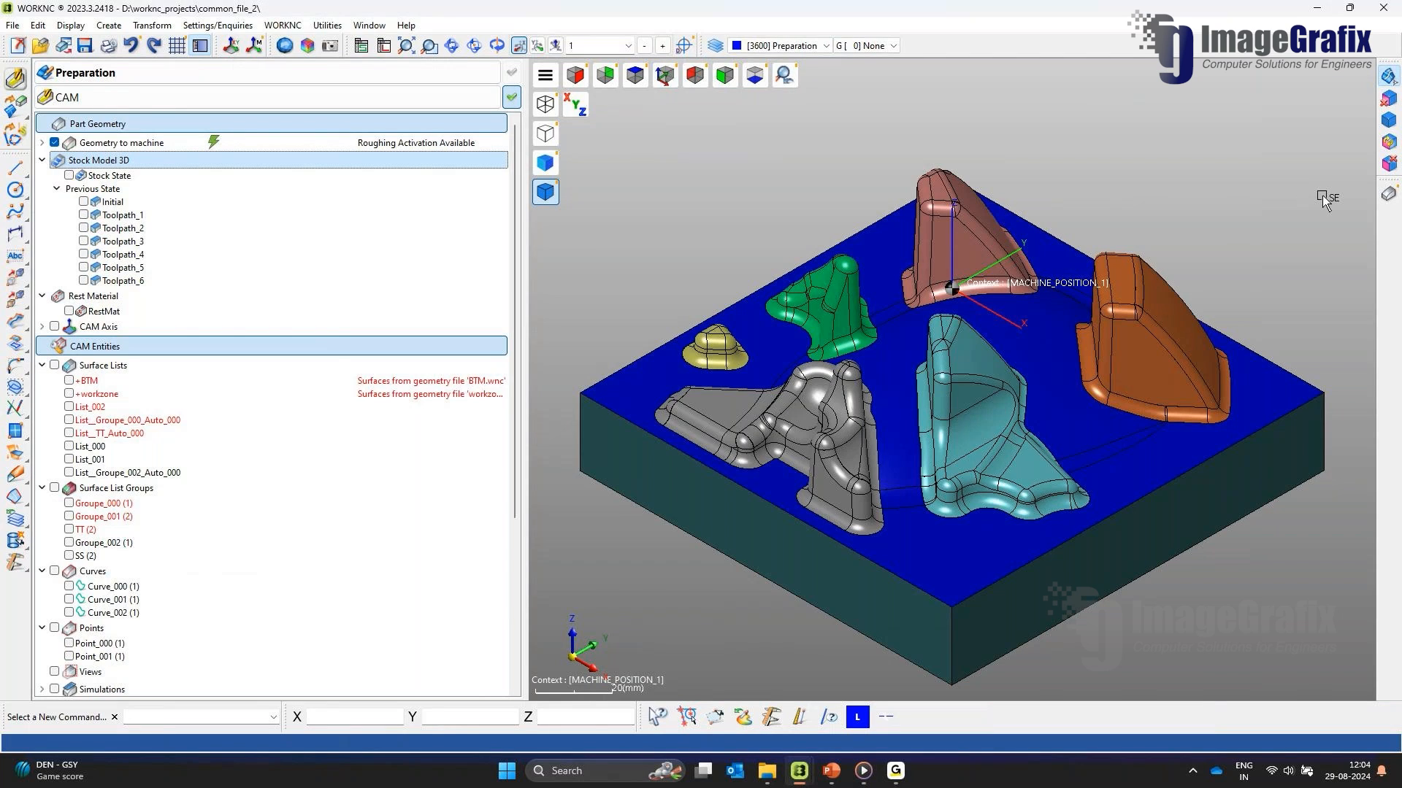
{"action": "left_click", "coordinate": [895, 772]}
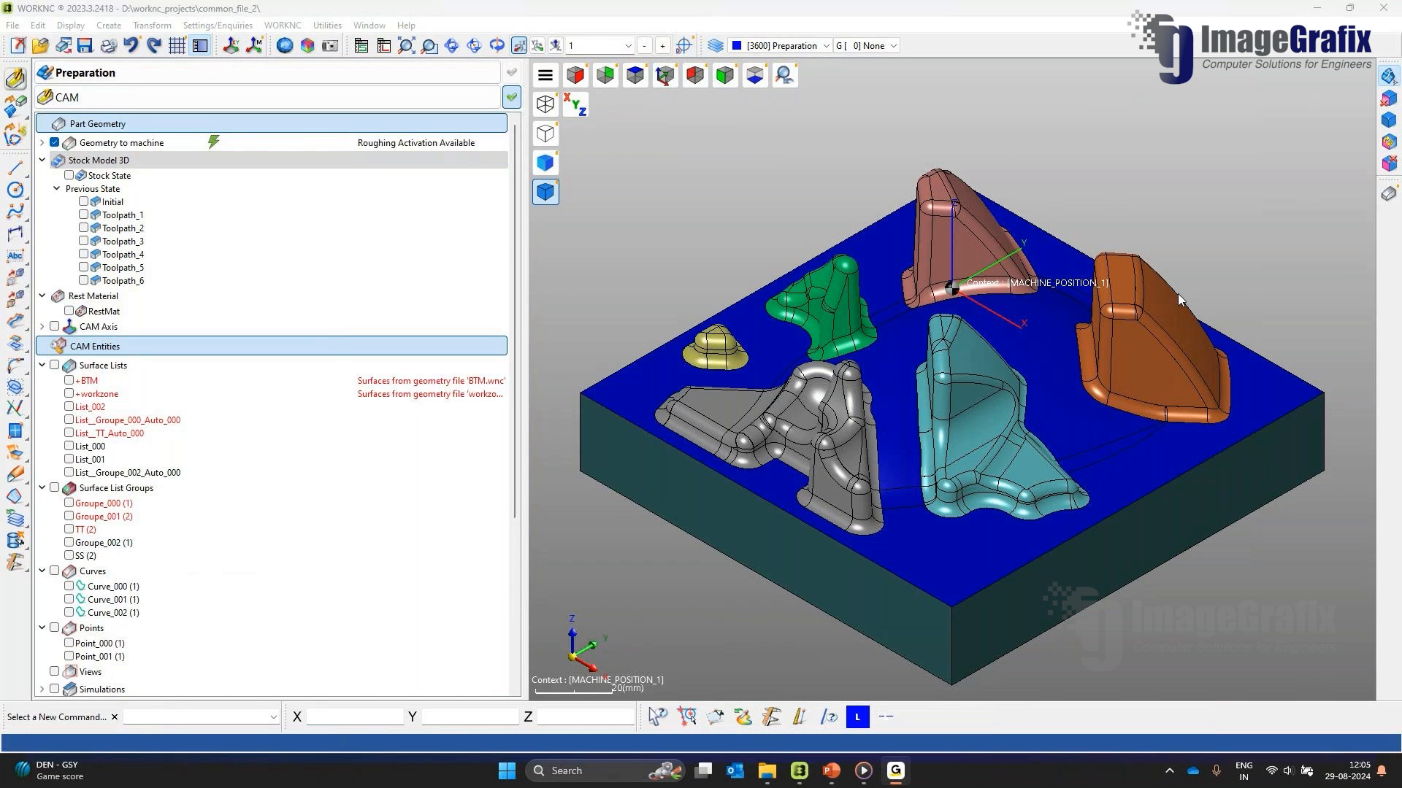
{"action": "left_click", "coordinate": [1307, 16]}
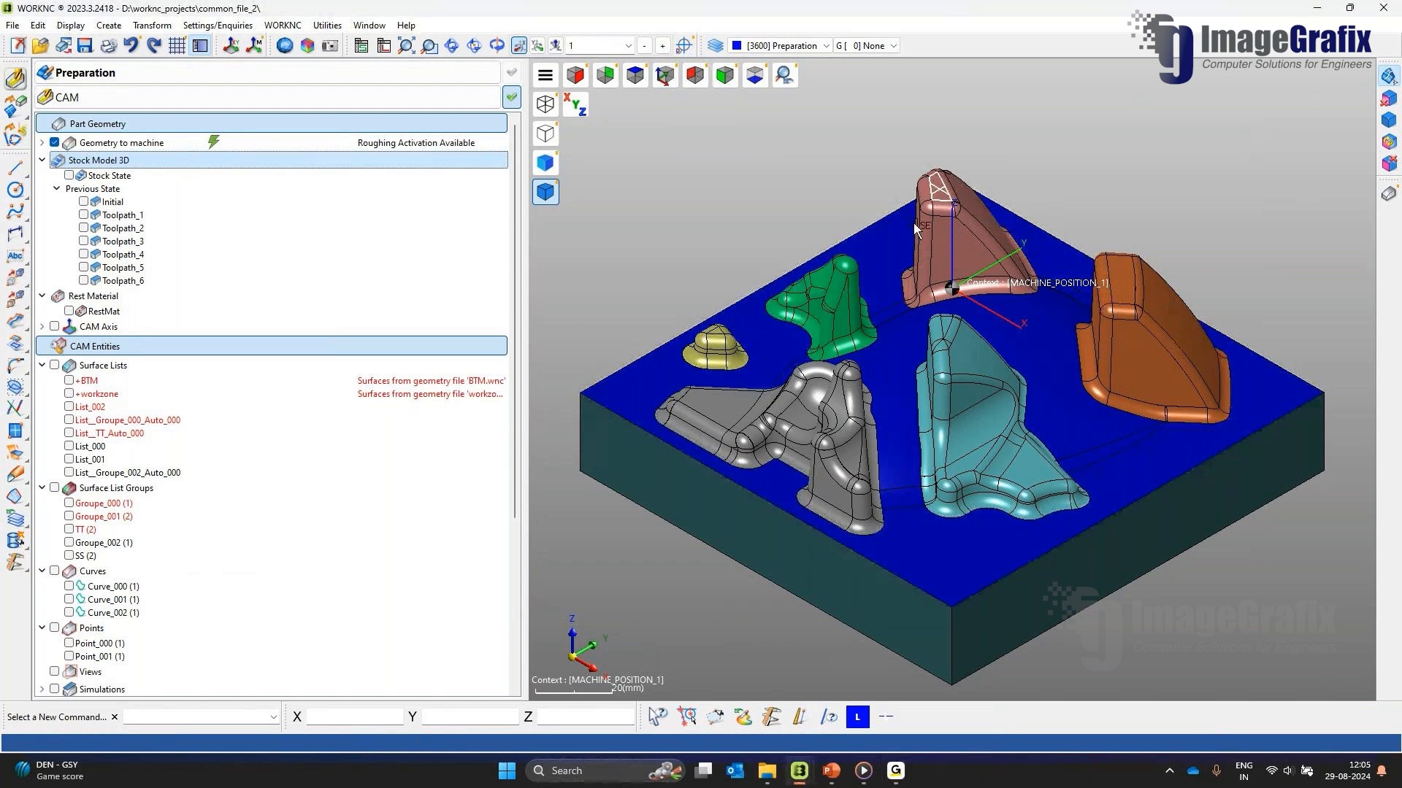
Step: Open the stock model for modification, view the User Block's cube dimensions and allowances, and cancel without changes
{"action": "right_click", "coordinate": [138, 160]}
{"action": "left_click", "coordinate": [183, 165]}
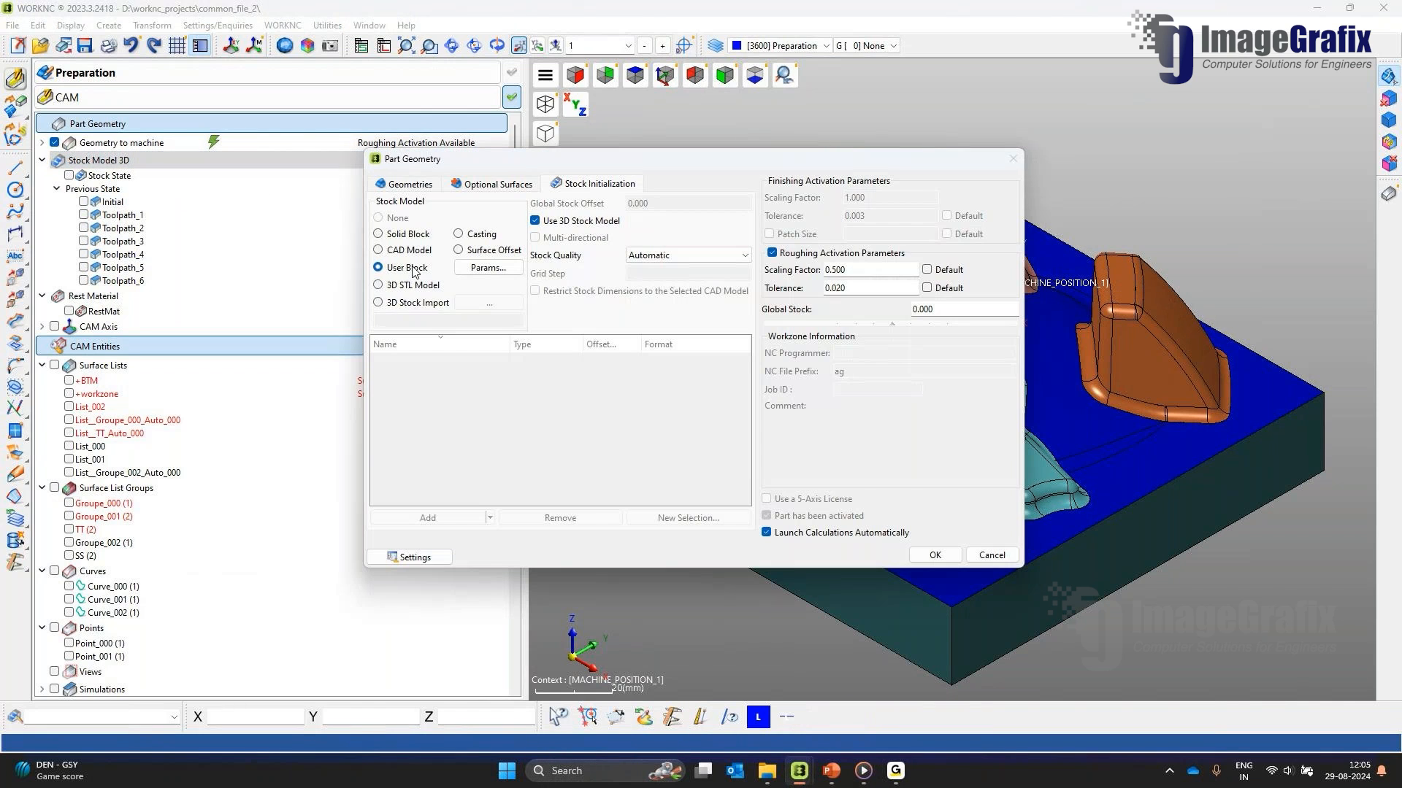
{"action": "left_click", "coordinate": [488, 268]}
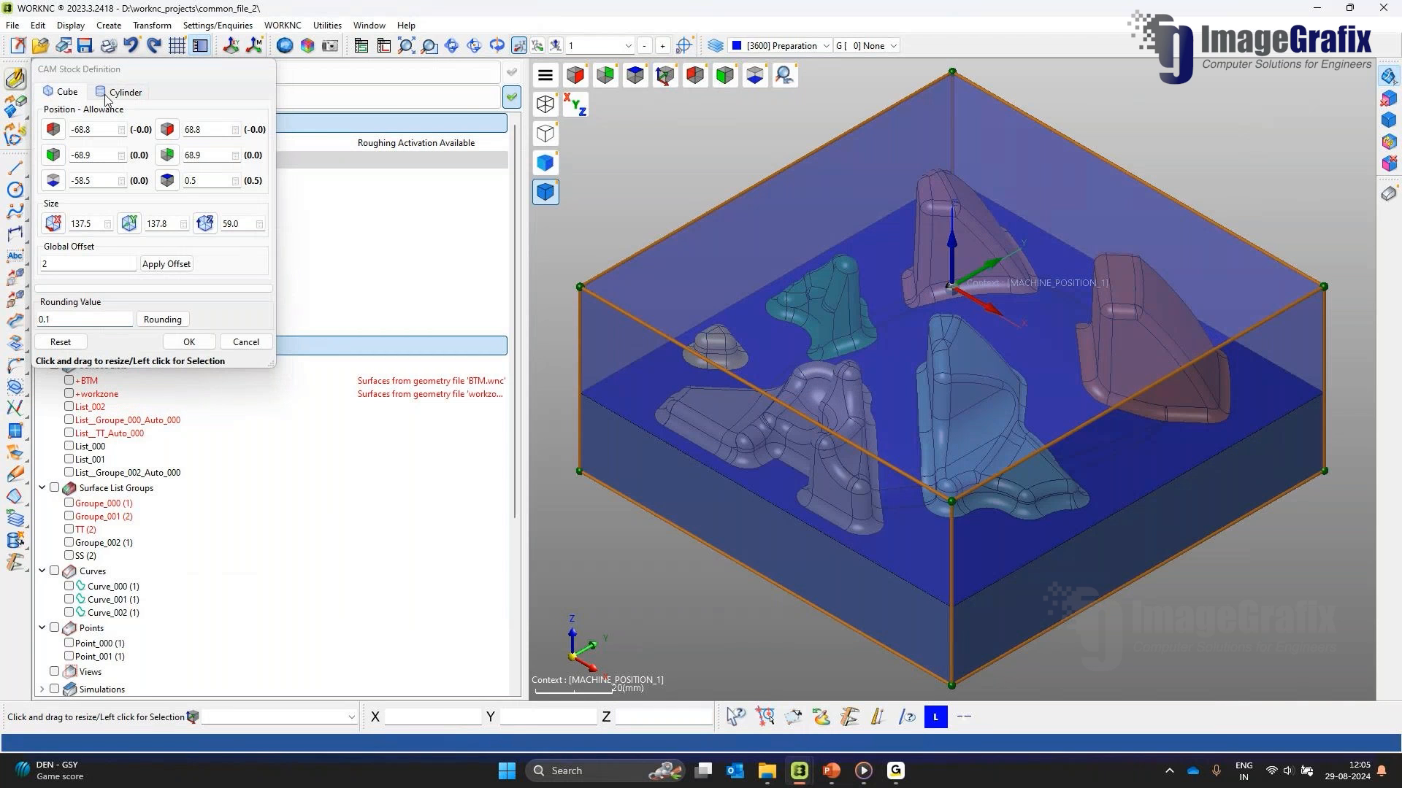
{"action": "left_click", "coordinate": [245, 343]}
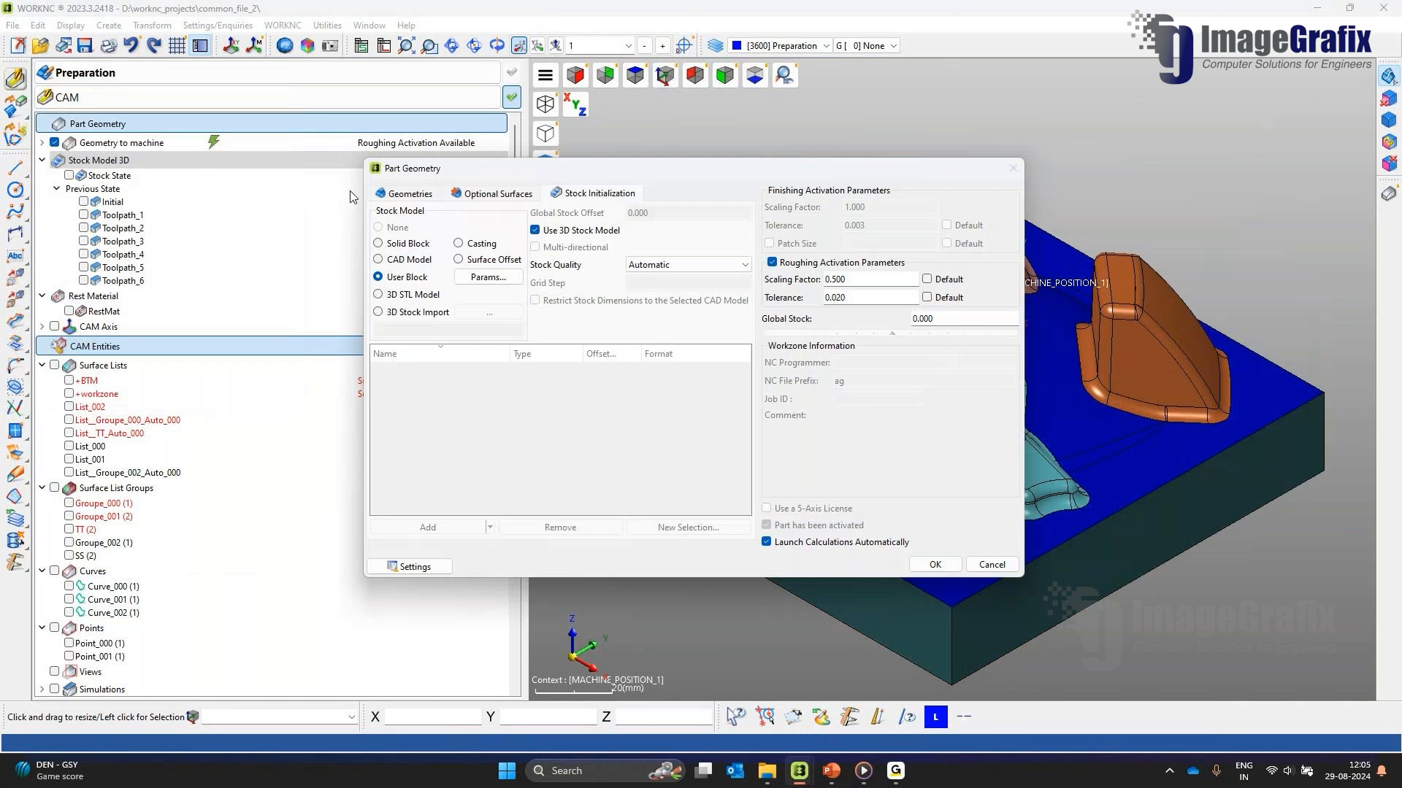
{"action": "left_click", "coordinate": [992, 564]}
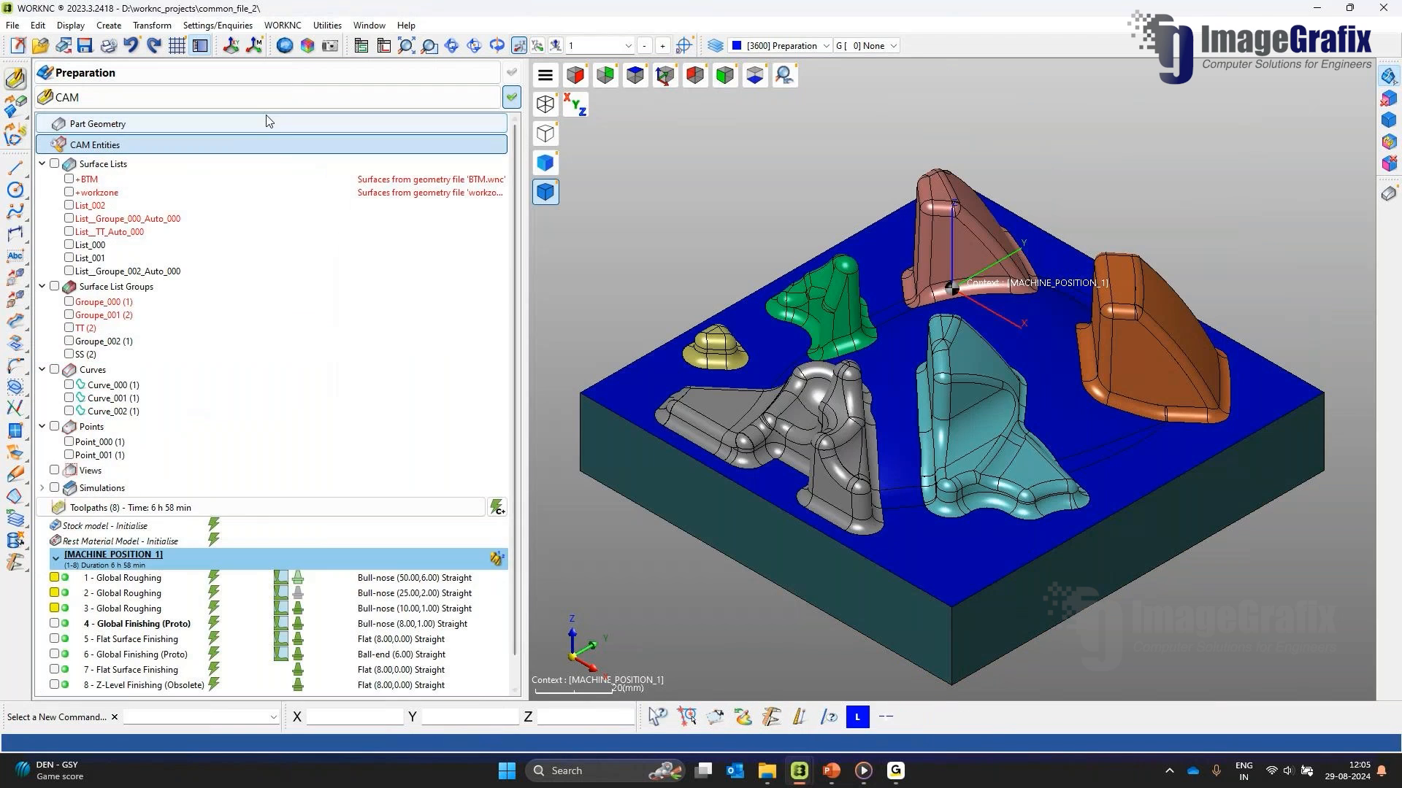
Step: Collapse the CAM entities and start a new toolpath under MACHINE POSITION_1, leaving its strategy unselected for the moment
{"action": "left_click", "coordinate": [270, 149]}
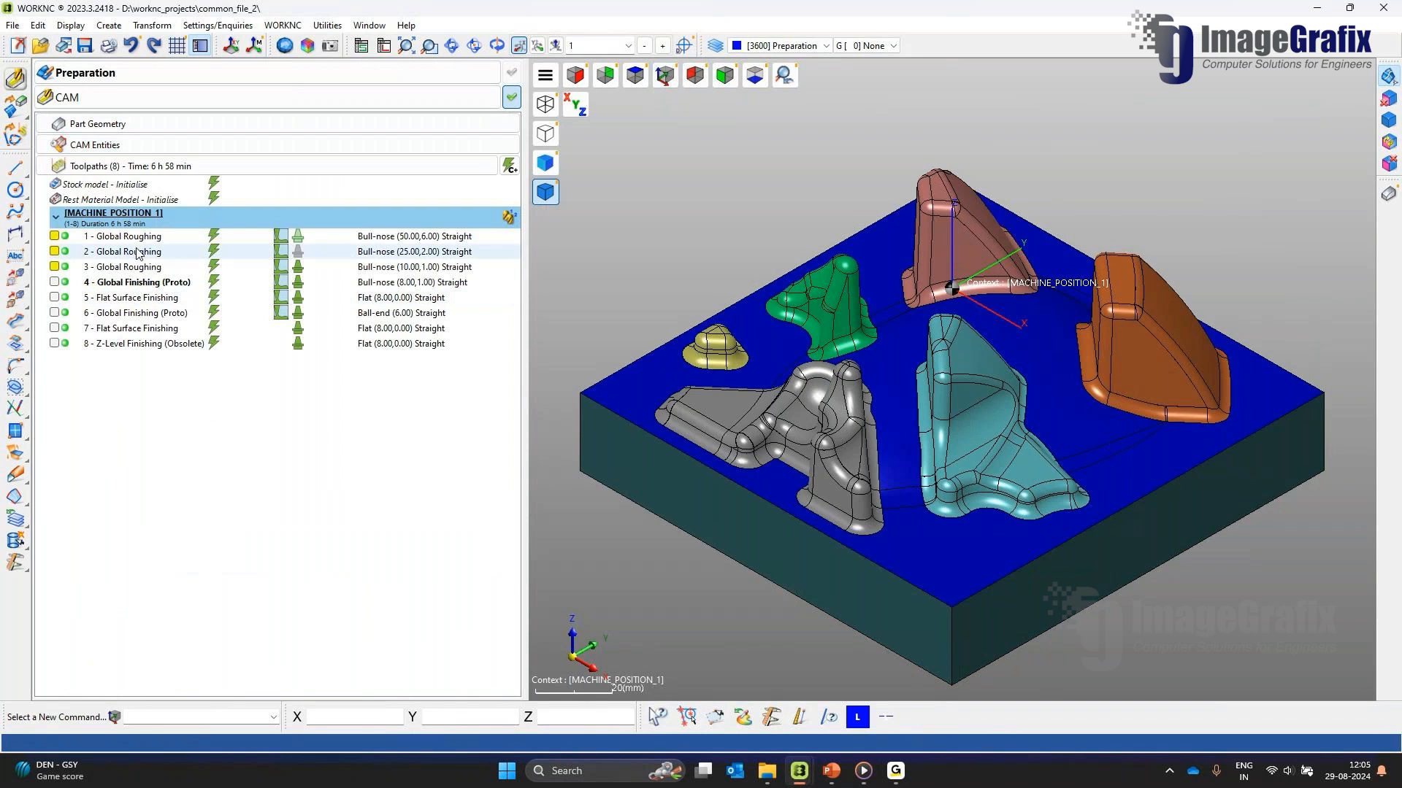
{"action": "right_click", "coordinate": [185, 406]}
{"action": "left_click", "coordinate": [225, 417]}
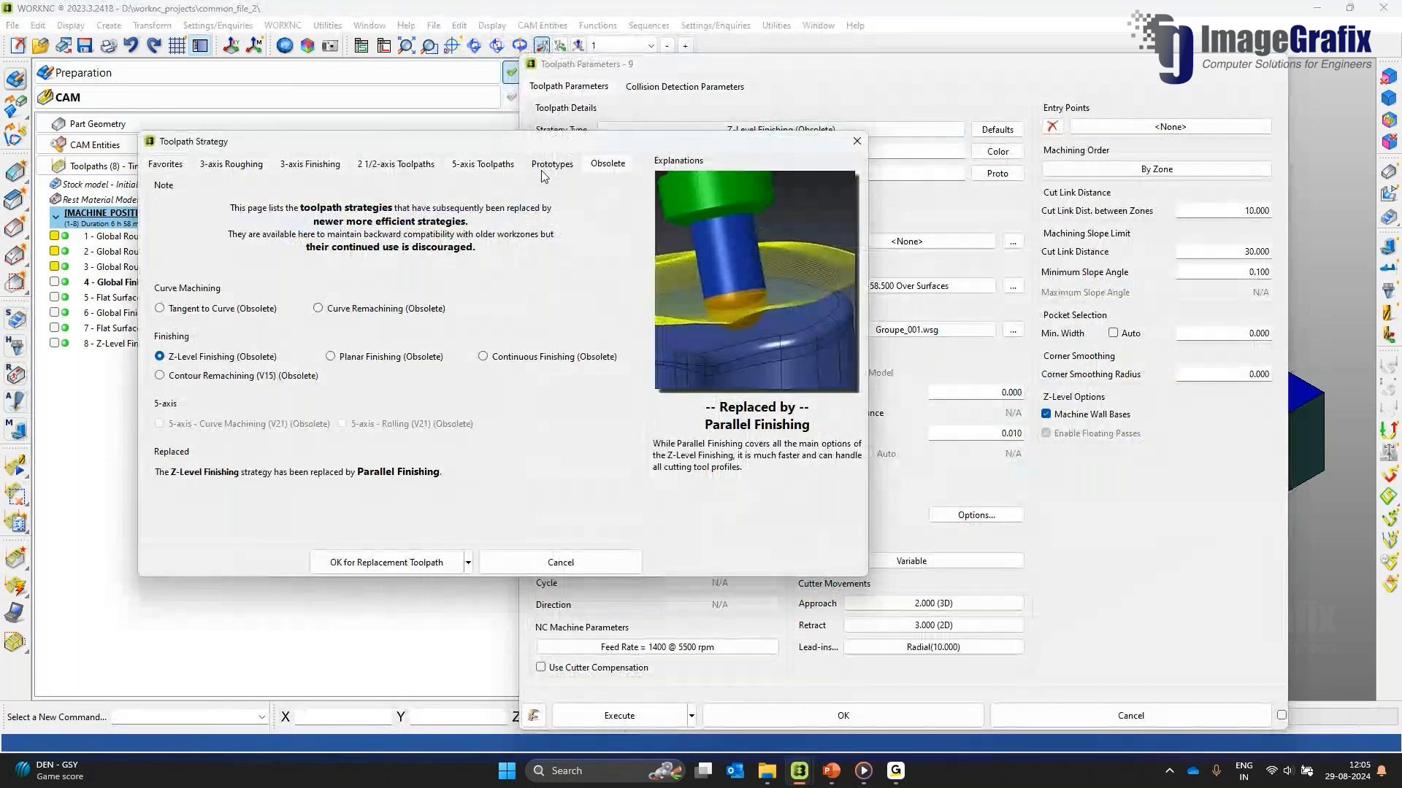
{"action": "left_click", "coordinate": [857, 141]}
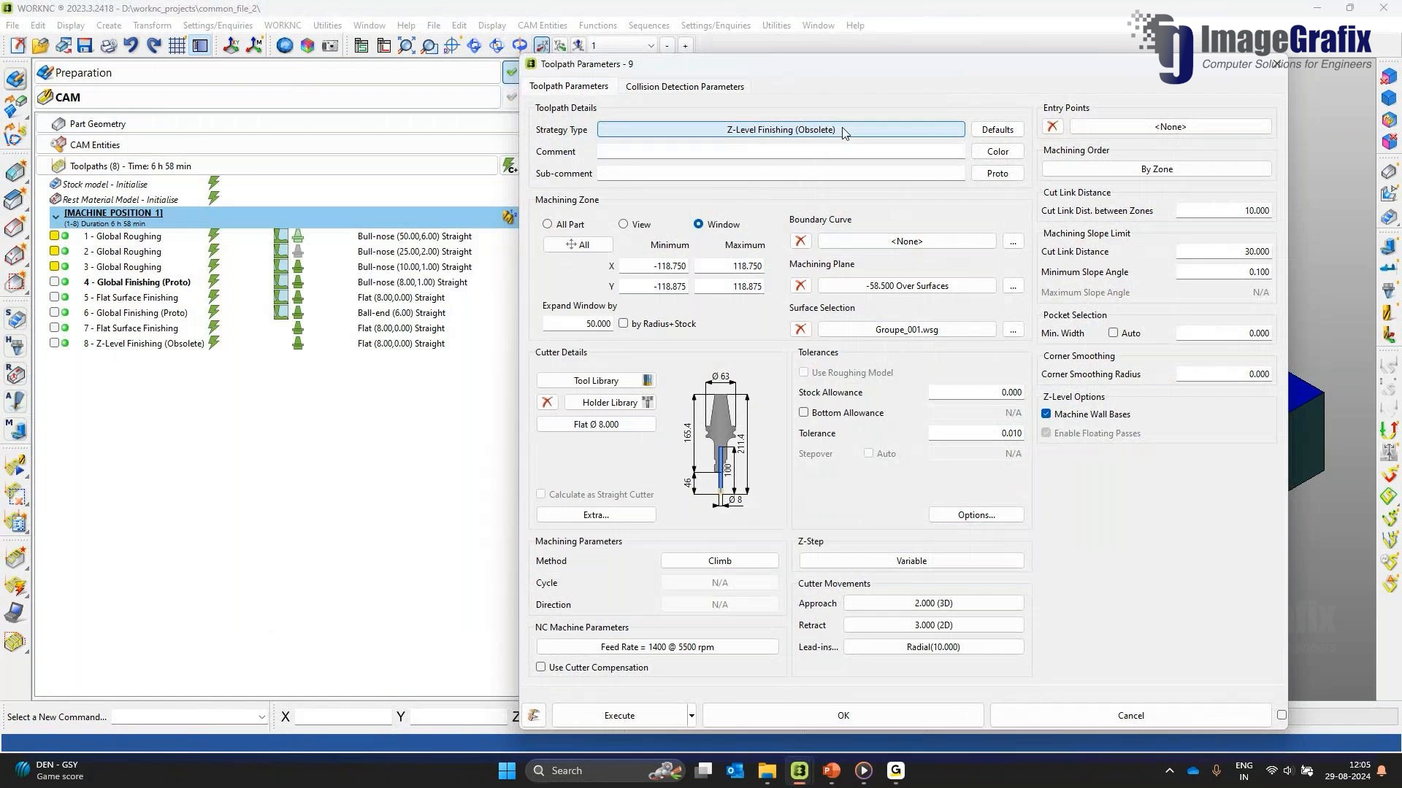
Step: Examine the available 3-axis roughing, 3-axis finishing, 2 1/2-axis and 5-axis toolpath strategies, and cancel the strategy selection
{"action": "left_click", "coordinate": [794, 132]}
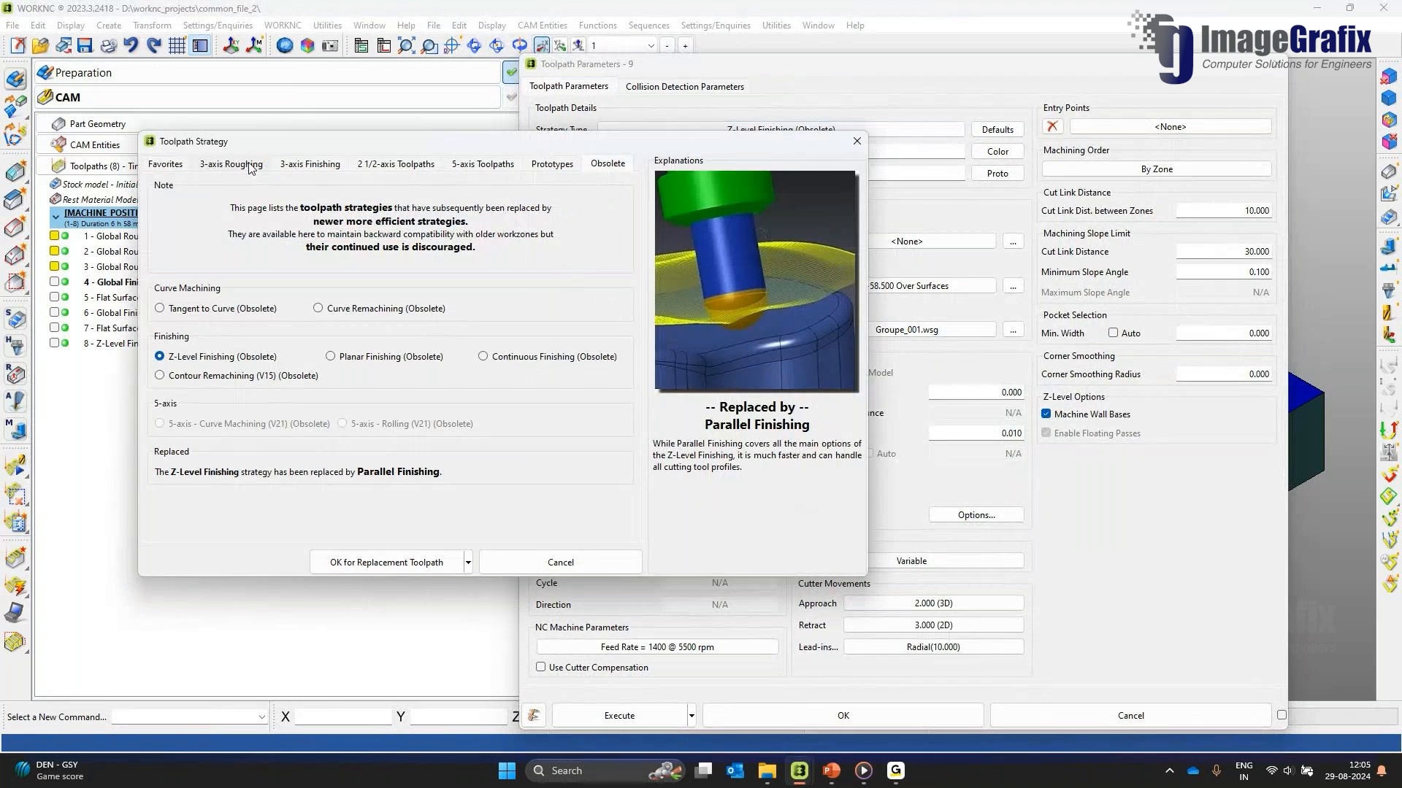
{"action": "left_click", "coordinate": [250, 165]}
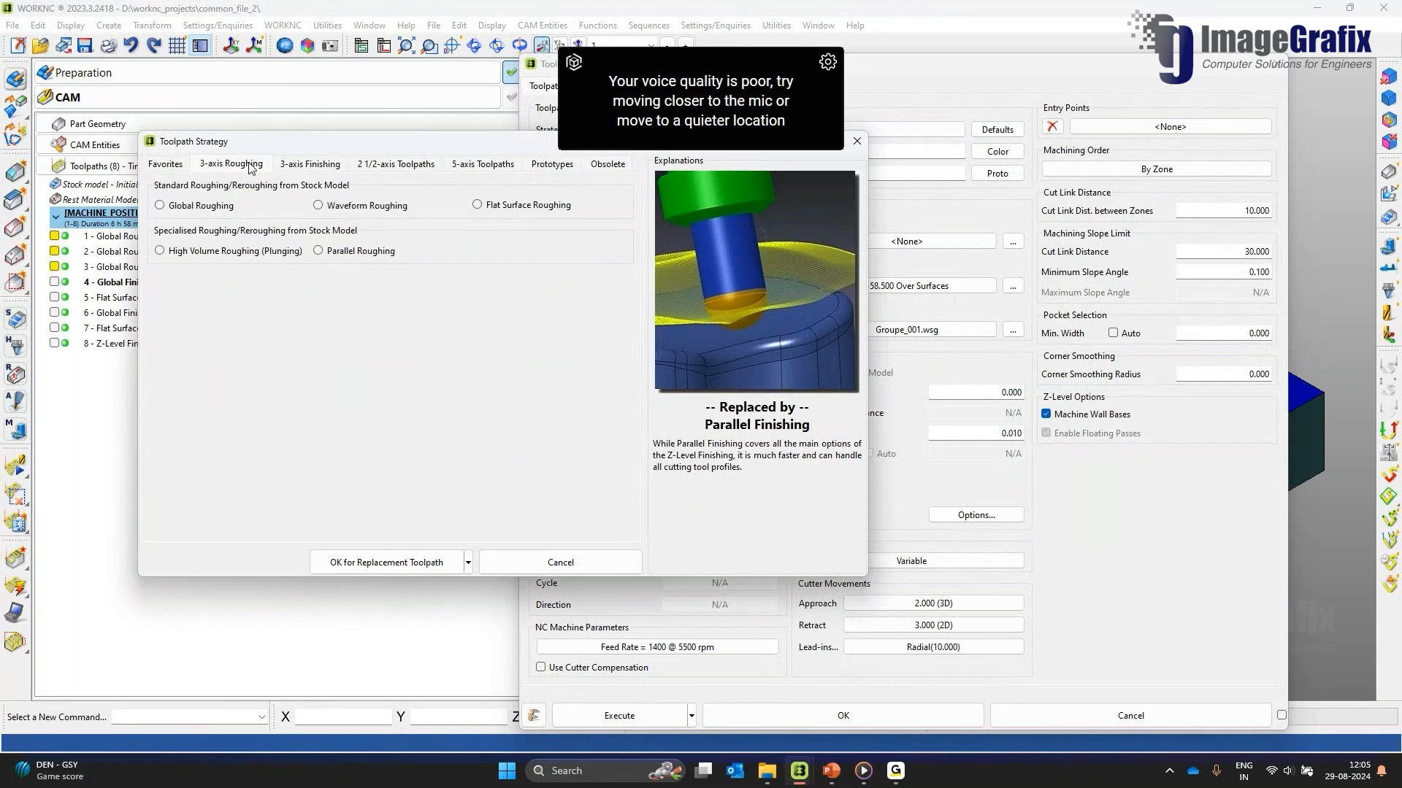
{"action": "left_click", "coordinate": [192, 207]}
{"action": "left_click", "coordinate": [361, 205]}
{"action": "left_click", "coordinate": [495, 208]}
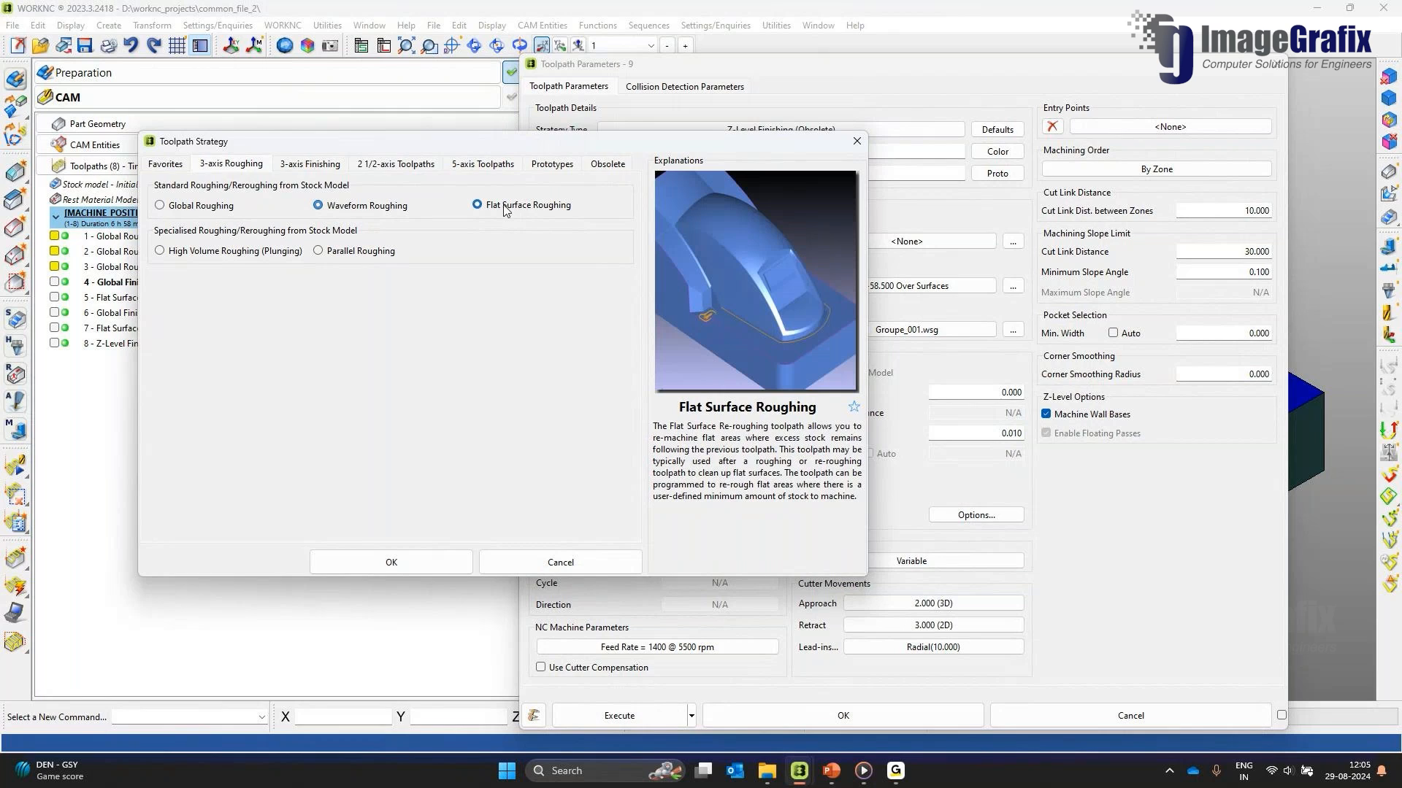
{"action": "left_click", "coordinate": [296, 165]}
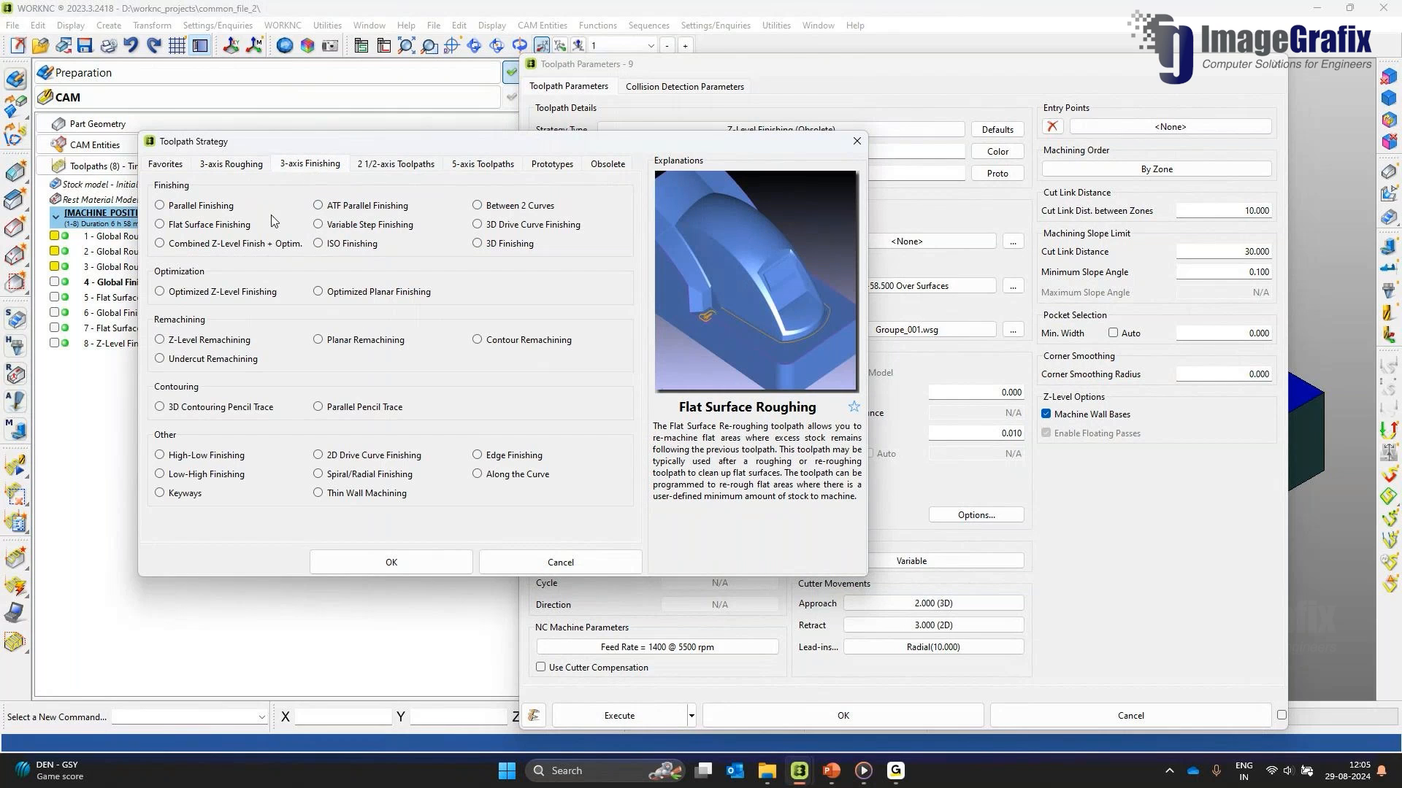
{"action": "left_click", "coordinate": [379, 170]}
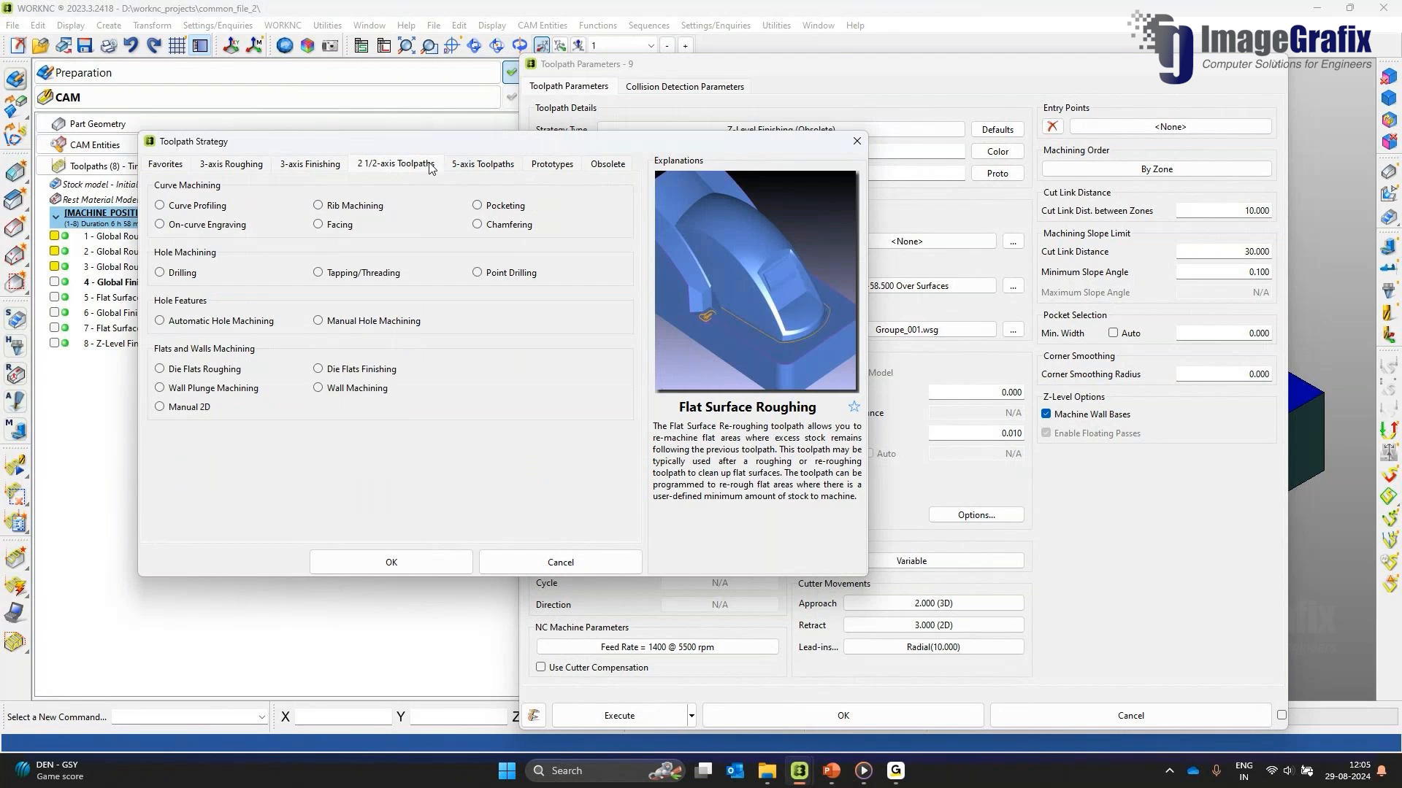
{"action": "left_click", "coordinate": [454, 168]}
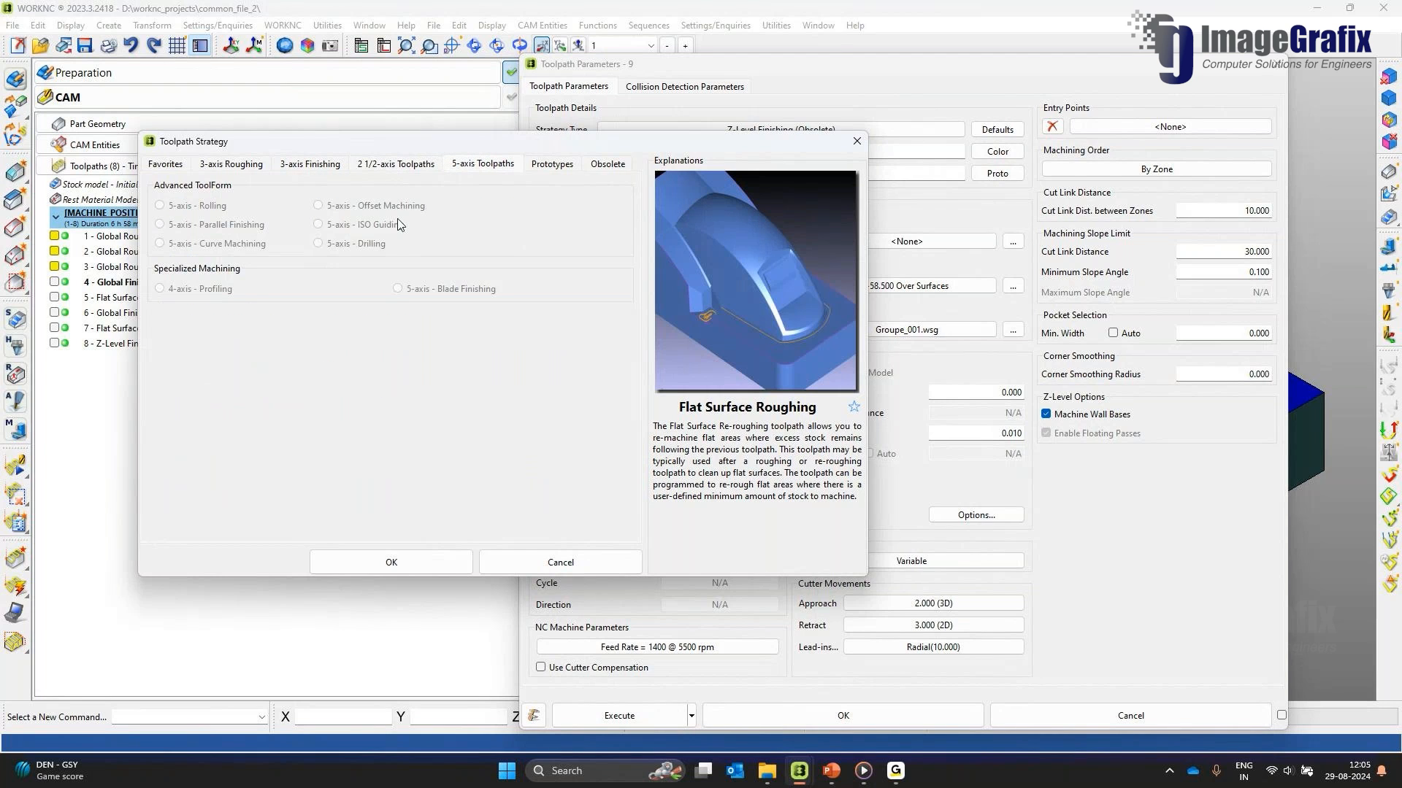
{"action": "left_click", "coordinate": [561, 562]}
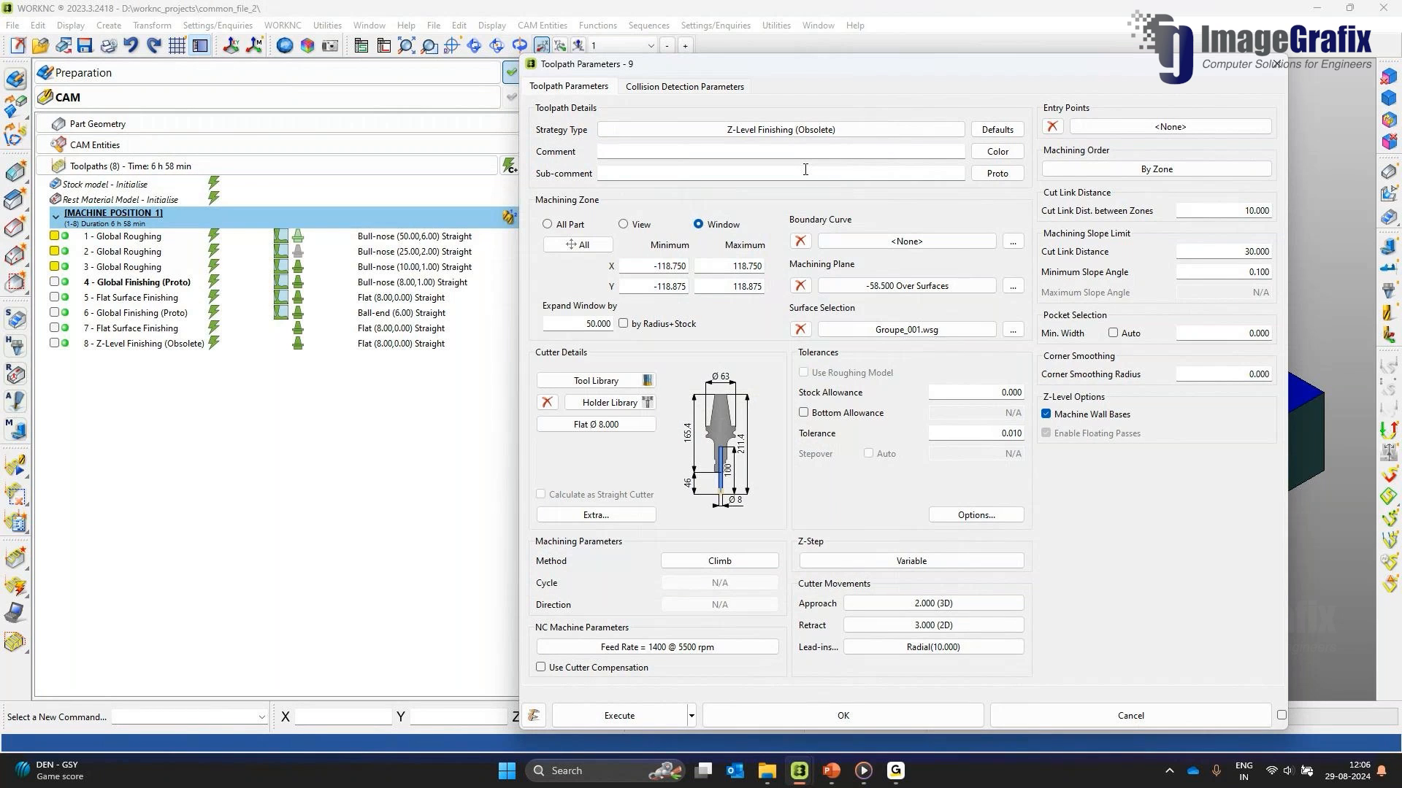
Step: Set the new toolpath's strategy to Global Roughing from the 3-axis roughing strategies
{"action": "left_click", "coordinate": [830, 132]}
{"action": "left_click", "coordinate": [307, 164]}
{"action": "left_click", "coordinate": [231, 163]}
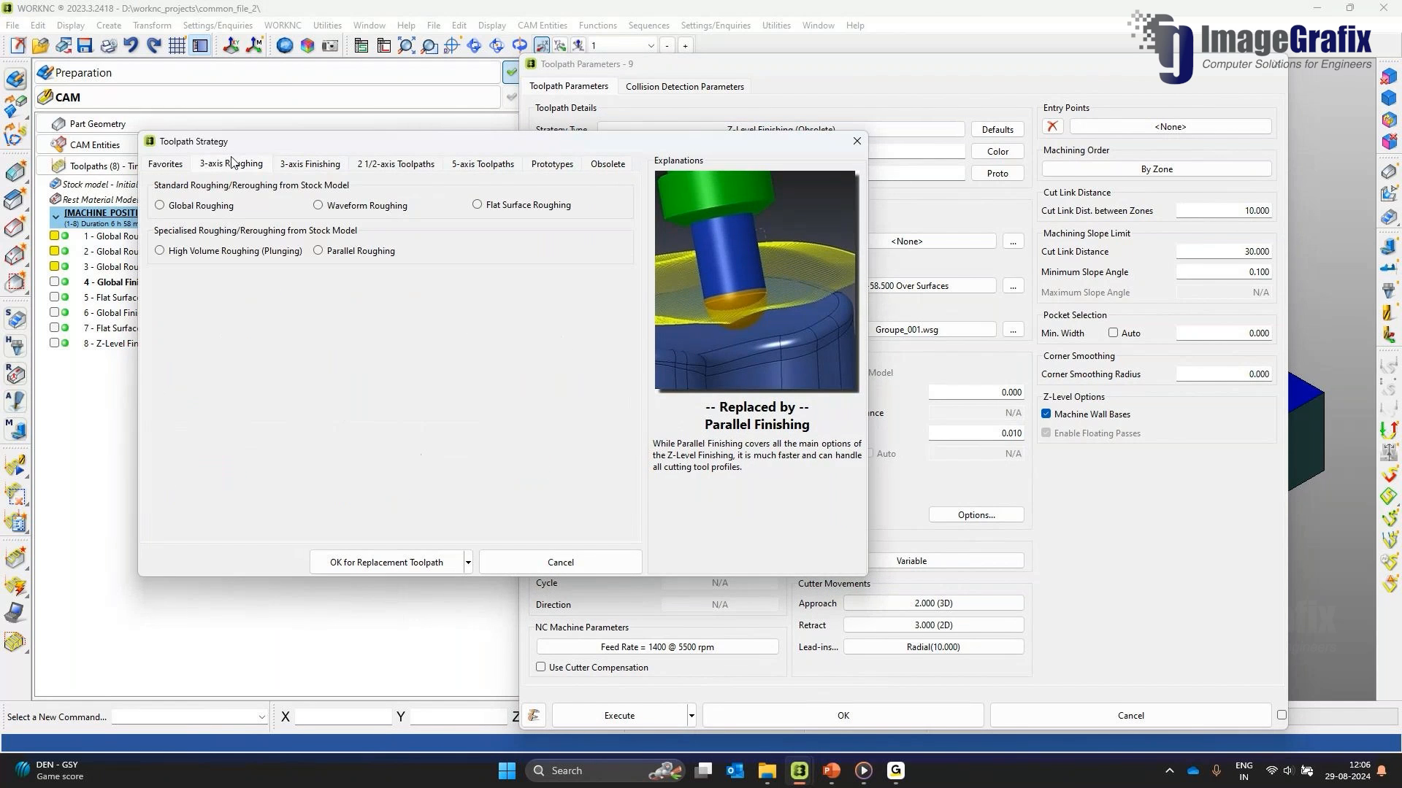
{"action": "double_click", "coordinate": [210, 205]}
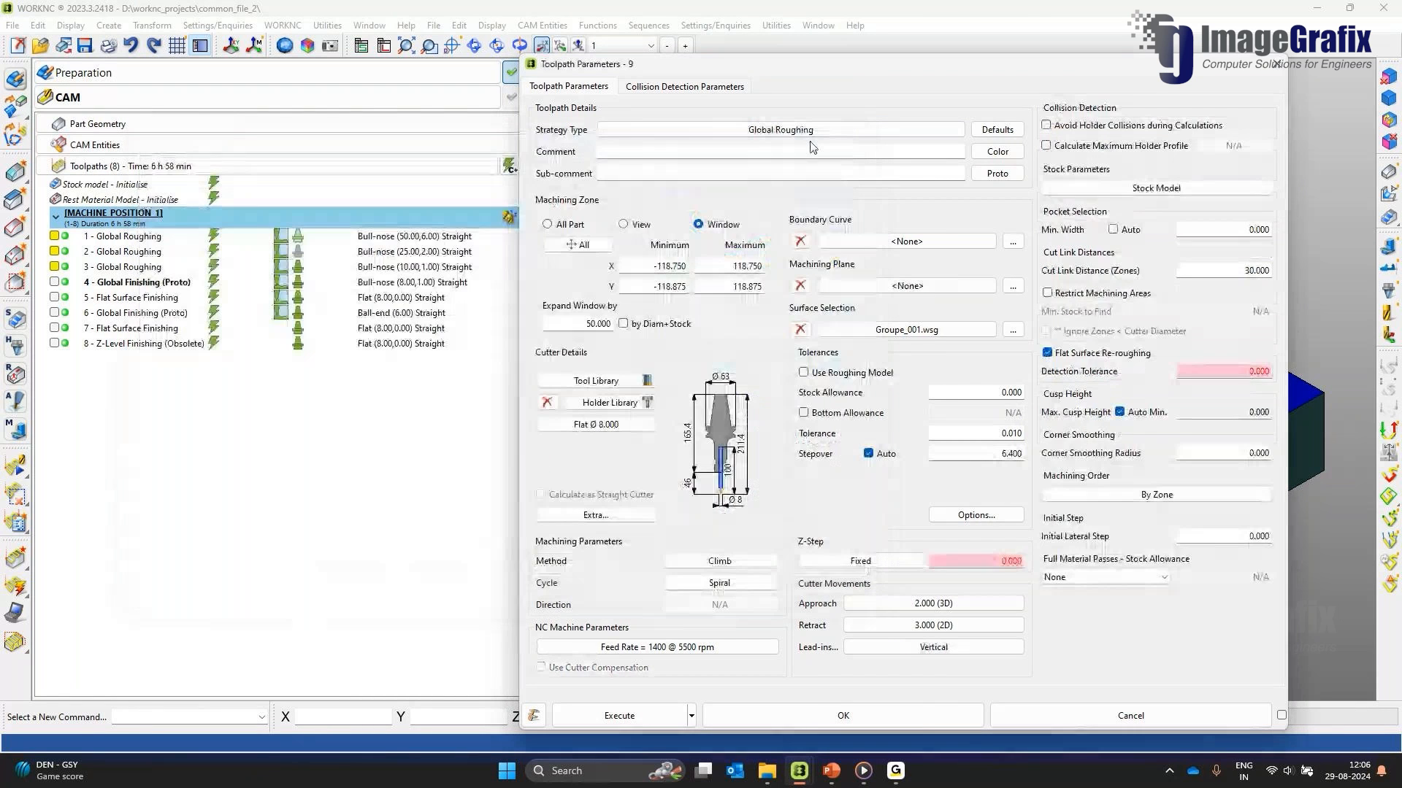
Step: Try to define a new ball-end cutter in the tool library and view its tolerance, Z-step and NC-machine parameters
{"action": "left_click", "coordinate": [628, 383]}
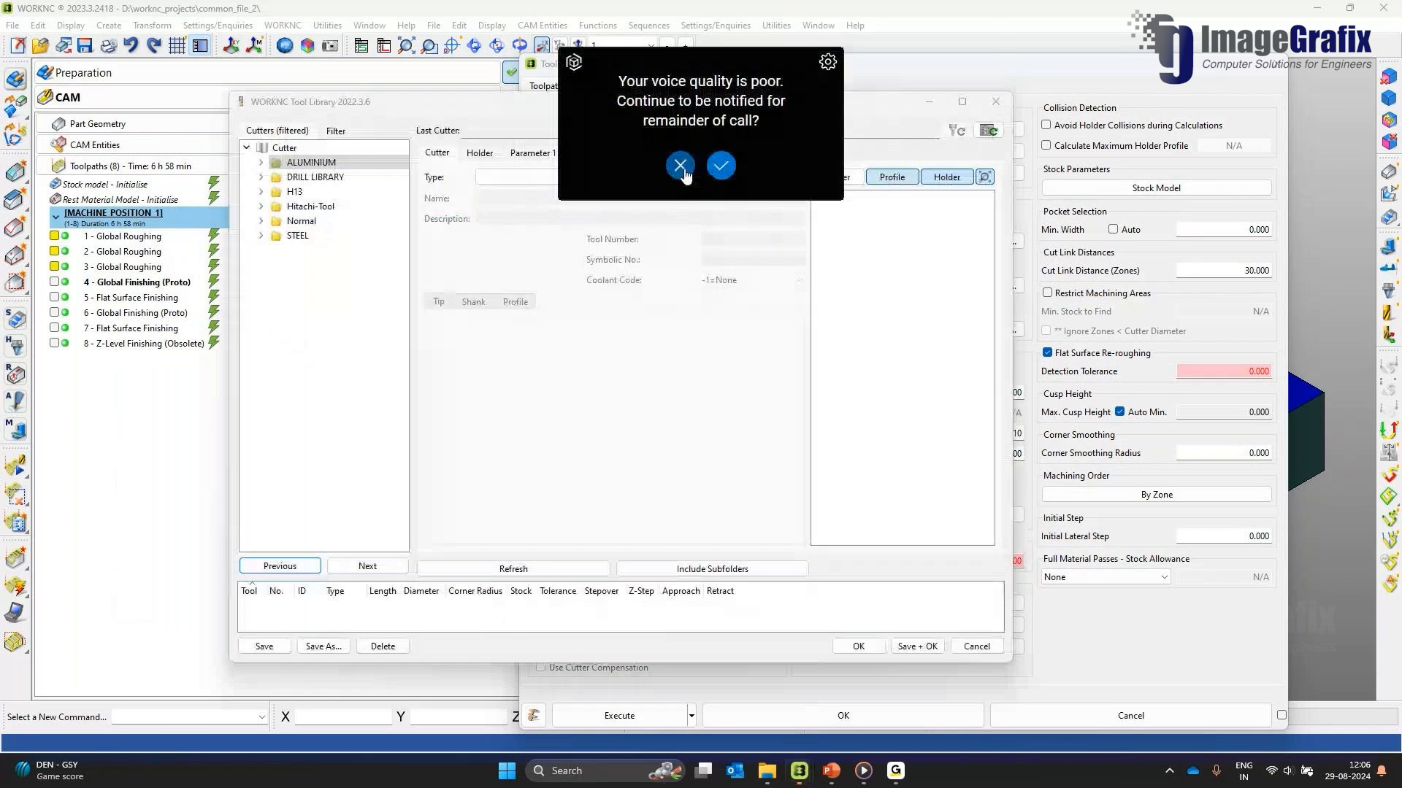
{"action": "left_click", "coordinate": [580, 179]}
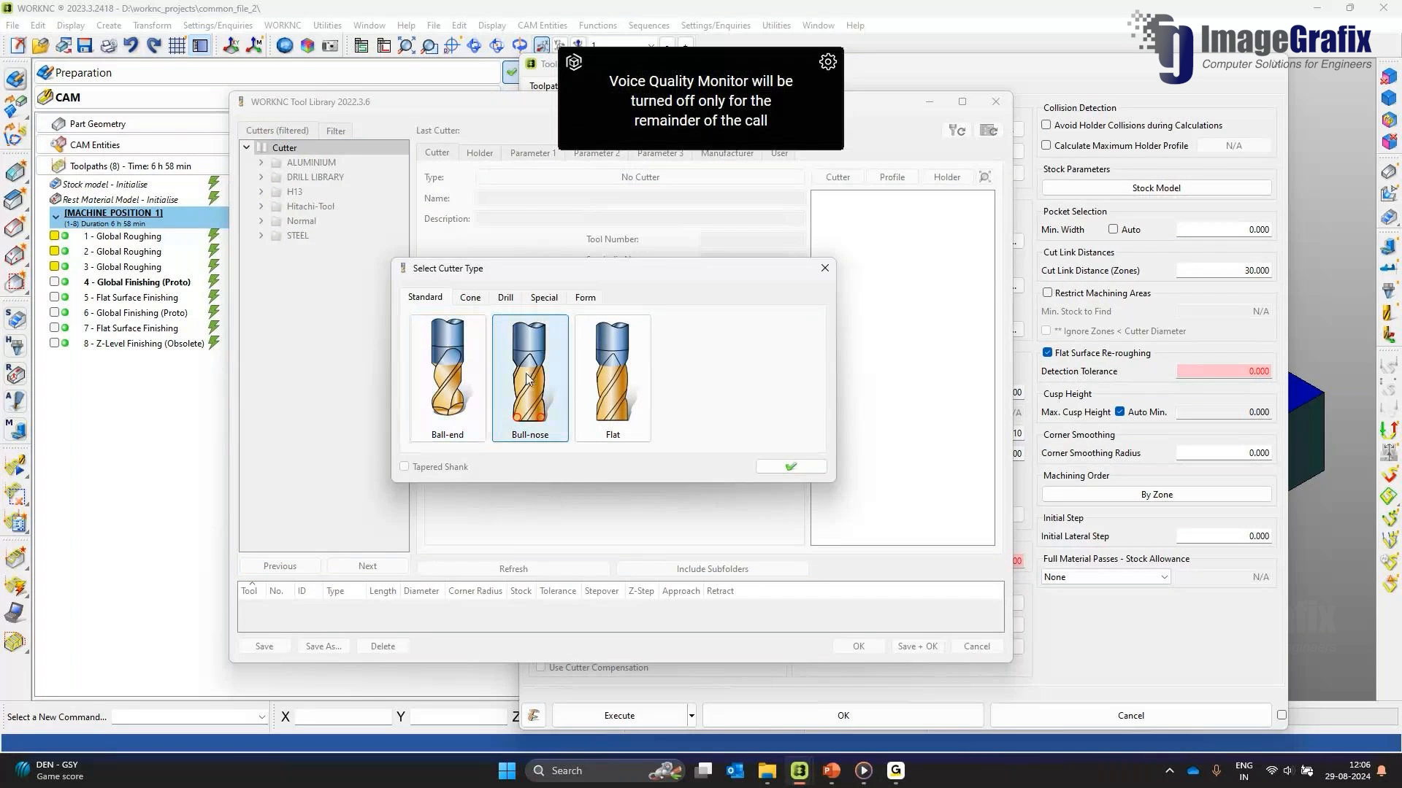
{"action": "left_click", "coordinate": [470, 297]}
{"action": "left_click", "coordinate": [430, 298]}
{"action": "double_click", "coordinate": [445, 327]}
{"action": "left_click", "coordinate": [623, 327]}
{"action": "key", "text": "Tab"}
{"action": "left_click", "coordinate": [488, 156]}
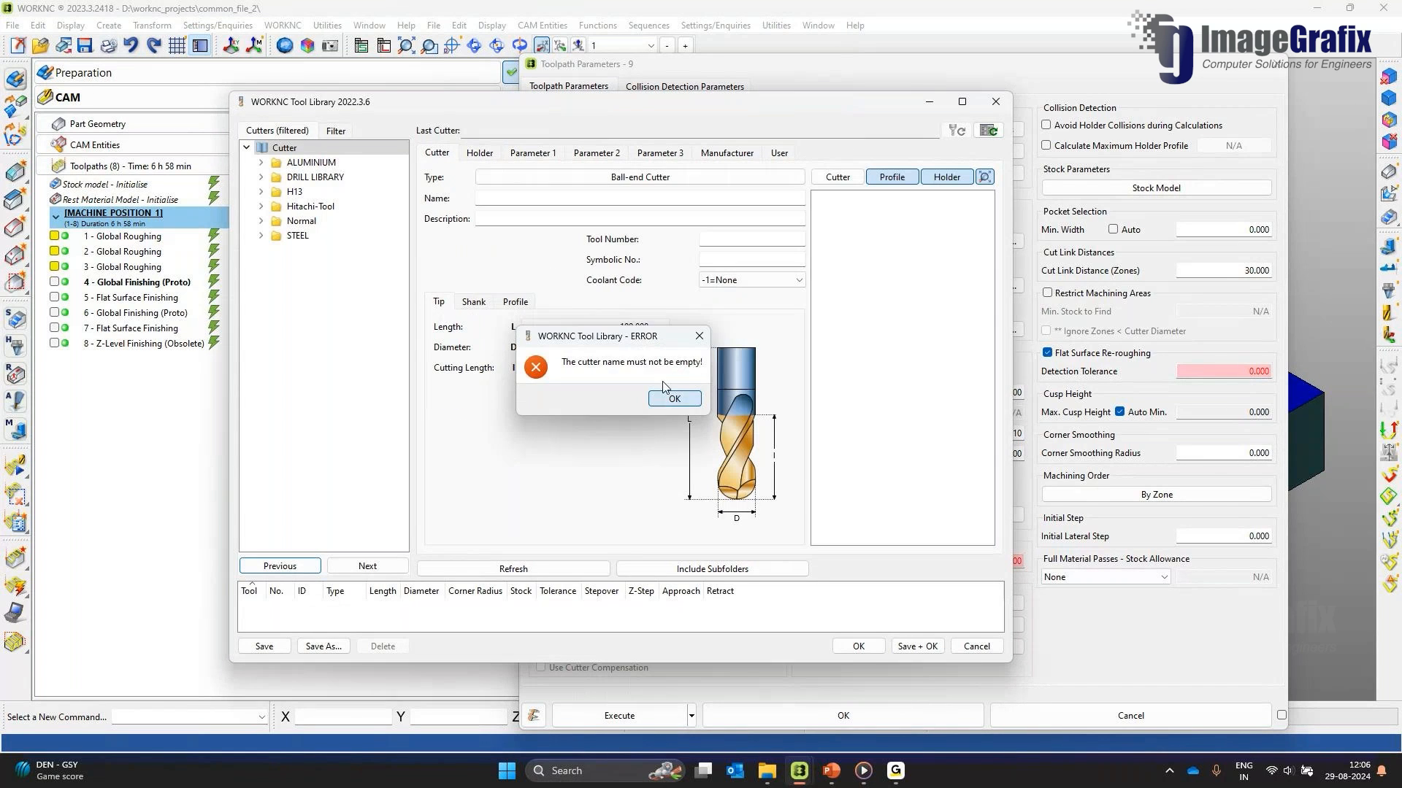
{"action": "left_click", "coordinate": [668, 425]}
{"action": "left_click", "coordinate": [518, 198]}
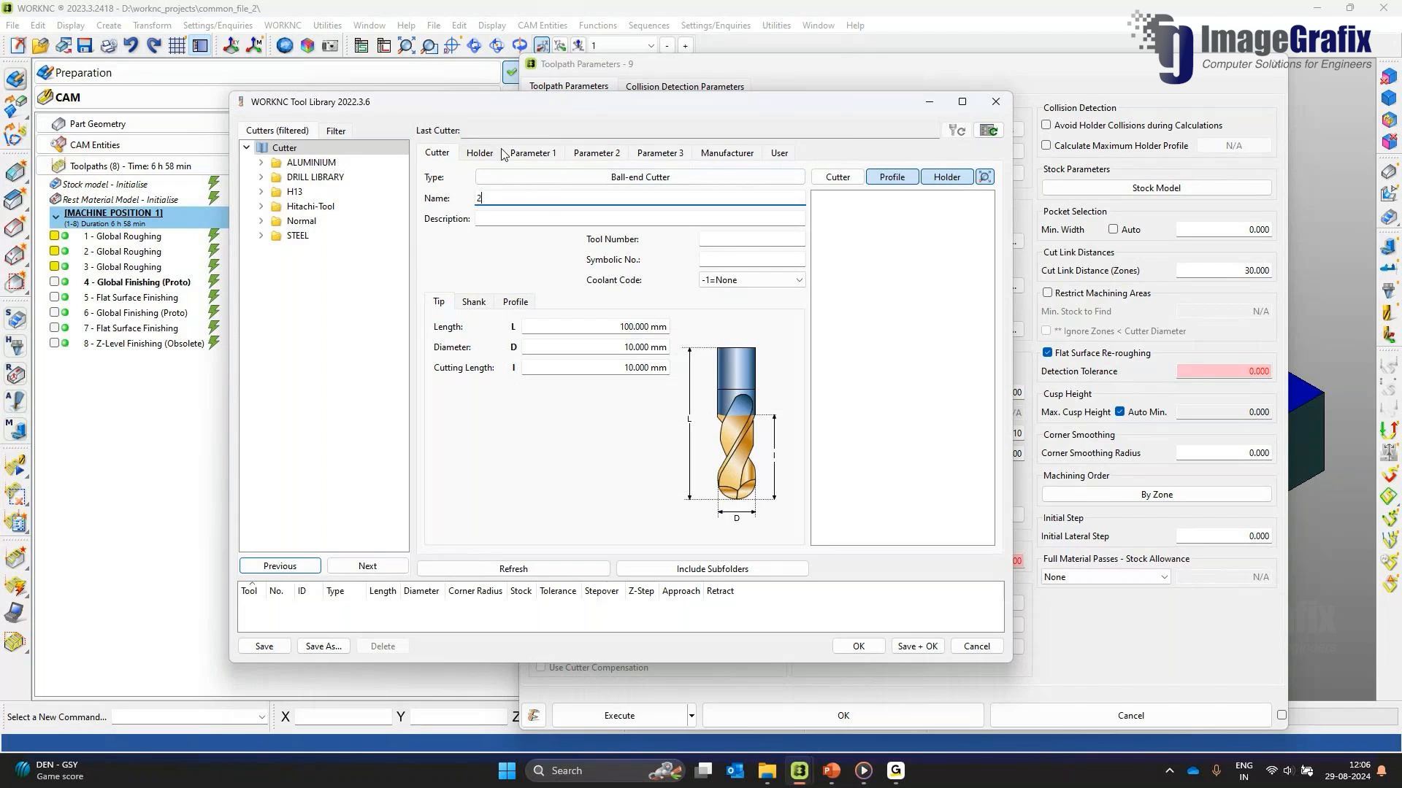
{"action": "left_click", "coordinate": [532, 153]}
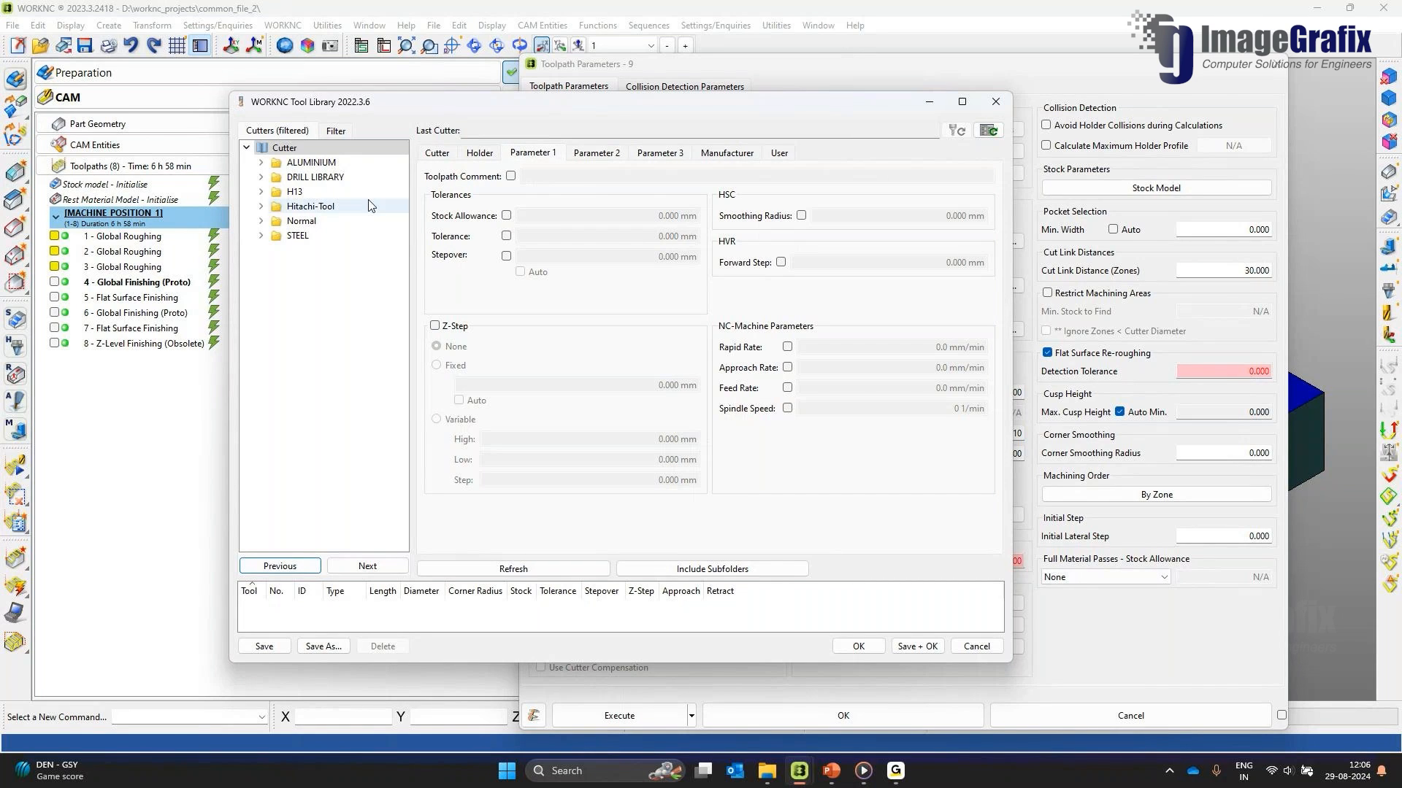
Step: Select the 50BULLR6 bull-nose cutter from the STEEL > ROUGH > BULL folder of the tool library
{"action": "double_click", "coordinate": [287, 234]}
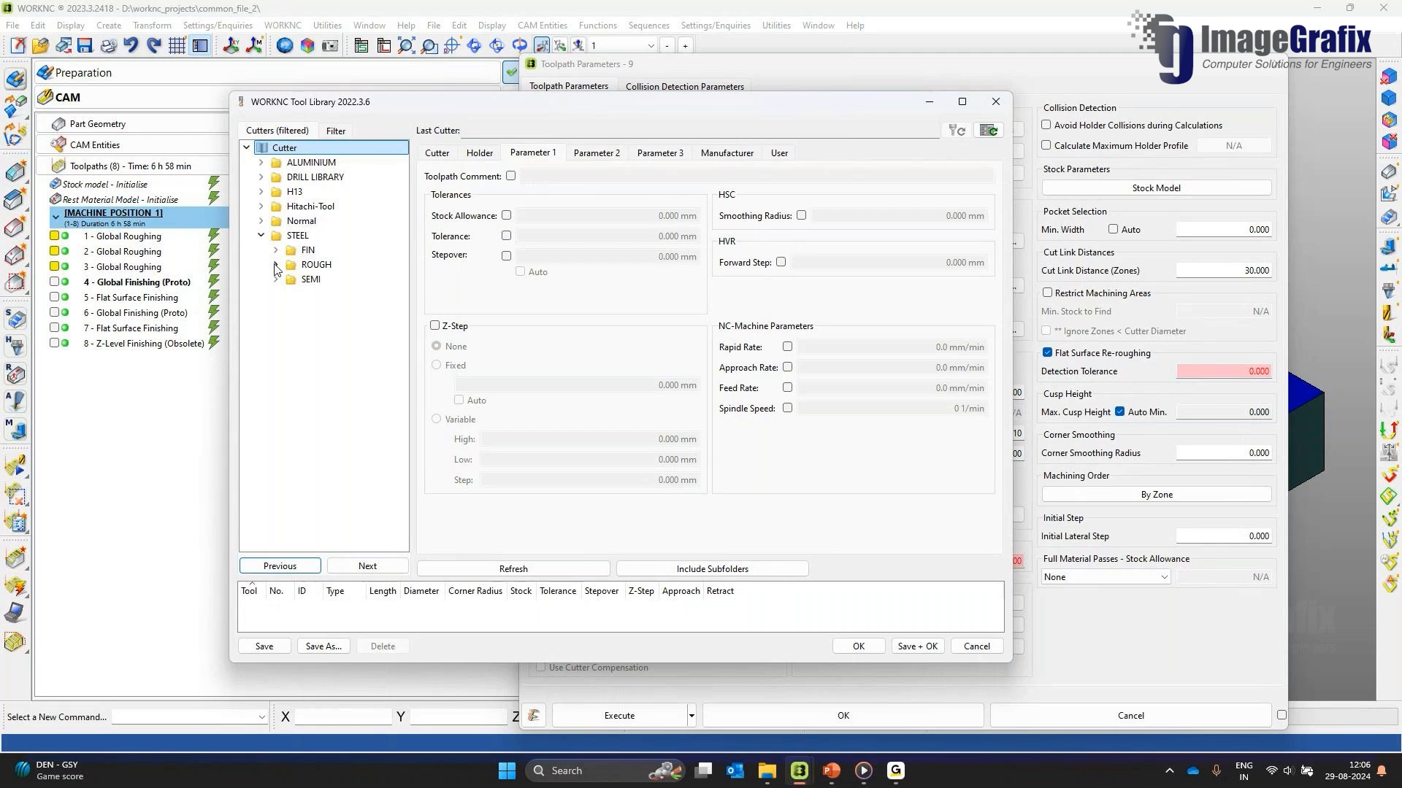
{"action": "left_click", "coordinate": [276, 265]}
{"action": "left_click", "coordinate": [291, 280]}
{"action": "left_click", "coordinate": [349, 294]}
{"action": "left_click", "coordinate": [563, 398]}
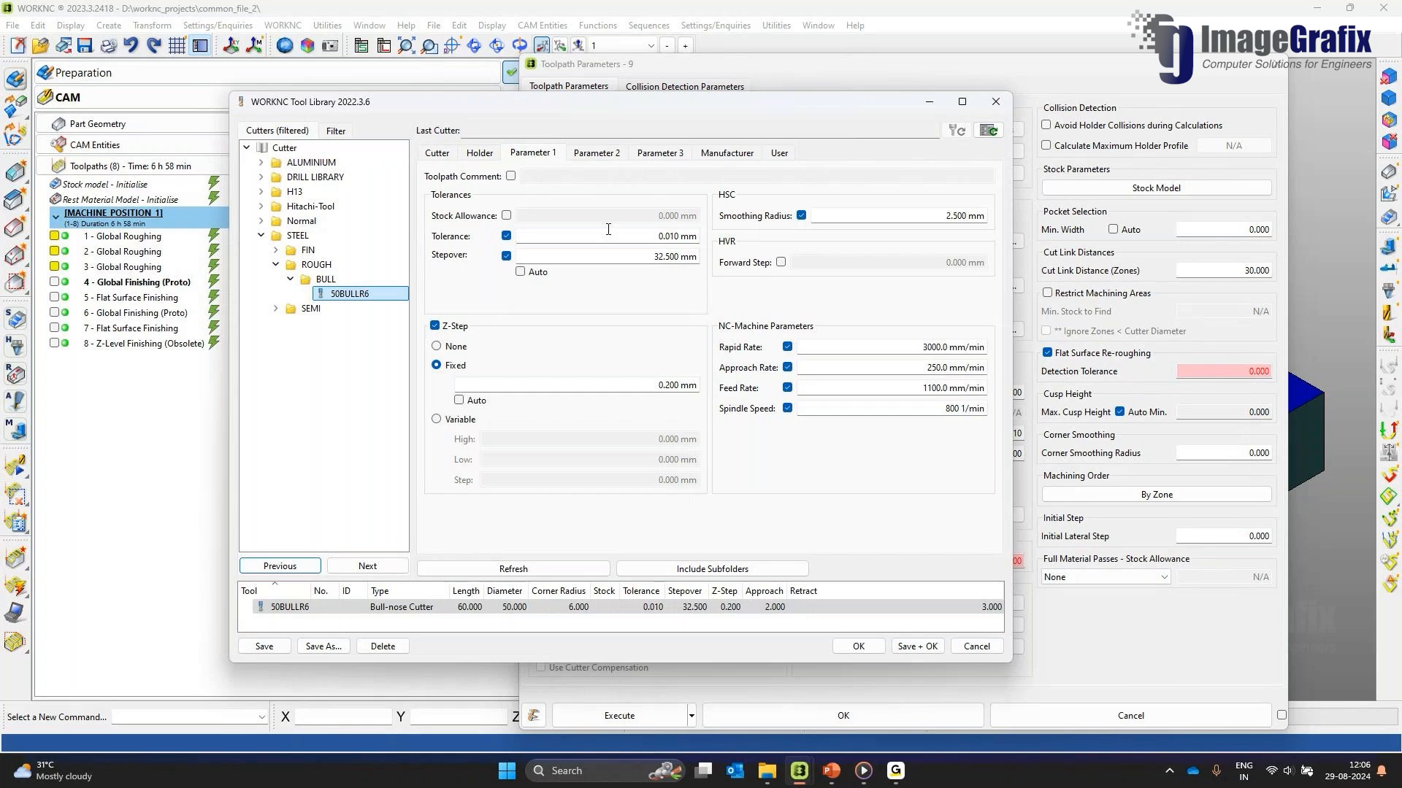
Step: Review the 50BULLR6 cutter's geometry, cutting values, feed rates and lead-in settings, and assign it to the roughing toolpath
{"action": "left_click", "coordinate": [437, 153]}
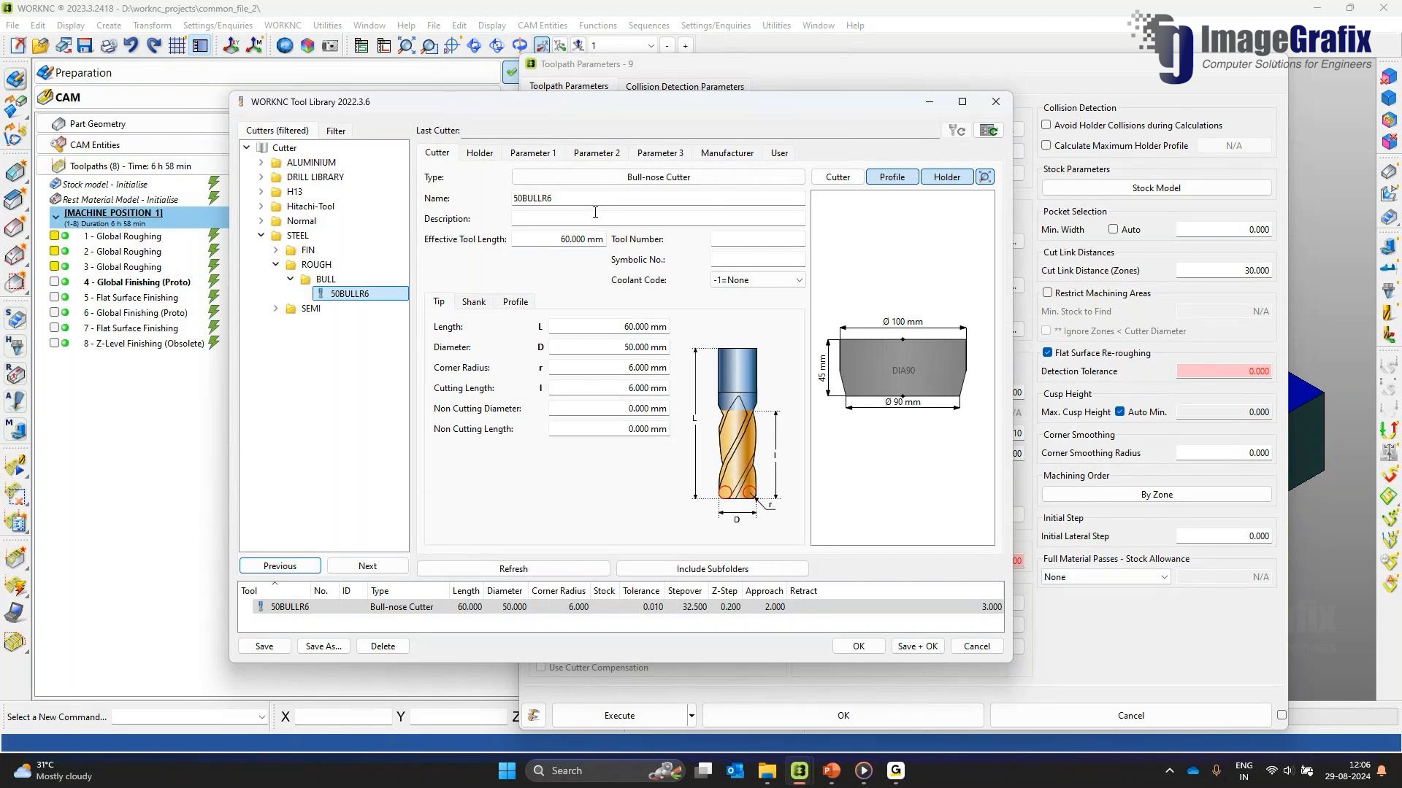
{"action": "left_click", "coordinate": [527, 153]}
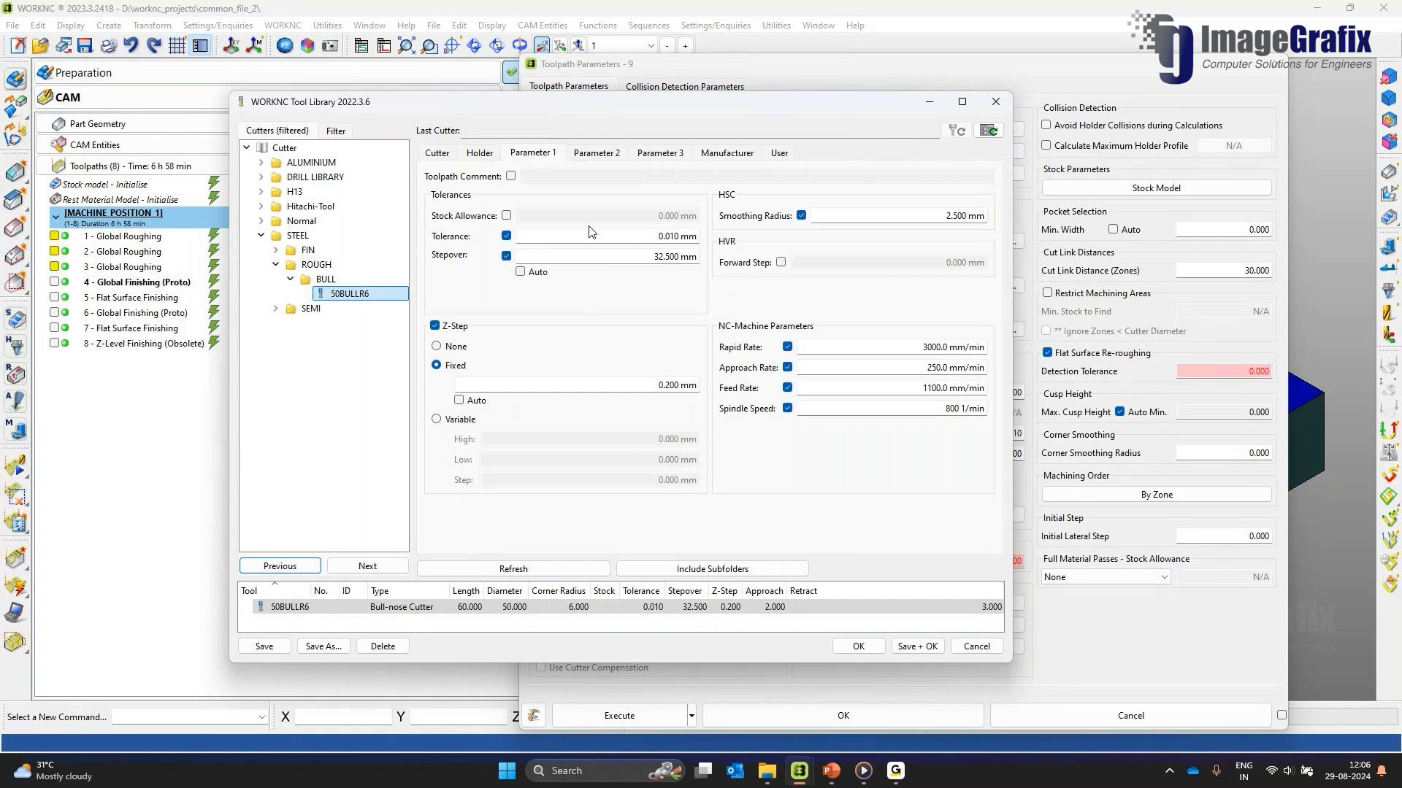
{"action": "left_click", "coordinate": [603, 239]}
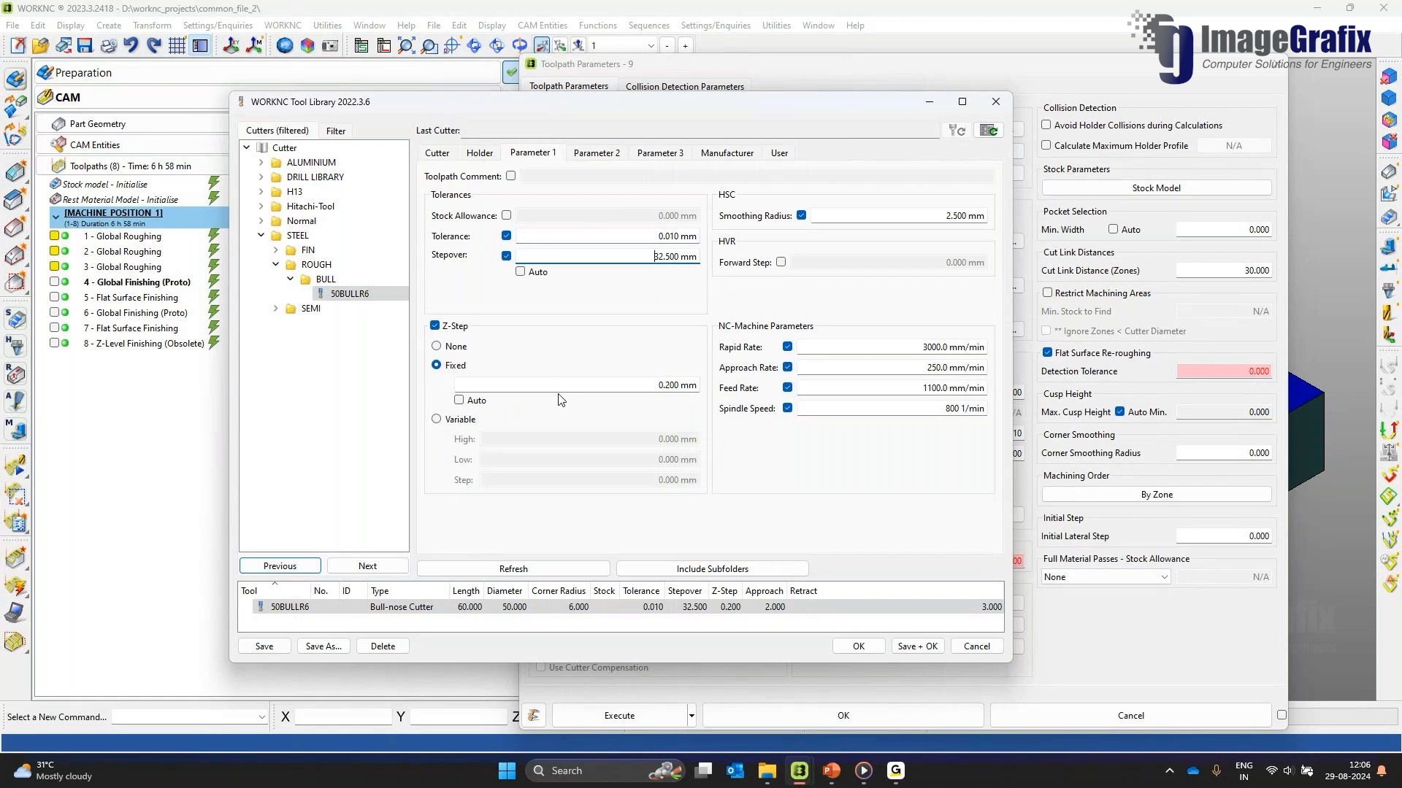
{"action": "left_click_drag", "start_coordinate": [557, 386], "coordinate": [724, 392]}
{"action": "left_click_drag", "start_coordinate": [884, 347], "coordinate": [931, 367]}
{"action": "left_click", "coordinate": [599, 153]}
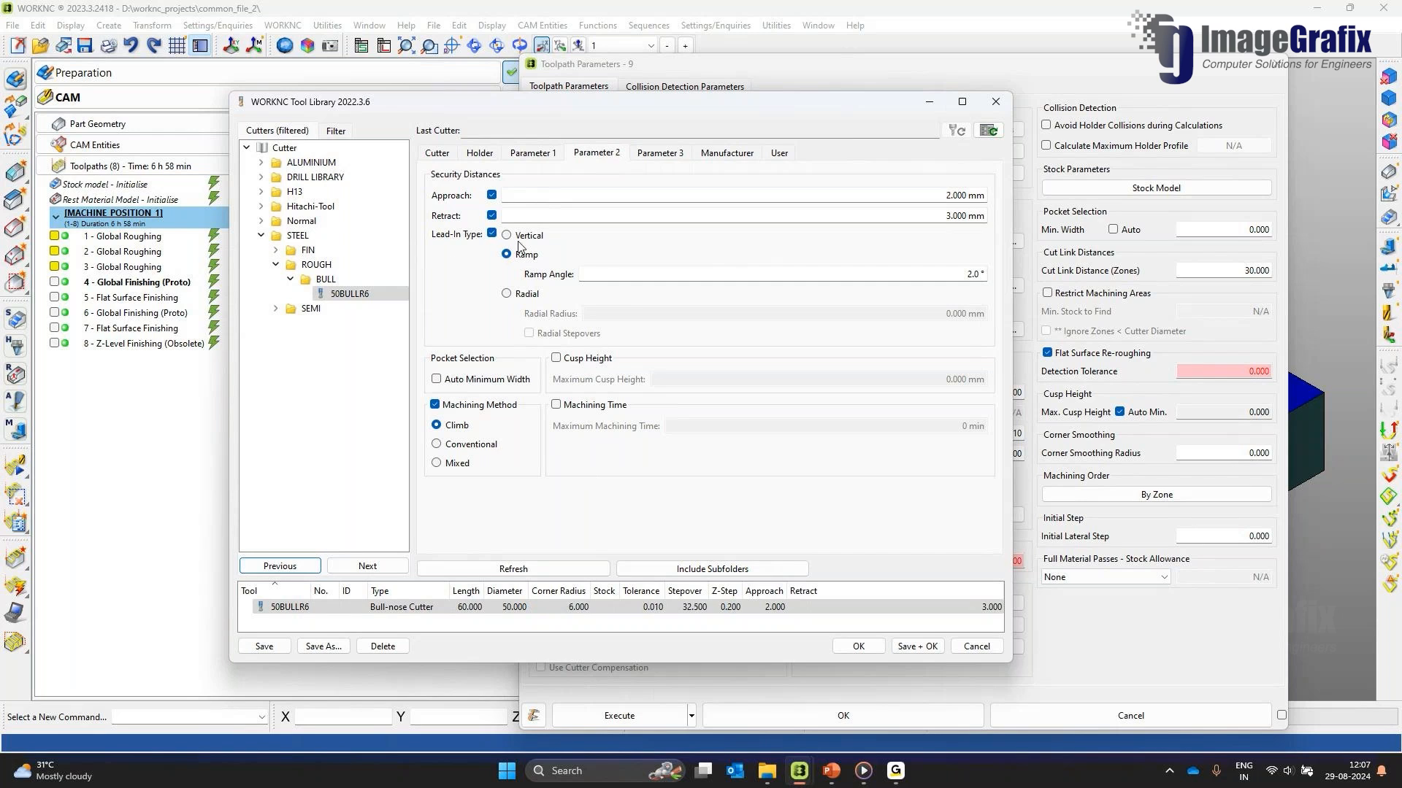
{"action": "left_click", "coordinate": [859, 646]}
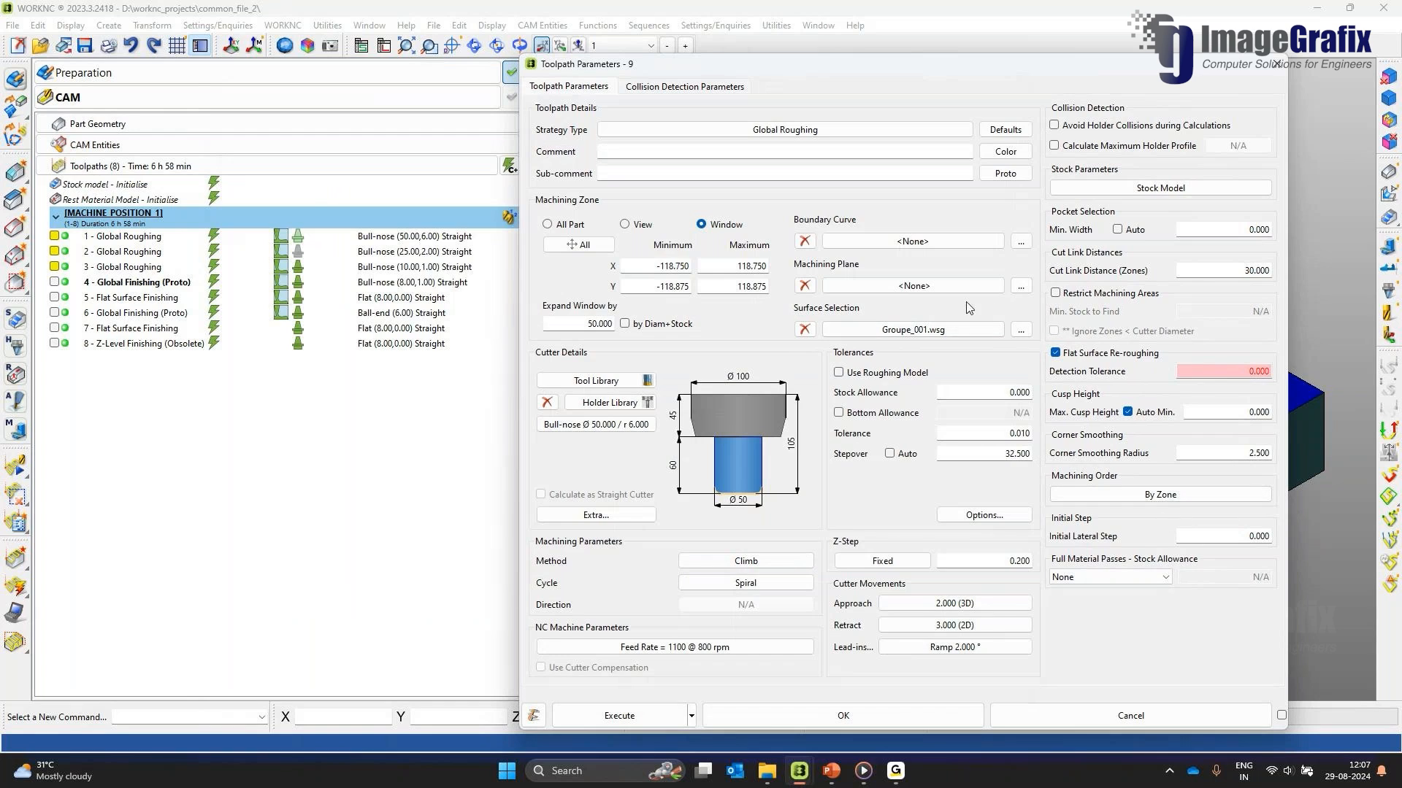
Step: Keep Flat Surface Re-roughing enabled and set its detection tolerance to 0.010
{"action": "left_click", "coordinate": [1072, 354]}
{"action": "left_click", "coordinate": [1072, 353]}
{"action": "type", "text": "0.010"}
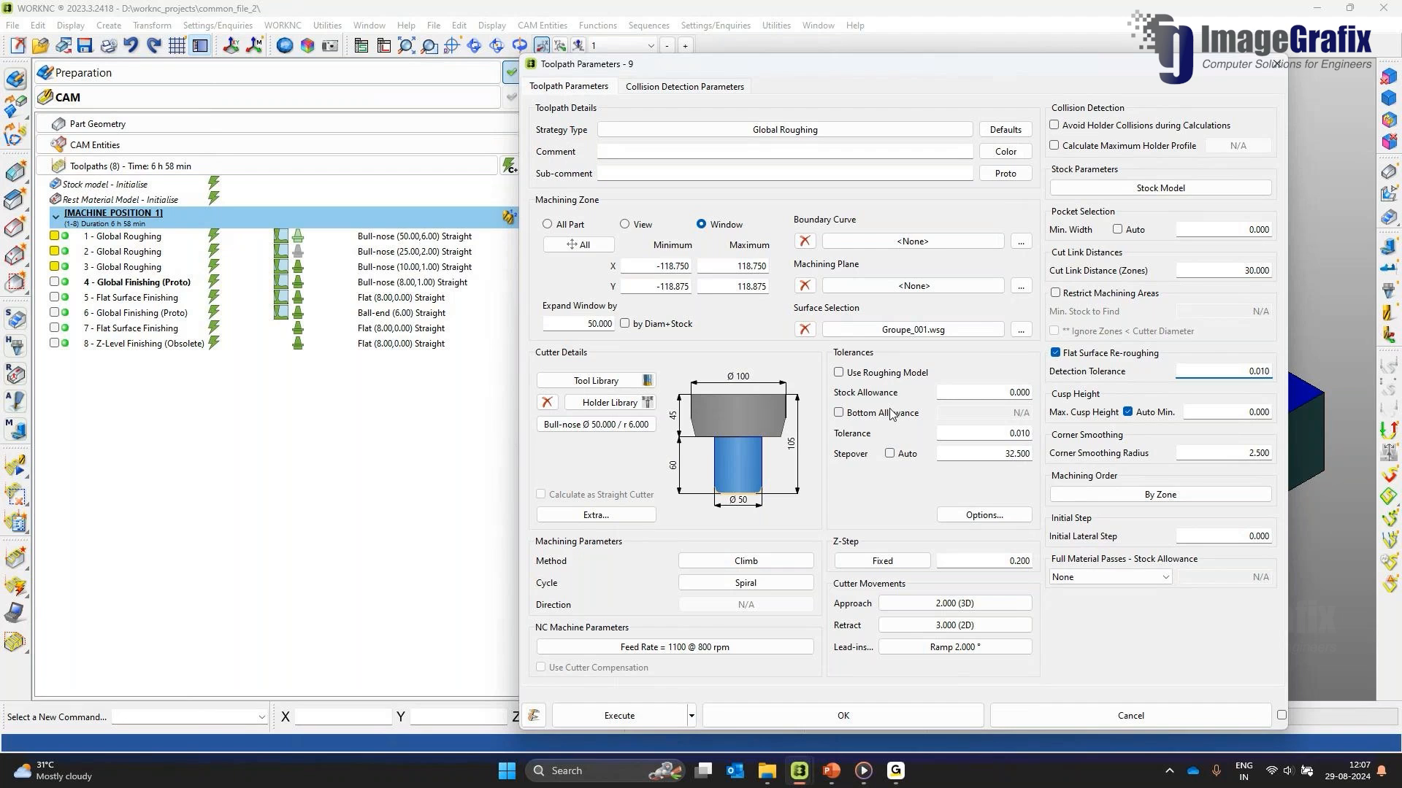
Step: Set Curve_002 as the boundary curve of the Global Roughing toolpath
{"action": "left_click", "coordinate": [864, 241]}
{"action": "left_click", "coordinate": [73, 131]}
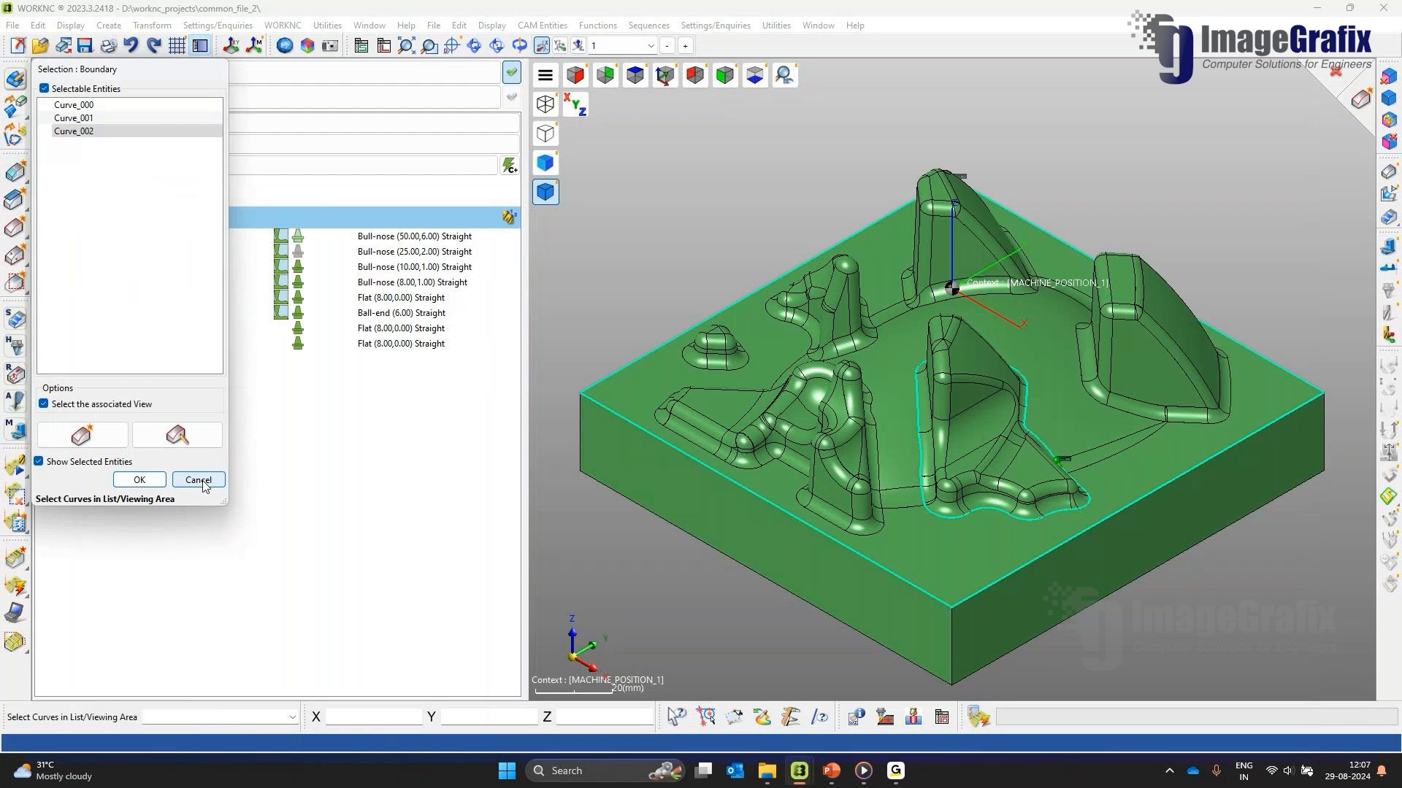
{"action": "double_click", "coordinate": [133, 132]}
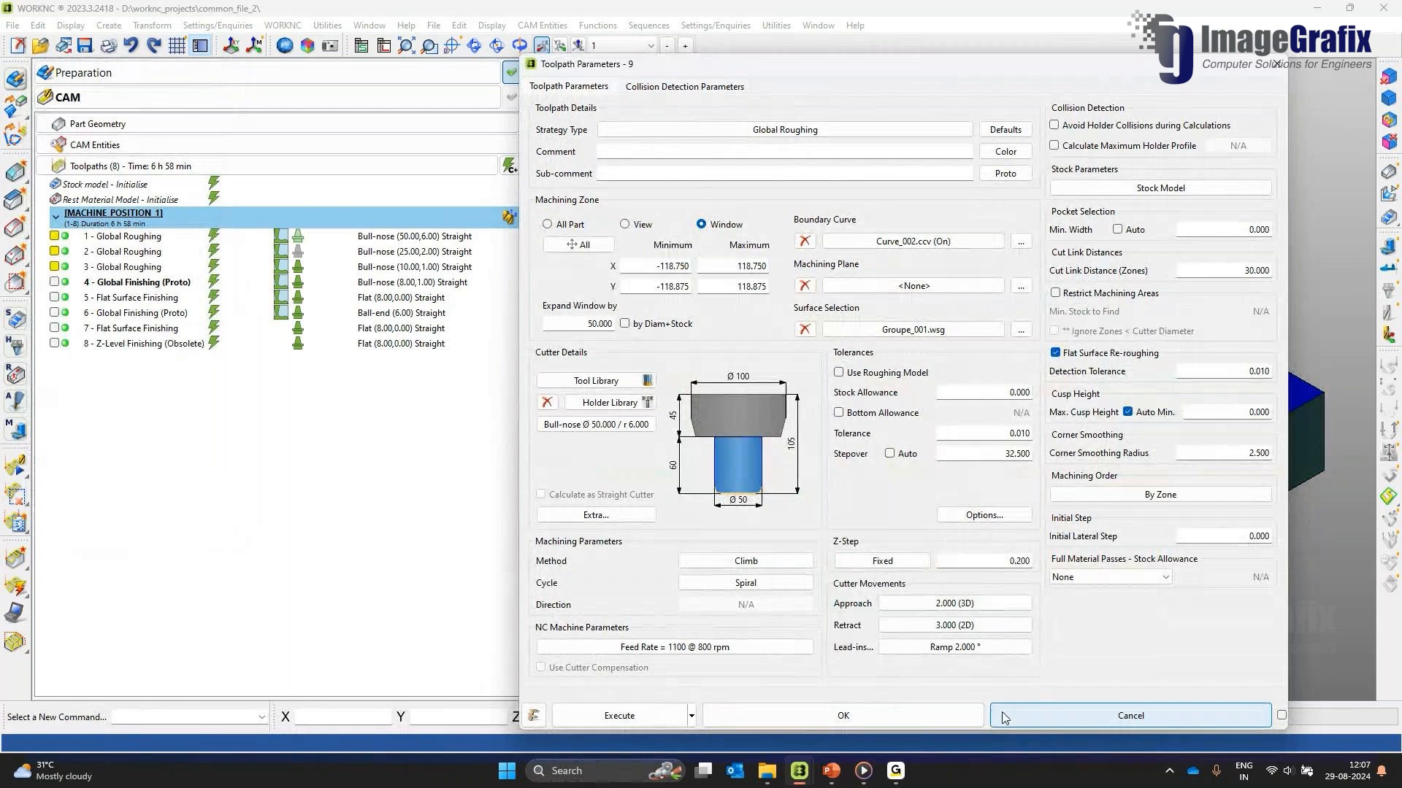
Step: Discard the new Global Roughing toolpath and review the Z-step and stock allowance settings of toolpath 1 without changing them
{"action": "left_click", "coordinate": [1005, 718]}
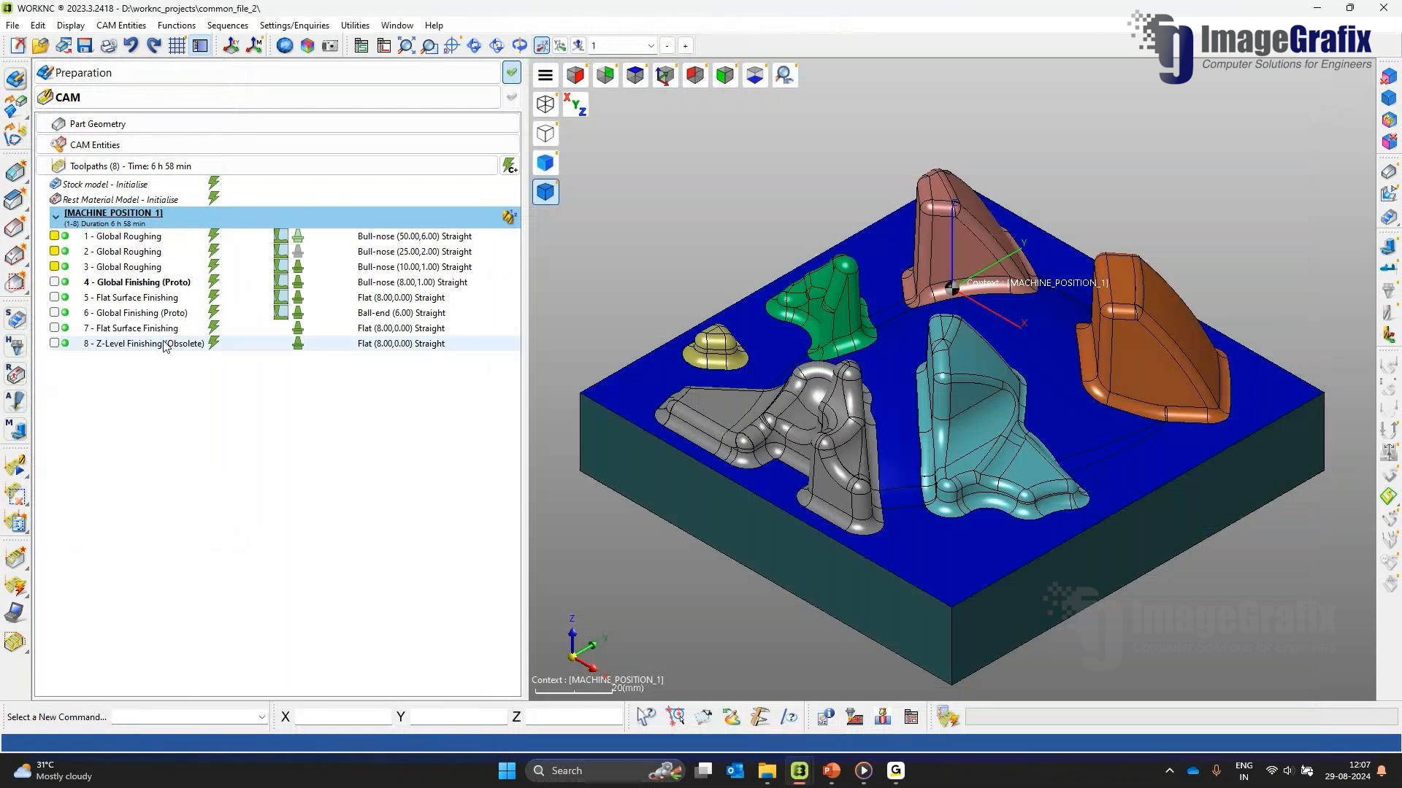
{"action": "left_click", "coordinate": [151, 239]}
{"action": "double_click", "coordinate": [151, 239]}
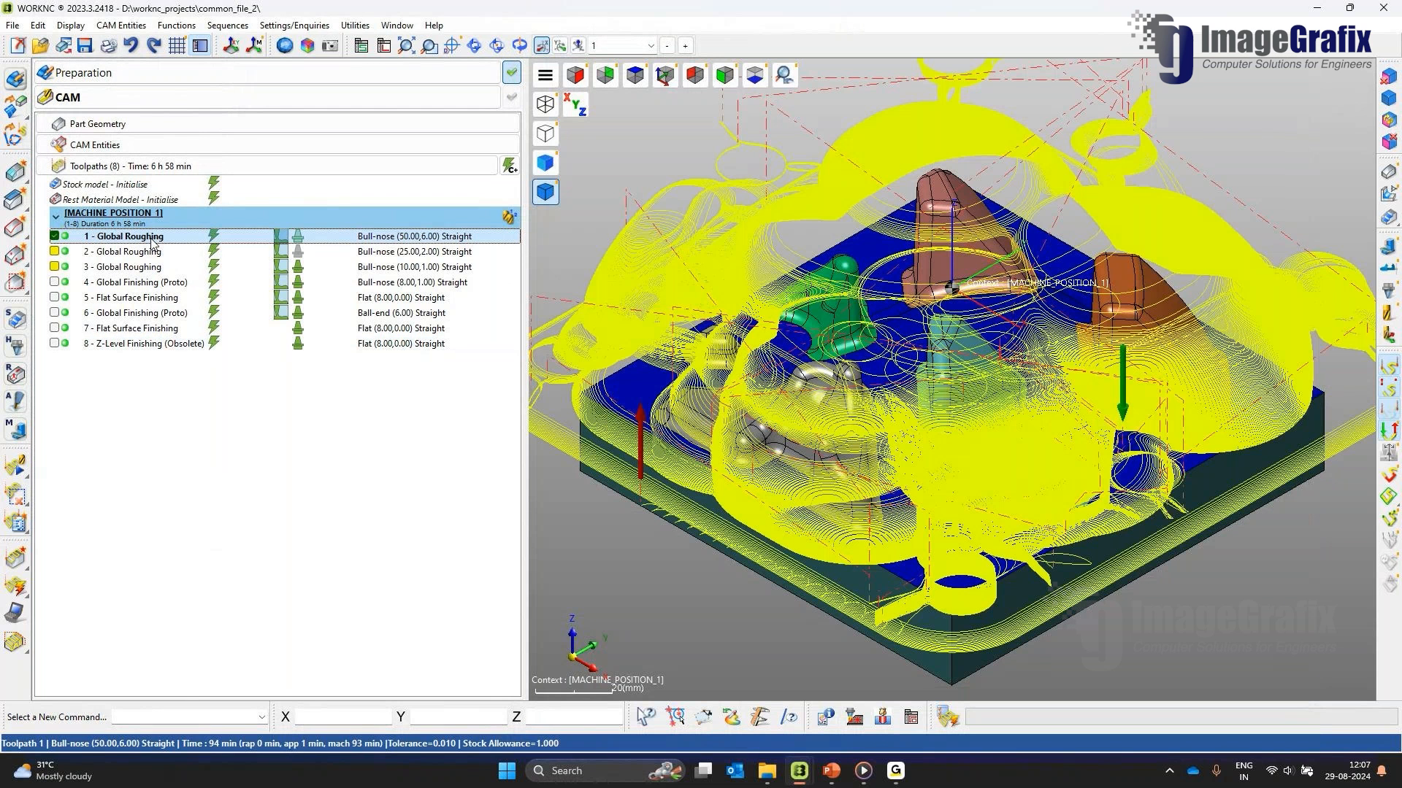
{"action": "double_click", "coordinate": [151, 241]}
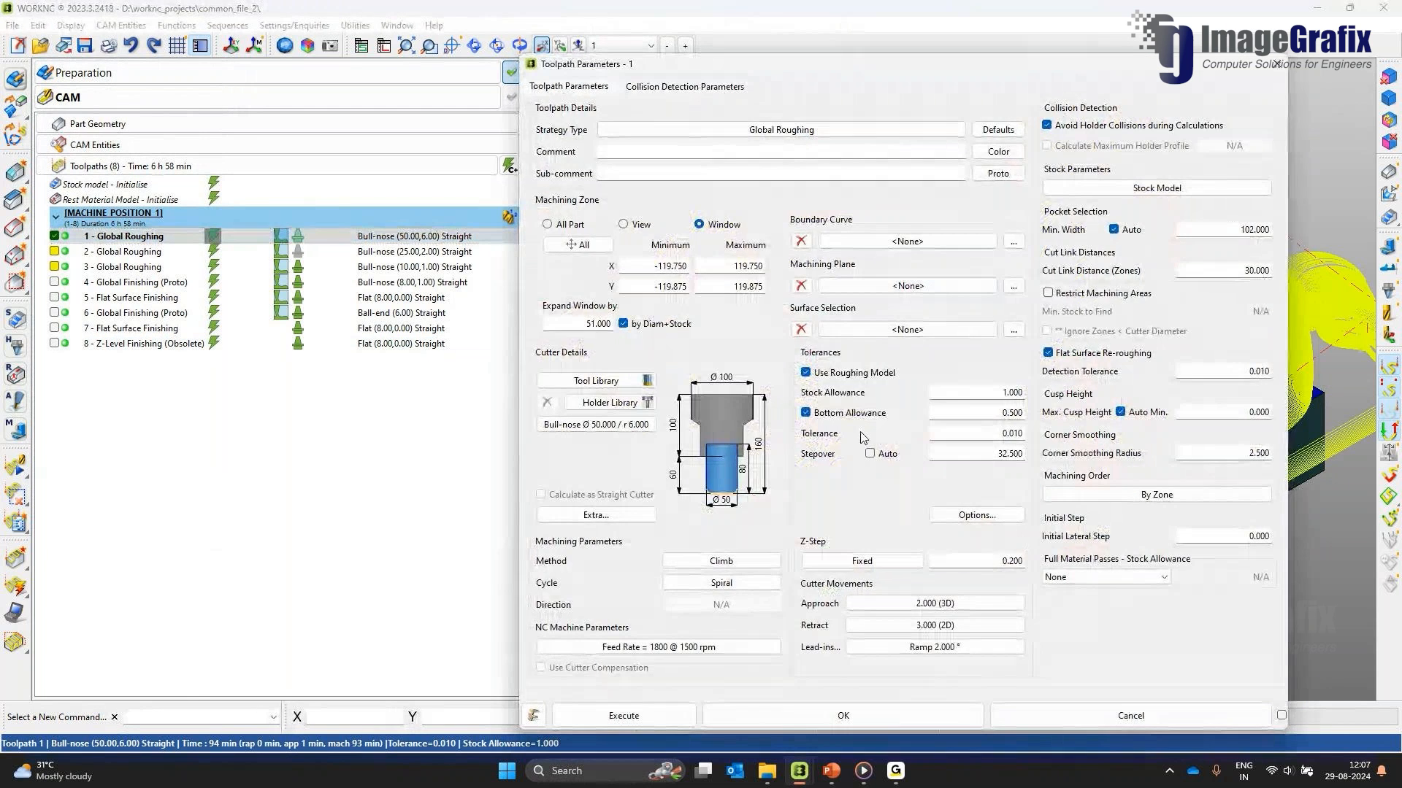
{"action": "double_click", "coordinate": [1022, 562]}
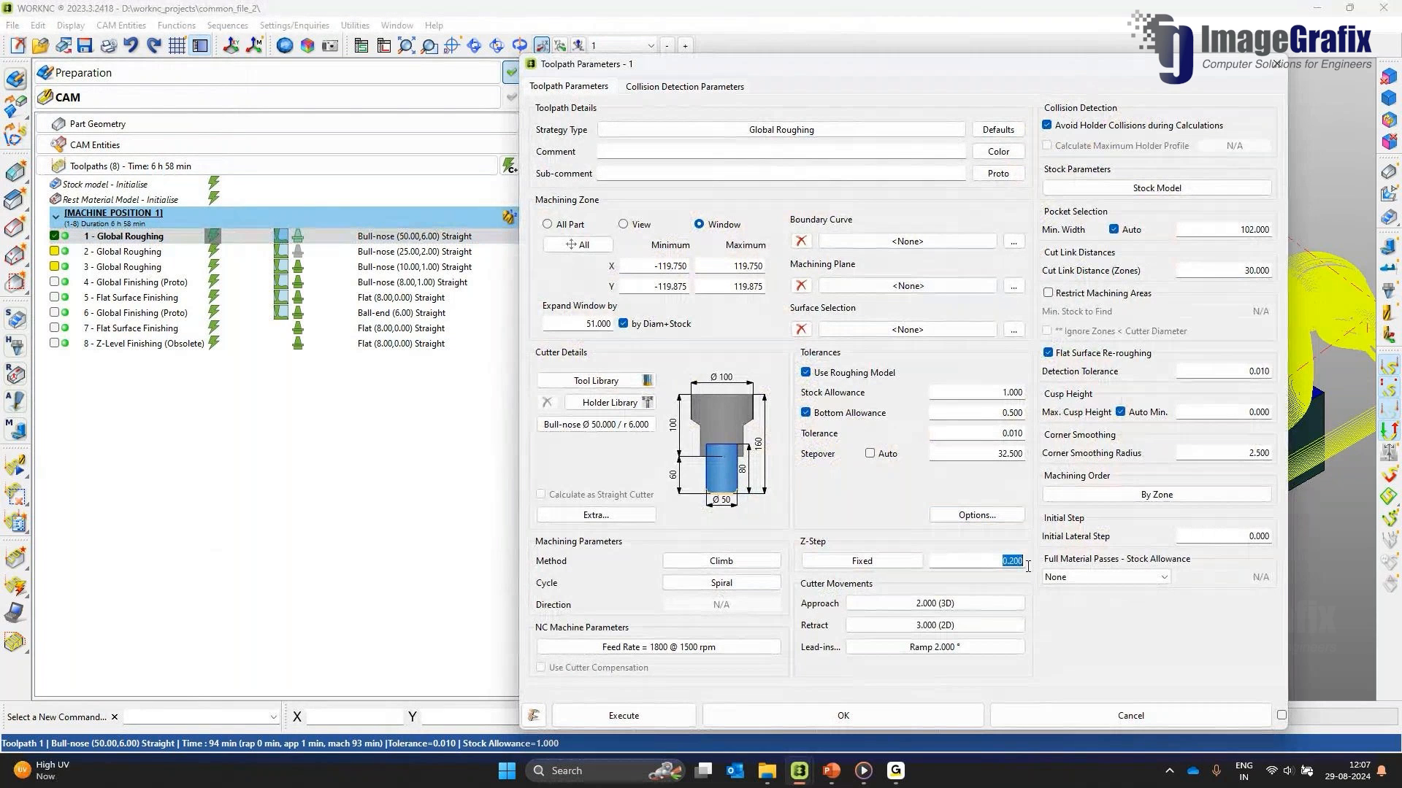
{"action": "double_click", "coordinate": [1011, 393]}
{"action": "left_click", "coordinate": [1108, 714]}
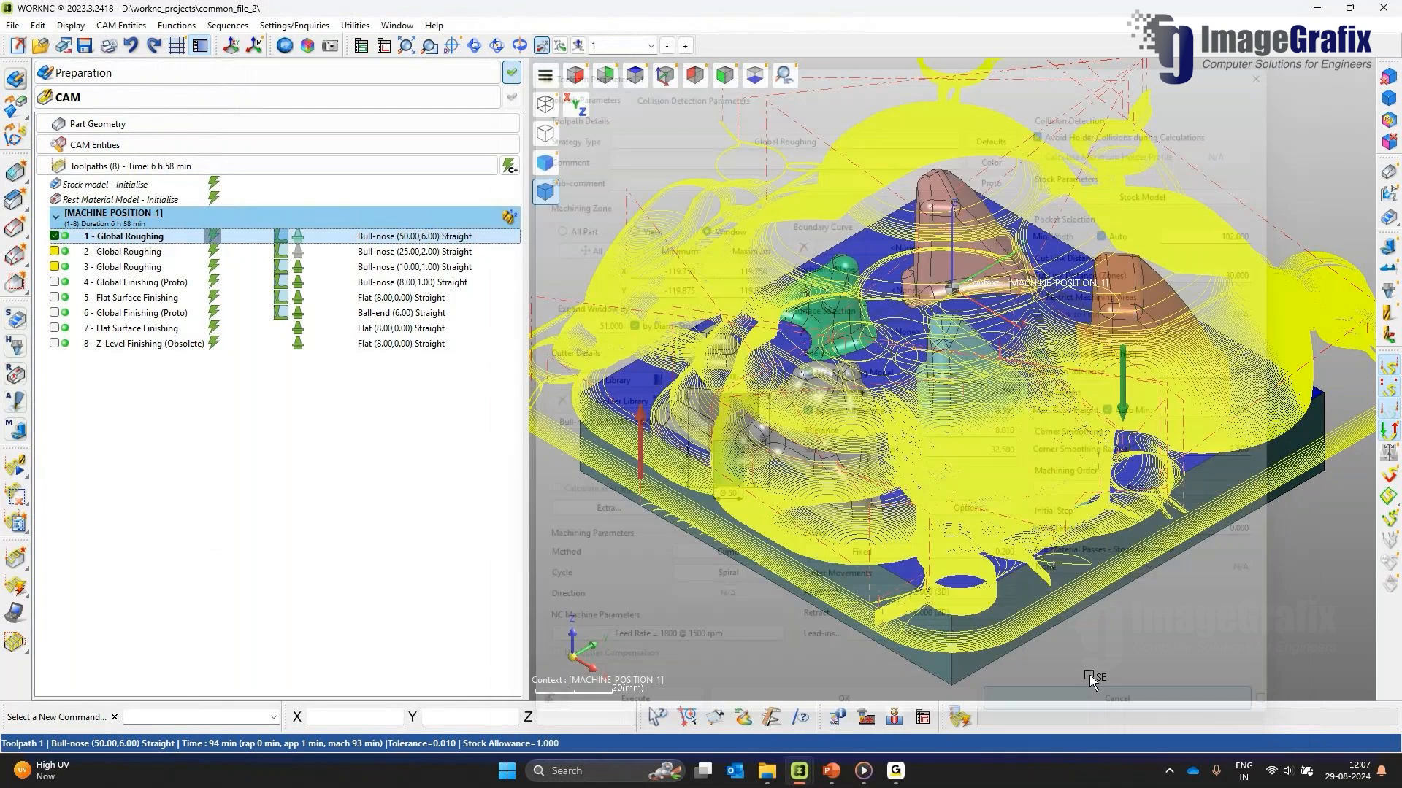
Step: Hide the rapid movements of toolpath 1 and show them again in the isometric view
{"action": "left_click", "coordinate": [664, 75]}
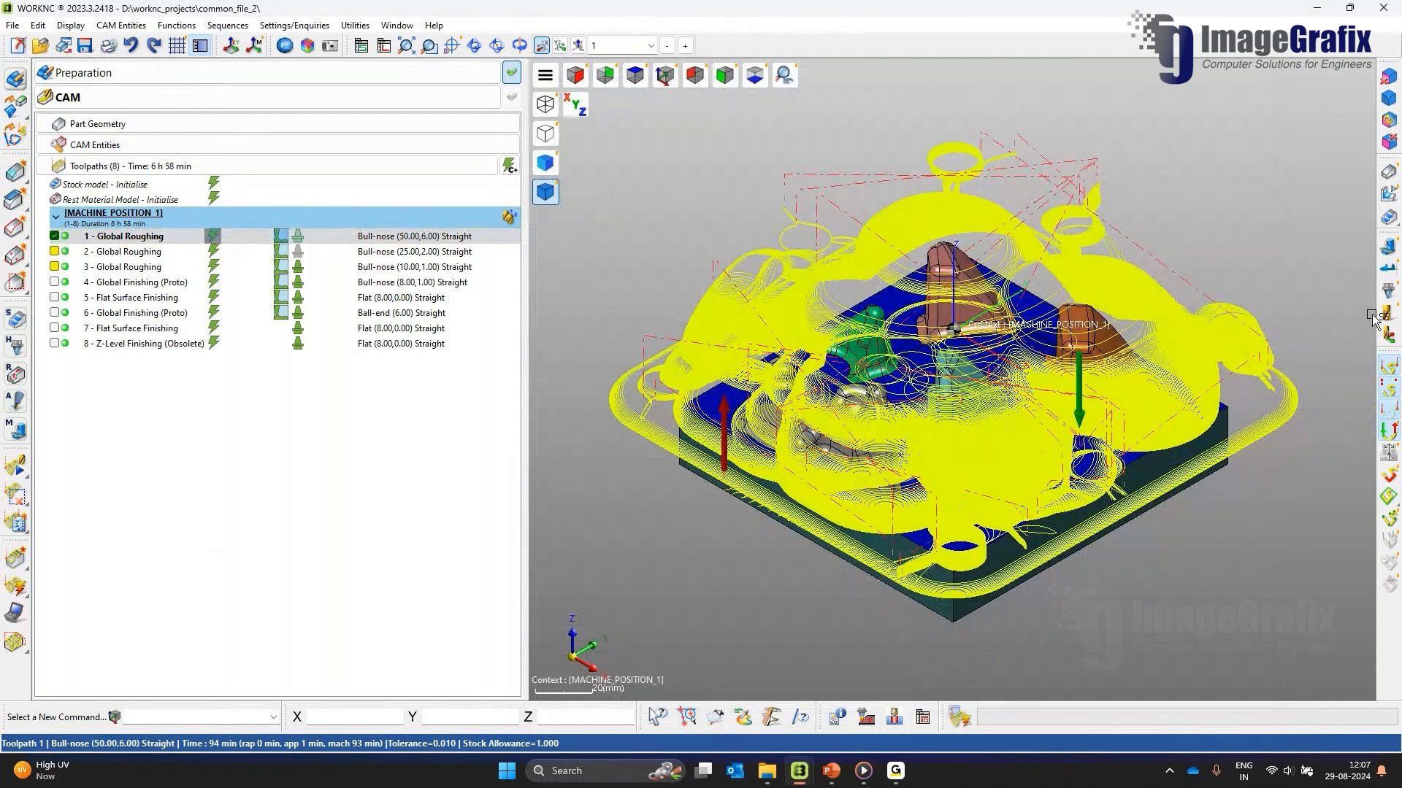
{"action": "left_click", "coordinate": [1391, 365]}
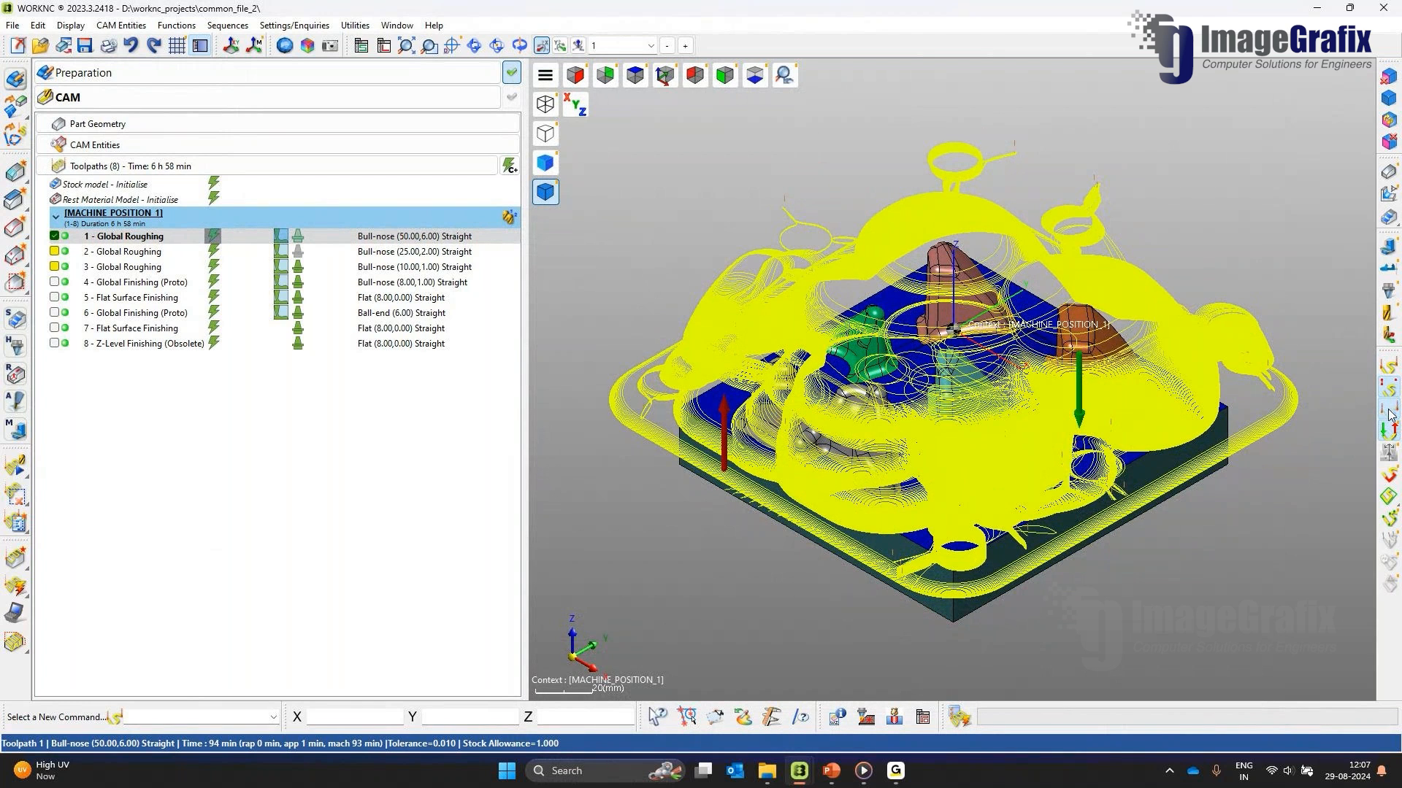
{"action": "left_click", "coordinate": [1391, 393]}
{"action": "left_click", "coordinate": [1391, 393]}
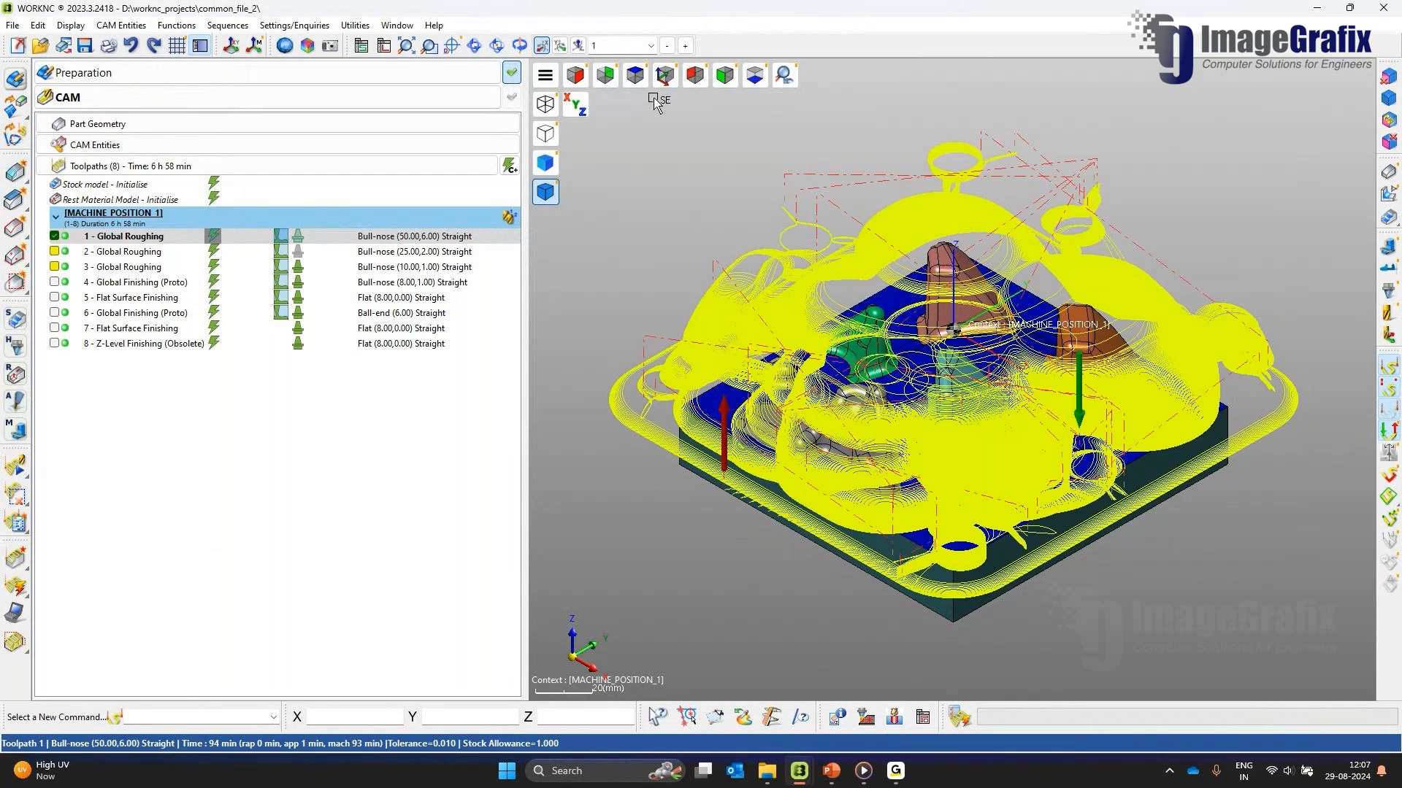
{"action": "left_click", "coordinate": [663, 75]}
Step: Show the cutter and holder on toolpath 1 for inspection, and hide them together with the toolpath
{"action": "left_click", "coordinate": [1387, 312]}
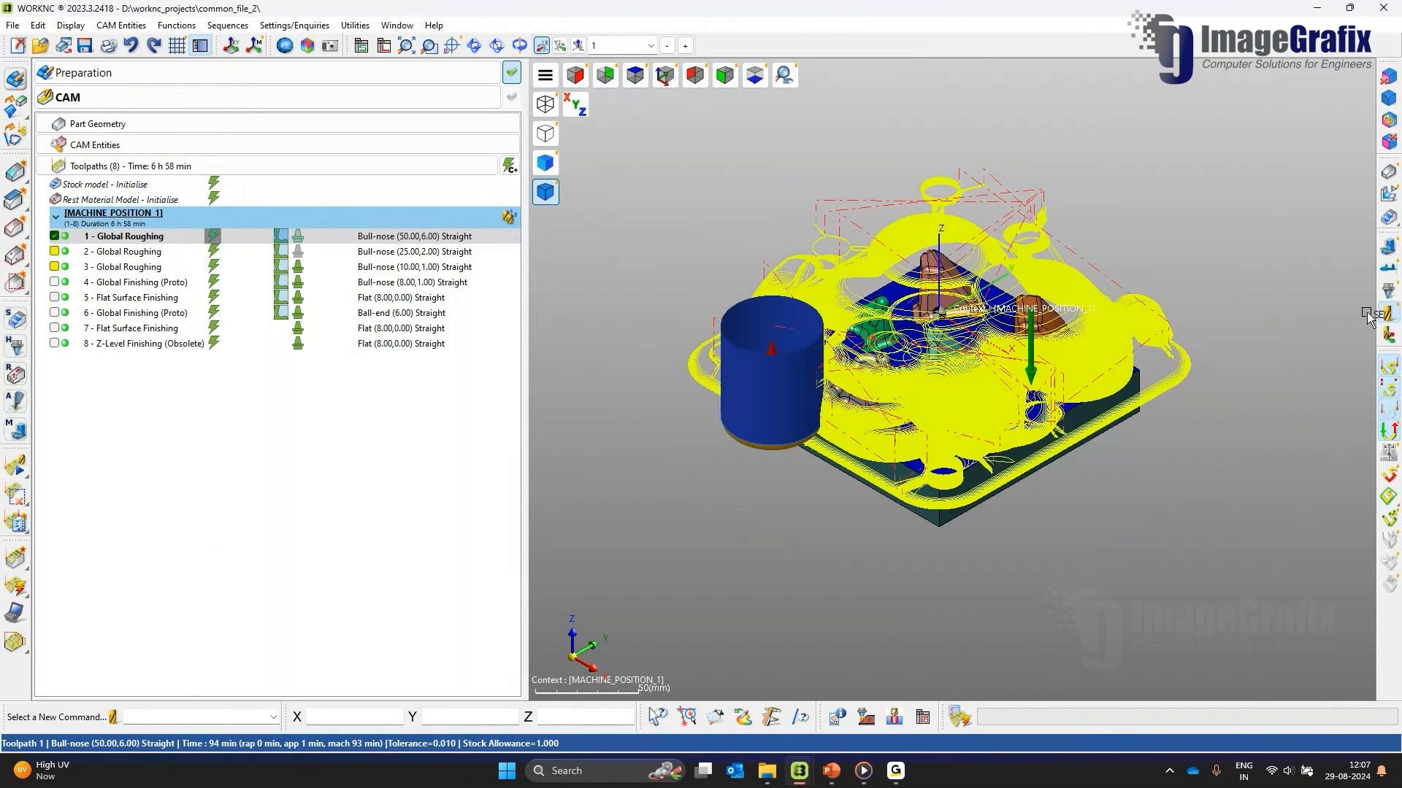
{"action": "left_click", "coordinate": [1387, 290]}
{"action": "middle_click_drag", "start_coordinate": [990, 331], "coordinate": [1082, 288]}
{"action": "left_click", "coordinate": [663, 75]}
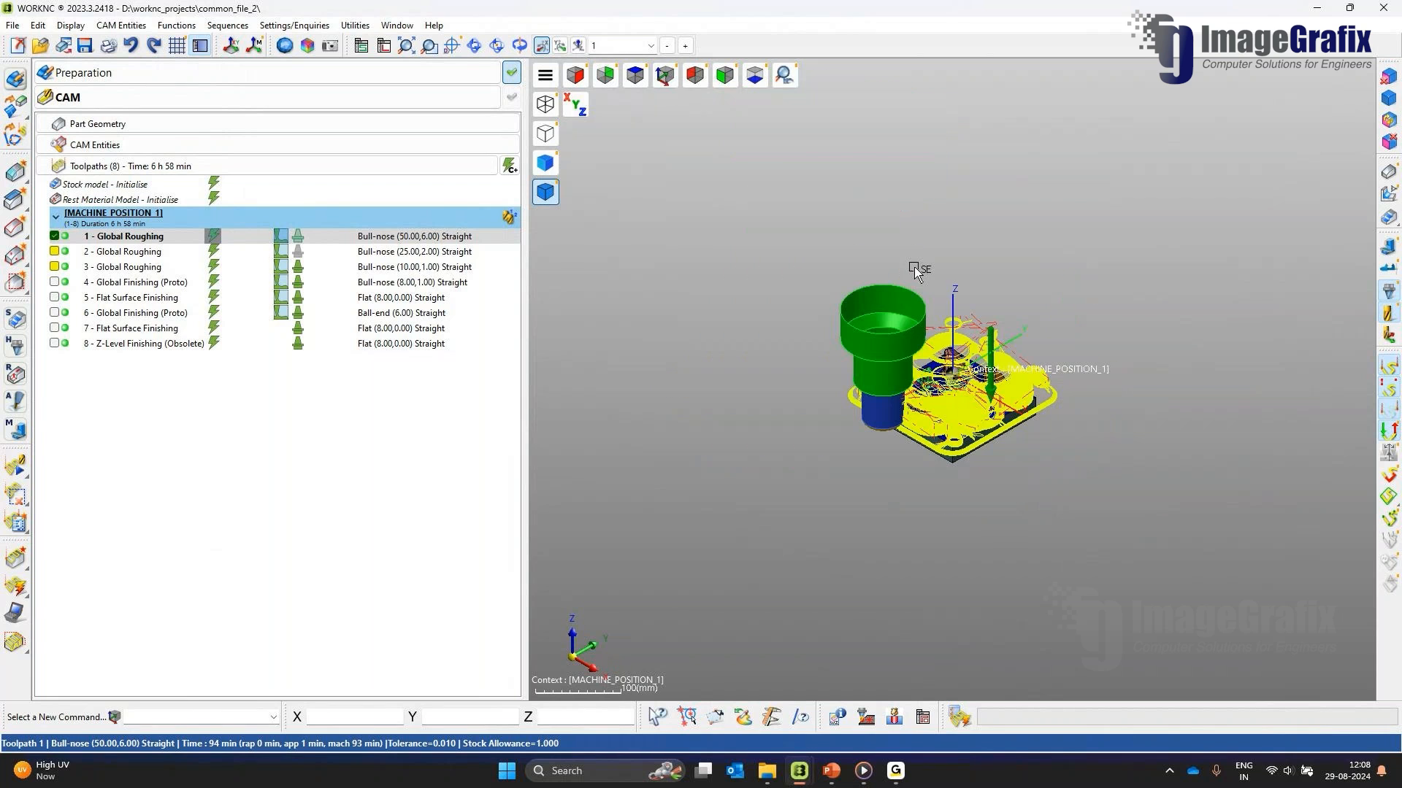
{"action": "left_click", "coordinate": [1387, 291]}
{"action": "left_click", "coordinate": [1387, 312]}
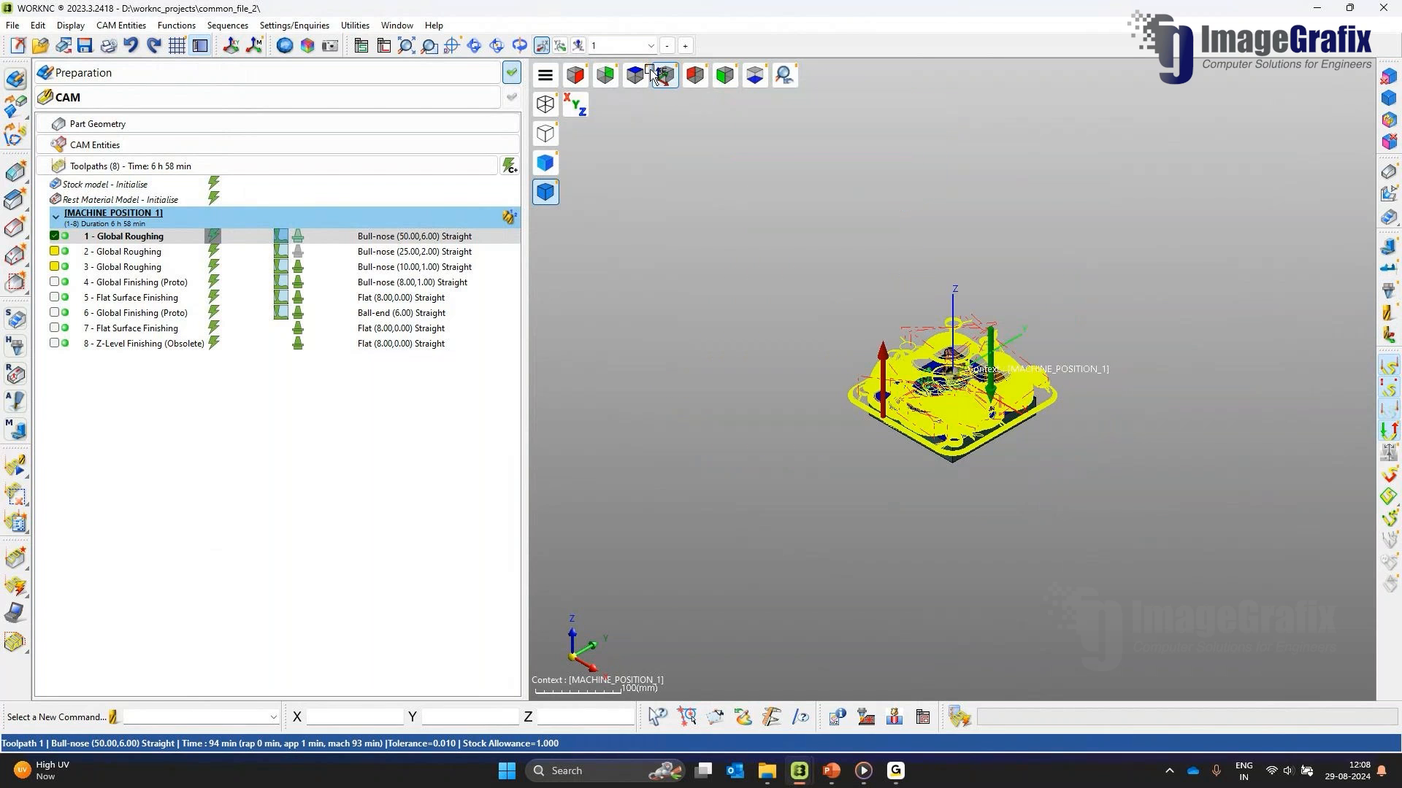
{"action": "left_click", "coordinate": [655, 74]}
{"action": "left_click", "coordinate": [54, 235]}
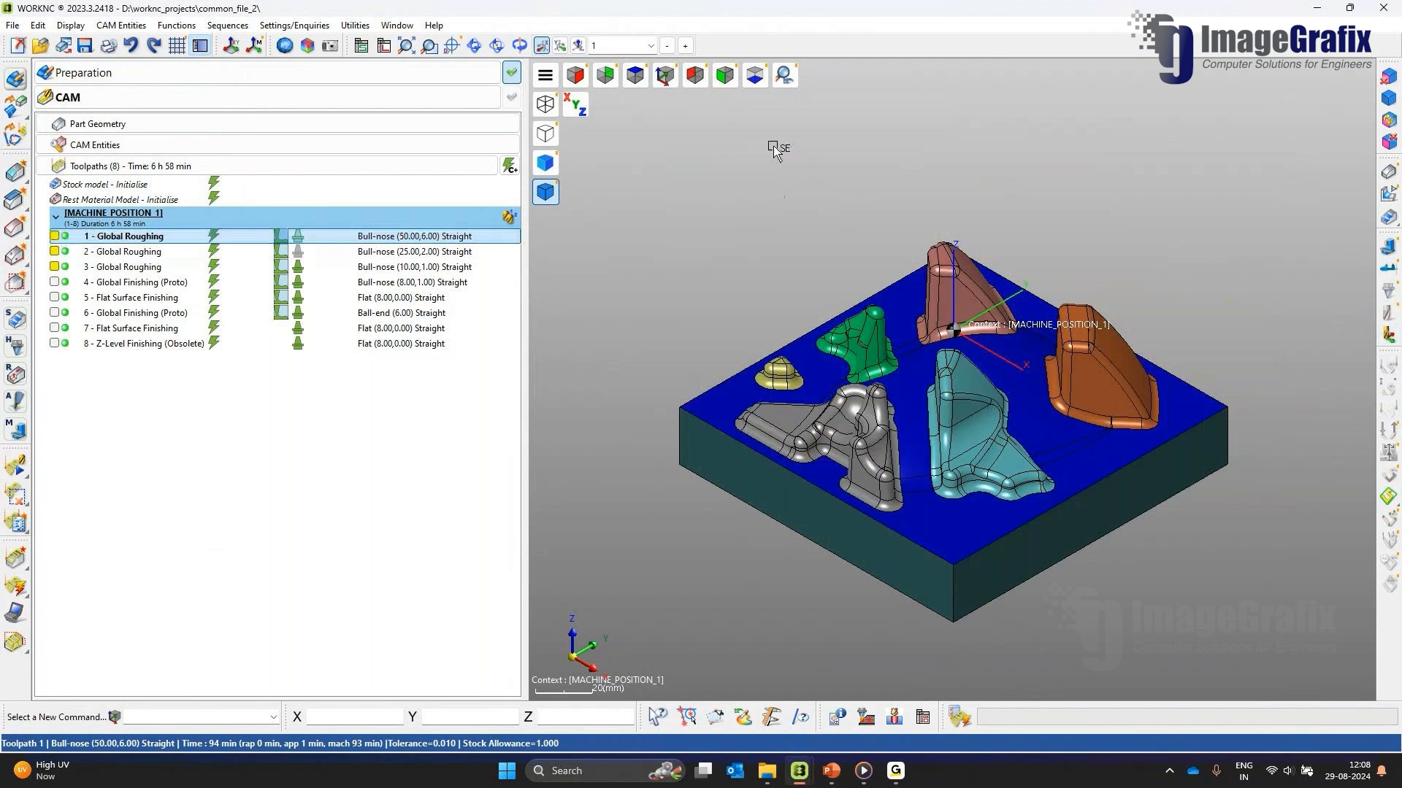
{"action": "left_click", "coordinate": [665, 74]}
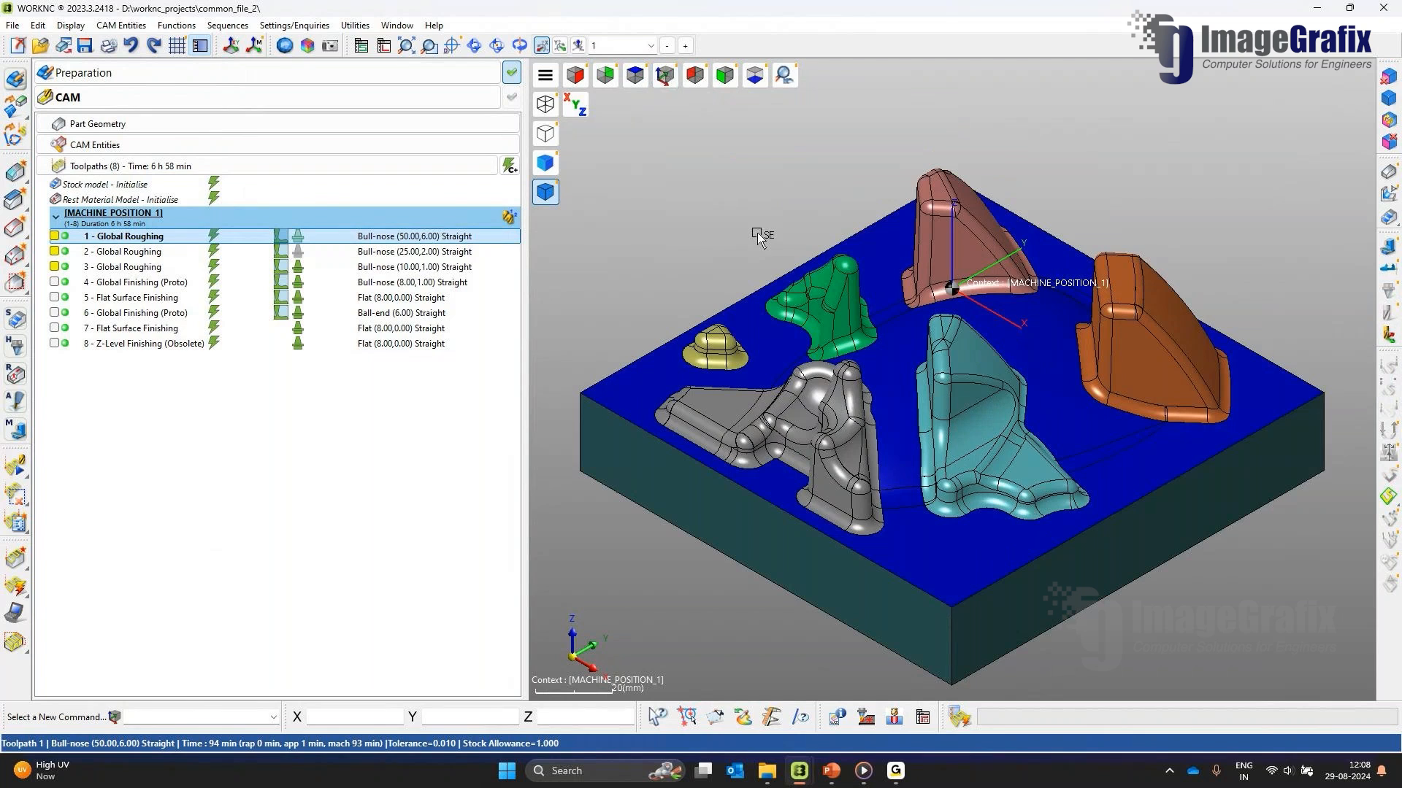
Step: Display toolpath 2 with its cutter and holder, inspect the re-roughed areas between the parts, and hide the toolpath again
{"action": "left_click", "coordinate": [203, 256]}
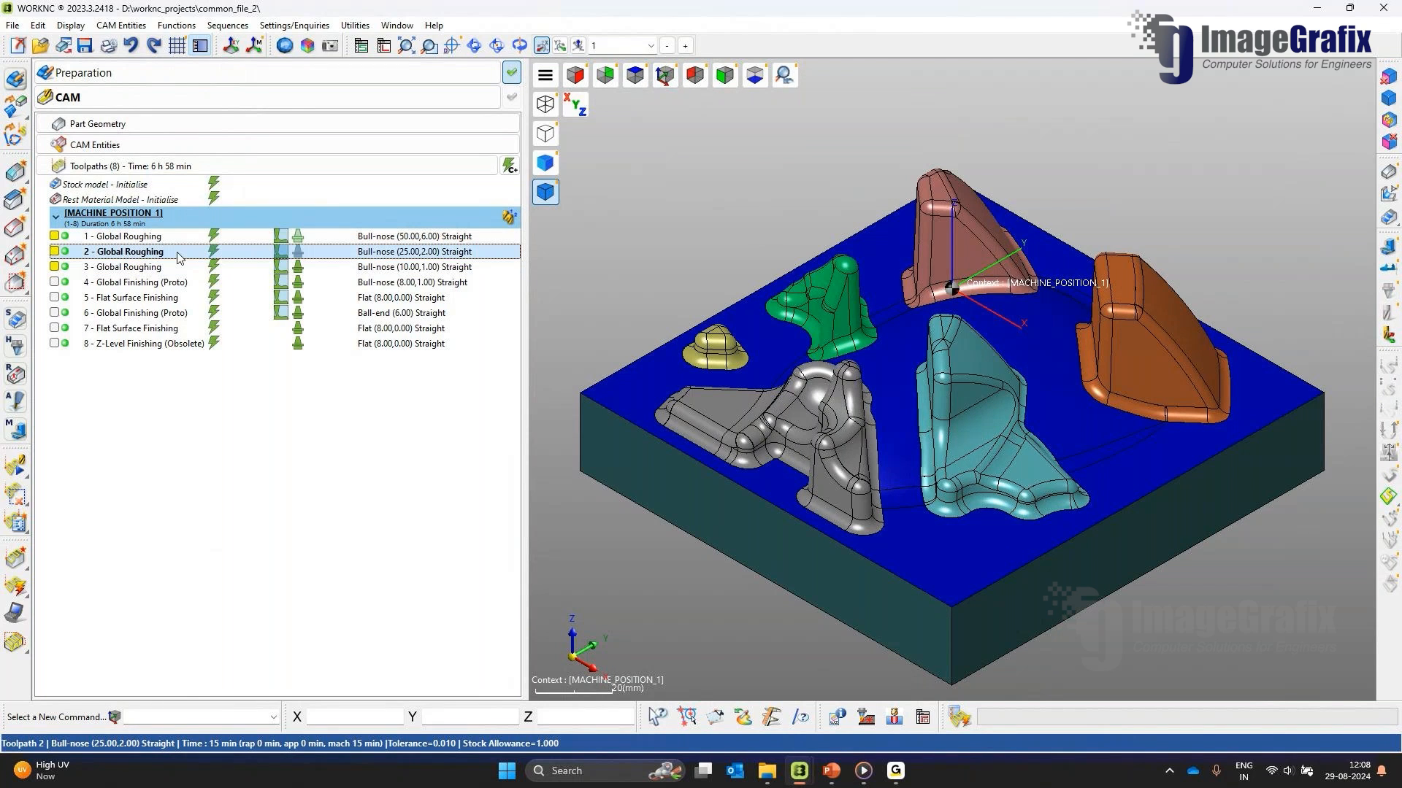
{"action": "middle_click_drag", "start_coordinate": [909, 361], "coordinate": [886, 387]}
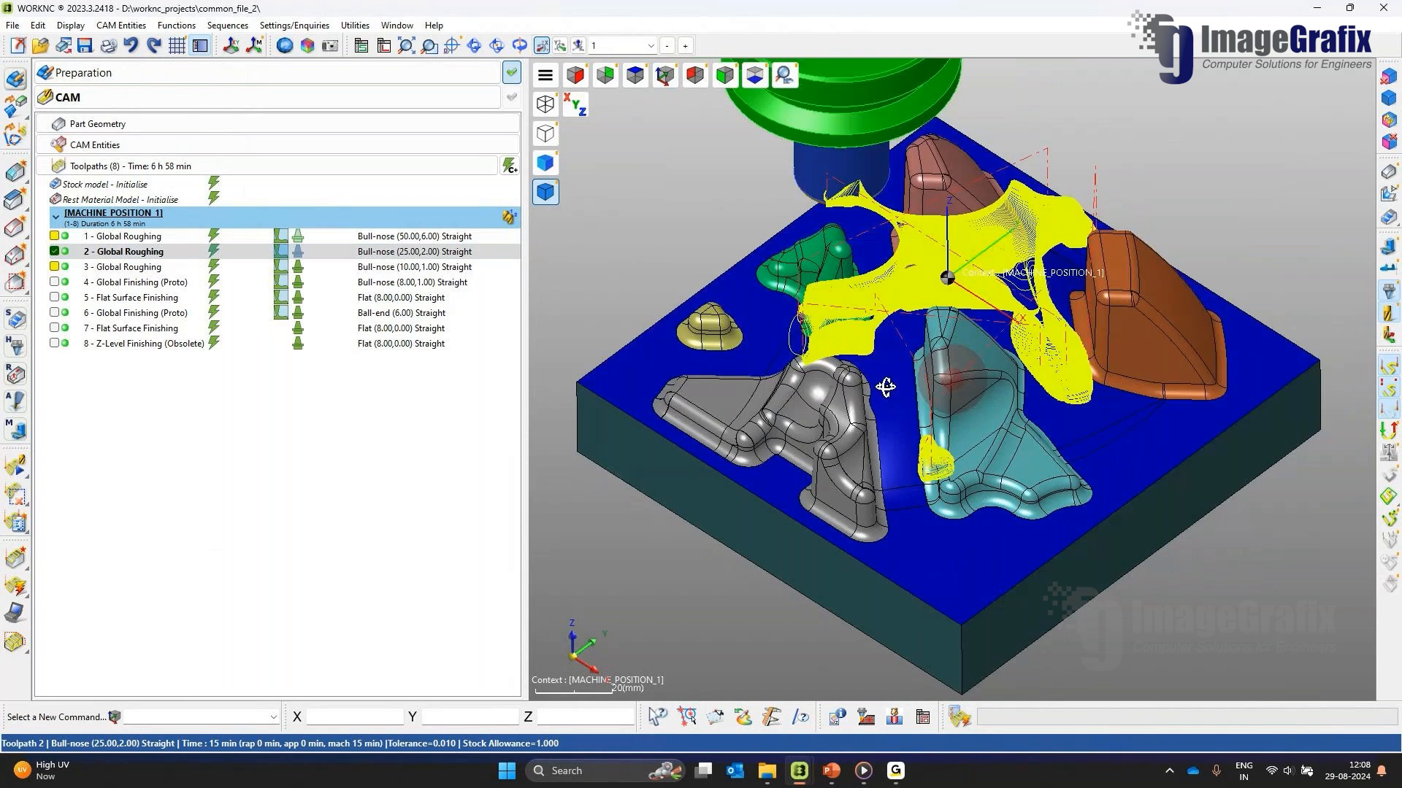
{"action": "scroll", "coordinate": [940, 467], "scroll_direction": "up", "scroll_amount": 5}
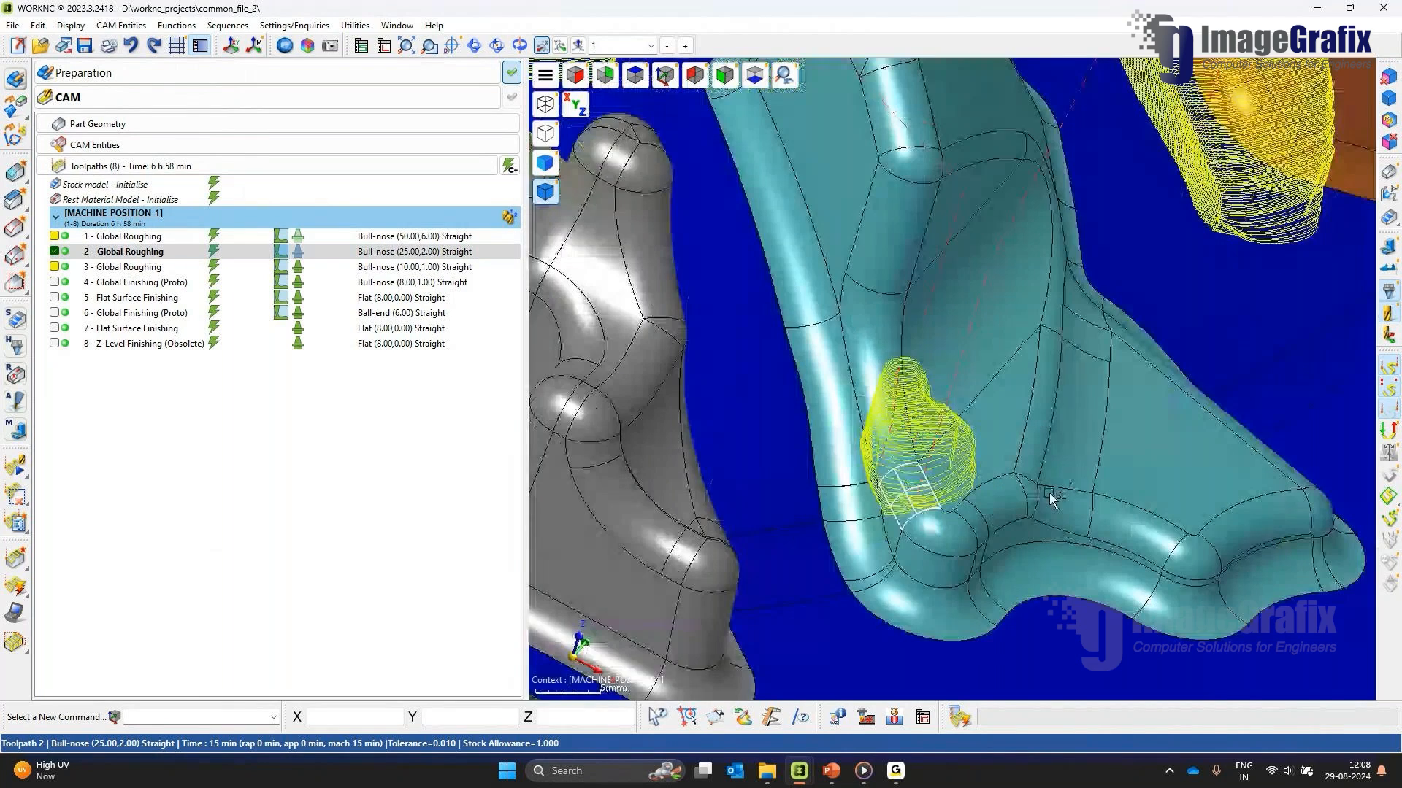
{"action": "scroll", "coordinate": [1051, 498], "scroll_direction": "down", "scroll_amount": 8}
{"action": "scroll", "coordinate": [938, 425], "scroll_direction": "up", "scroll_amount": 3}
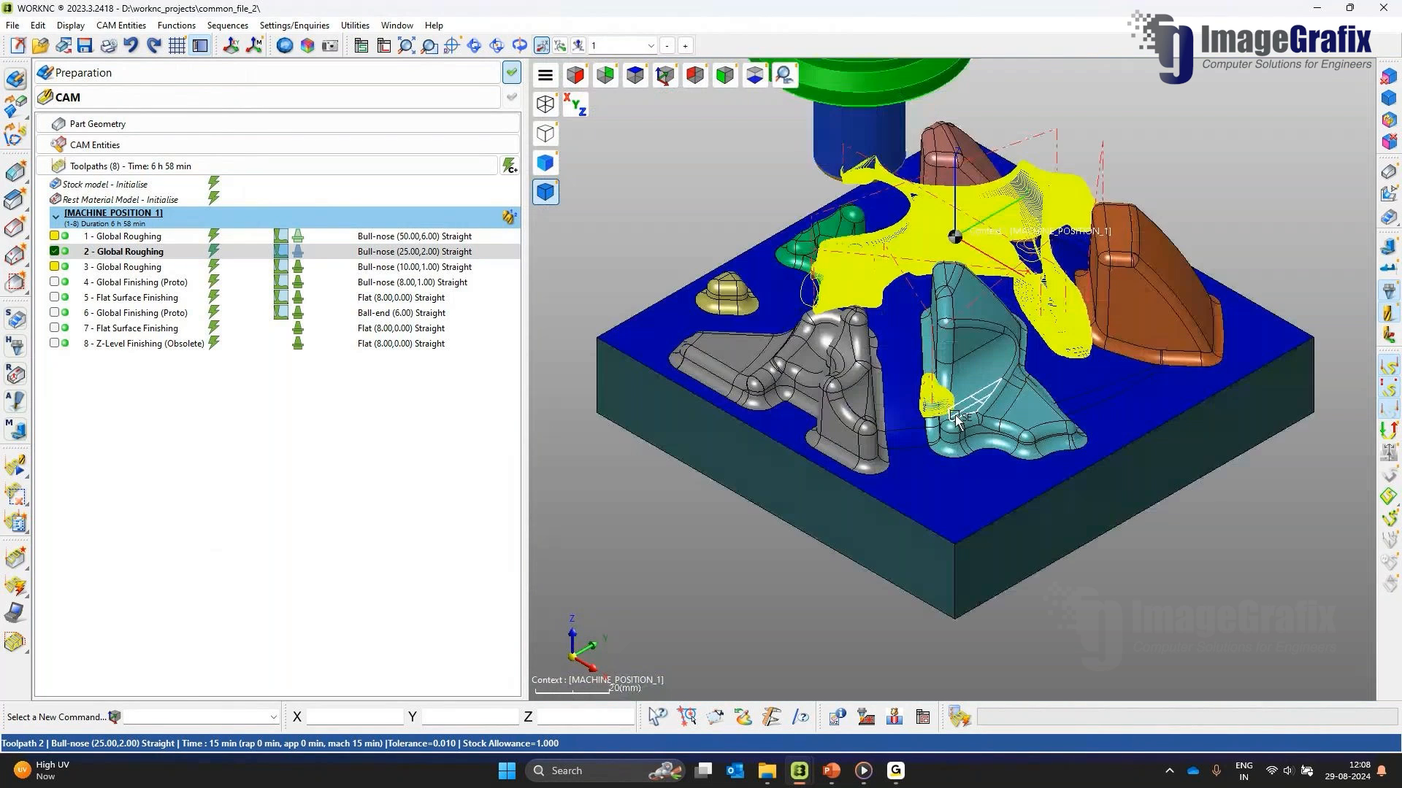
{"action": "scroll", "coordinate": [924, 427], "scroll_direction": "up", "scroll_amount": 4}
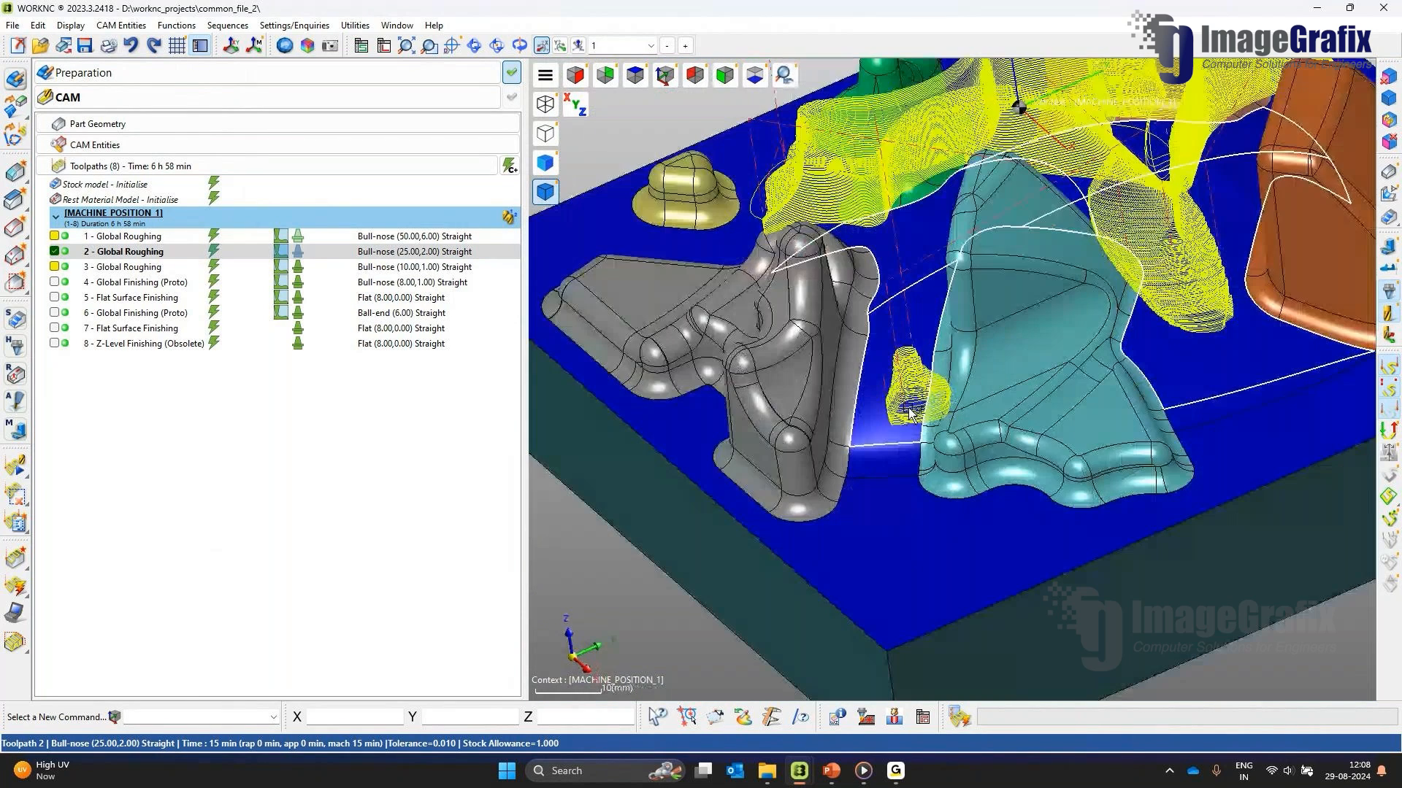
{"action": "left_click", "coordinate": [55, 252]}
{"action": "left_click", "coordinate": [54, 252]}
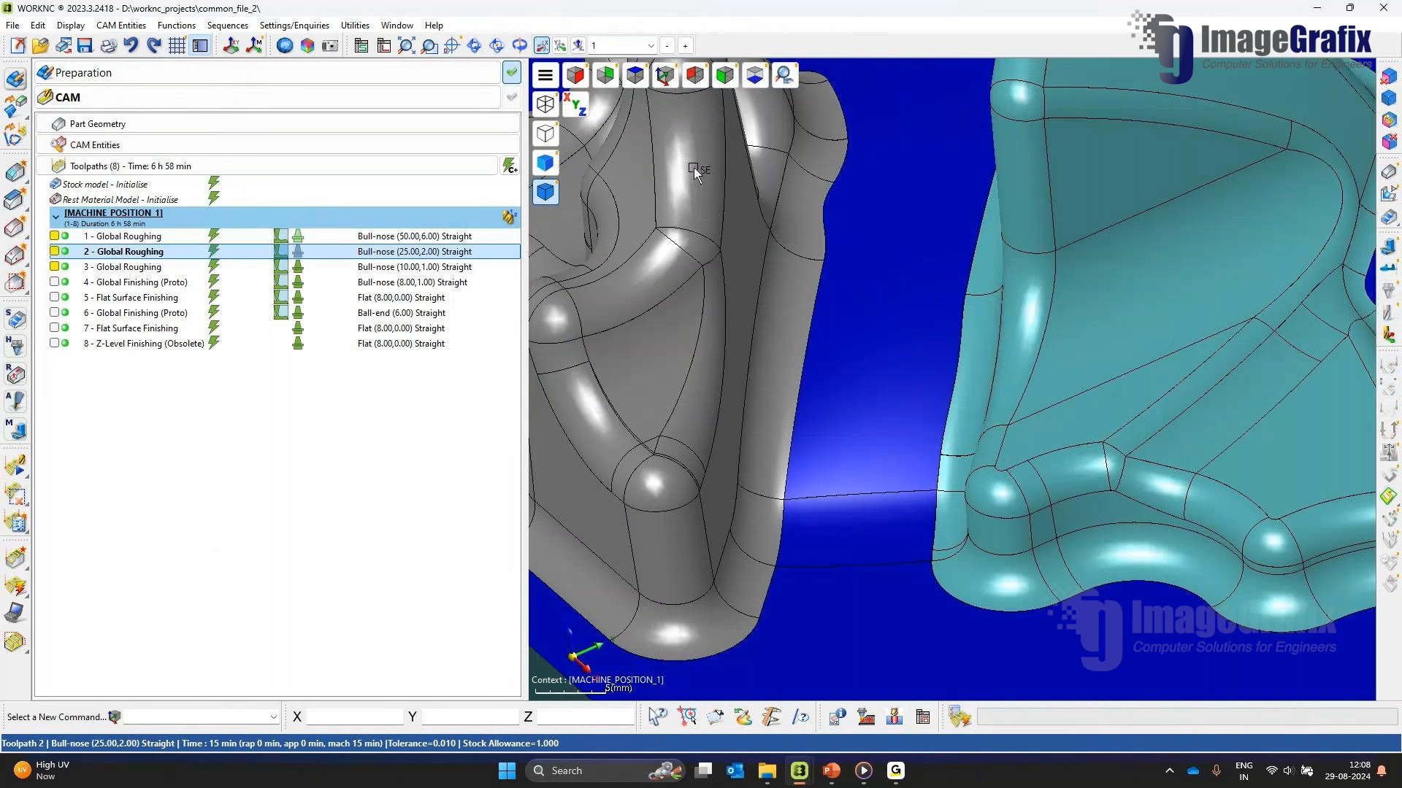
{"action": "left_click", "coordinate": [664, 76]}
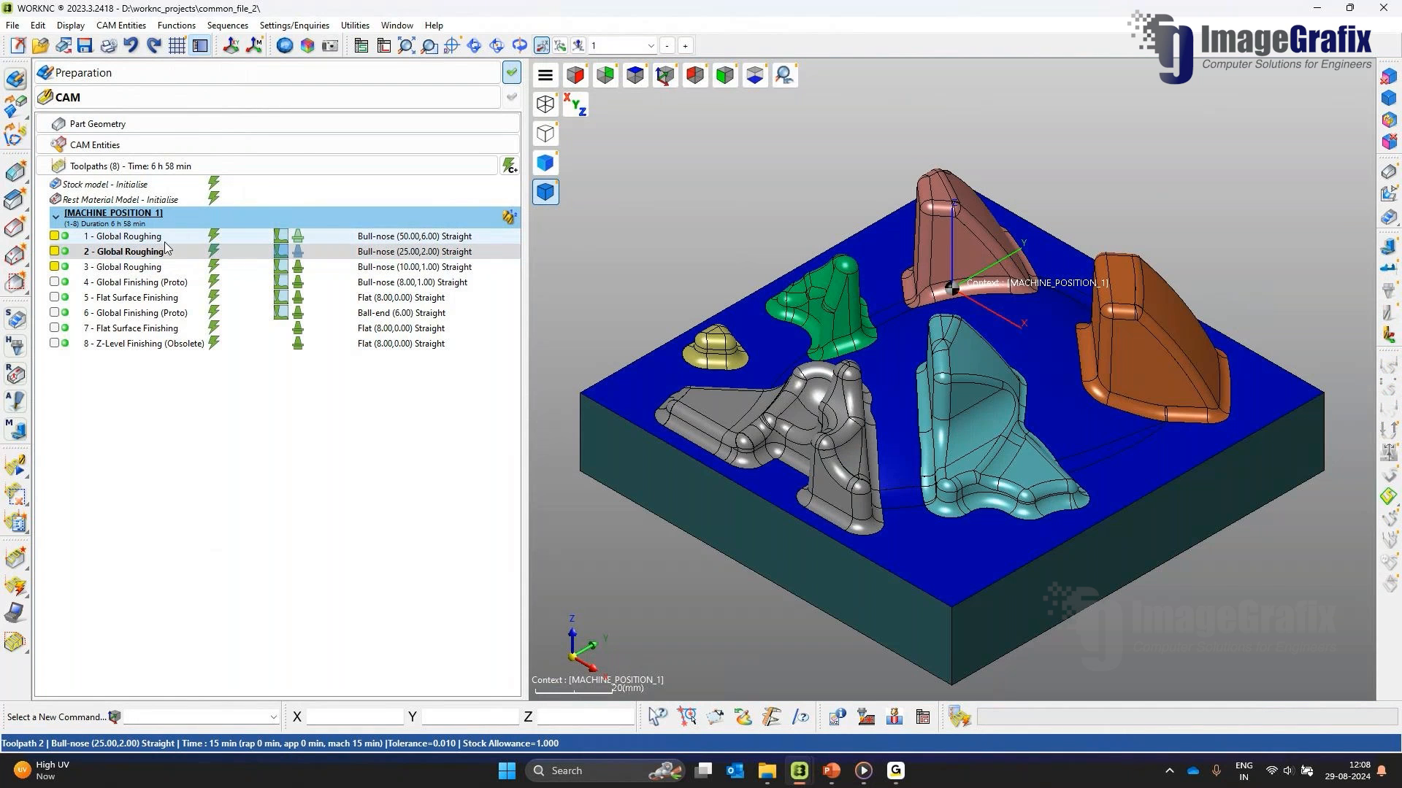
Step: Expand the part geometry list, display the Initial state of the 3D stock model for inspection, and hide it
{"action": "left_click", "coordinate": [285, 239]}
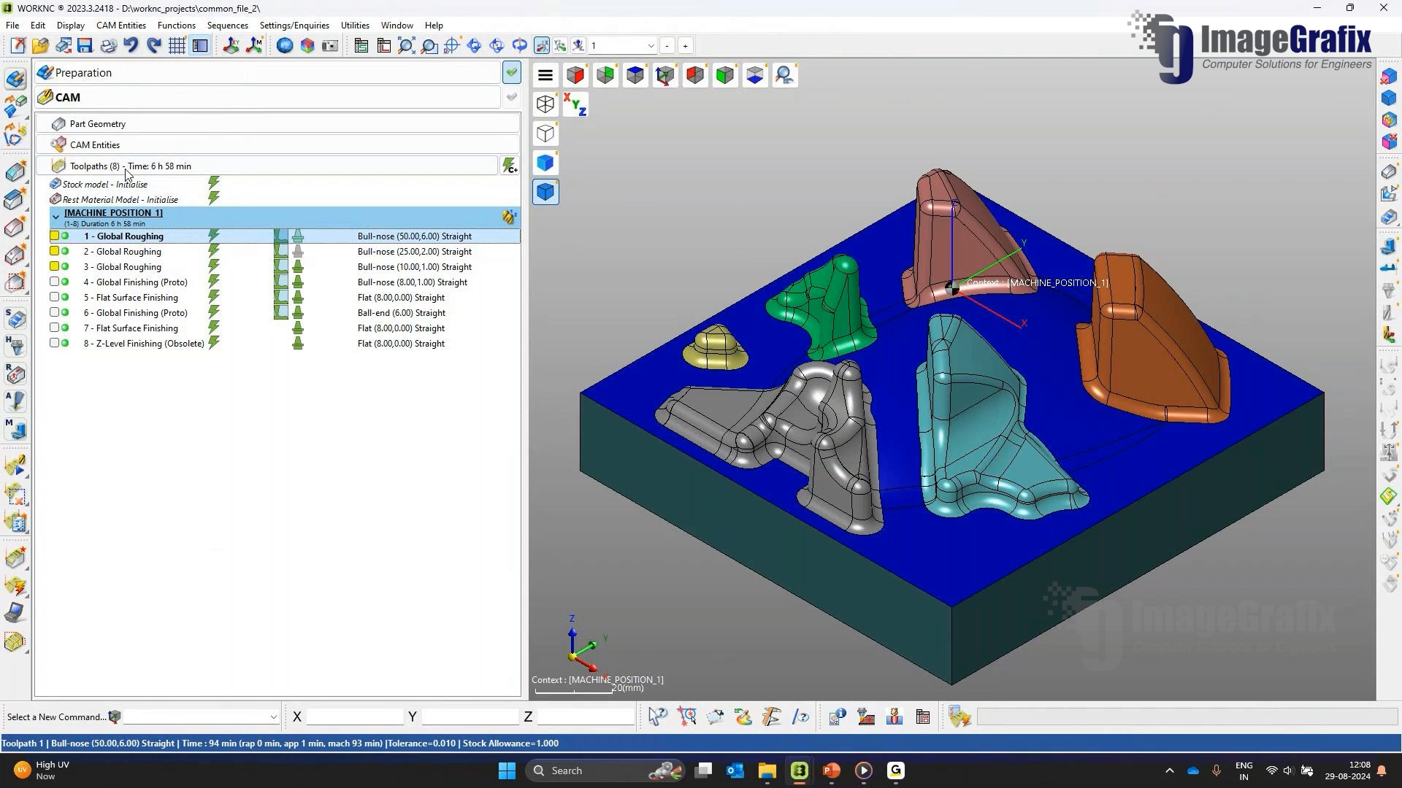
{"action": "left_click", "coordinate": [154, 128]}
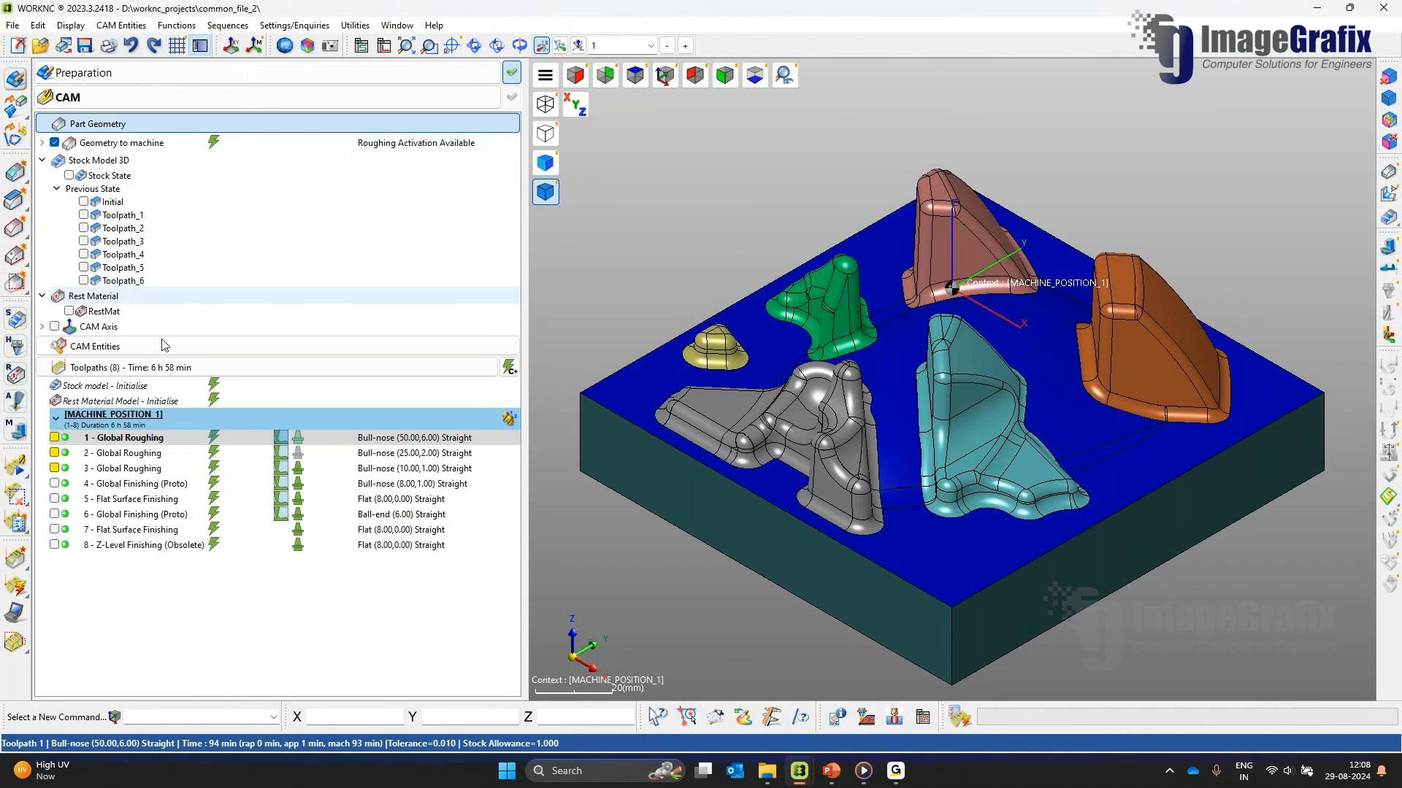
{"action": "right_click", "coordinate": [85, 204]}
{"action": "left_click", "coordinate": [83, 201]}
{"action": "right_click", "coordinate": [117, 203]}
{"action": "left_click", "coordinate": [182, 256]}
{"action": "mouse_move", "coordinate": [949, 368]}
{"action": "middle_mouse_down"}
{"action": "mouse_move", "coordinate": [971, 367]}
{"action": "mouse_move", "coordinate": [877, 362]}
{"action": "mouse_move", "coordinate": [995, 369]}
{"action": "mouse_move", "coordinate": [1027, 407]}
{"action": "mouse_move", "coordinate": [1011, 415]}
{"action": "mouse_move", "coordinate": [912, 365]}
{"action": "middle_mouse_up"}
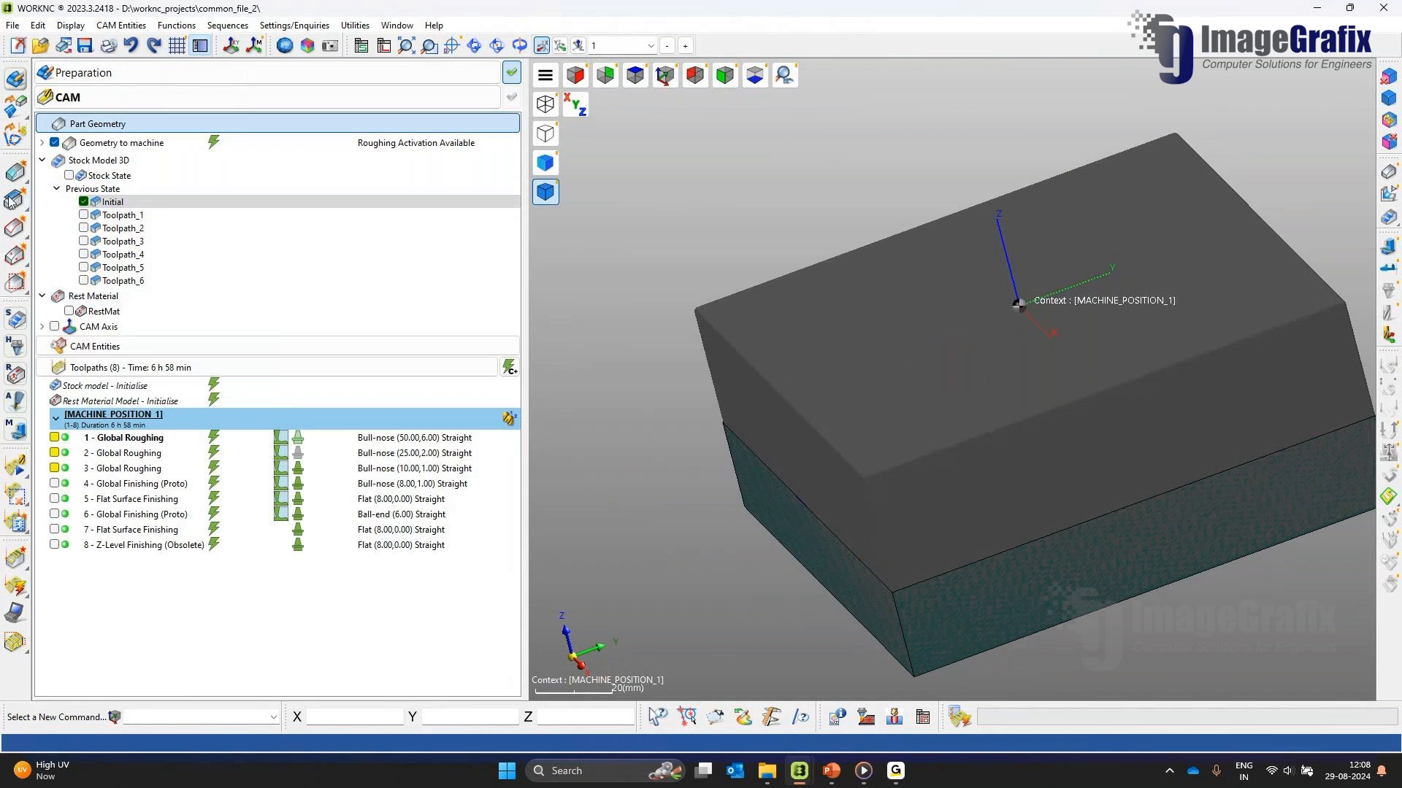
{"action": "left_click", "coordinate": [85, 202]}
Step: Display the Toolpath_1 state of the 3D stock model, inspect the remaining material from several angles, and hide it
{"action": "left_click", "coordinate": [84, 215]}
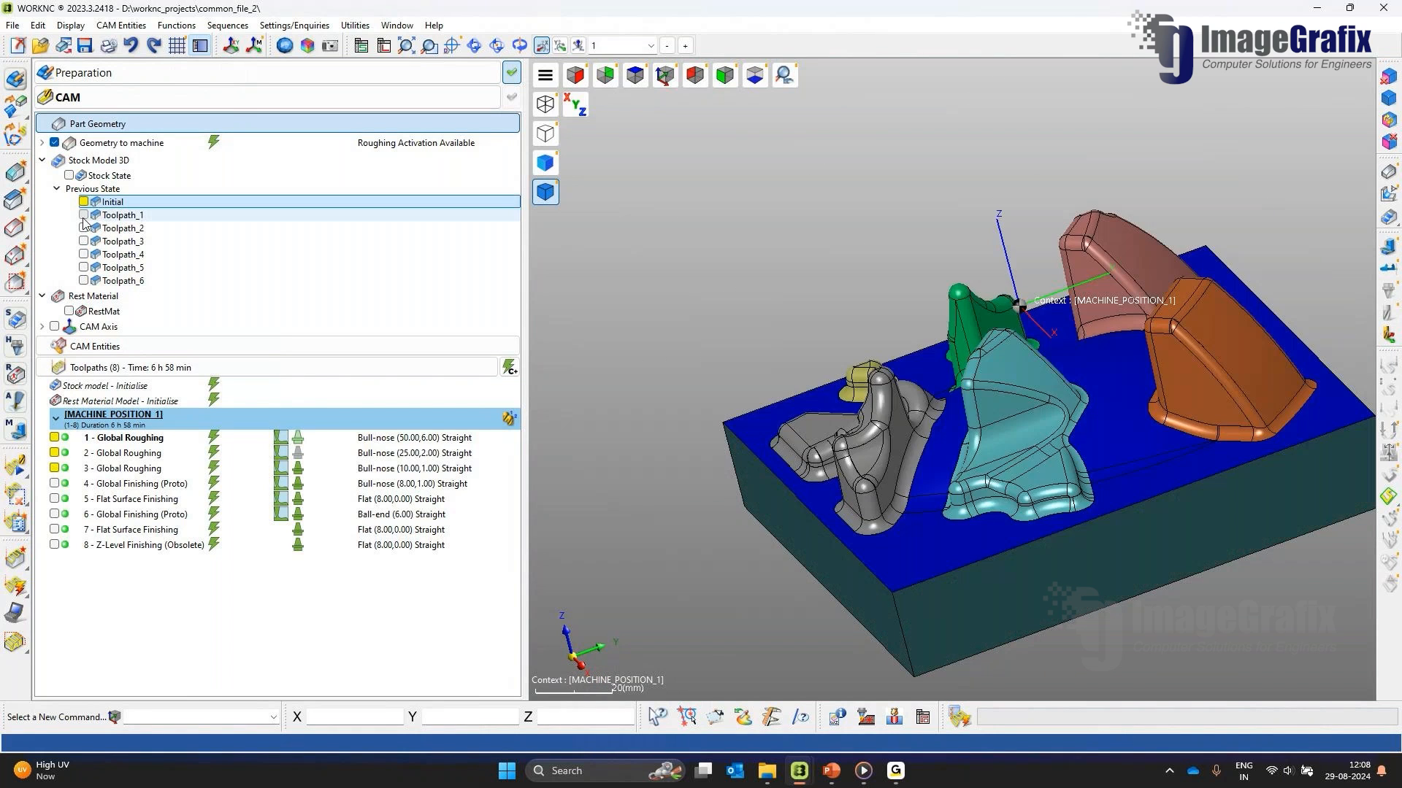
{"action": "right_click", "coordinate": [111, 217]}
{"action": "left_click", "coordinate": [168, 271]}
{"action": "mouse_move", "coordinate": [811, 318]}
{"action": "middle_mouse_down"}
{"action": "mouse_move", "coordinate": [900, 344]}
{"action": "mouse_move", "coordinate": [941, 373]}
{"action": "mouse_move", "coordinate": [927, 383]}
{"action": "mouse_move", "coordinate": [904, 381]}
{"action": "mouse_move", "coordinate": [892, 331]}
{"action": "mouse_move", "coordinate": [903, 309]}
{"action": "mouse_move", "coordinate": [978, 293]}
{"action": "mouse_move", "coordinate": [935, 316]}
{"action": "mouse_move", "coordinate": [960, 338]}
{"action": "mouse_move", "coordinate": [882, 330]}
{"action": "middle_mouse_up"}
{"action": "left_click", "coordinate": [84, 215]}
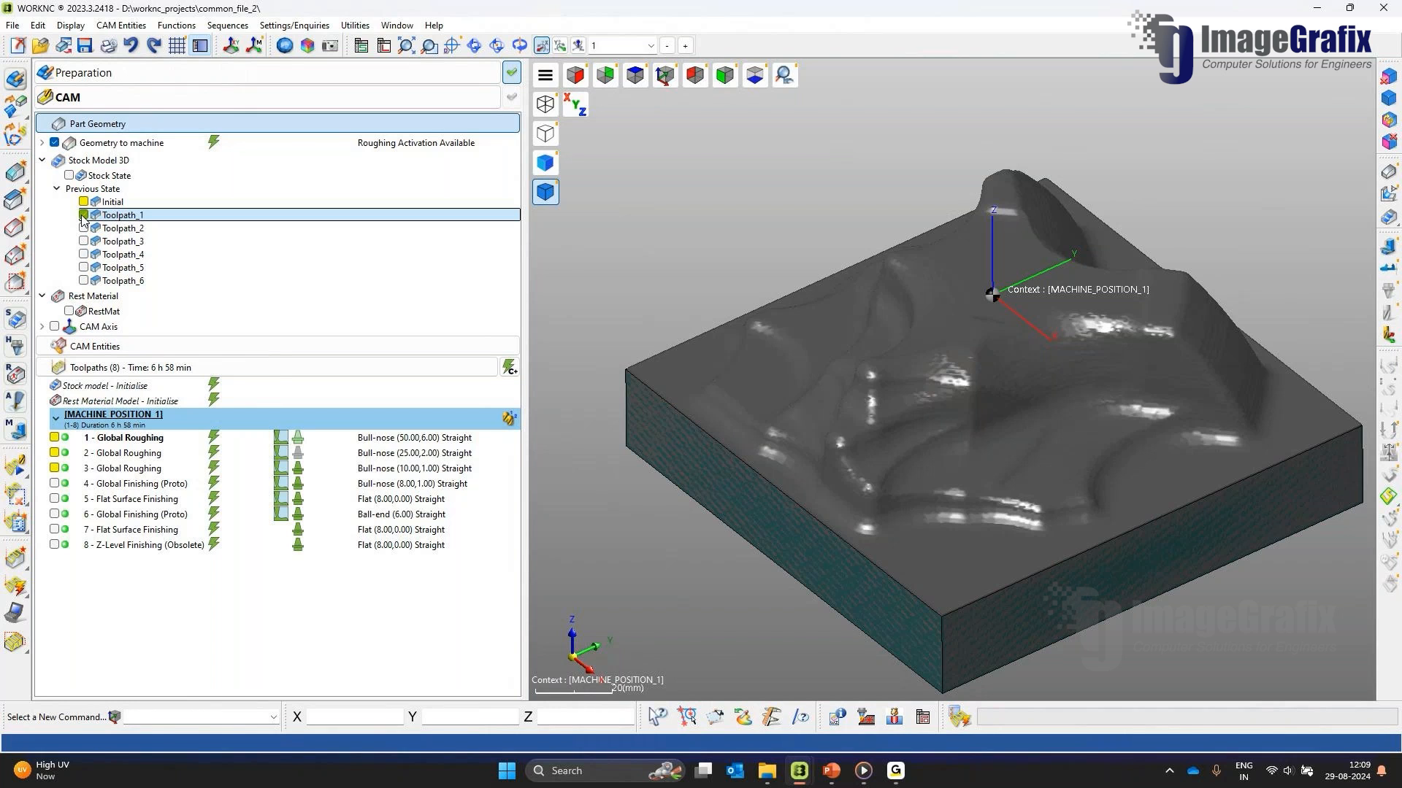
{"action": "left_click", "coordinate": [84, 215]}
Step: Display toolpath 2 and review its pocket selection, stock and Restrict Machining Areas parameters without changing them
{"action": "left_click", "coordinate": [158, 454]}
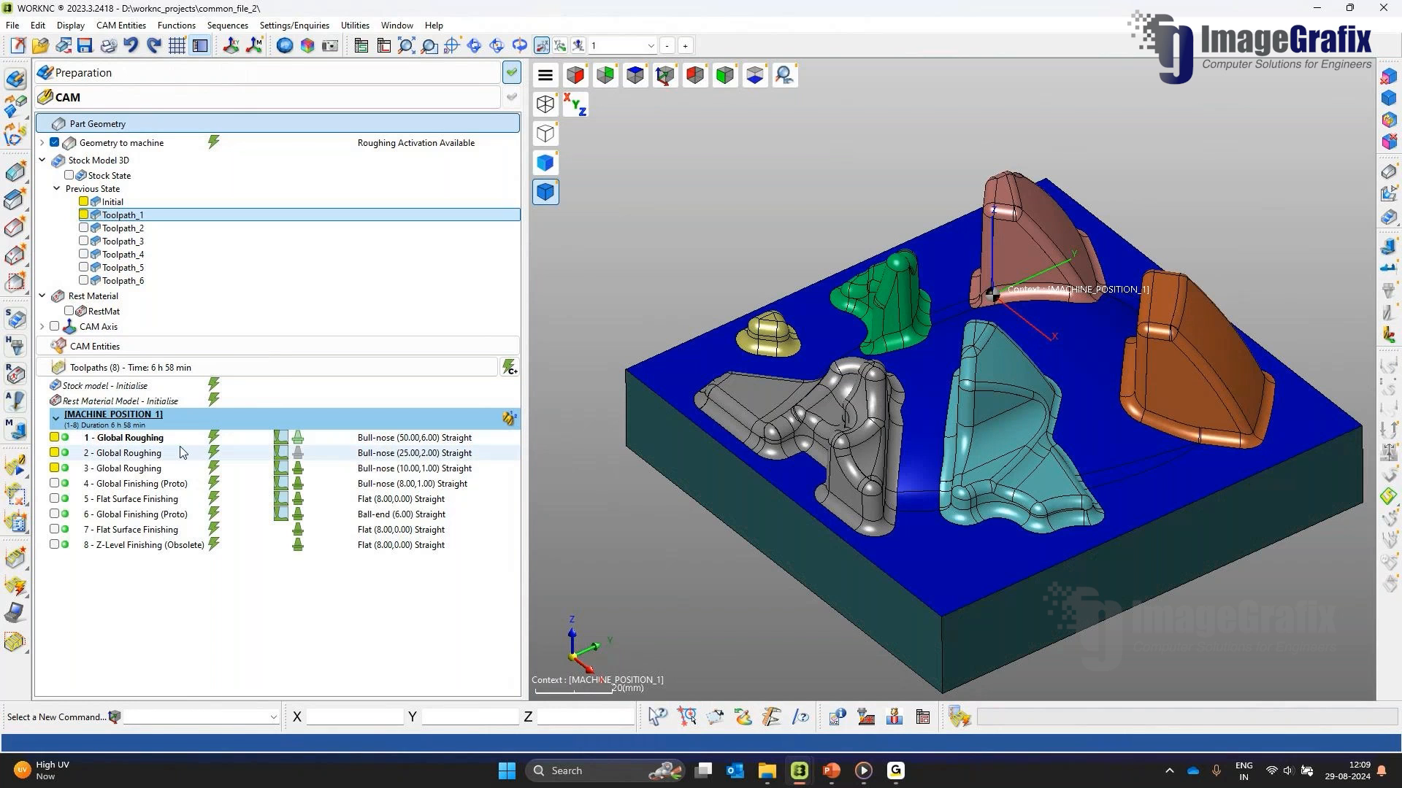
{"action": "middle_click_drag", "start_coordinate": [845, 409], "coordinate": [681, 428]}
{"action": "left_click", "coordinate": [214, 453]}
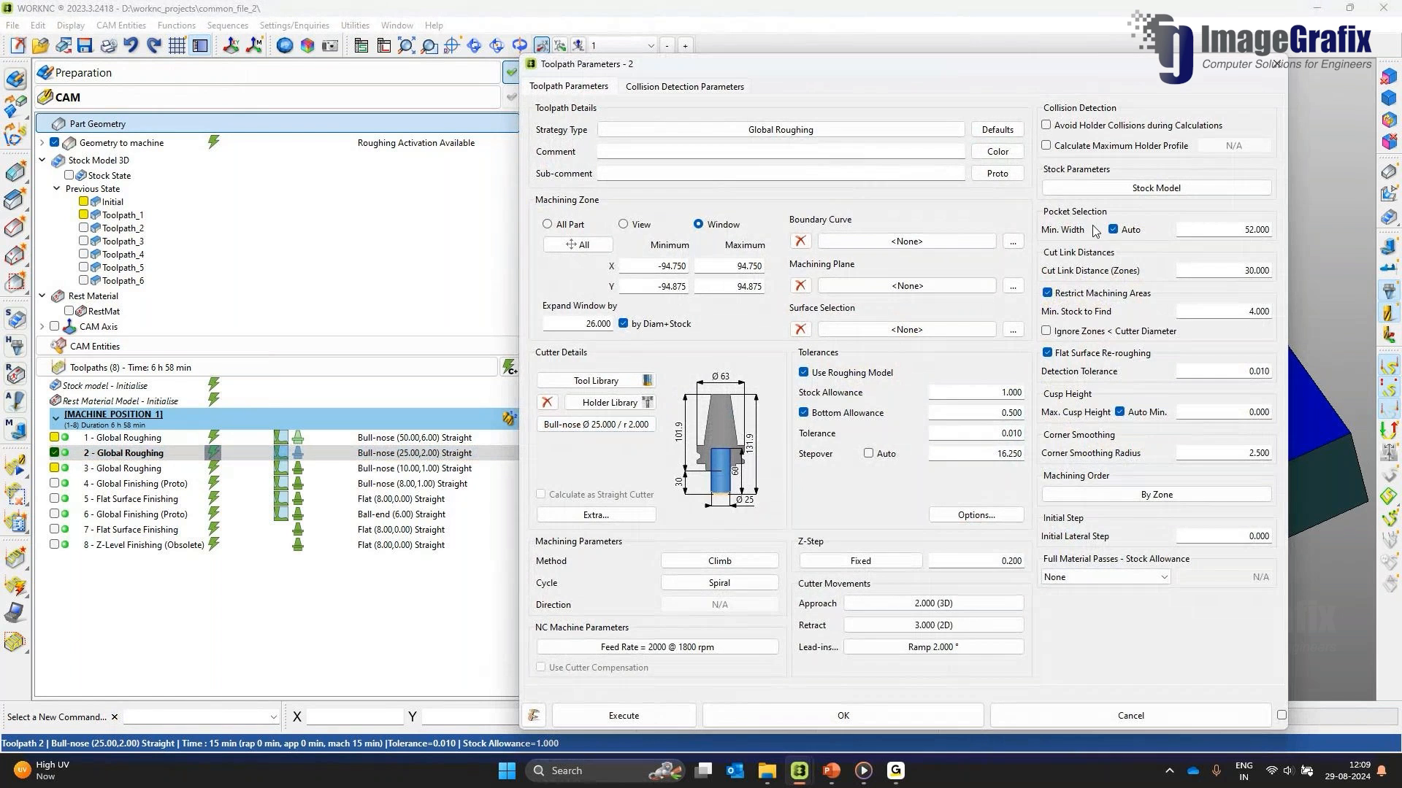
{"action": "left_click", "coordinate": [1058, 708]}
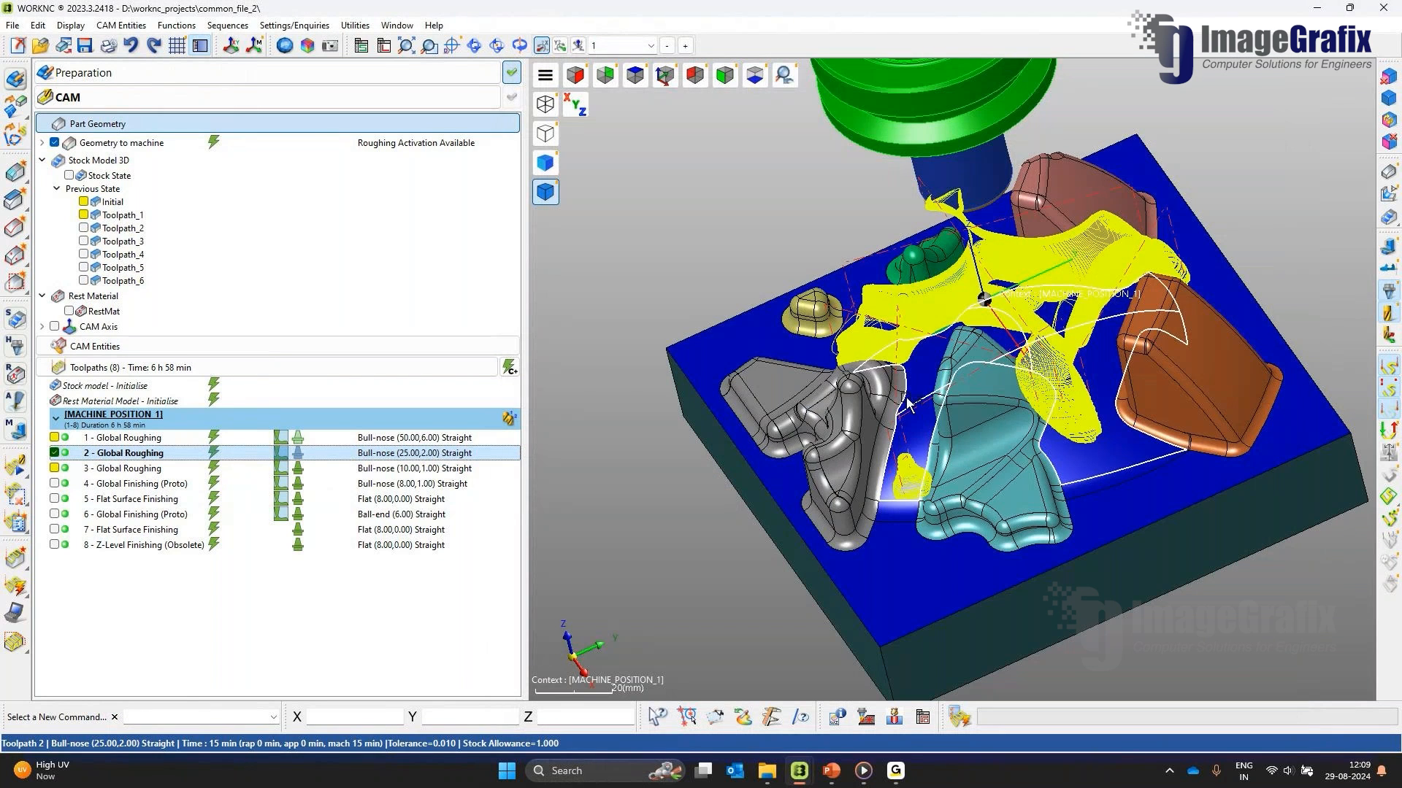
Step: Examine toolpath 2 between the grey and teal parts, together with its cutter and holder
{"action": "scroll", "coordinate": [913, 438], "scroll_direction": "up", "scroll_amount": 5}
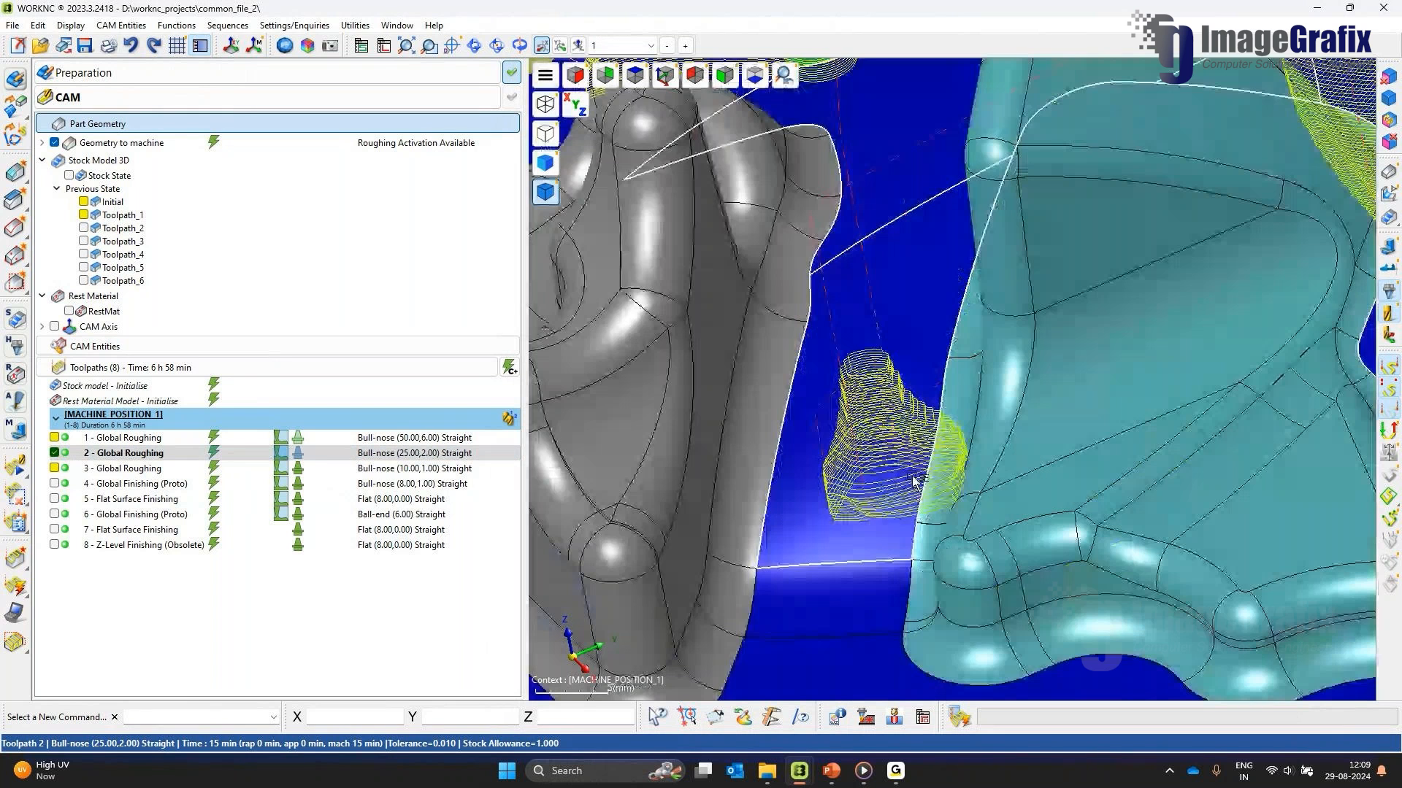
{"action": "scroll", "coordinate": [966, 358], "scroll_direction": "down", "scroll_amount": 10}
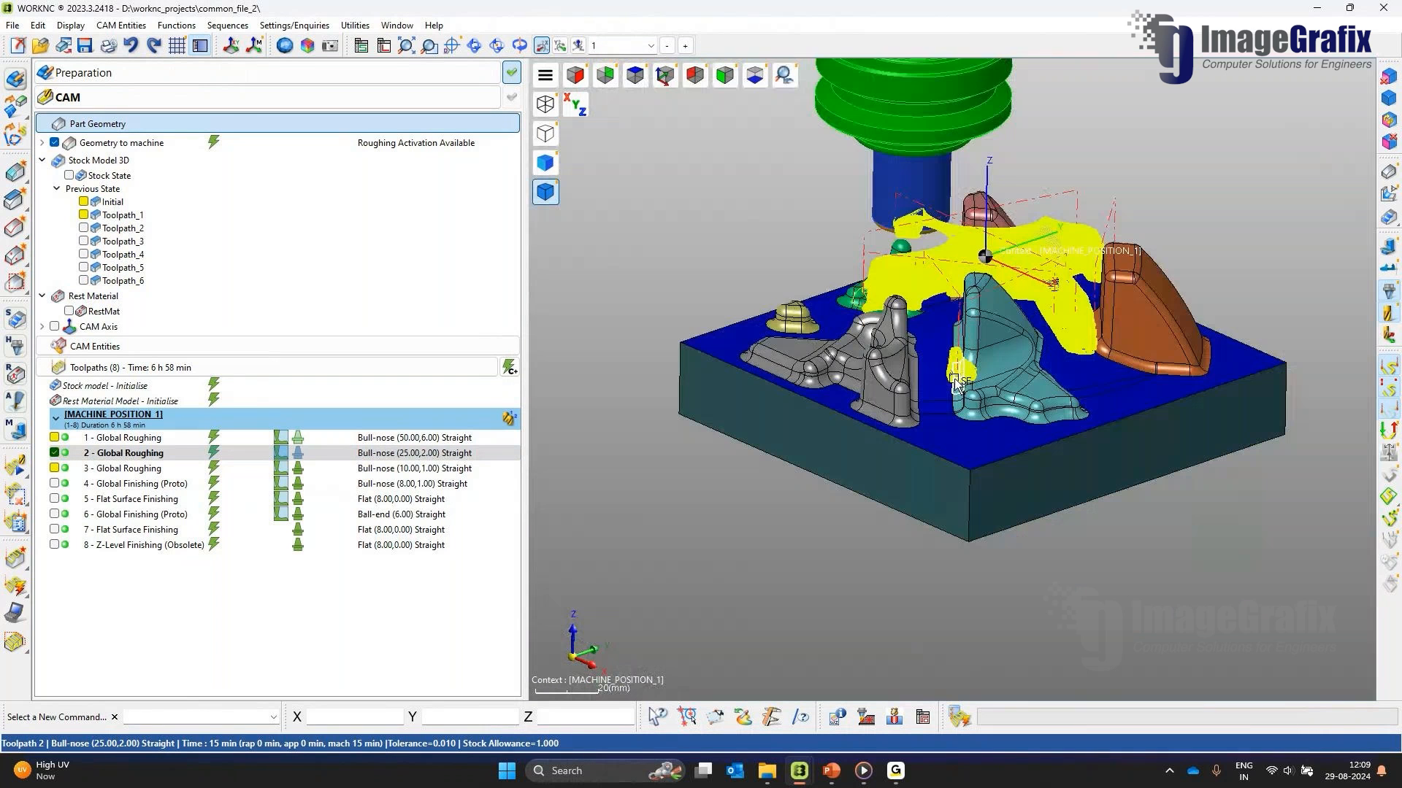
{"action": "scroll", "coordinate": [1033, 332], "scroll_direction": "down", "scroll_amount": 6}
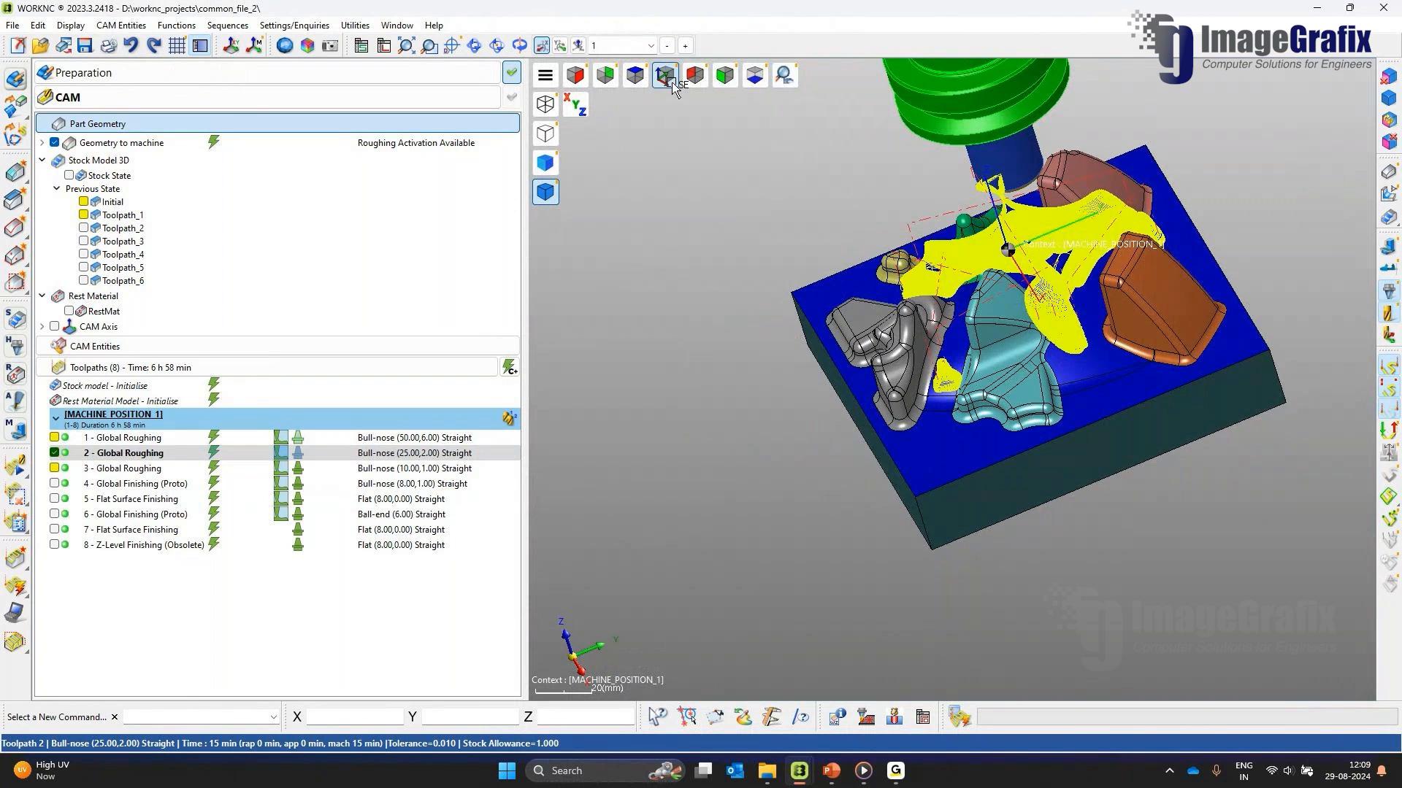
{"action": "scroll", "coordinate": [969, 335], "scroll_direction": "up", "scroll_amount": 4}
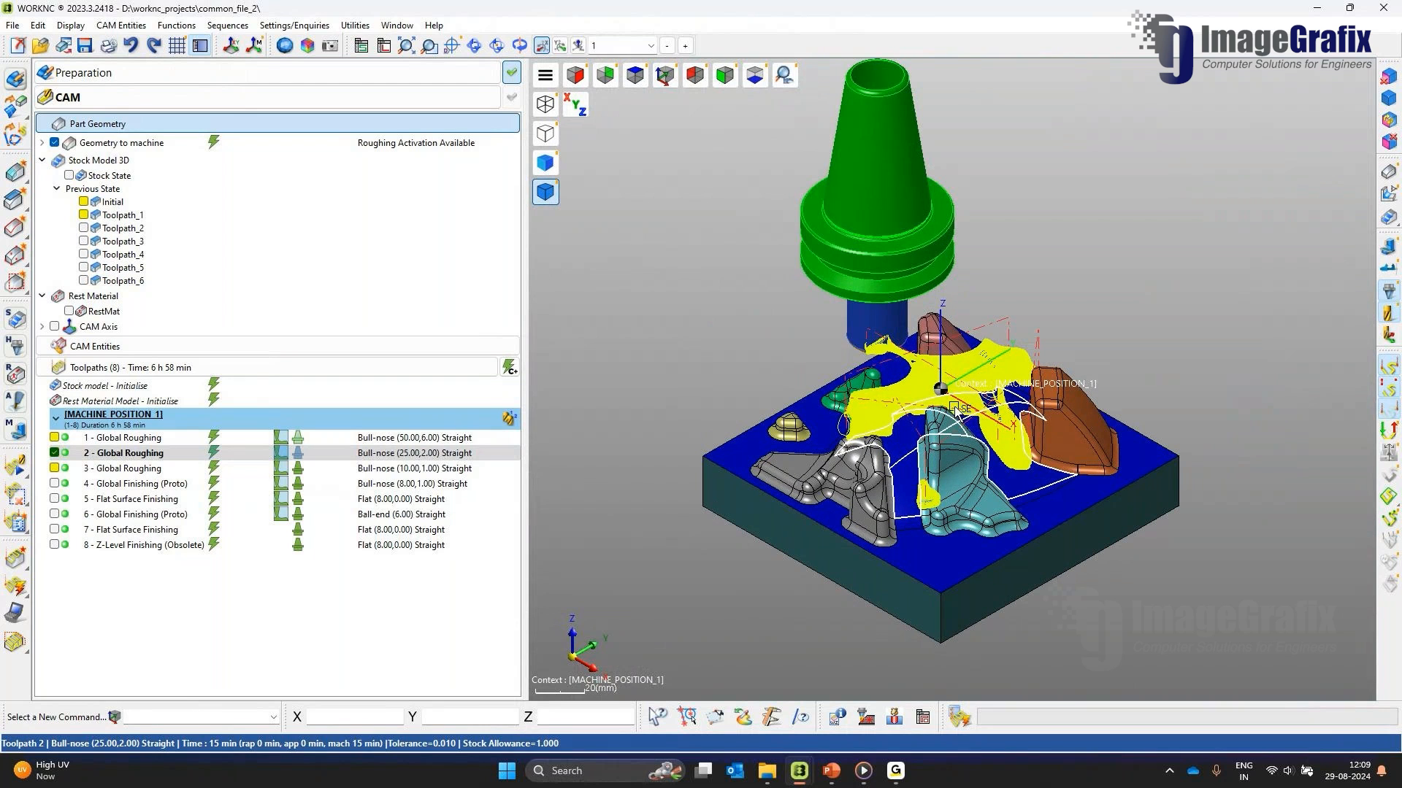
{"action": "scroll", "coordinate": [953, 409], "scroll_direction": "up", "scroll_amount": 3}
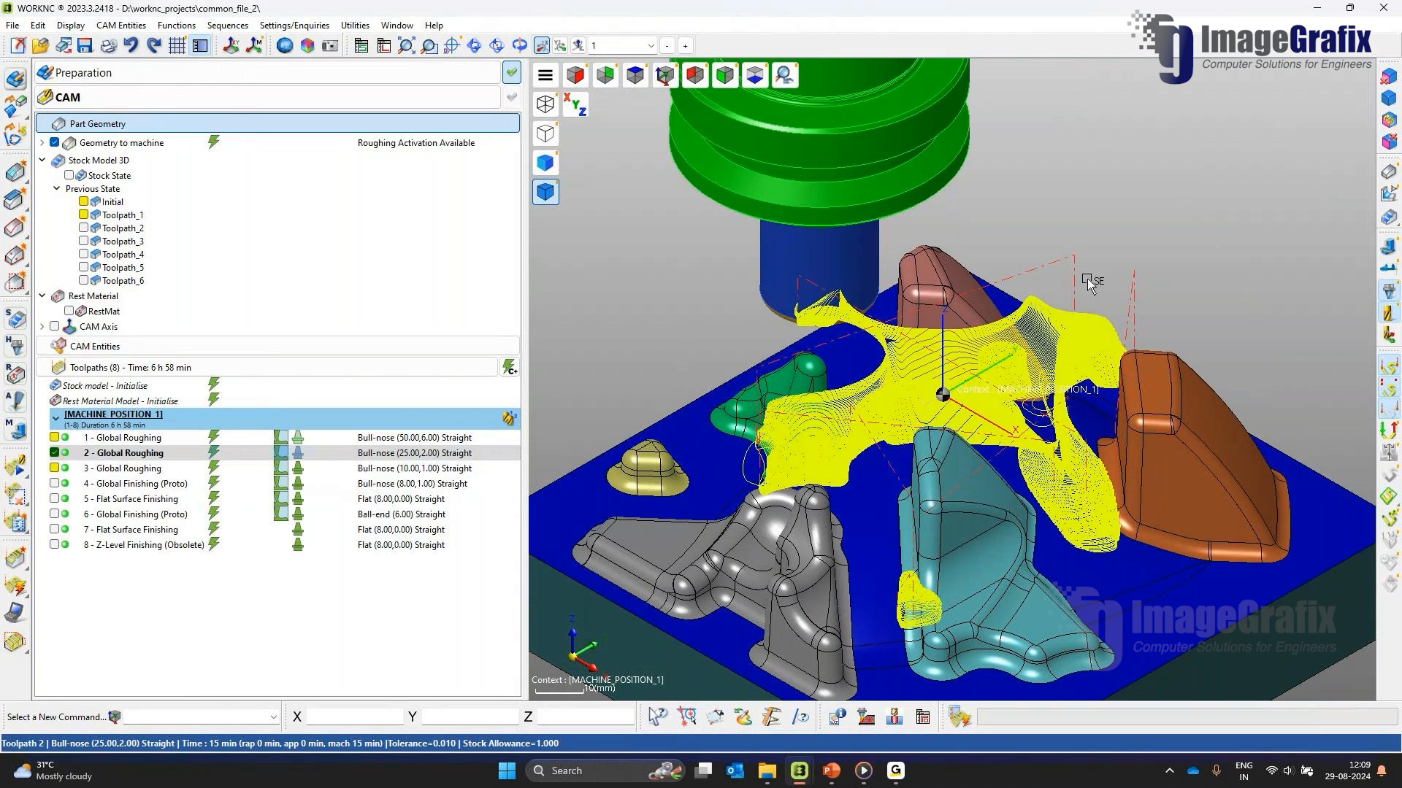
Step: Display Global Roughing toolpath 3 instead of toolpath 2 and inspect its passes around the parts from several angles
{"action": "left_click", "coordinate": [697, 74]}
{"action": "left_click", "coordinate": [144, 468]}
{"action": "middle_click_drag", "start_coordinate": [654, 536], "coordinate": [904, 457]}
{"action": "scroll", "coordinate": [901, 416], "scroll_direction": "up", "scroll_amount": 3}
{"action": "scroll", "coordinate": [905, 418], "scroll_direction": "up", "scroll_amount": 2}
{"action": "middle_click_drag", "start_coordinate": [897, 408], "coordinate": [841, 375]}
{"action": "scroll", "coordinate": [1080, 416], "scroll_direction": "up", "scroll_amount": 3}
{"action": "scroll", "coordinate": [939, 515], "scroll_direction": "down", "scroll_amount": 4}
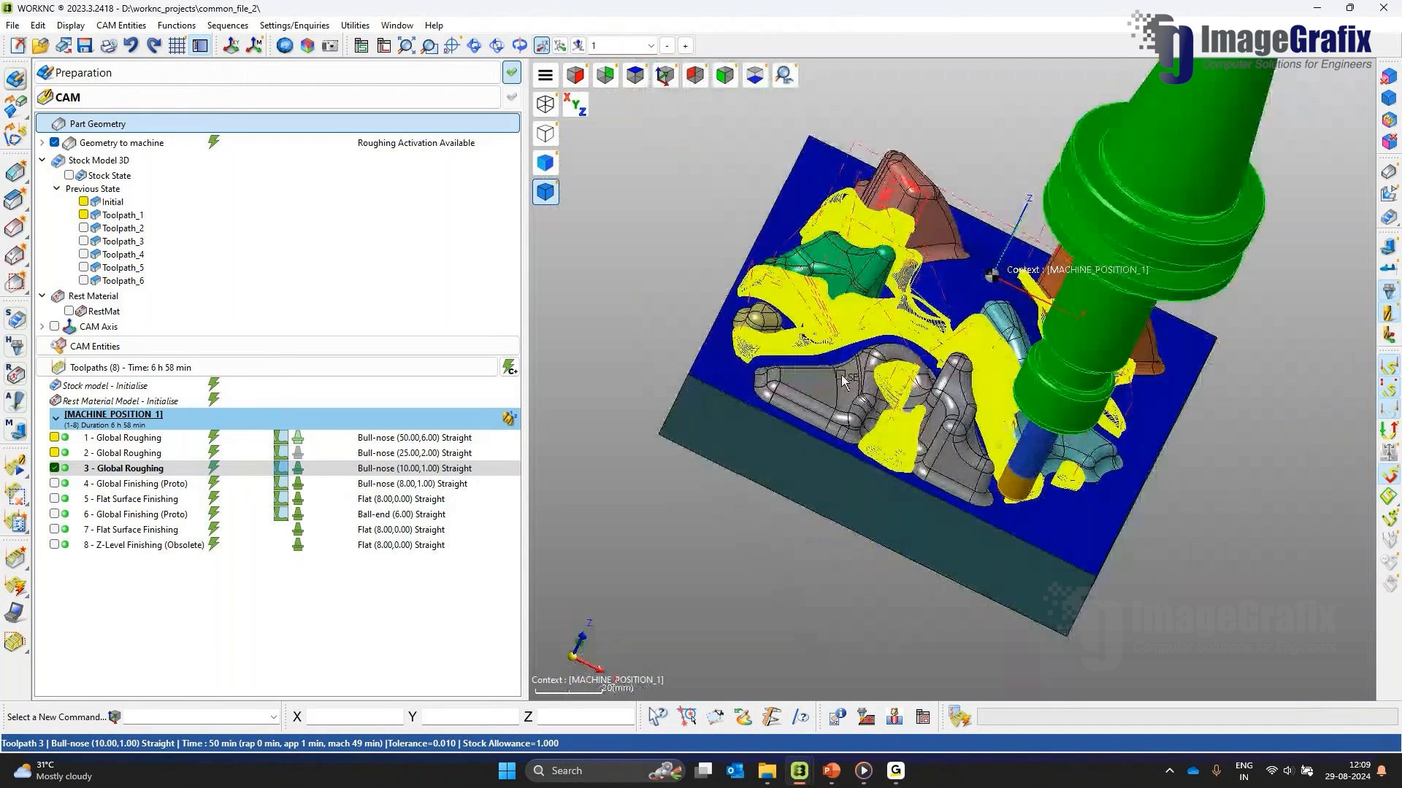
{"action": "scroll", "coordinate": [940, 454], "scroll_direction": "up", "scroll_amount": 3}
{"action": "scroll", "coordinate": [939, 453], "scroll_direction": "up", "scroll_amount": 2}
{"action": "middle_click_drag", "start_coordinate": [939, 452], "coordinate": [788, 406]}
{"action": "scroll", "coordinate": [802, 368], "scroll_direction": "down", "scroll_amount": 3}
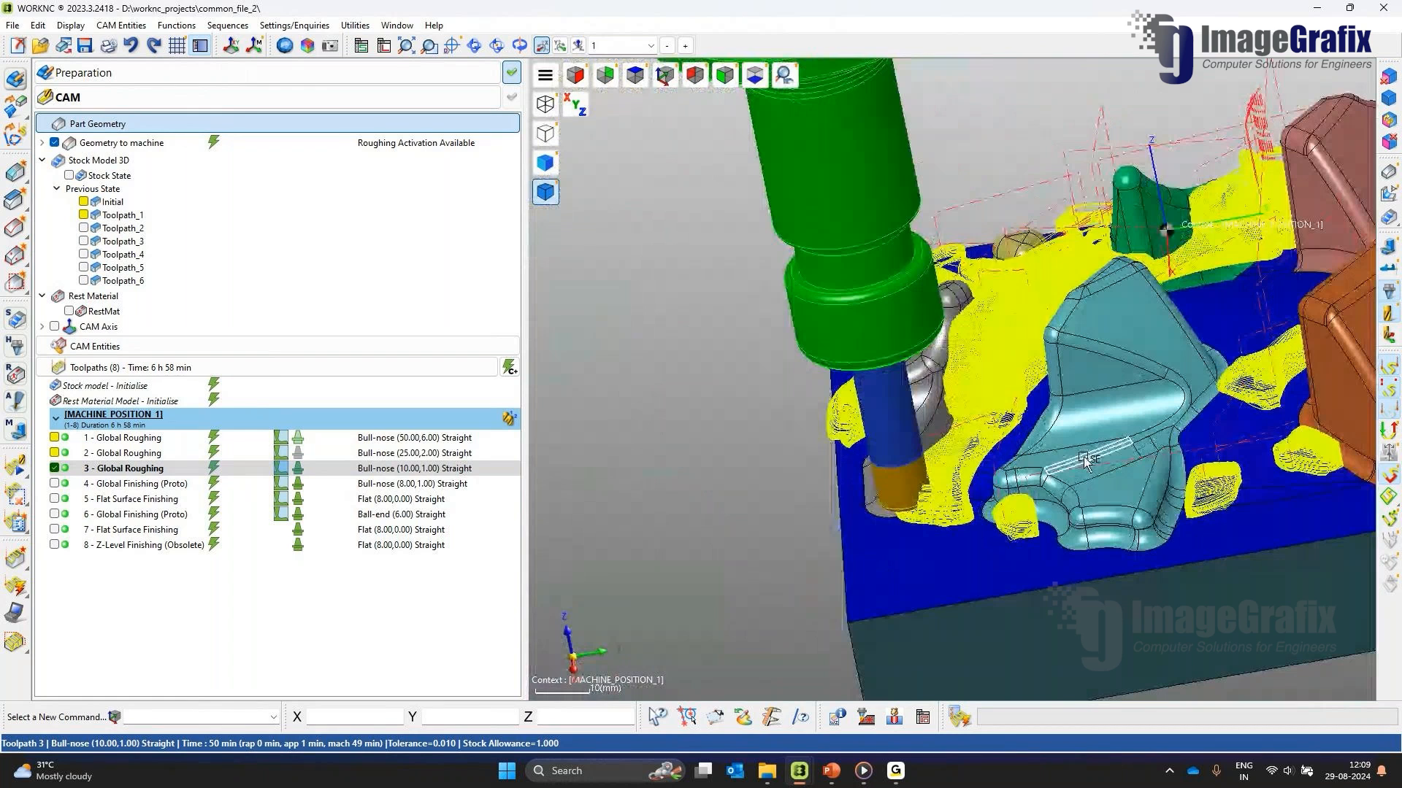
Step: Hide Global Roughing toolpath 3 and return the model to an isometric view
{"action": "left_click", "coordinate": [52, 469]}
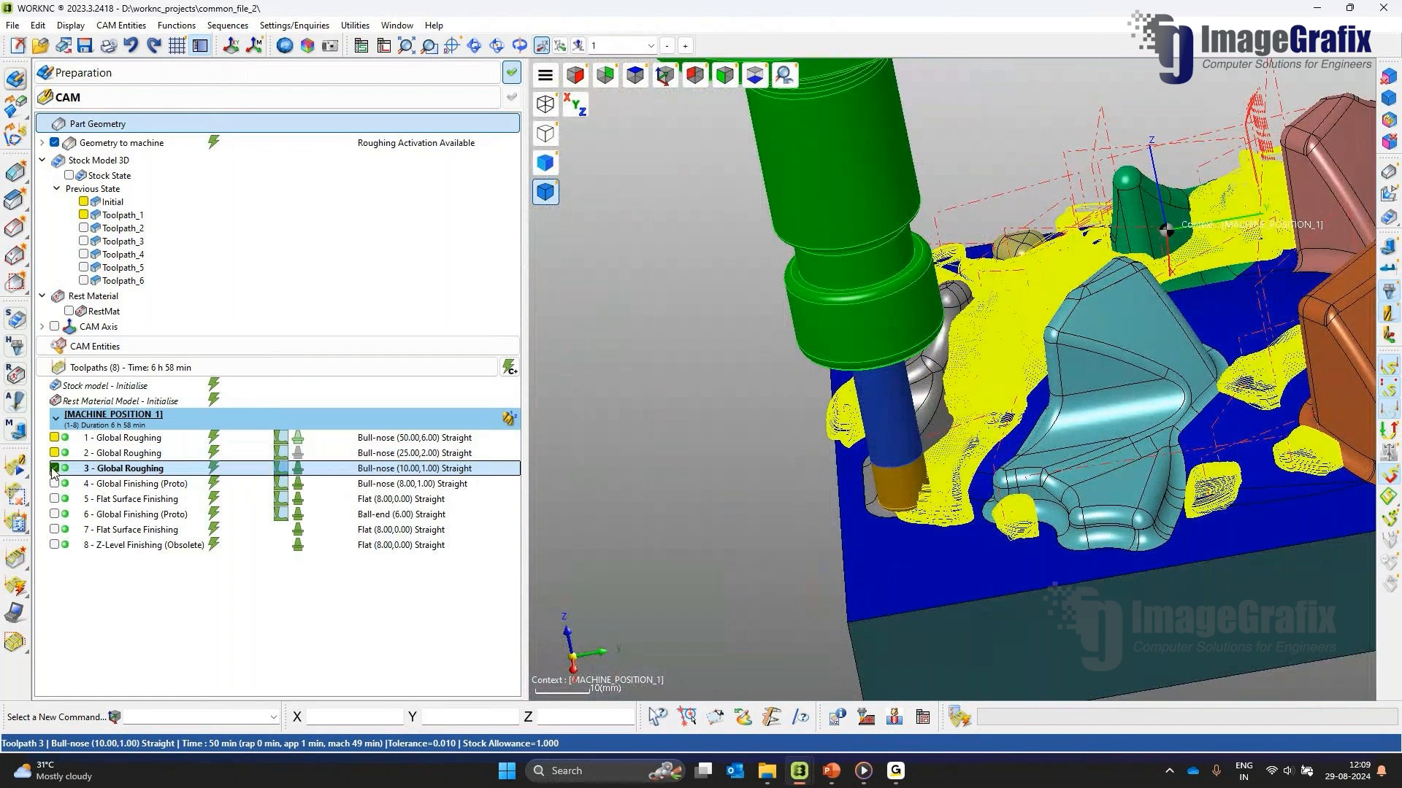
{"action": "left_click", "coordinate": [53, 469]}
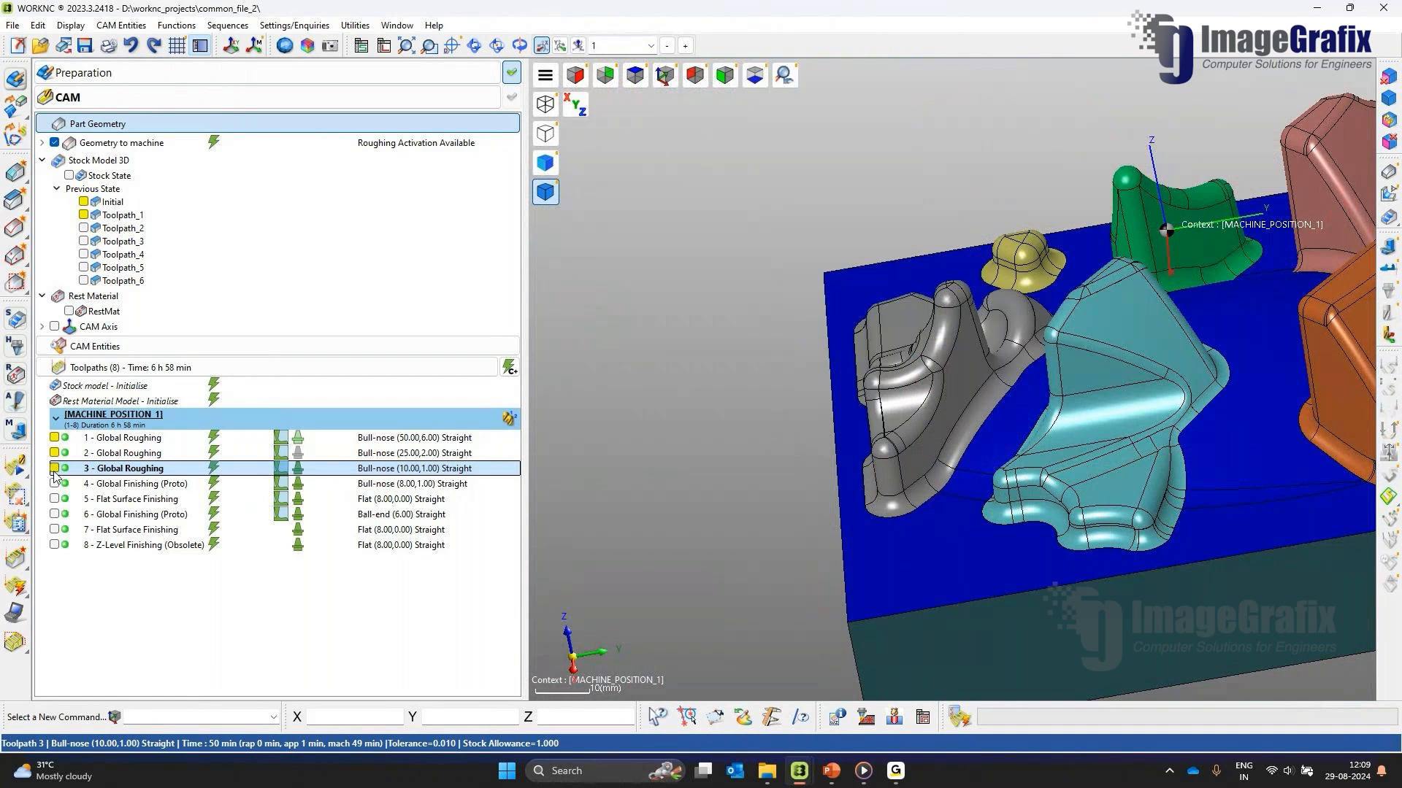
{"action": "mouse_move", "coordinate": [127, 475]}
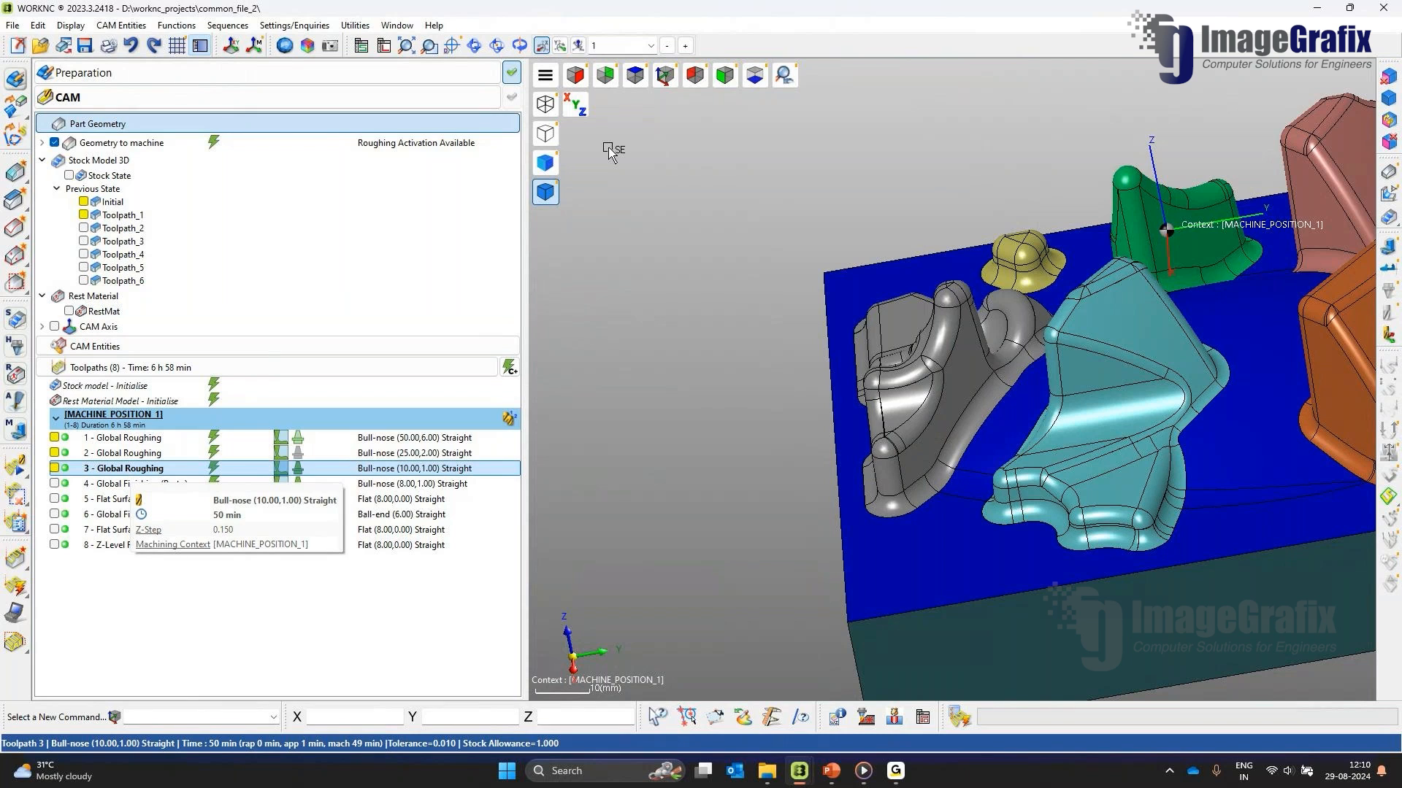
{"action": "left_click", "coordinate": [655, 80]}
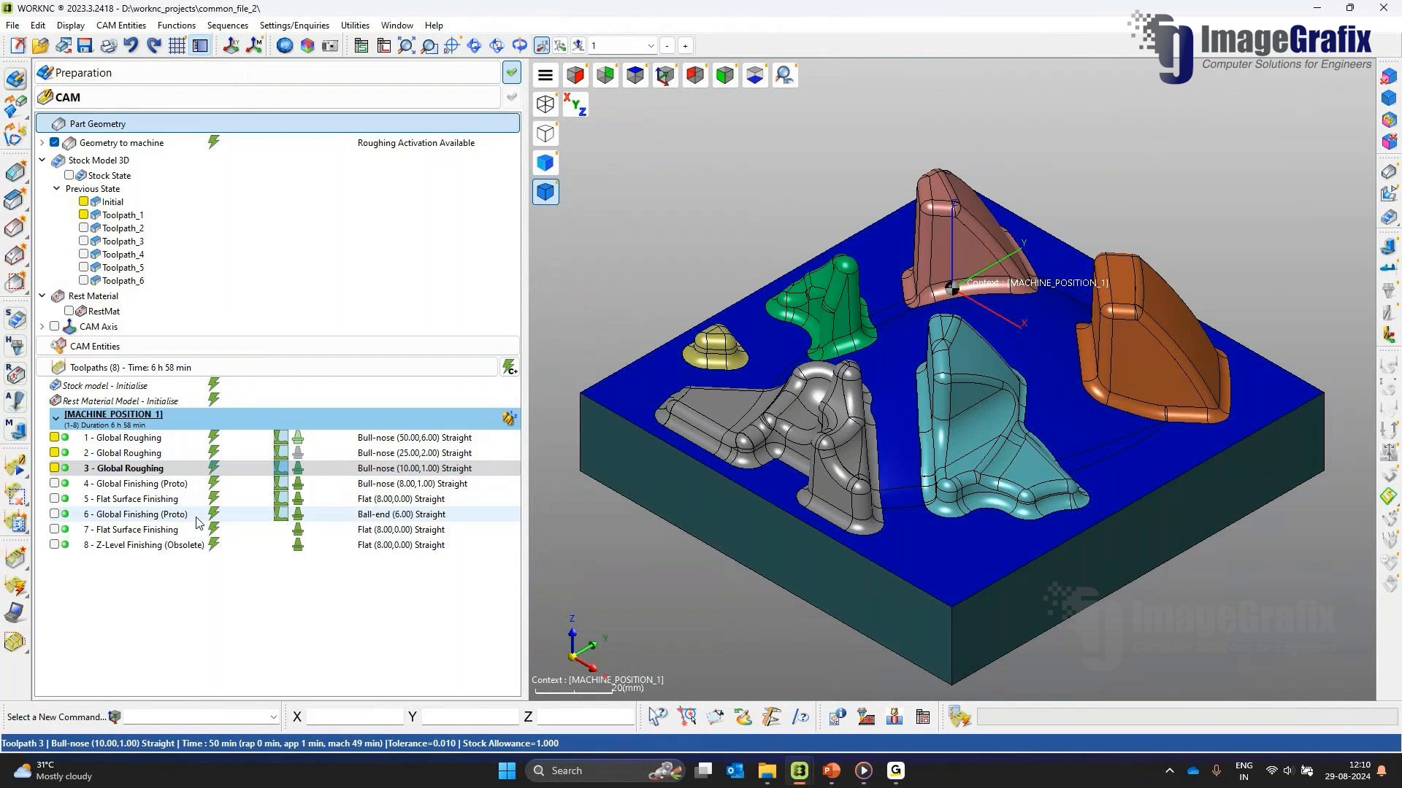
Step: Start a new toolpath, browse the Parallel, Flat Surface and Combined Z-Level Finish + Optim. strategies in 3-axis finishing, and discard the toolpath
{"action": "right_click", "coordinate": [200, 579]}
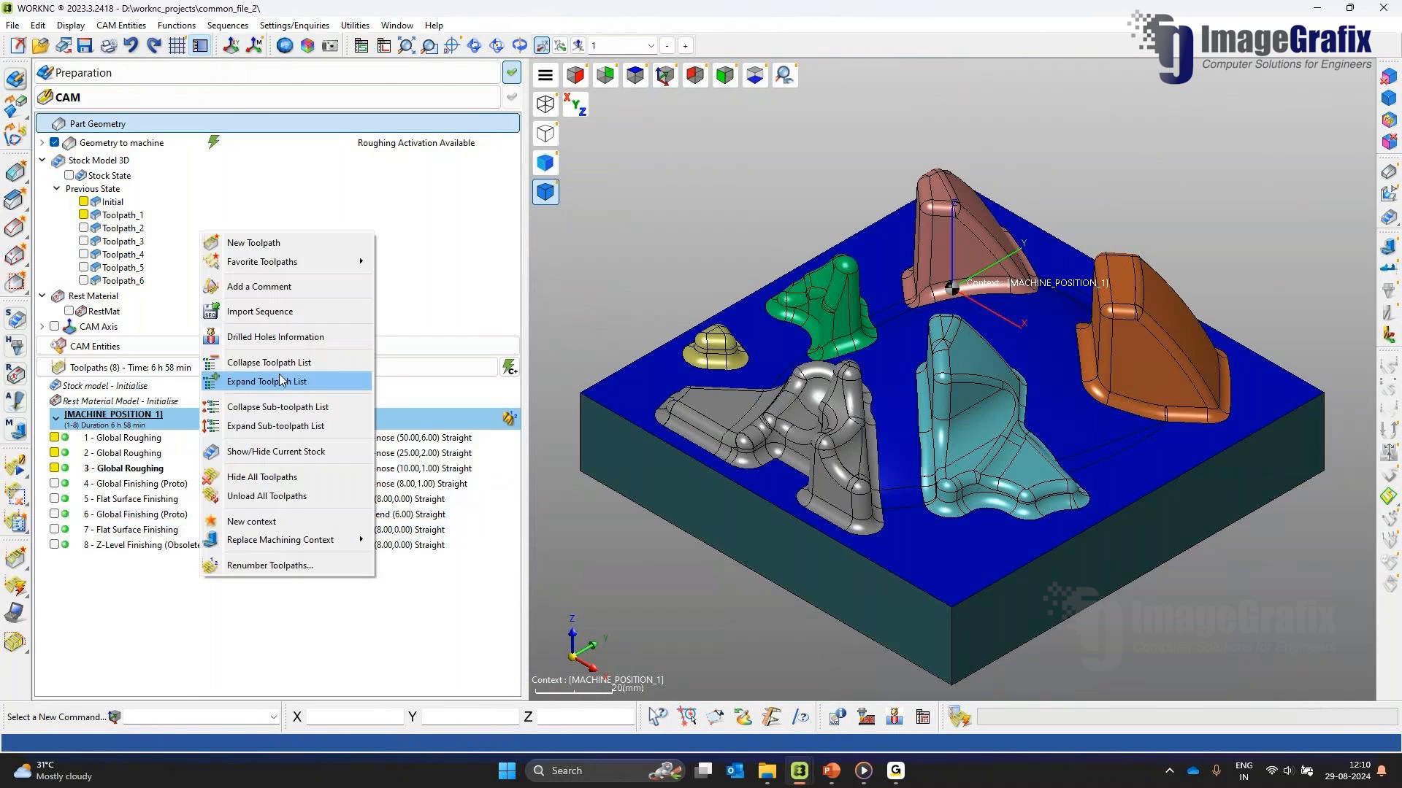
{"action": "left_click", "coordinate": [281, 245]}
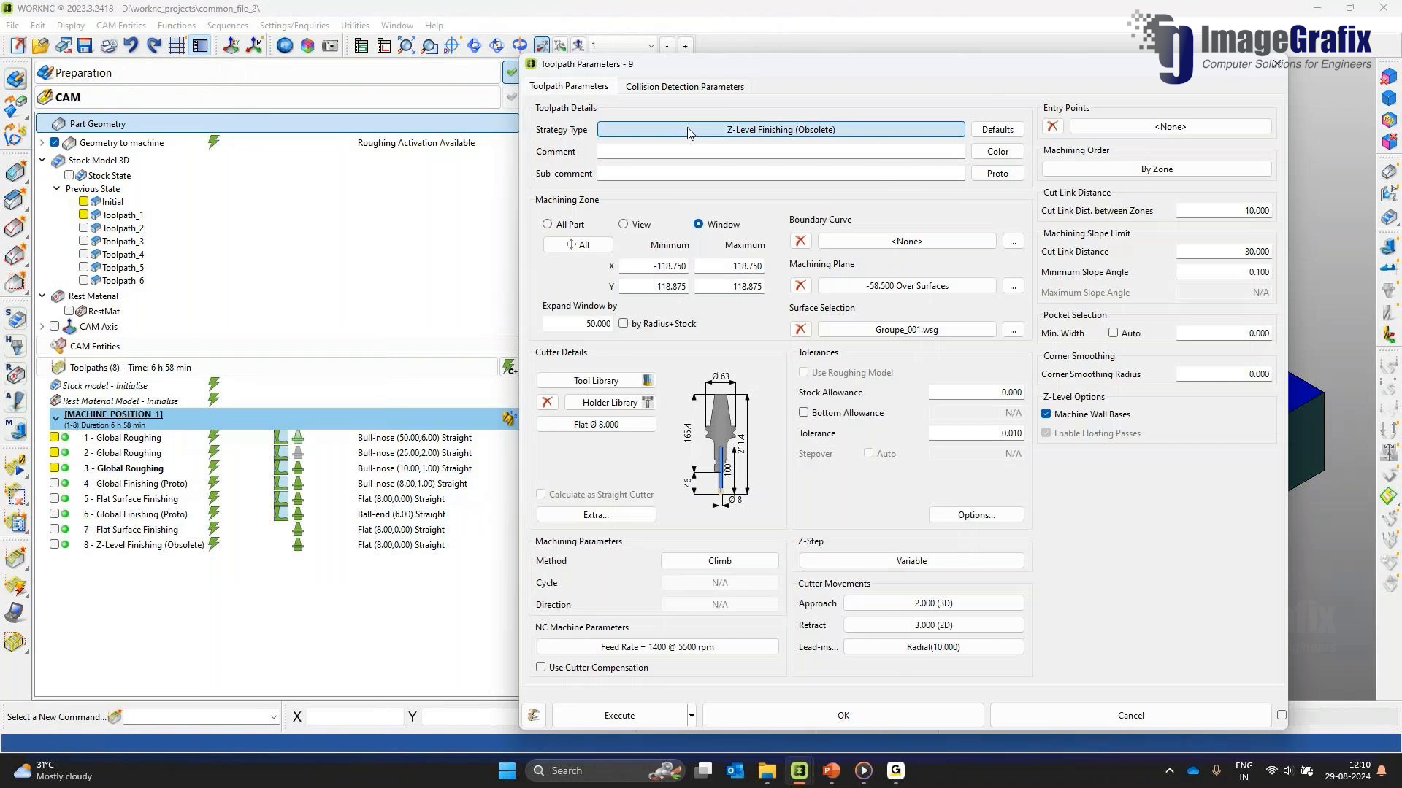
{"action": "left_click", "coordinate": [688, 132]}
{"action": "left_click", "coordinate": [217, 210]}
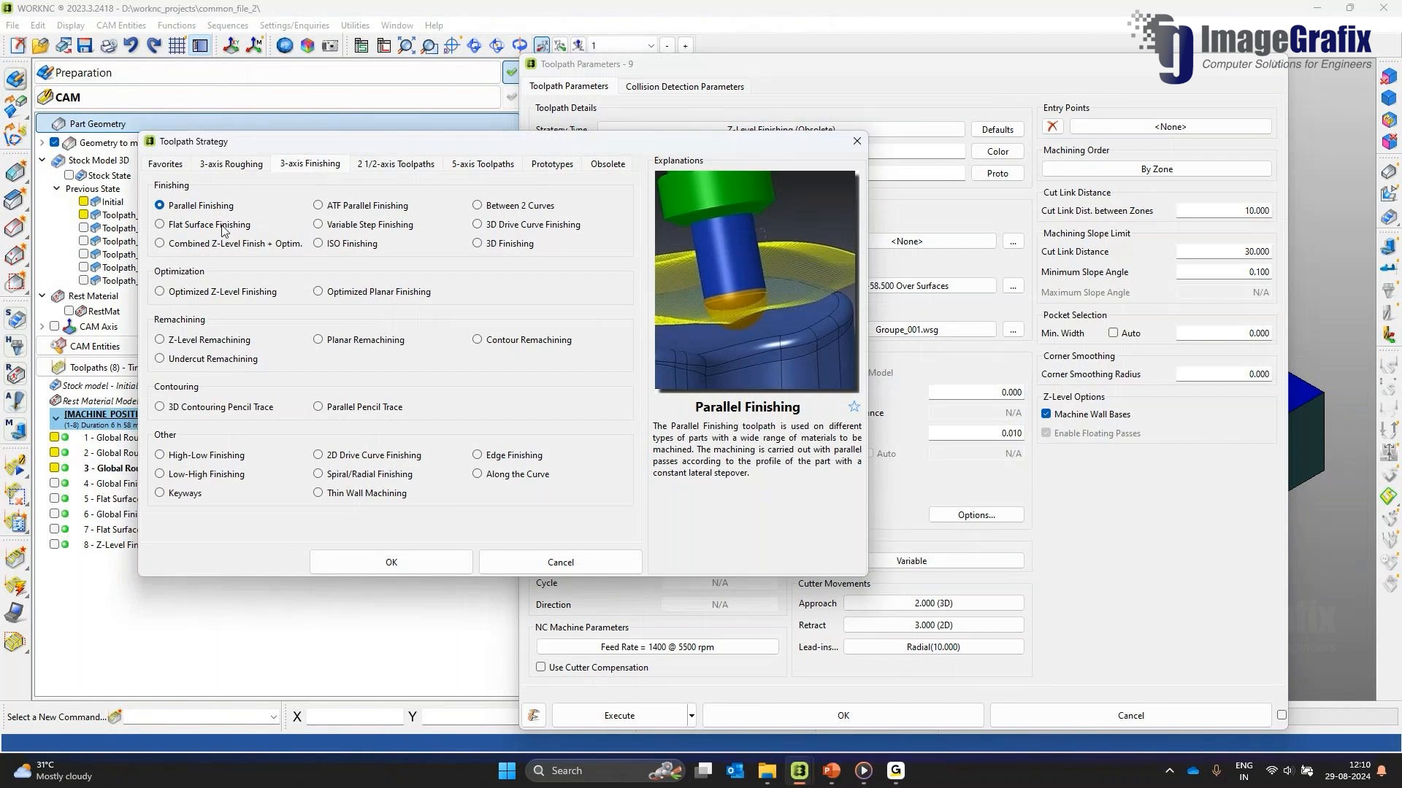
{"action": "left_click", "coordinate": [222, 225]}
{"action": "left_click", "coordinate": [233, 245]}
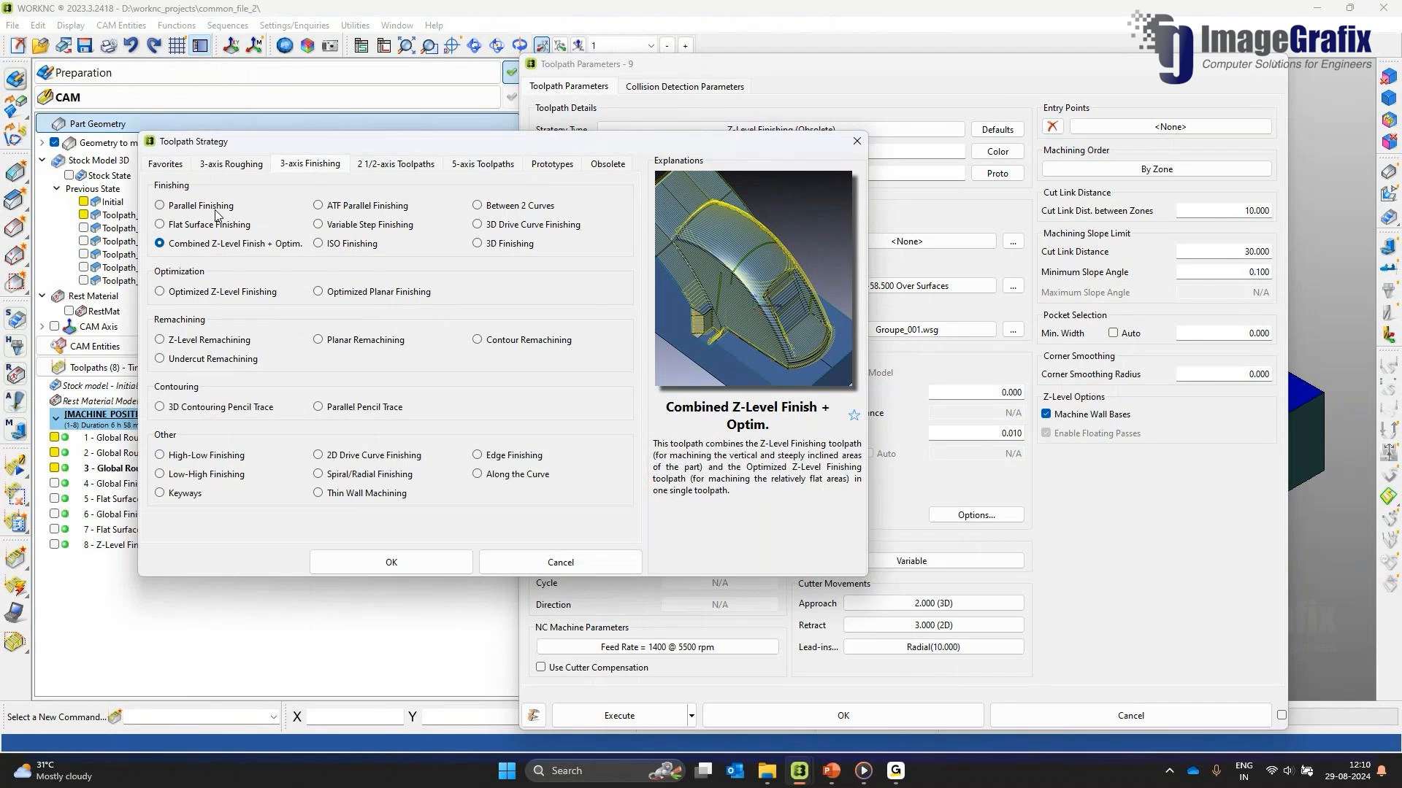
{"action": "left_click", "coordinate": [213, 227]}
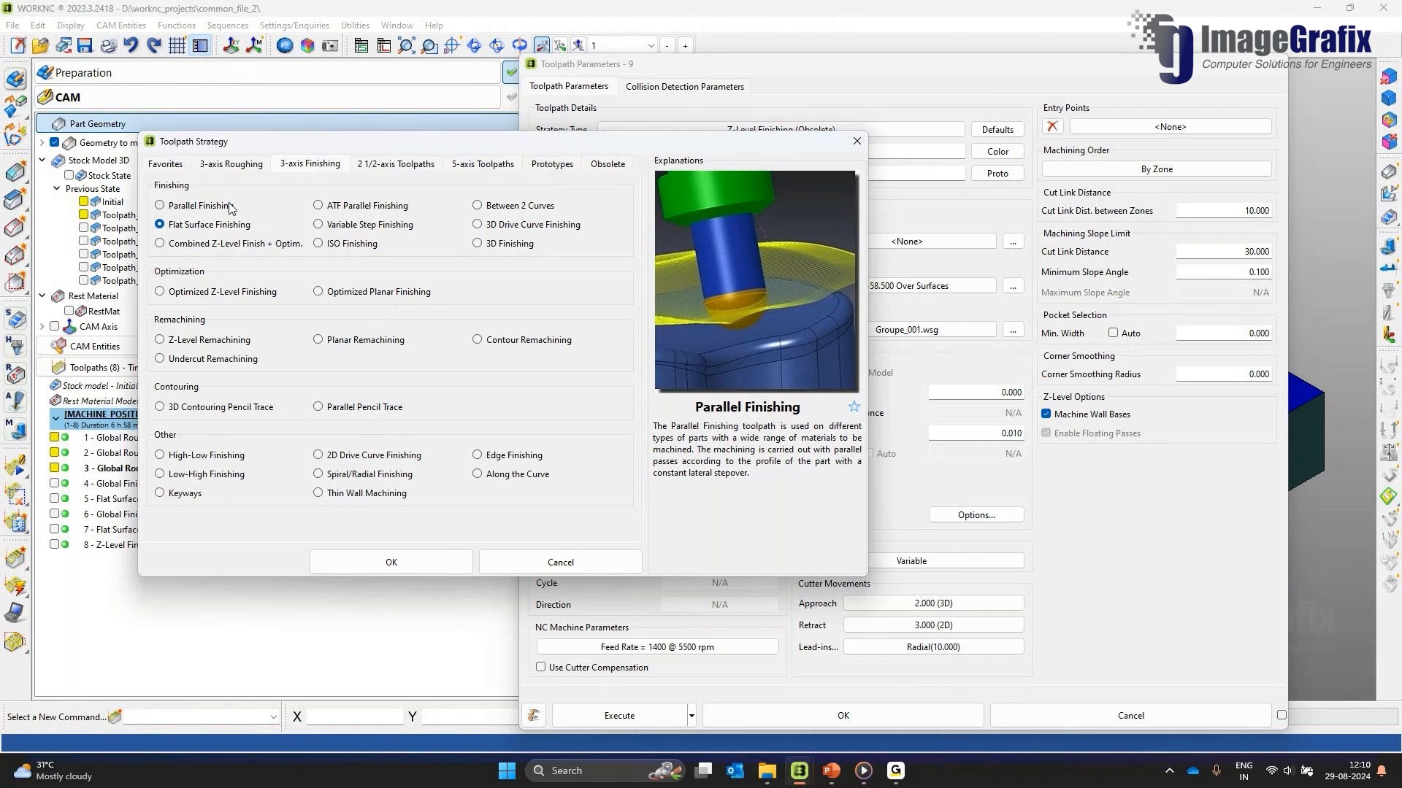
{"action": "left_click", "coordinate": [580, 567]}
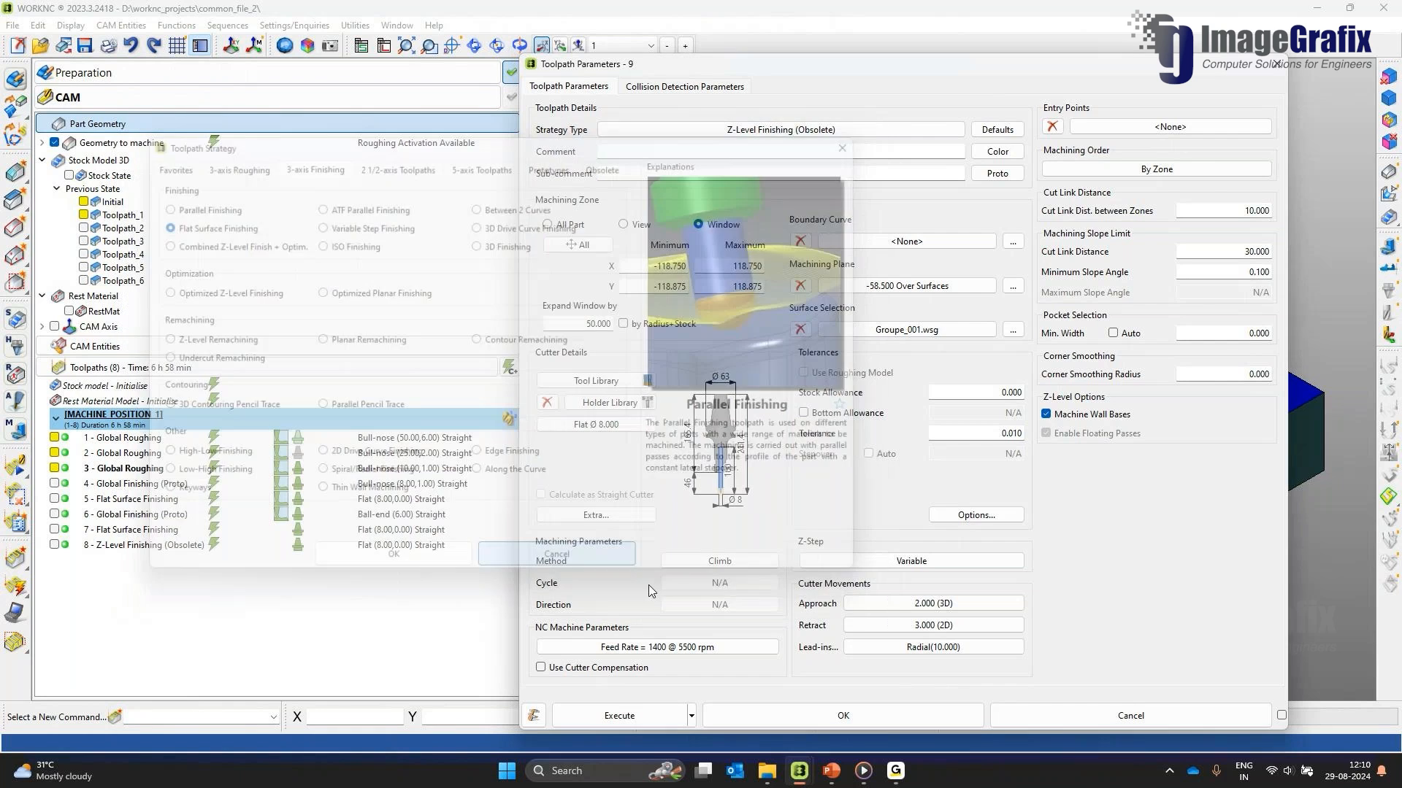
{"action": "left_click", "coordinate": [1123, 717]}
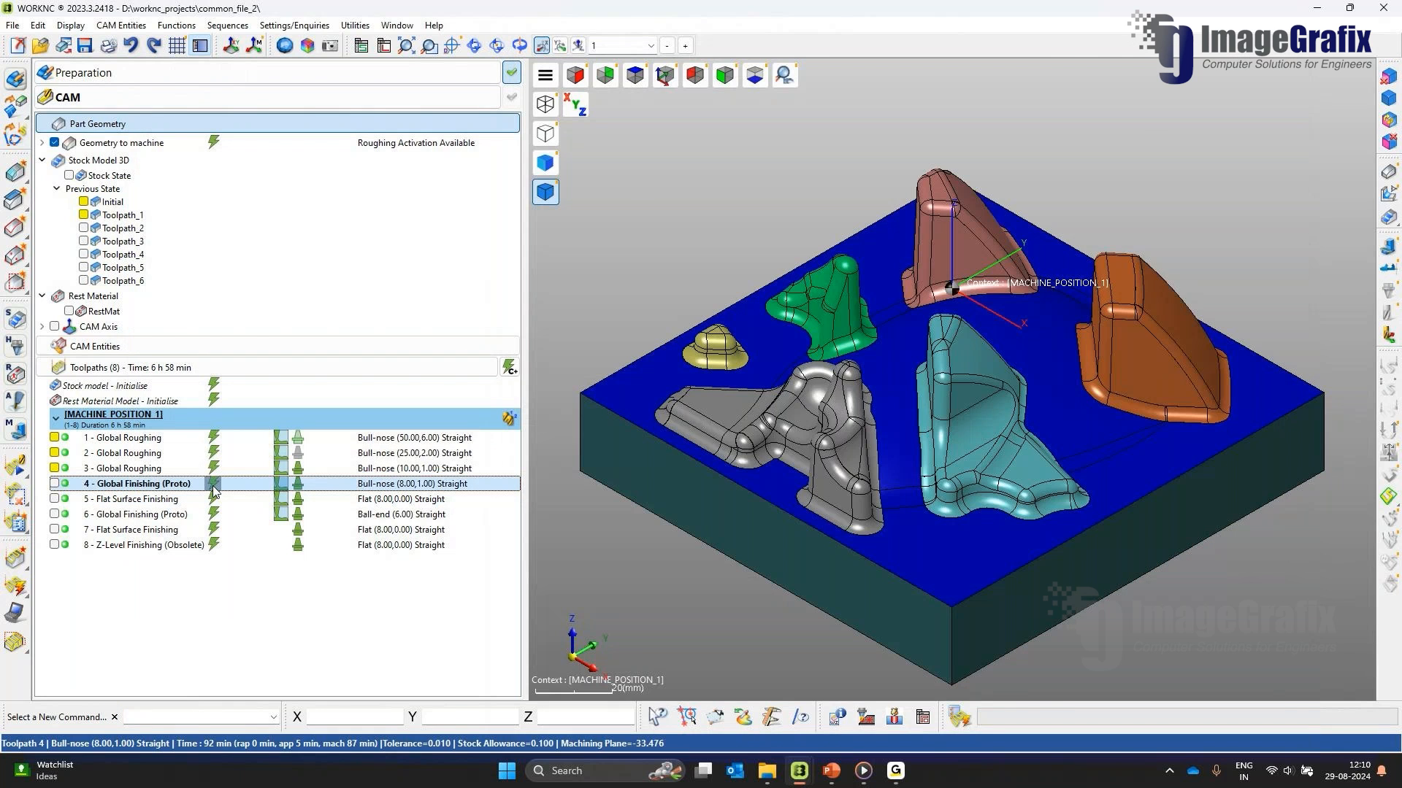
Step: Review the parameters of Global Finishing (Proto) toolpath 4 without changing them
{"action": "double_click", "coordinate": [214, 489]}
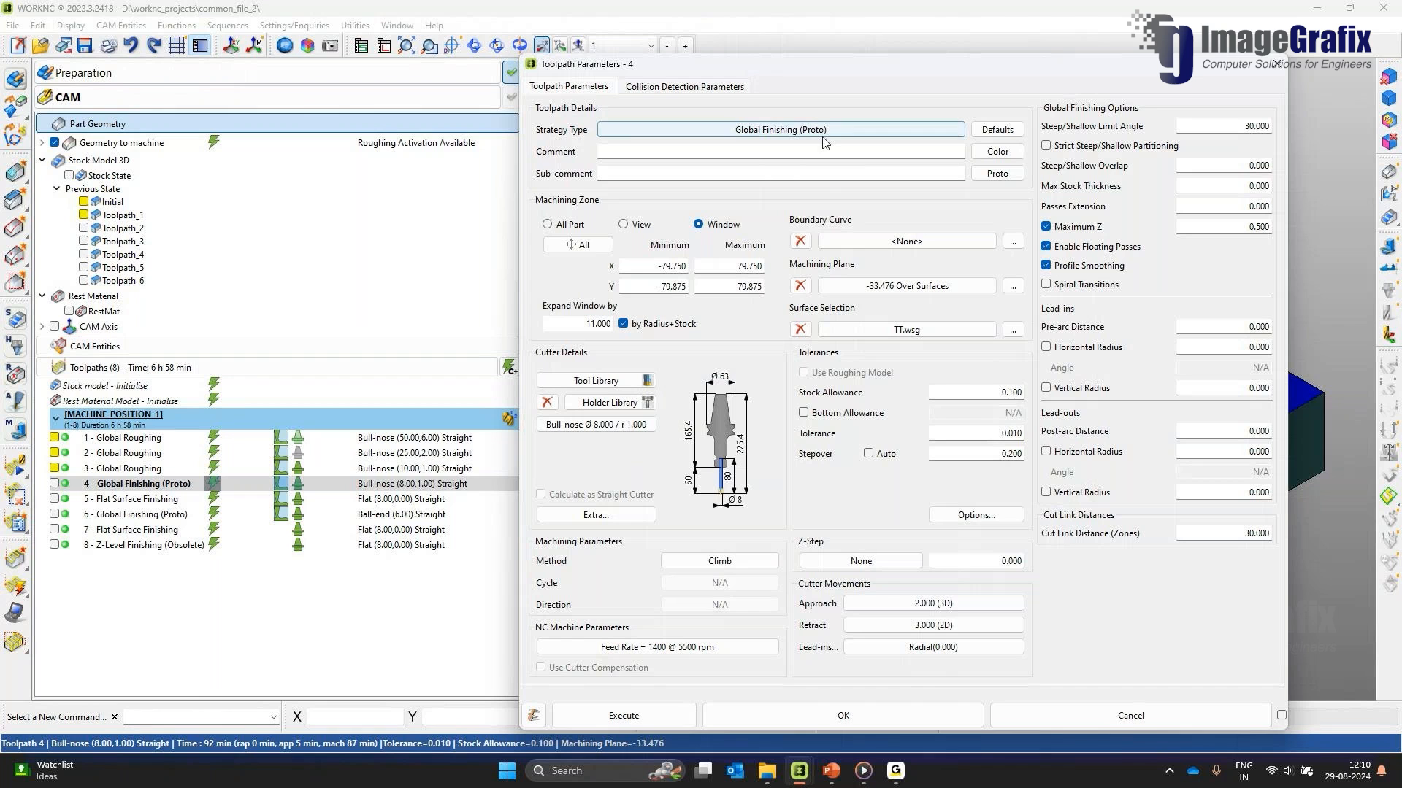
{"action": "left_click_drag", "start_coordinate": [851, 68], "coordinate": [572, 55]}
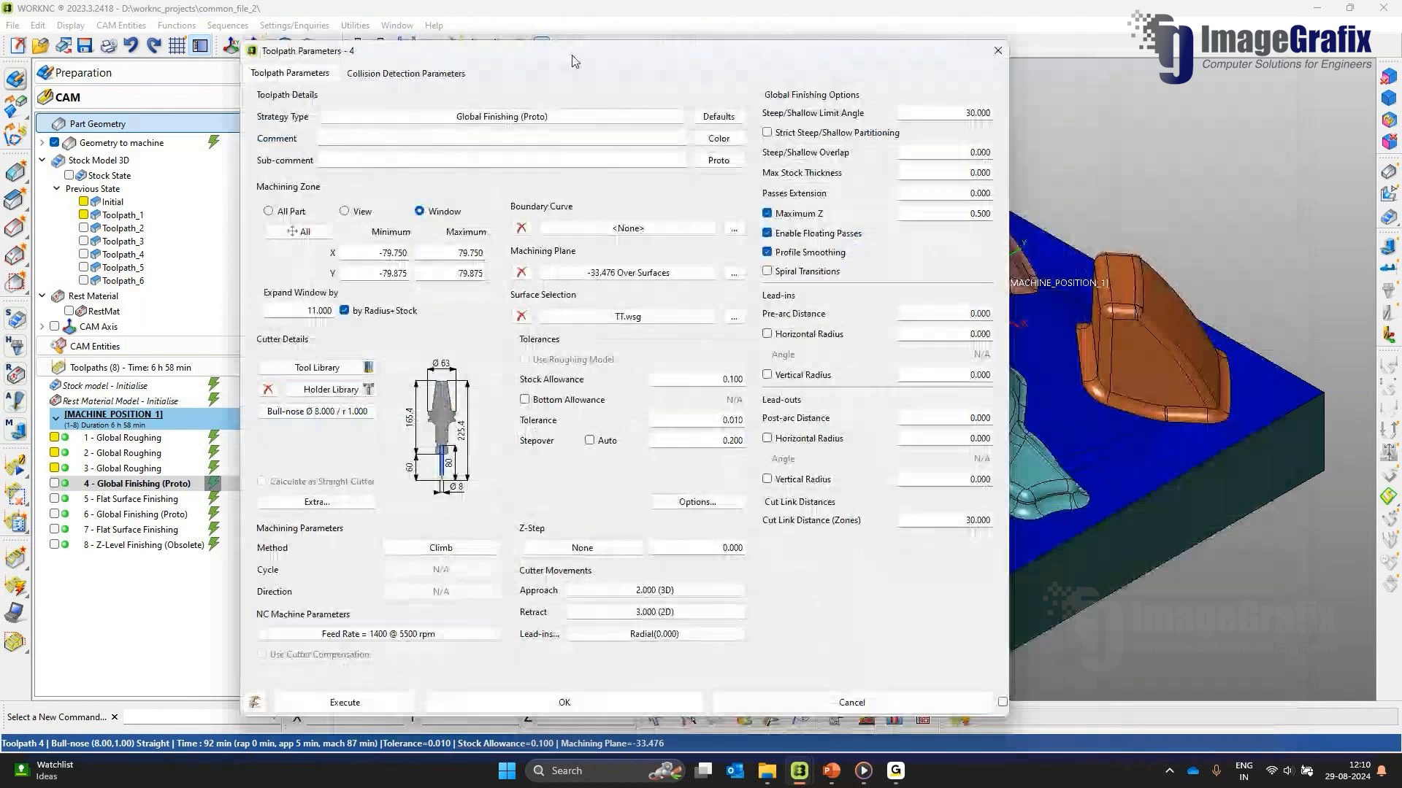
{"action": "left_click", "coordinate": [851, 702]}
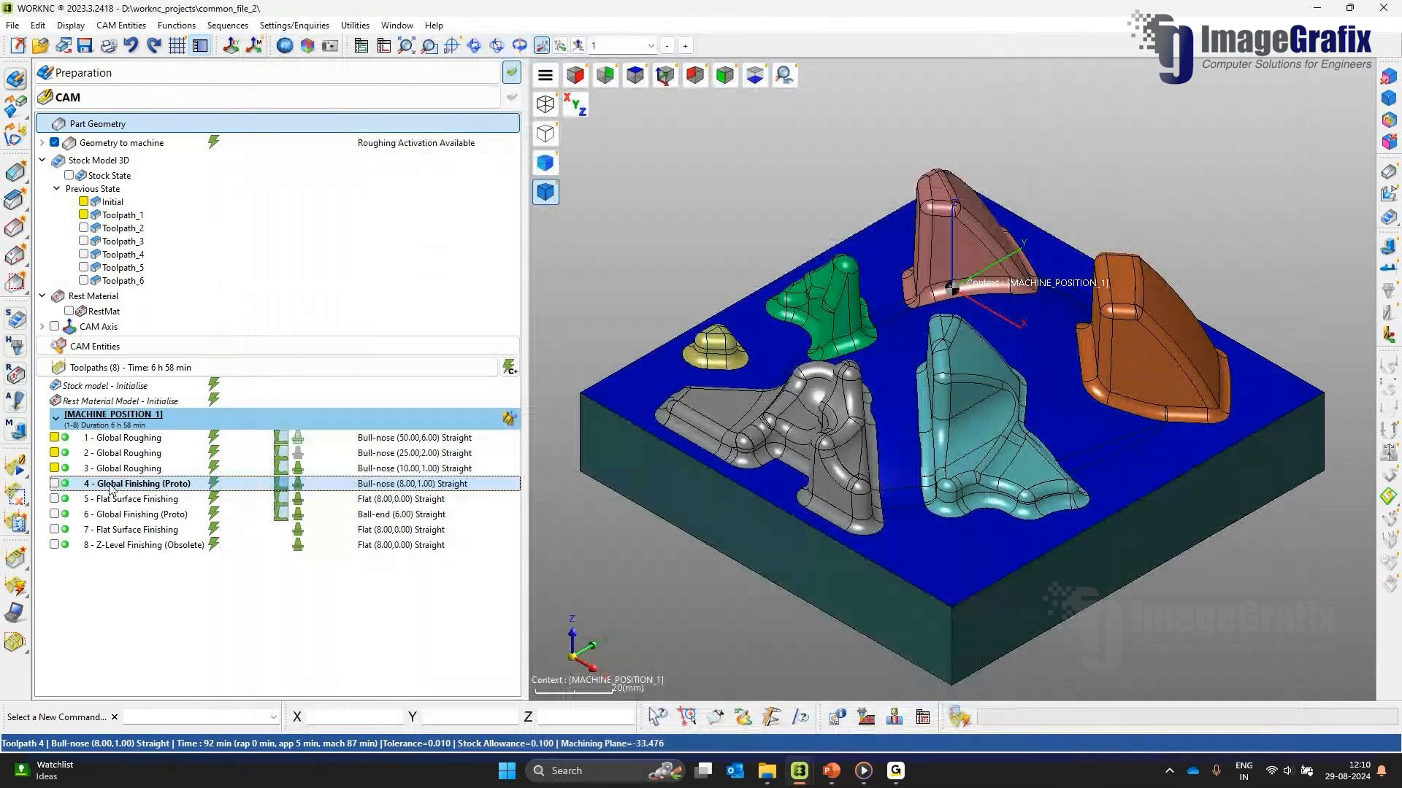
Step: Display Global Finishing toolpath 4, check its stepover setting without changing it, and inspect its passes over the parts
{"action": "double_click", "coordinate": [109, 488]}
{"action": "middle_click_drag", "start_coordinate": [986, 426], "coordinate": [1095, 438]}
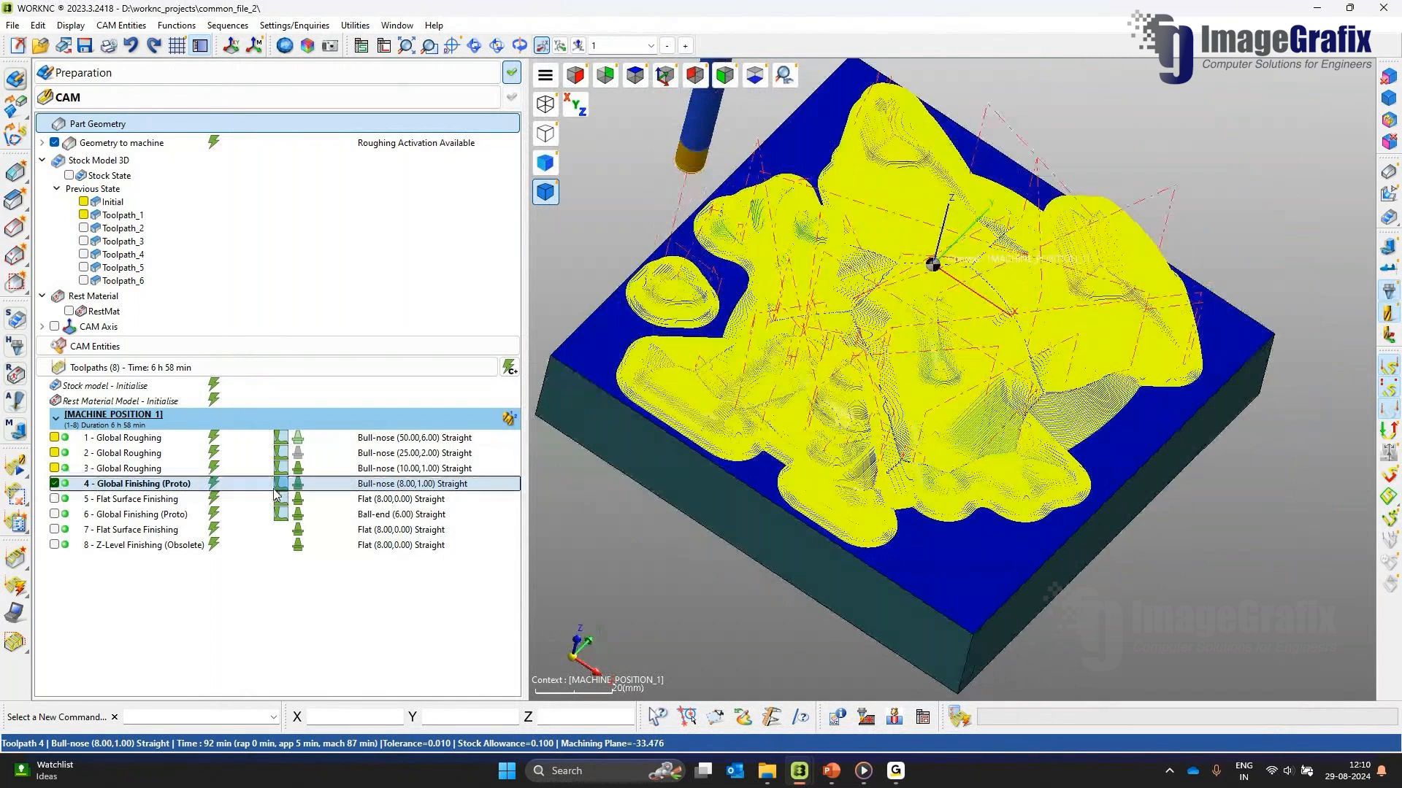
{"action": "double_click", "coordinate": [275, 487]}
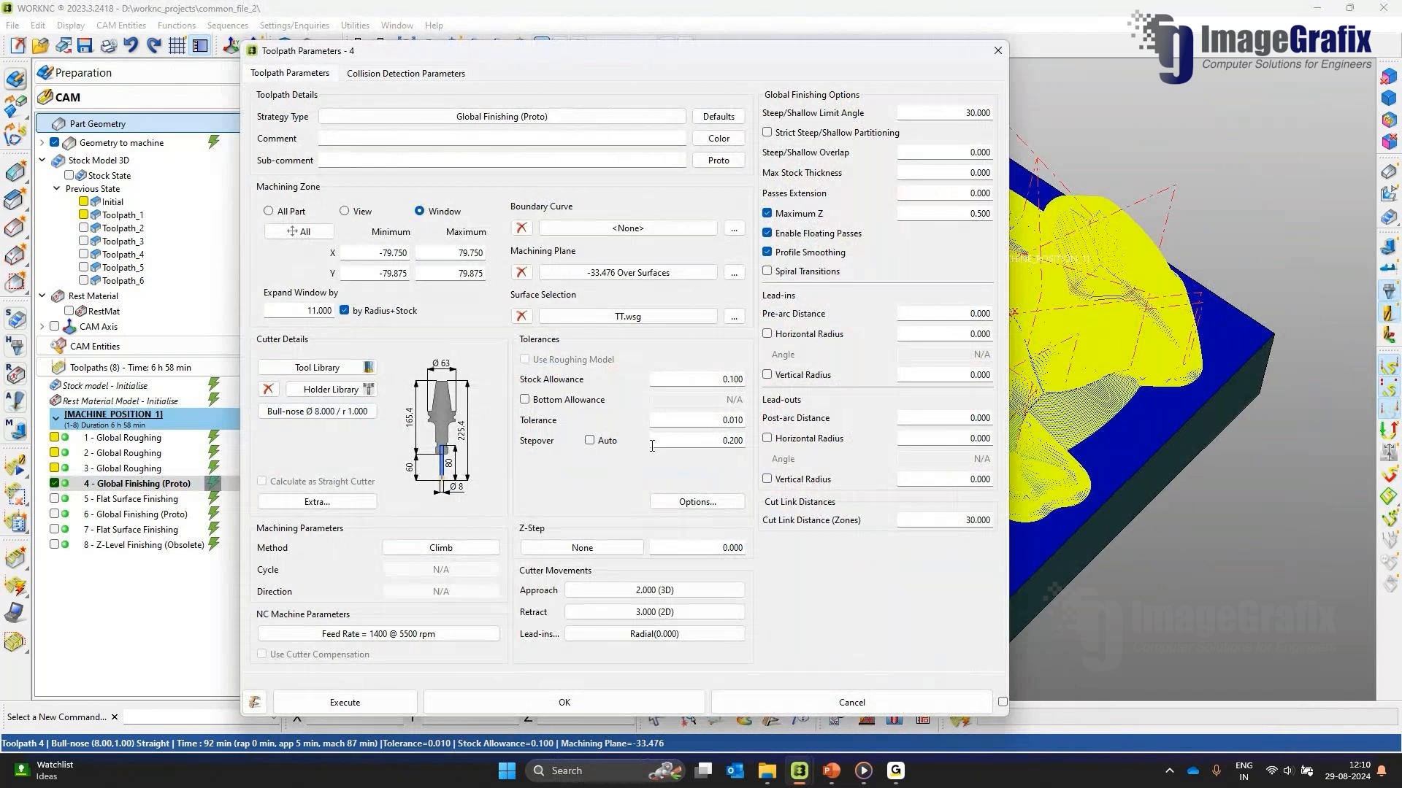
{"action": "left_click_drag", "start_coordinate": [717, 441], "coordinate": [768, 449]}
{"action": "left_click", "coordinate": [813, 703]}
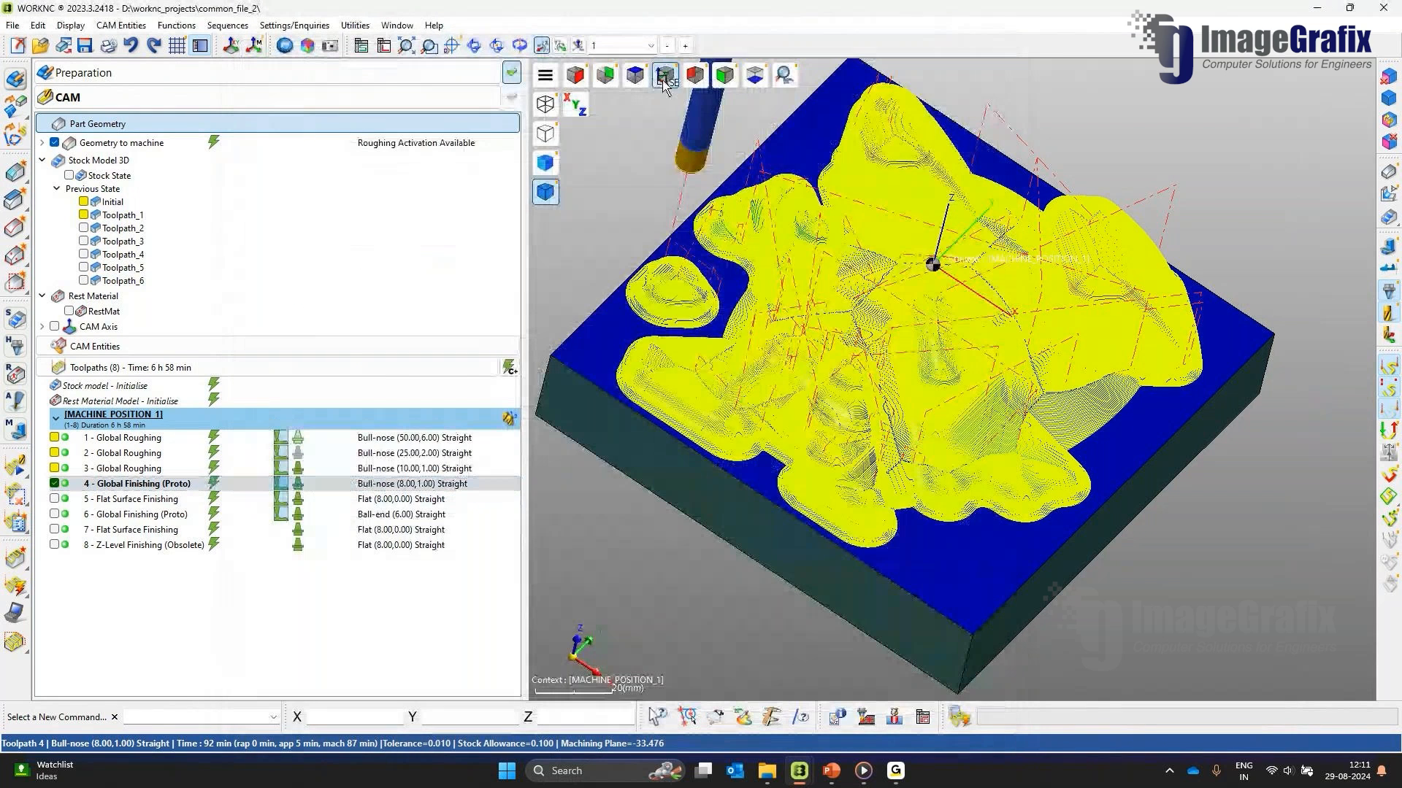
{"action": "left_click", "coordinate": [665, 77]}
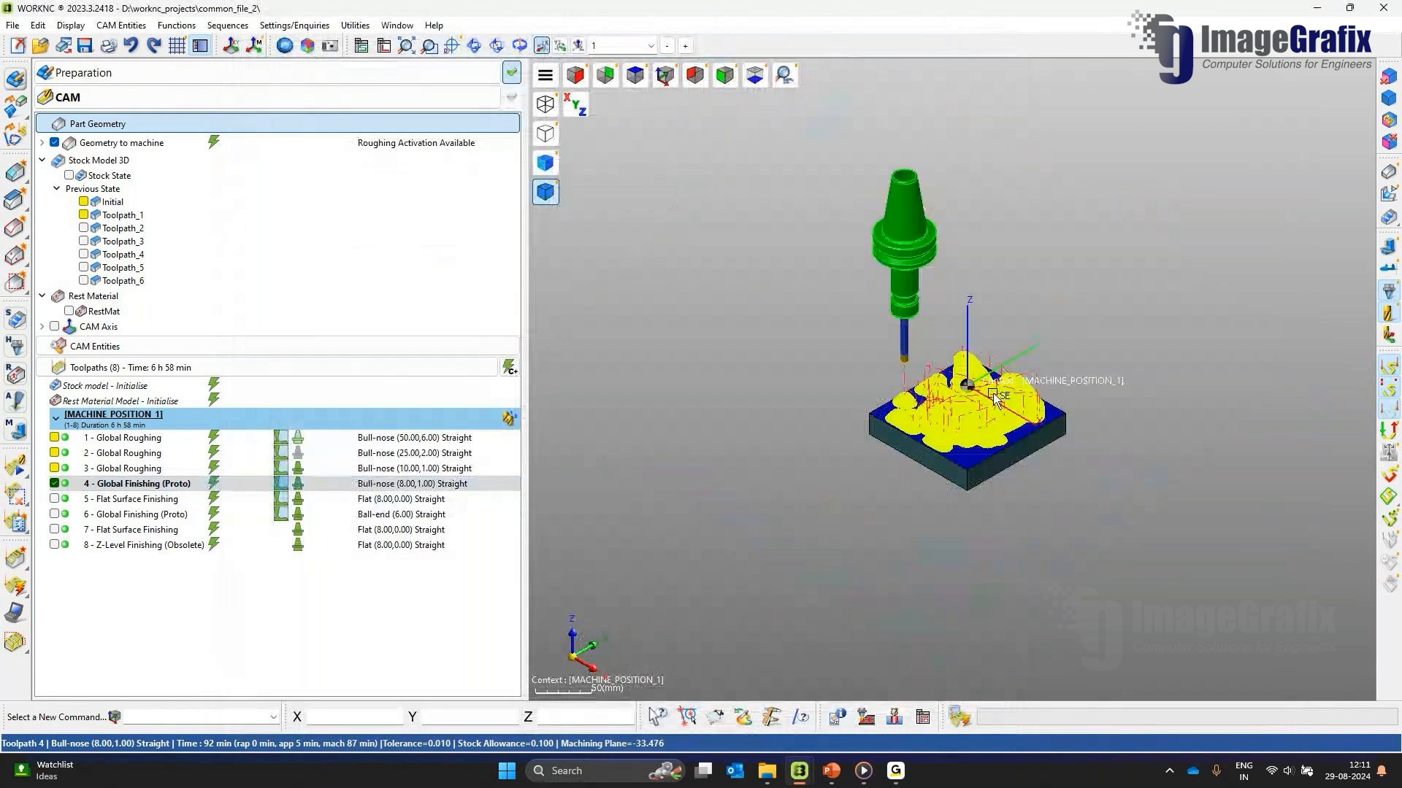
{"action": "scroll", "coordinate": [944, 413], "scroll_direction": "up", "scroll_amount": 4}
{"action": "middle_click_drag", "start_coordinate": [944, 413], "coordinate": [862, 423]}
Step: Display Flat Surface Finishing toolpath 5, review its parameters and strategy description without changes, and inspect its passes on the block's flat surface
{"action": "double_click", "coordinate": [132, 501]}
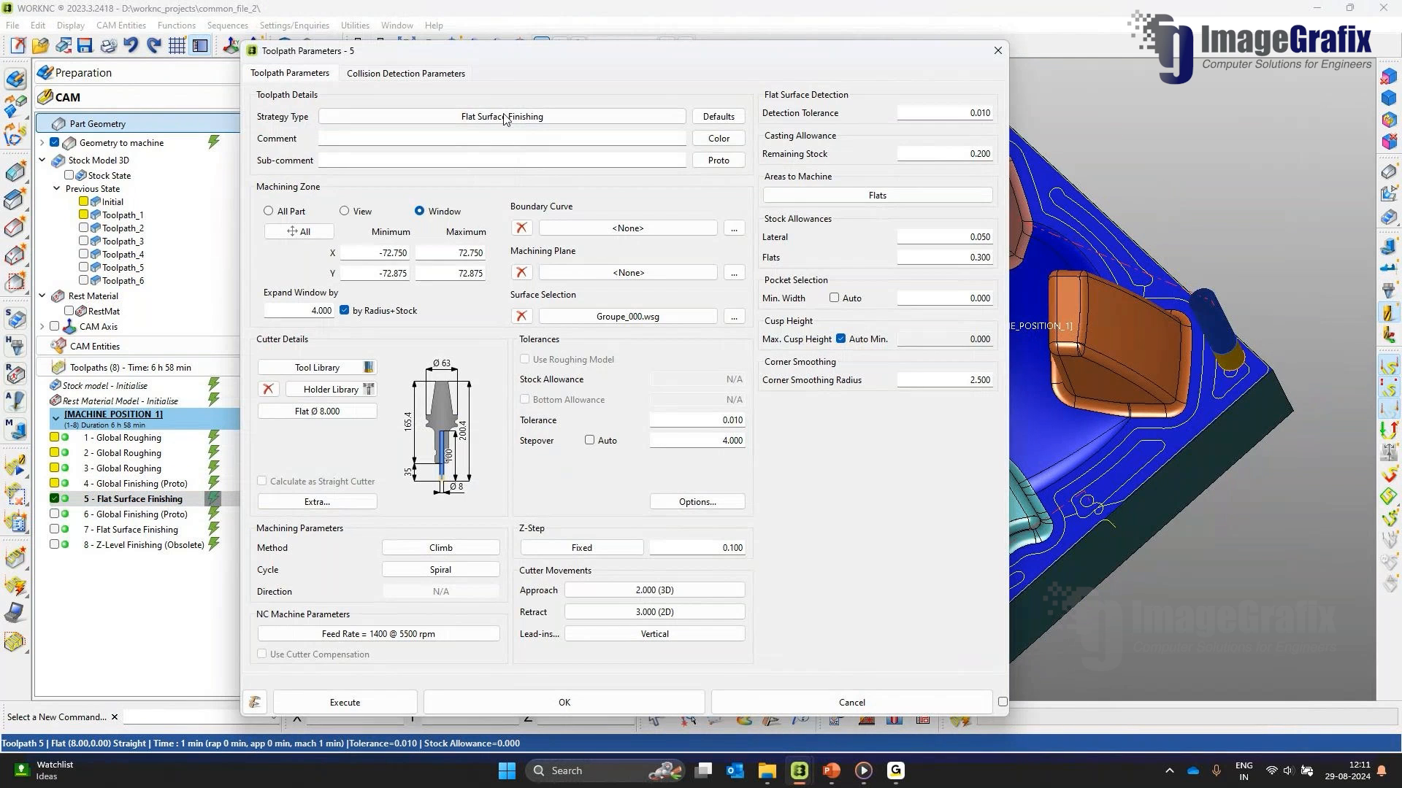
{"action": "left_click", "coordinate": [504, 117]}
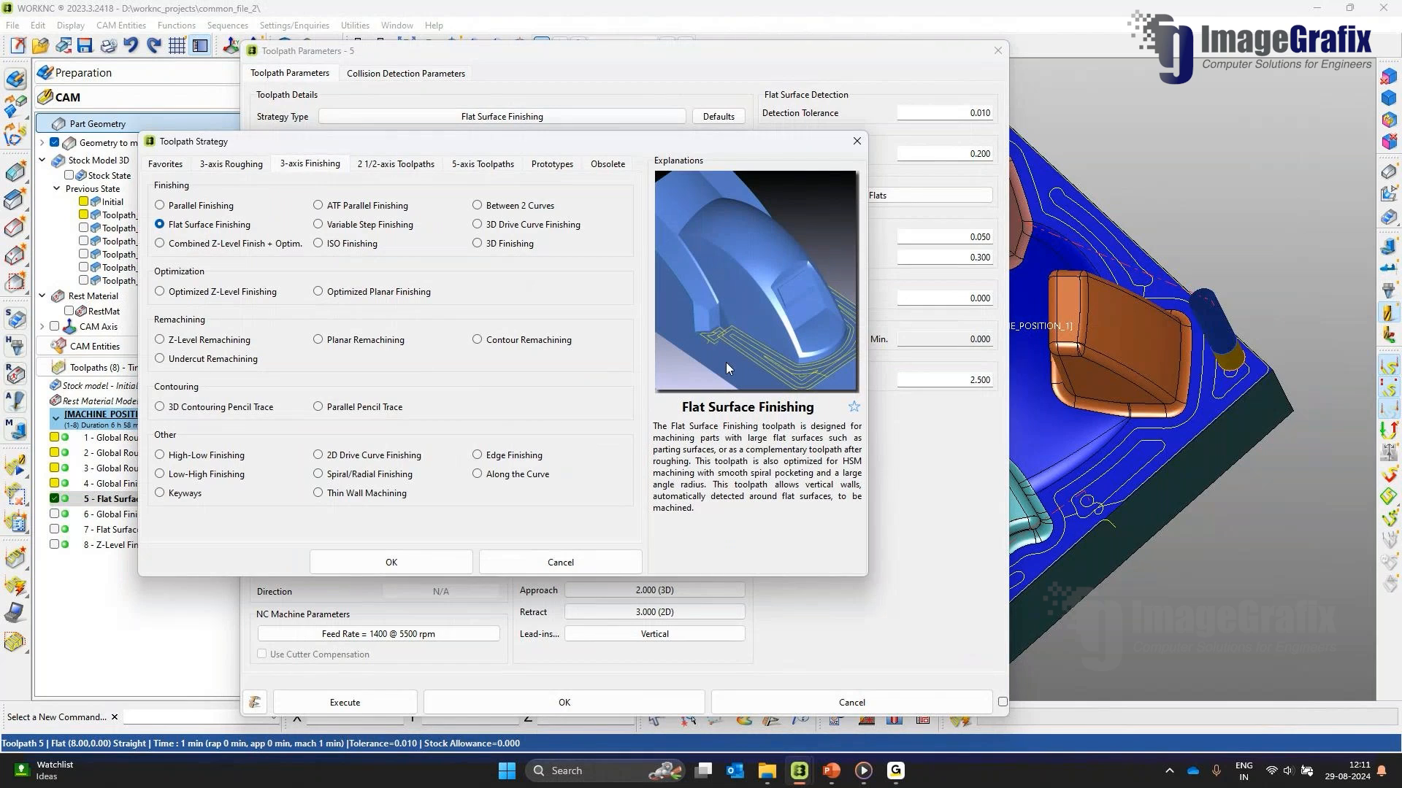
{"action": "left_click", "coordinate": [580, 564]}
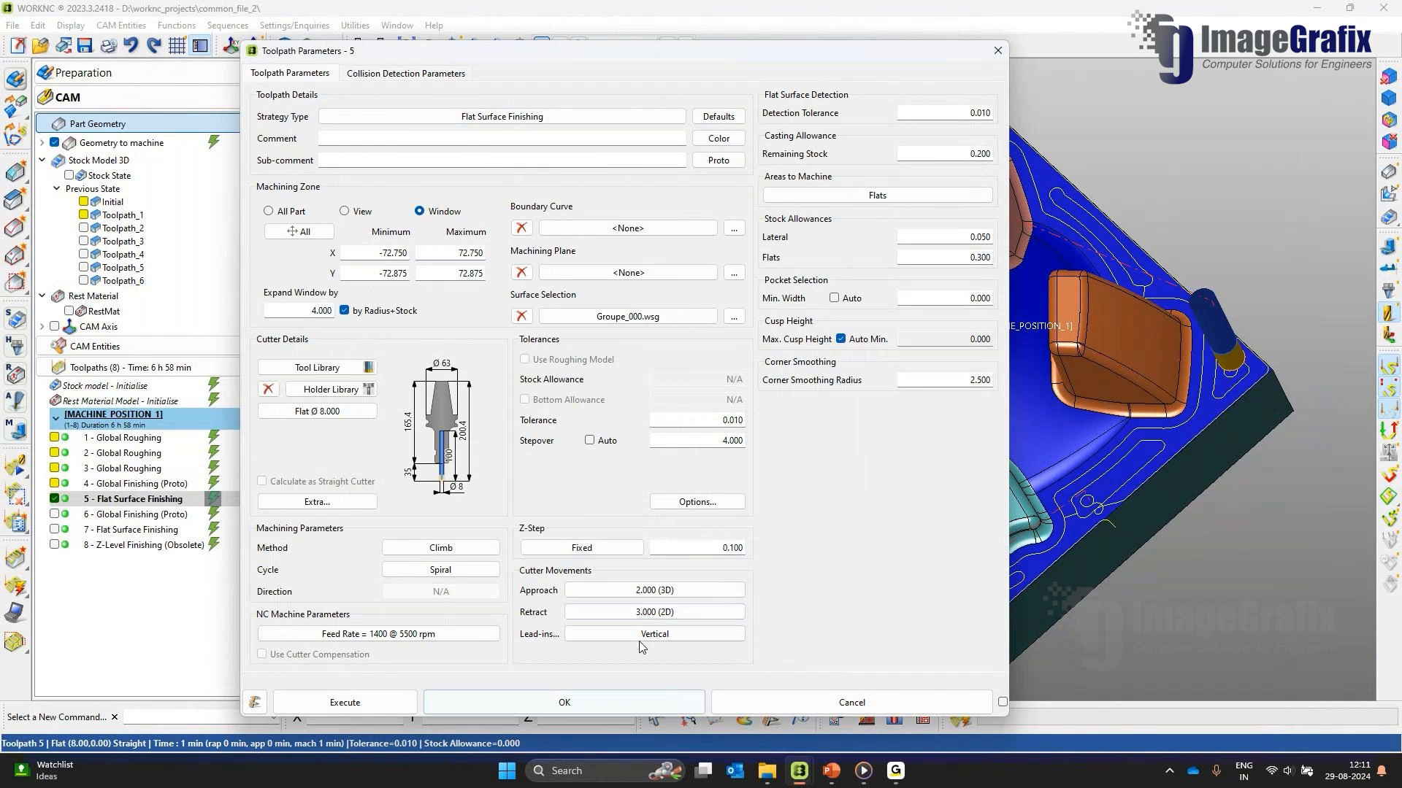
{"action": "left_click", "coordinate": [851, 702]}
{"action": "left_click", "coordinate": [649, 276]}
{"action": "scroll", "coordinate": [1049, 482], "scroll_direction": "up", "scroll_amount": 4}
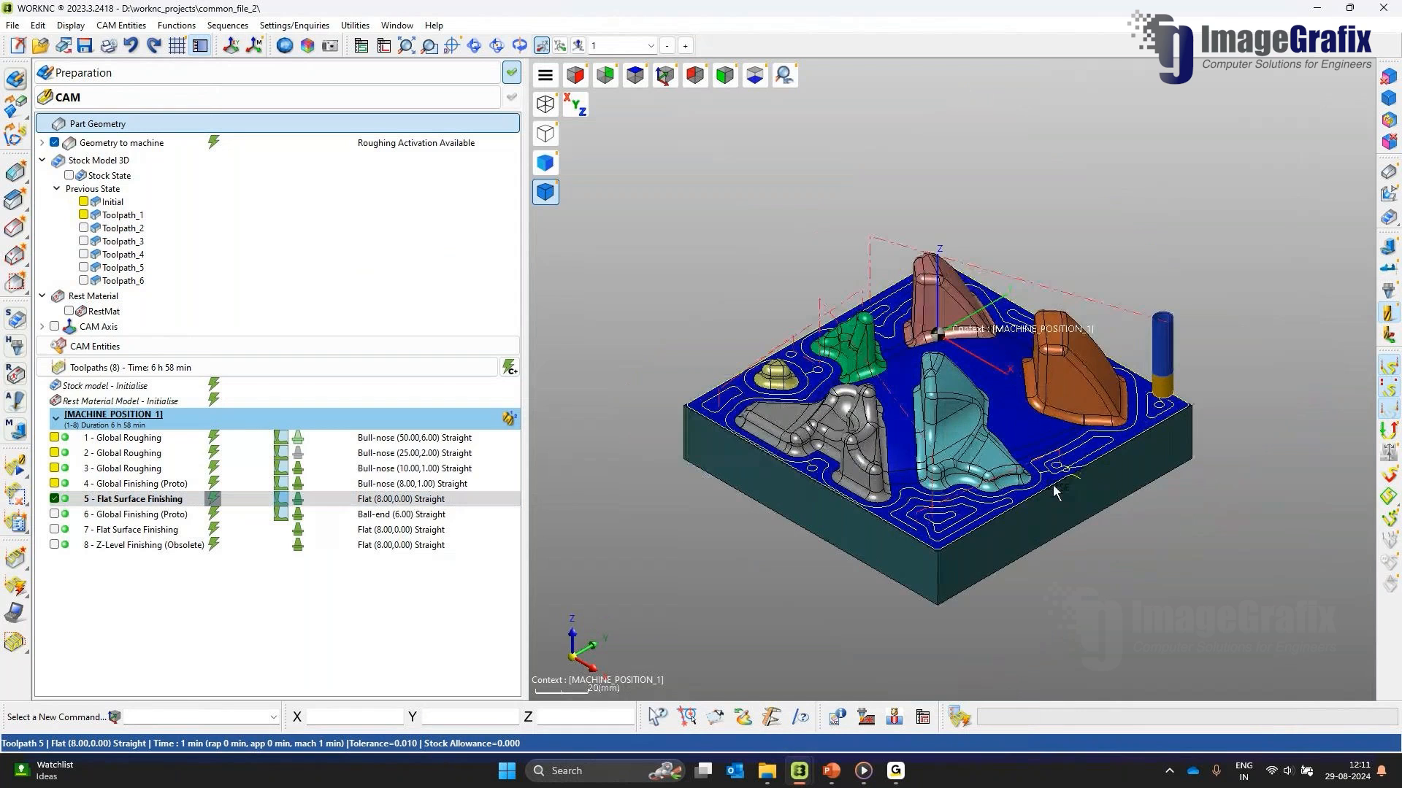
Step: Display Z-Level Finishing toolpath 8 around the block and review its obsolete strategy and the 3-axis finishing alternatives without changing it
{"action": "left_click", "coordinate": [163, 548]}
{"action": "middle_click_drag", "start_coordinate": [1053, 416], "coordinate": [612, 297]}
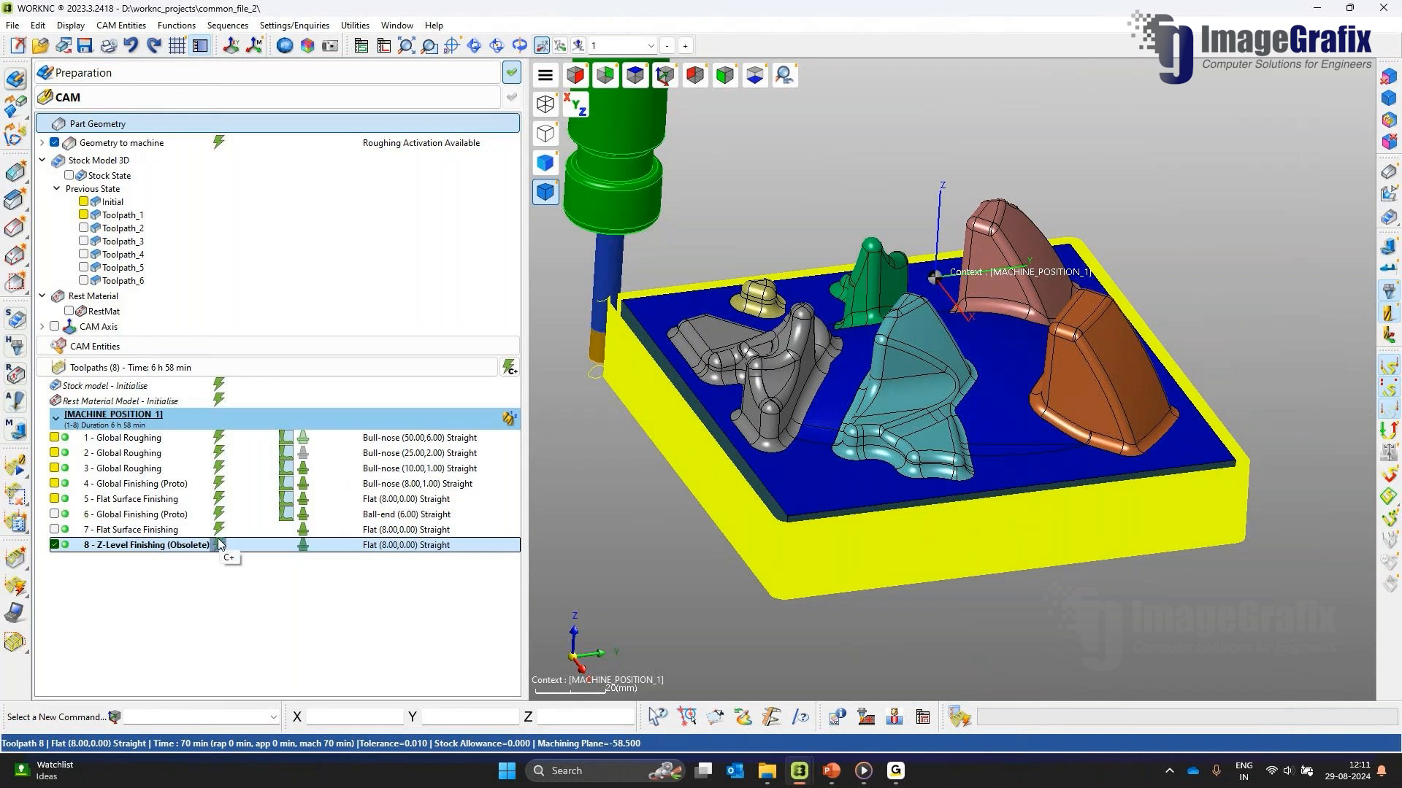
{"action": "double_click", "coordinate": [146, 544]}
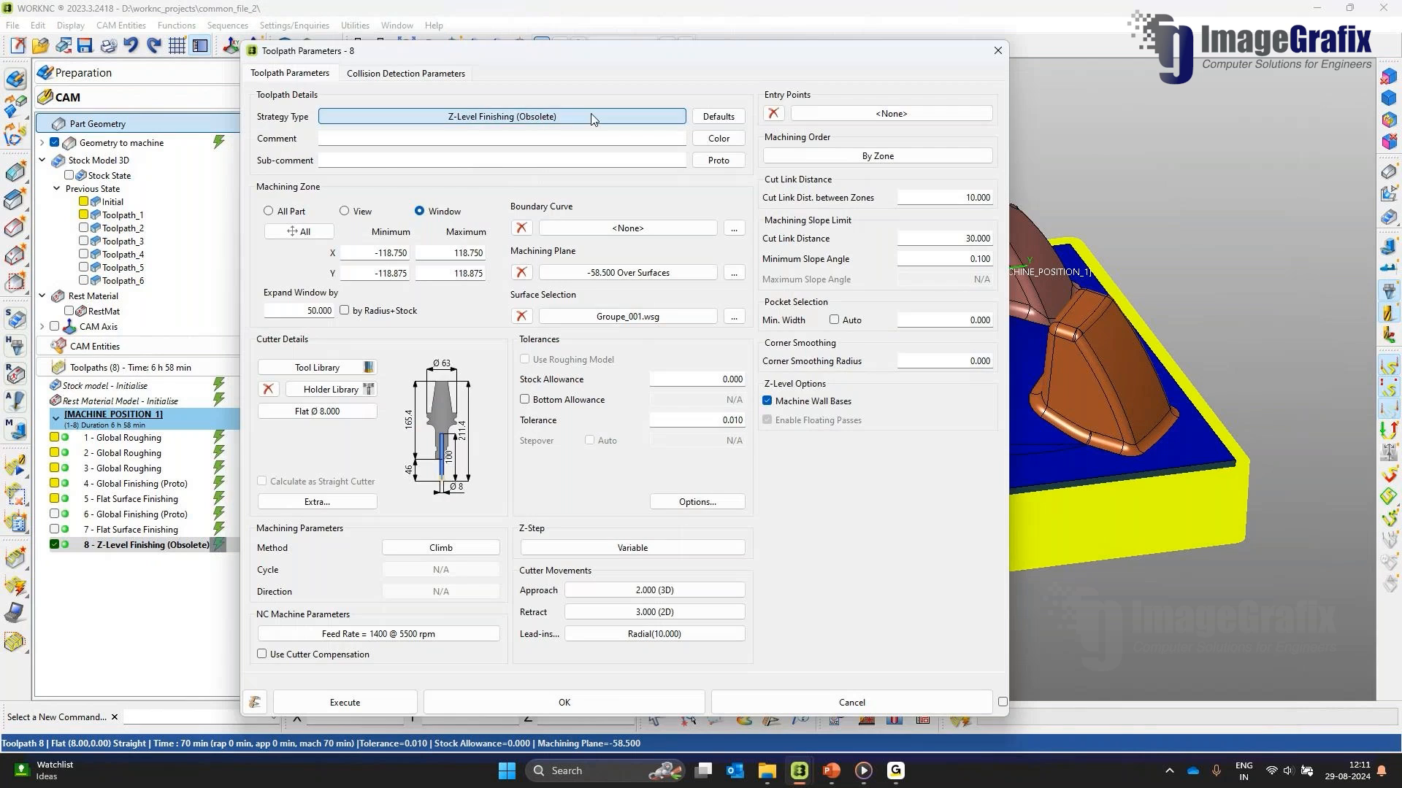
{"action": "left_click", "coordinate": [592, 117]}
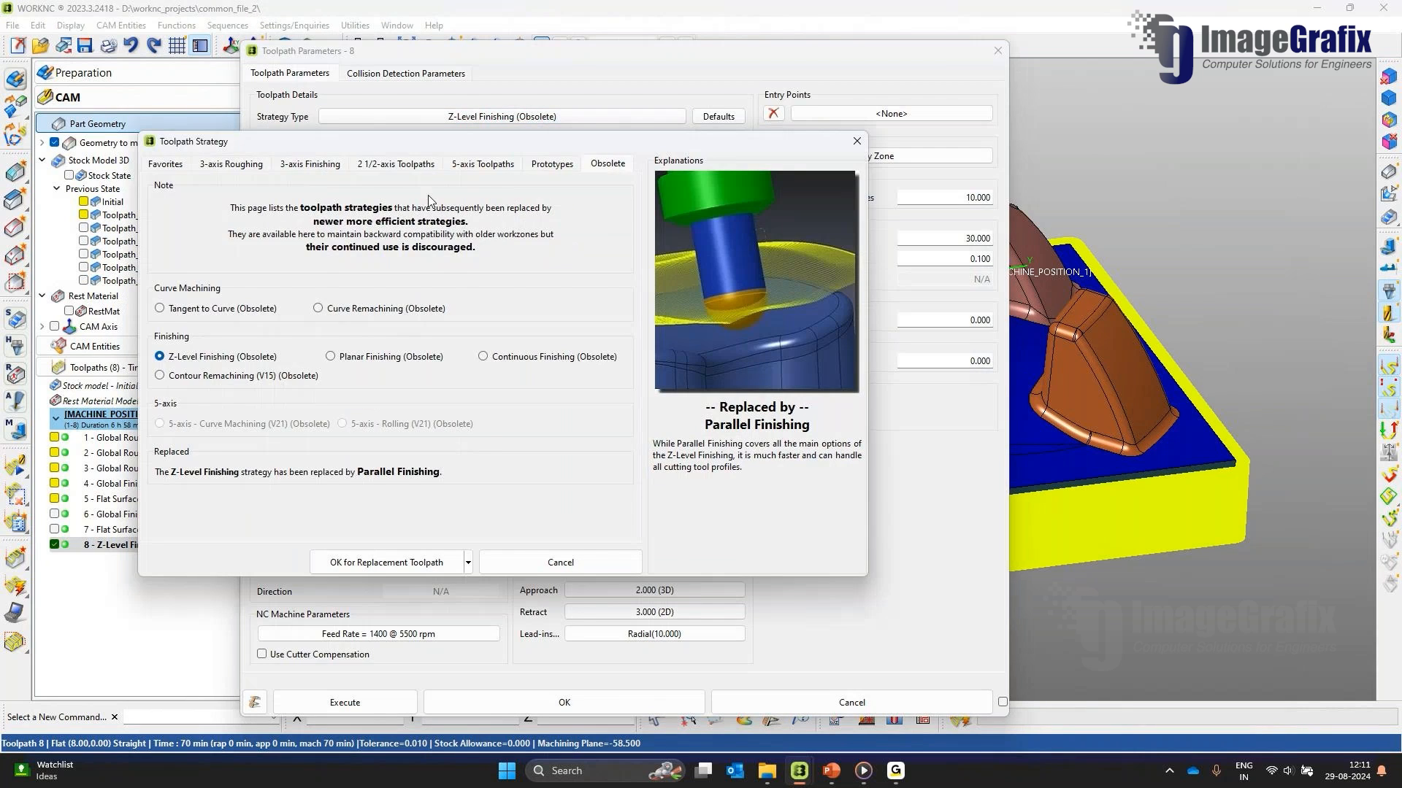
{"action": "left_click", "coordinate": [309, 164]}
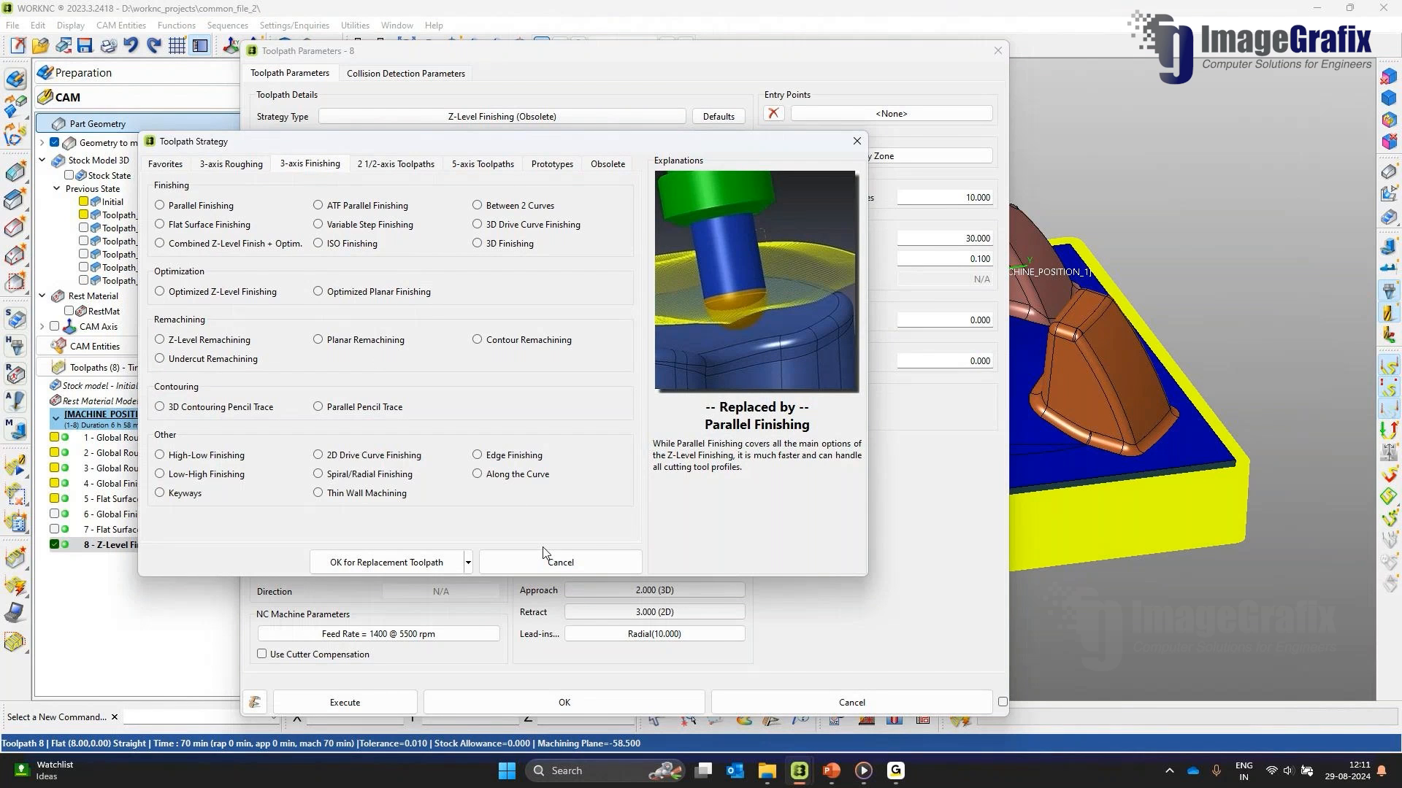
{"action": "left_click", "coordinate": [560, 563]}
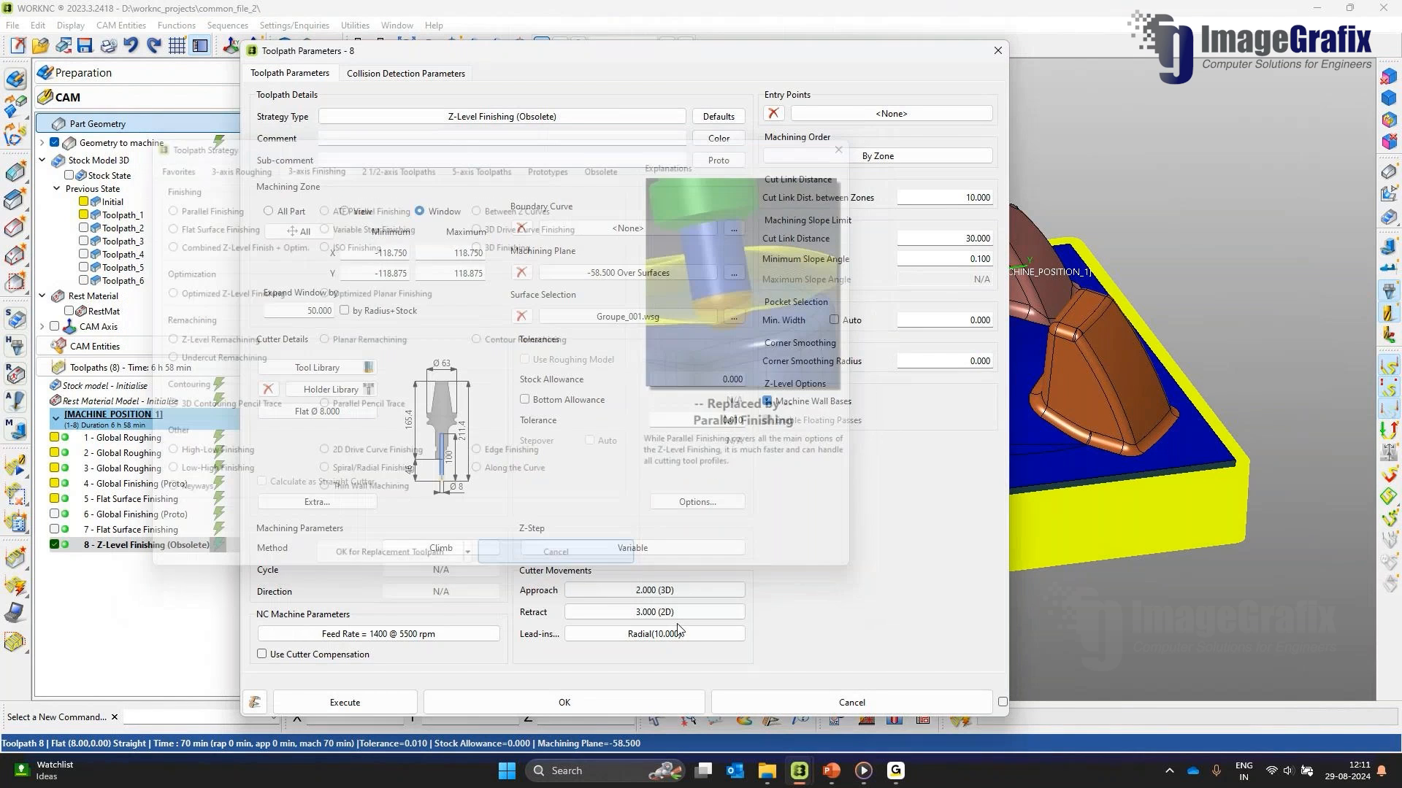
{"action": "left_click", "coordinate": [809, 703]}
Step: Switch to the WORKNC window with the rework project and display Global Roughing toolpath 1 around the green part
{"action": "mouse_move", "coordinate": [801, 768]}
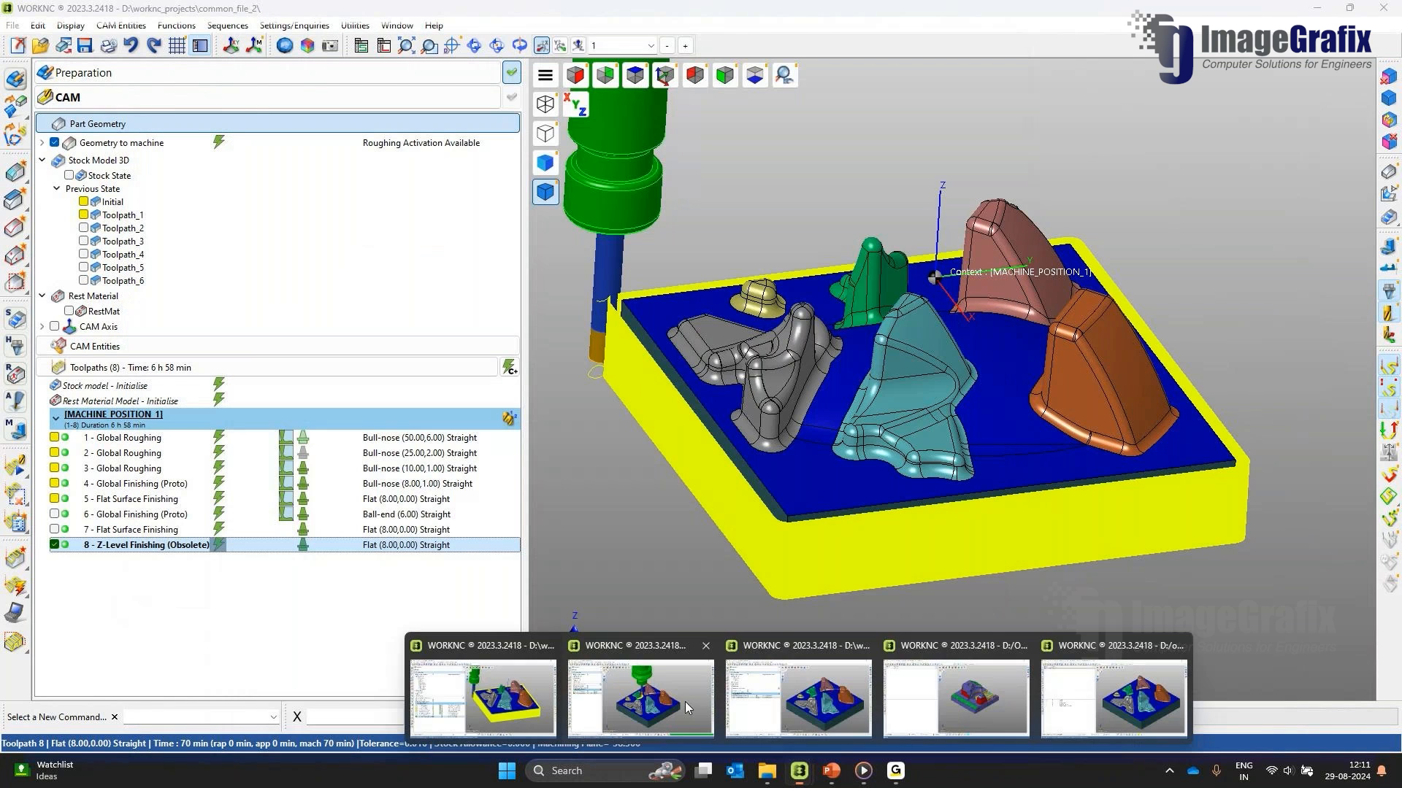
{"action": "left_click", "coordinate": [685, 702]}
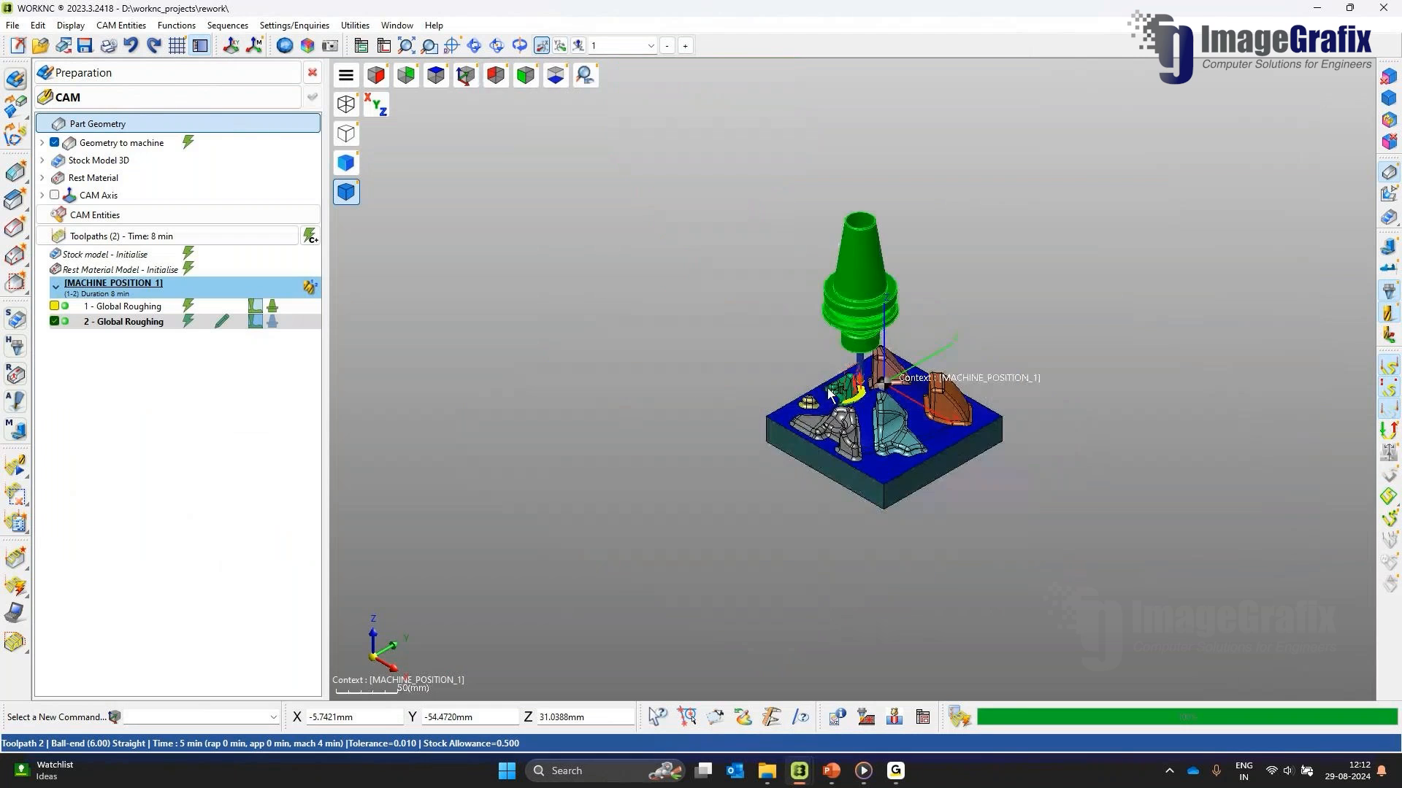
{"action": "scroll", "coordinate": [882, 395], "scroll_direction": "up", "scroll_amount": 5}
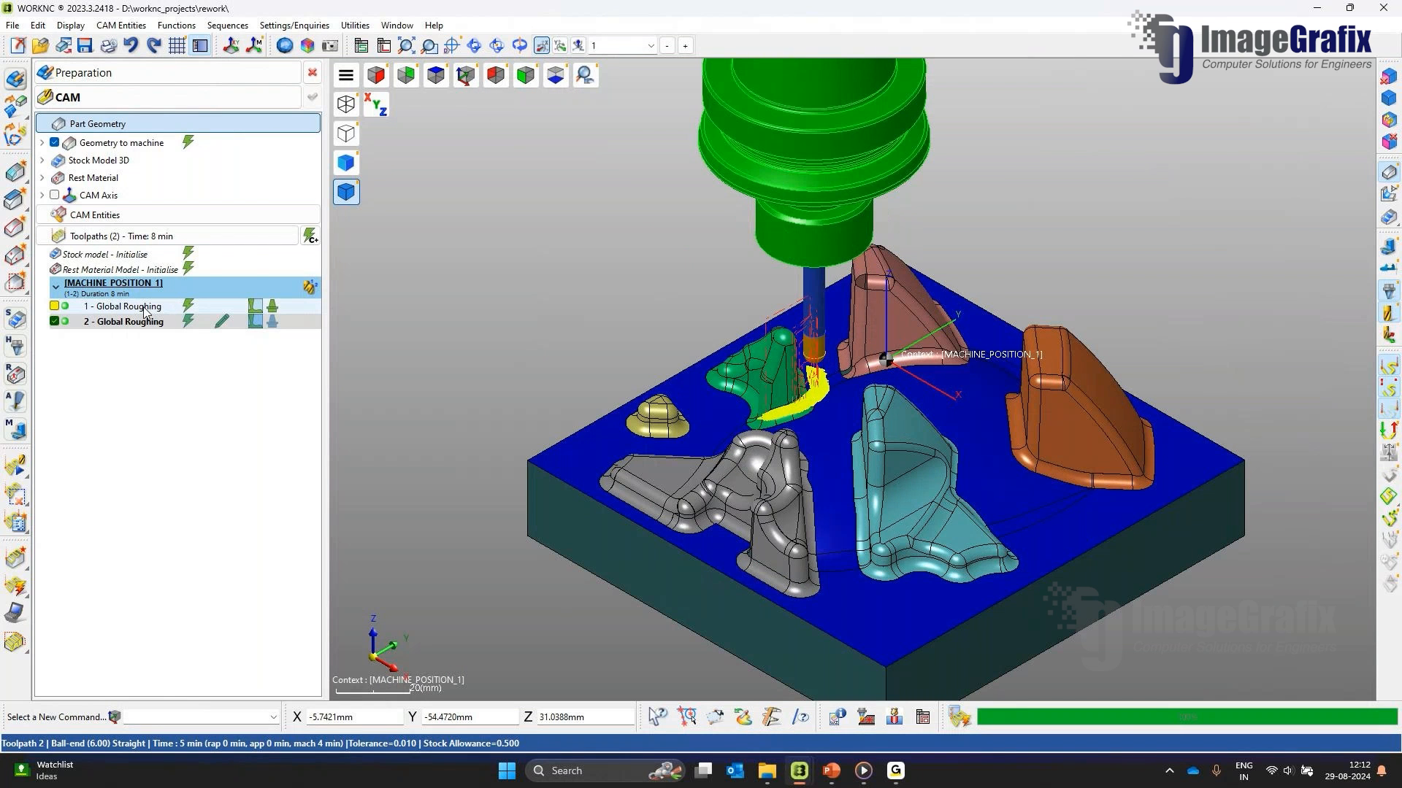
{"action": "mouse_move", "coordinate": [145, 311]}
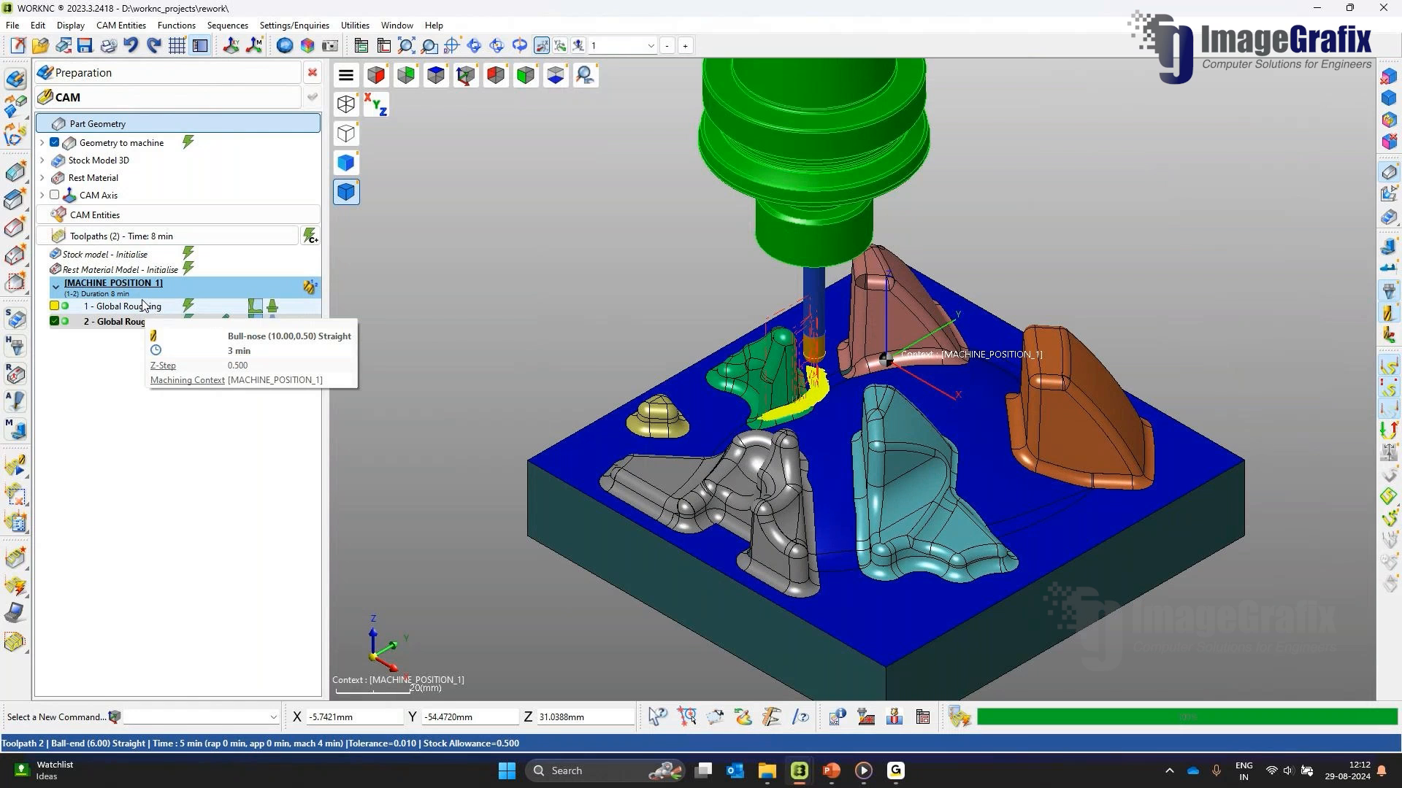
{"action": "left_click", "coordinate": [143, 305]}
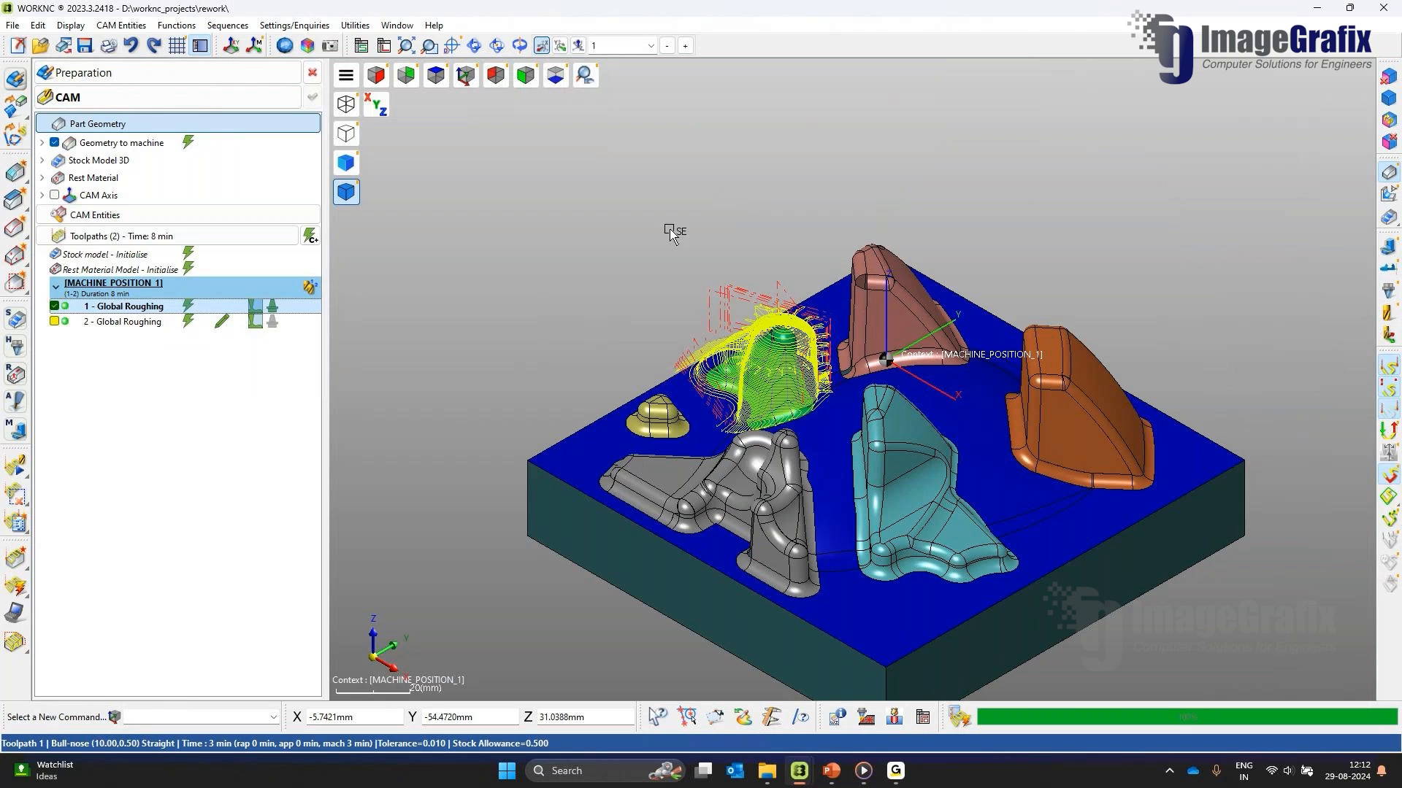
Step: Review the stock initialization settings of the part geometry, highlighting the def_stock_1.wnc CAD stock on the part, without changing them
{"action": "left_click", "coordinate": [172, 162]}
{"action": "double_click", "coordinate": [172, 166]}
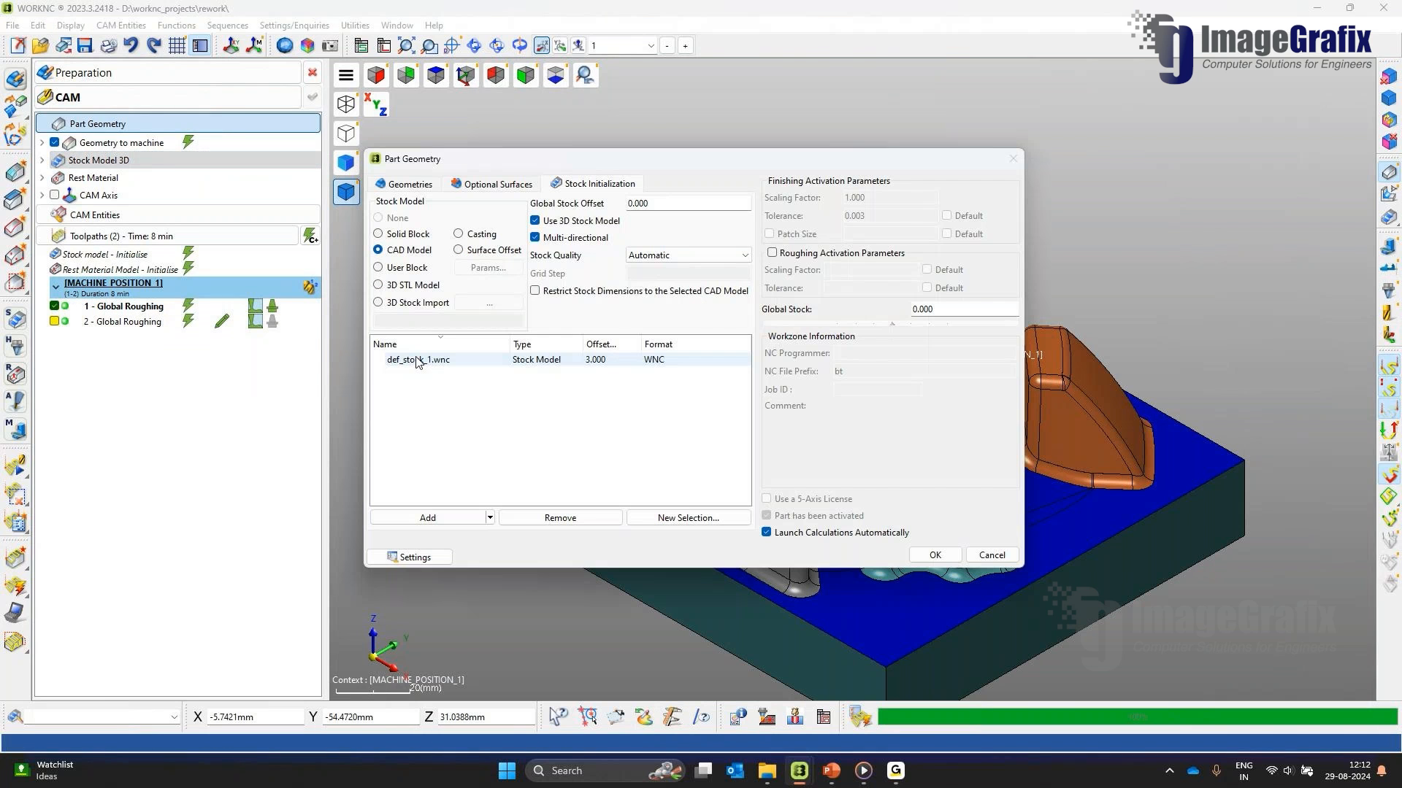
{"action": "left_click", "coordinate": [992, 555]}
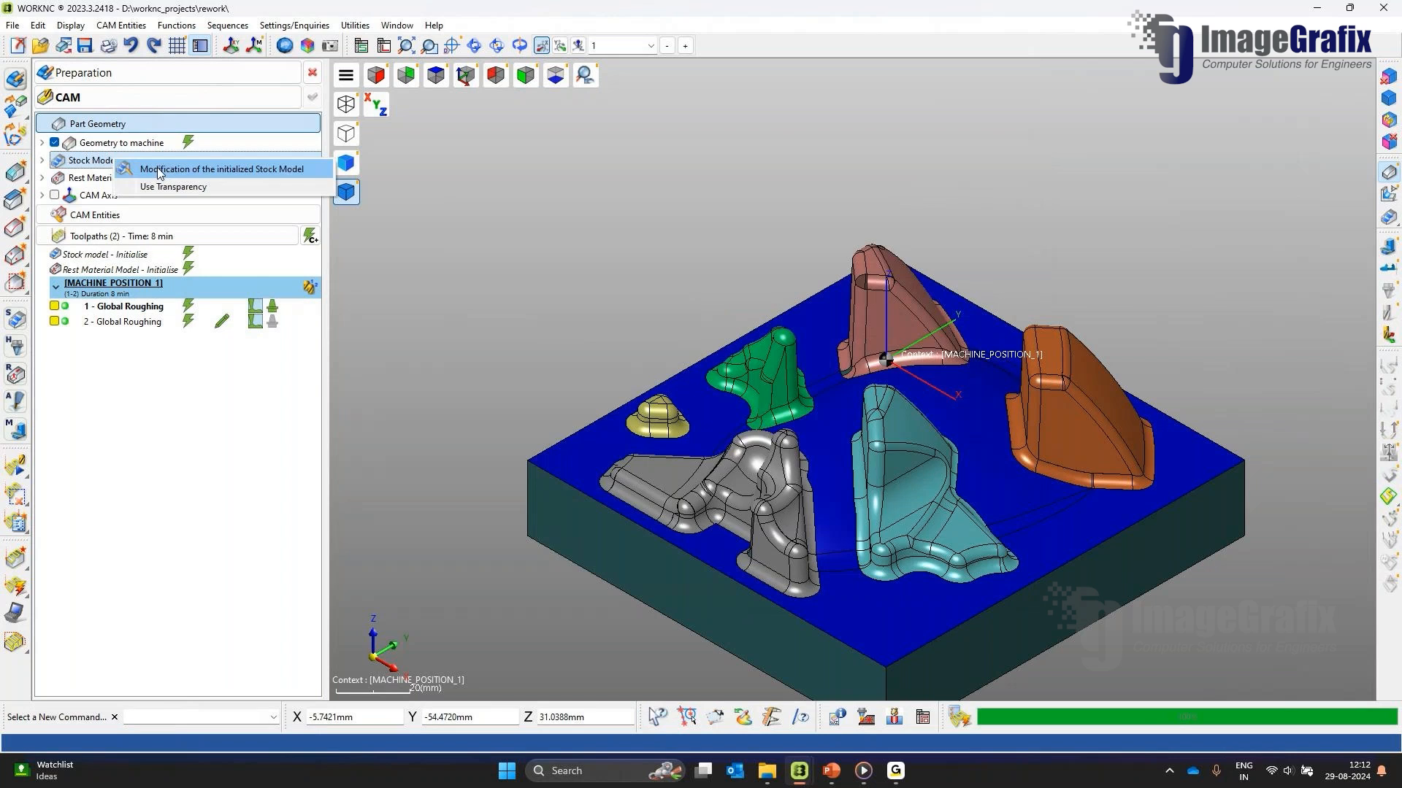
{"action": "double_click", "coordinate": [110, 160]}
{"action": "left_click", "coordinate": [453, 360]}
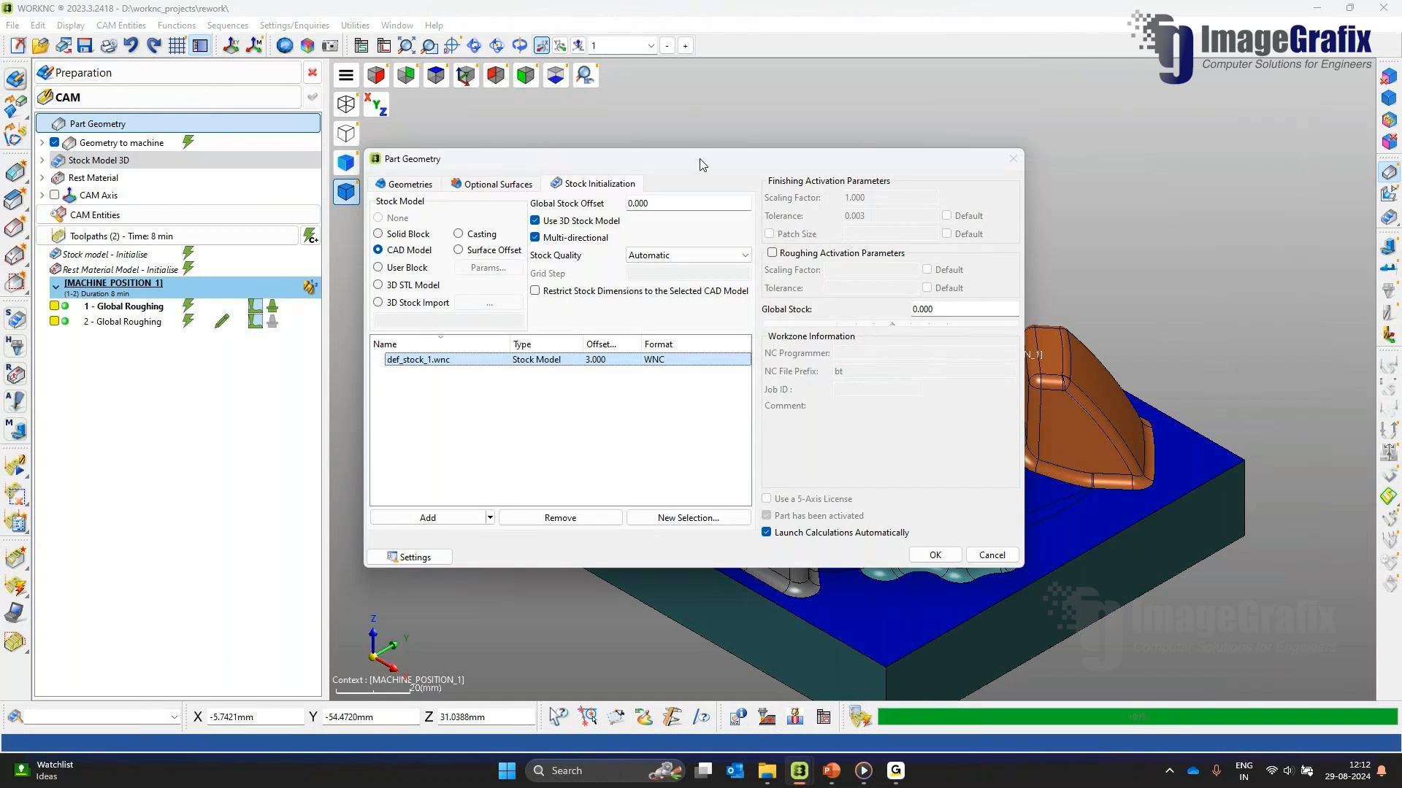
{"action": "left_click_drag", "start_coordinate": [375, 156], "coordinate": [14, 134]}
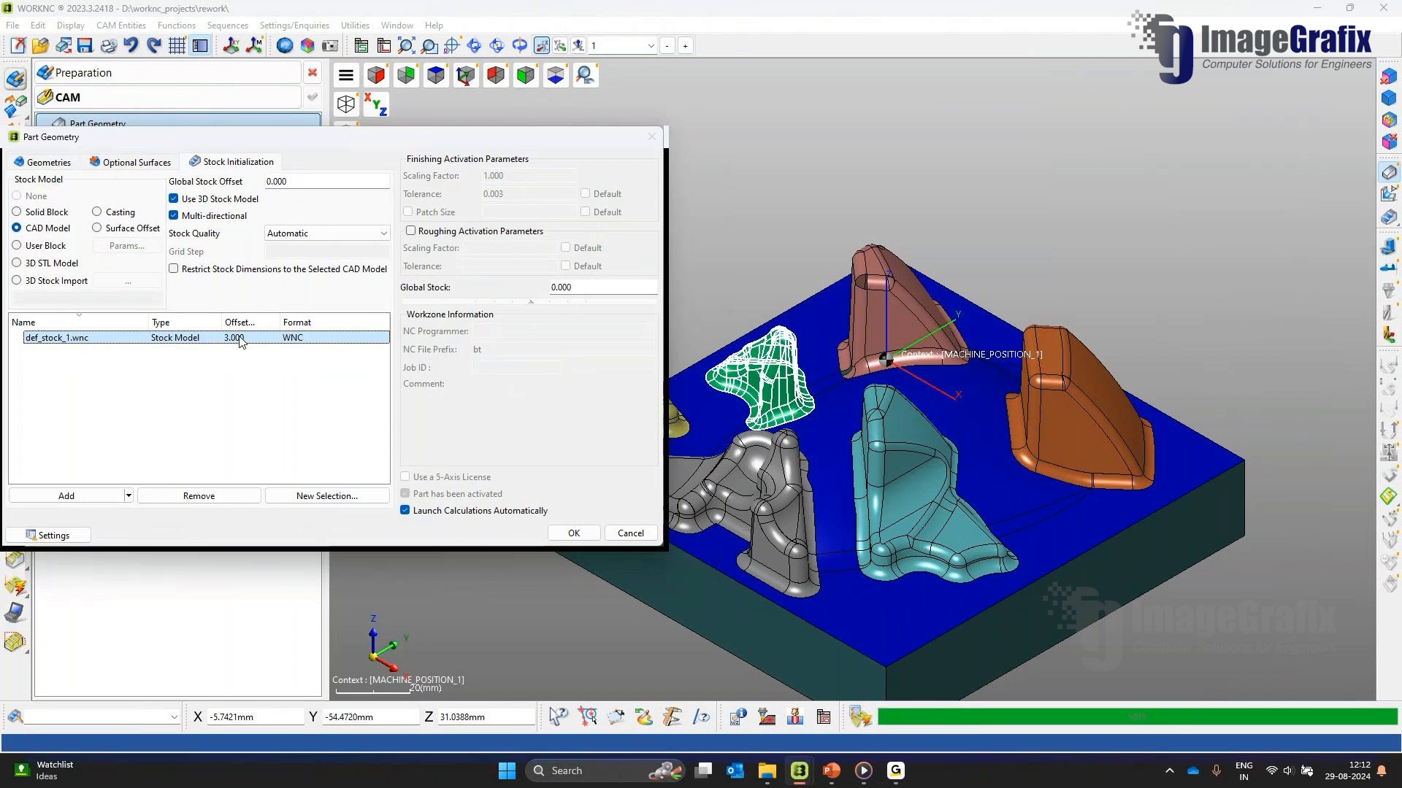
{"action": "left_click", "coordinate": [573, 533]}
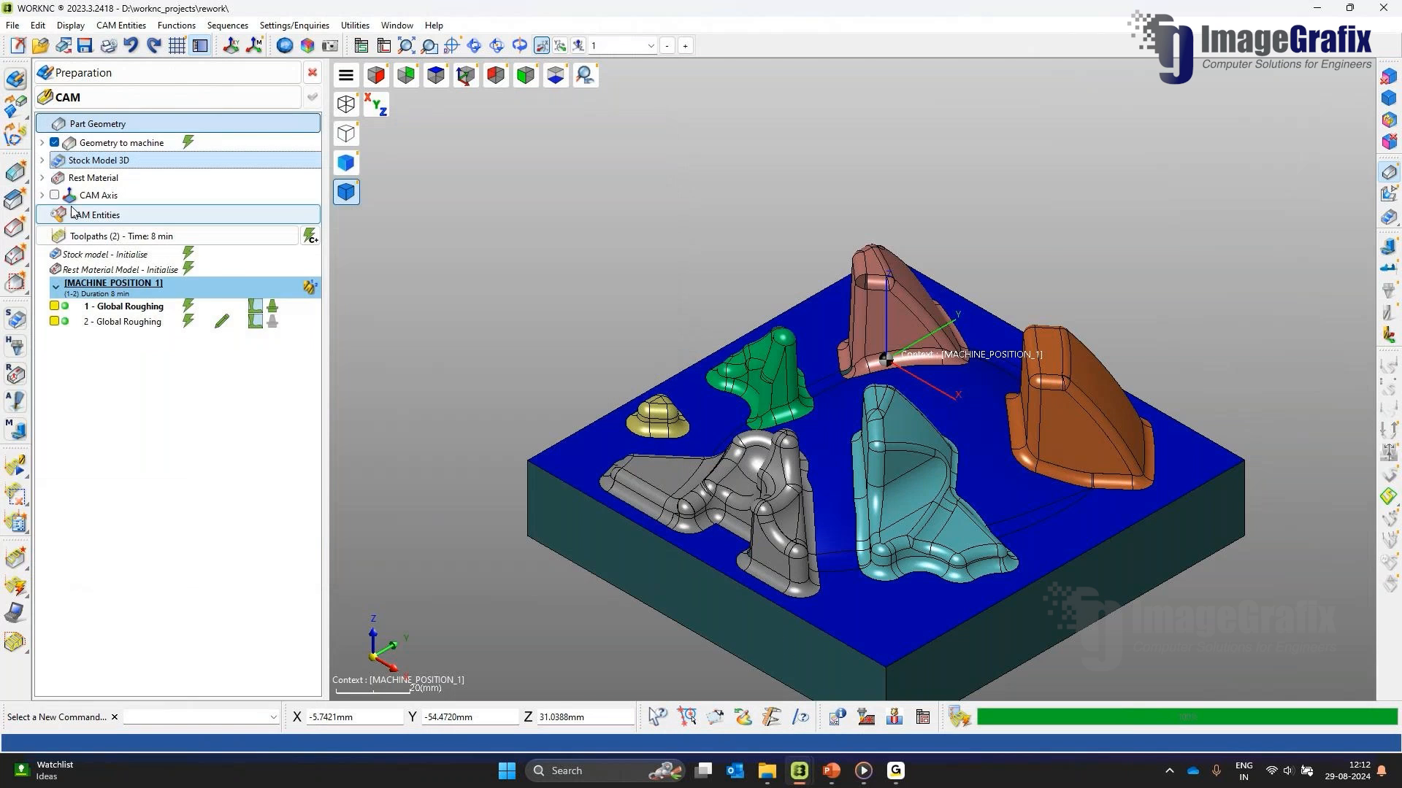
Step: Display the initial state of the 3D stock model and inspect the stock shape around the green part
{"action": "left_click", "coordinate": [41, 160]}
{"action": "left_click", "coordinate": [113, 218]}
{"action": "right_click", "coordinate": [117, 217]}
{"action": "left_click", "coordinate": [84, 217]}
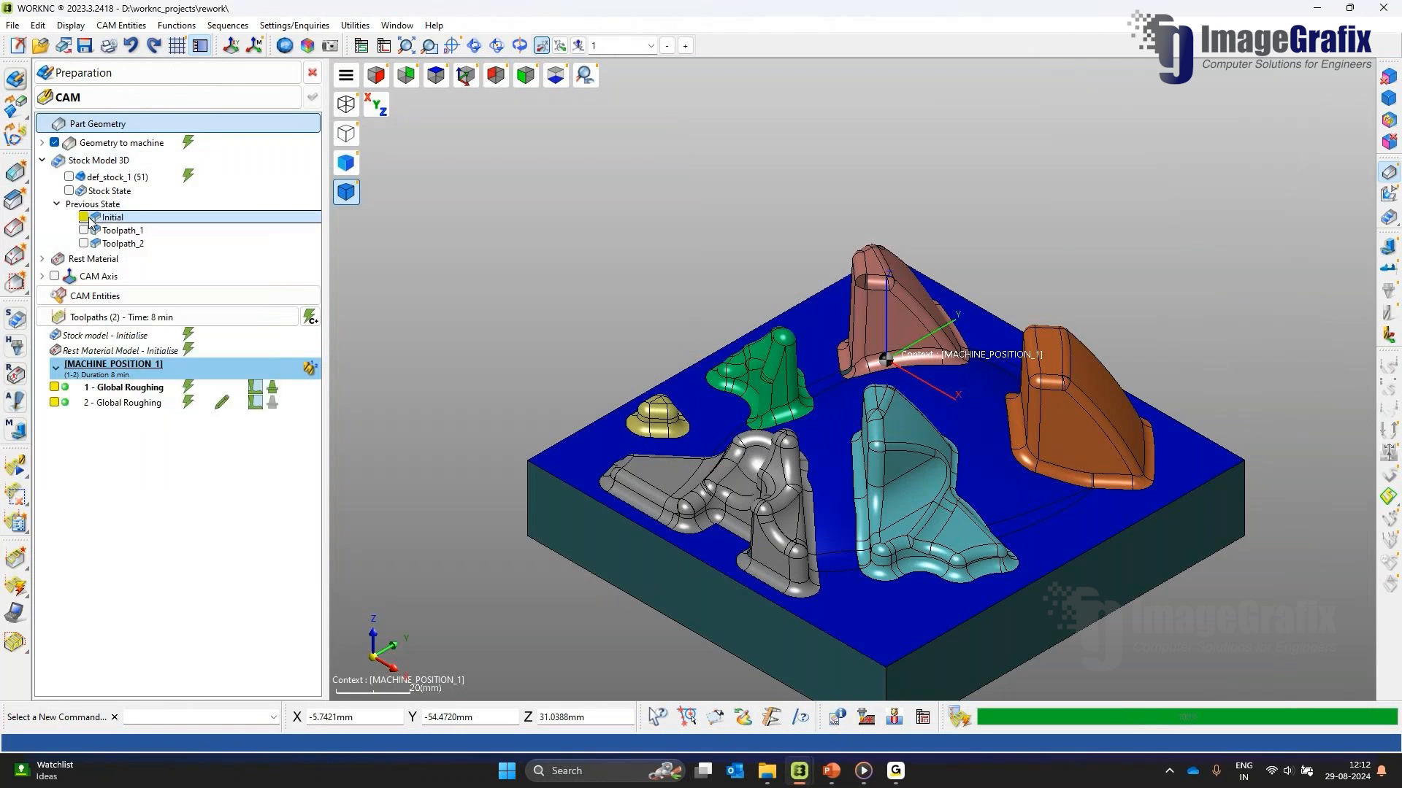
{"action": "right_click", "coordinate": [106, 218]}
{"action": "left_click", "coordinate": [181, 269]}
{"action": "middle_click_drag", "start_coordinate": [754, 313], "coordinate": [815, 378]}
{"action": "scroll", "coordinate": [815, 378], "scroll_direction": "up", "scroll_amount": 2}
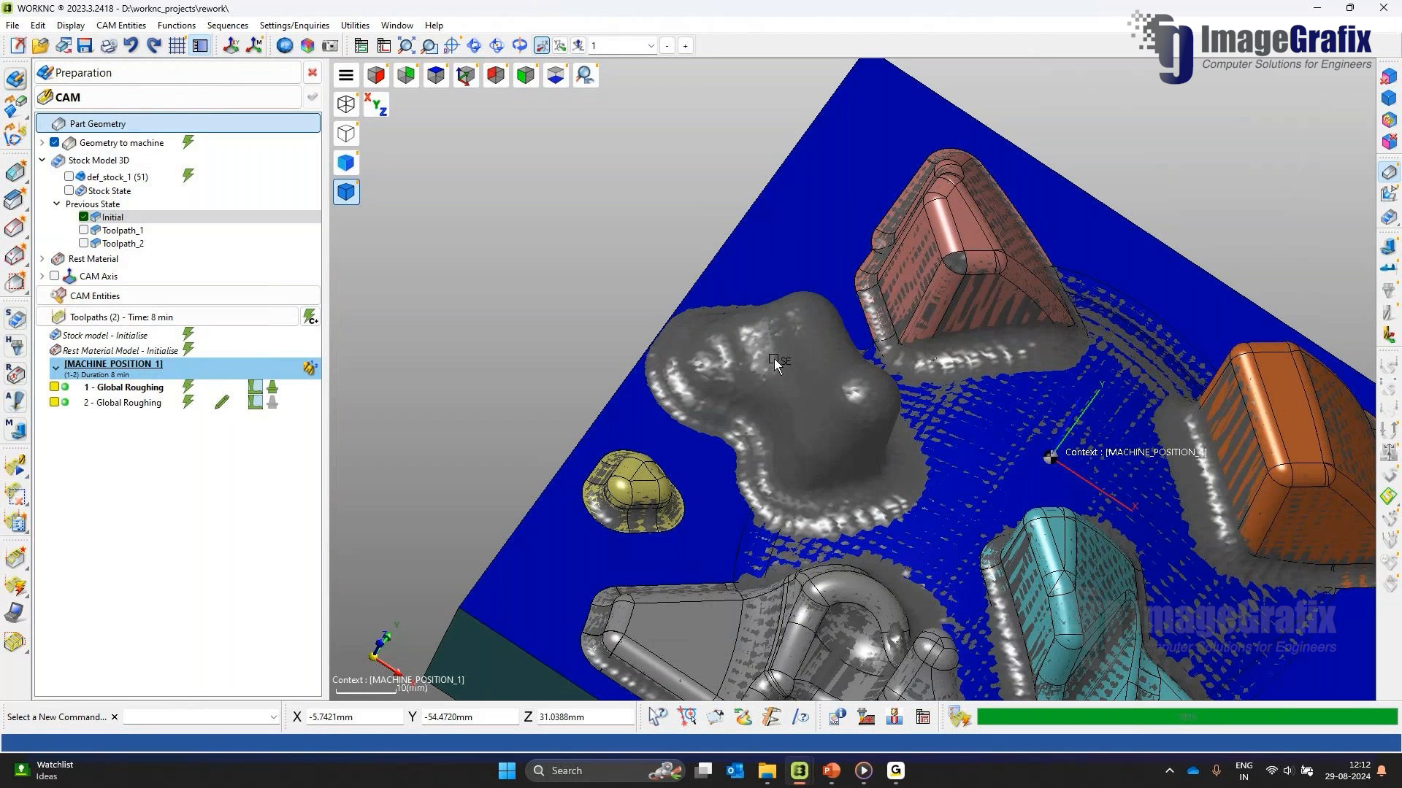
{"action": "middle_click_drag", "start_coordinate": [897, 320], "coordinate": [754, 287]}
{"action": "scroll", "coordinate": [753, 288], "scroll_direction": "down", "scroll_amount": 4}
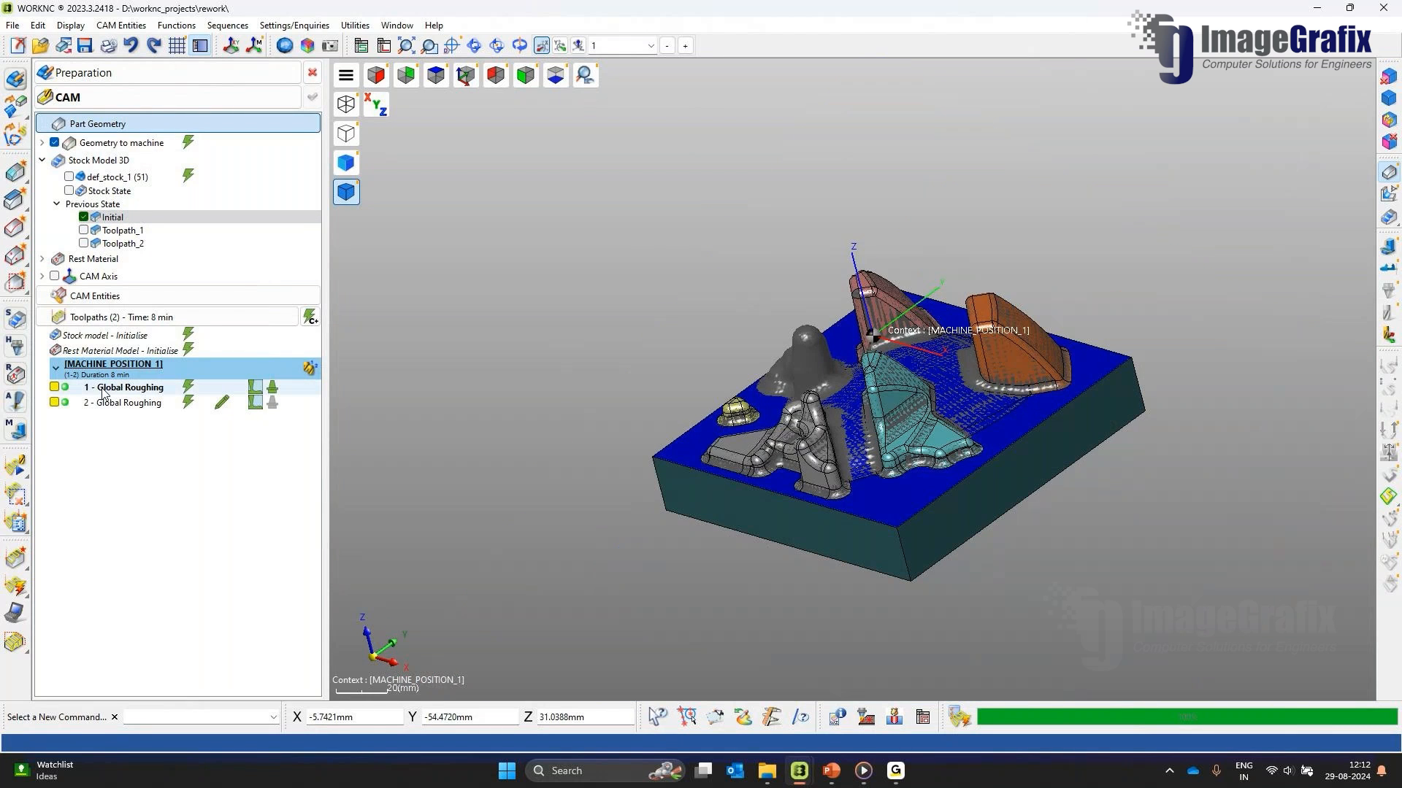
Step: Display Global Roughing toolpath 1 over the initial stock and review its parameters without changing them
{"action": "left_click", "coordinate": [144, 393]}
{"action": "left_click", "coordinate": [189, 387]}
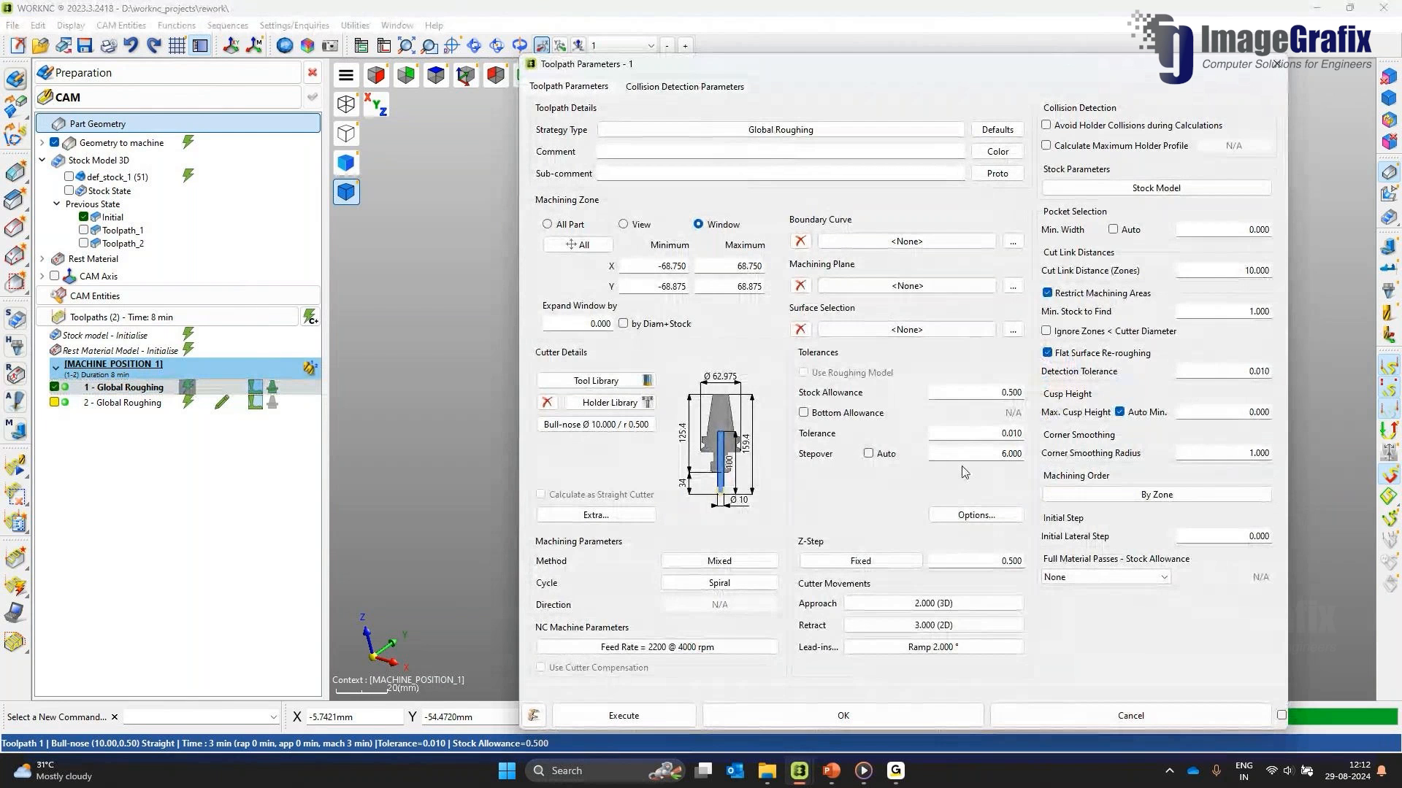
{"action": "left_click", "coordinate": [1107, 717]}
Step: Hide the initial stock model and inspect Global Roughing toolpath 1's passes around the green part
{"action": "left_click", "coordinate": [83, 217]}
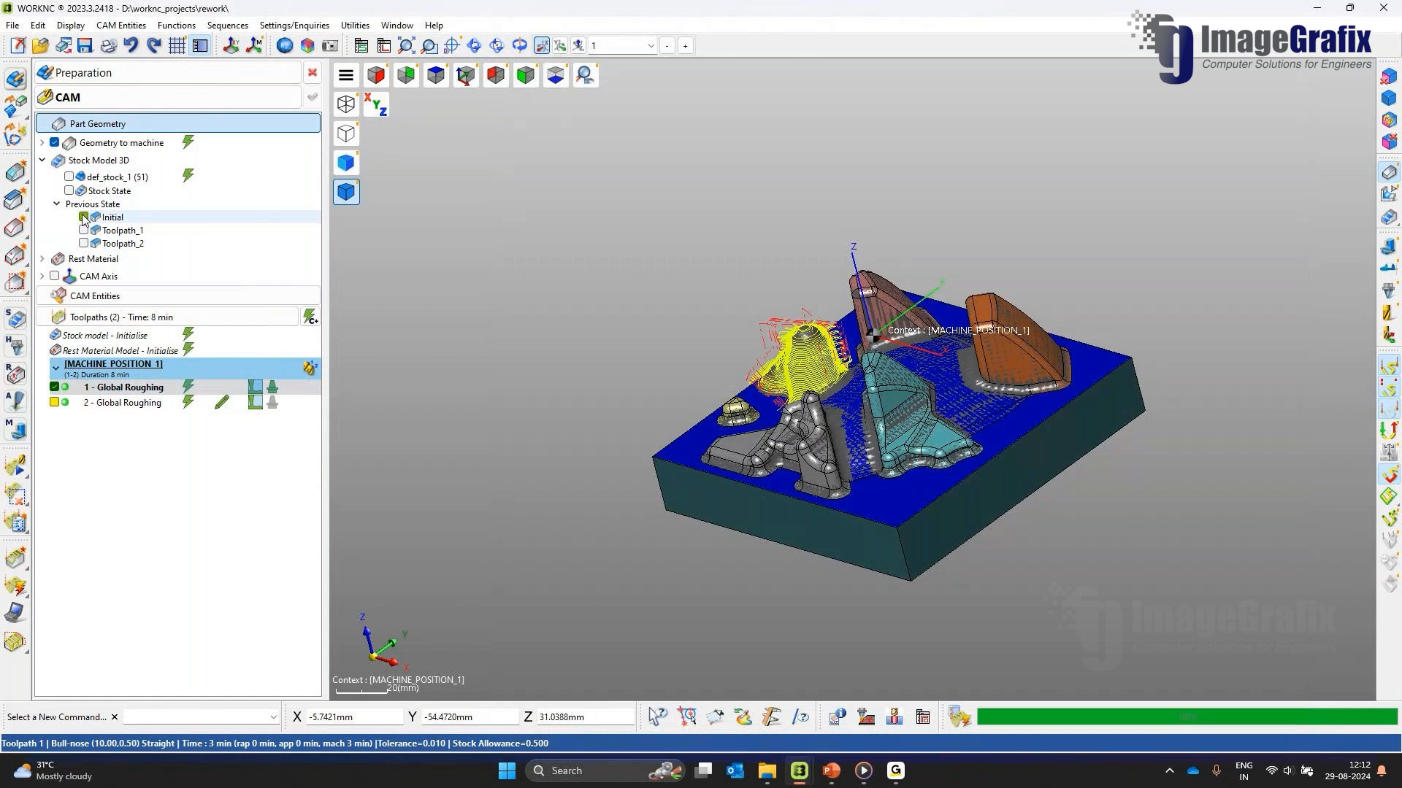
{"action": "middle_click_drag", "start_coordinate": [789, 307], "coordinate": [794, 343]}
{"action": "scroll", "coordinate": [795, 346], "scroll_direction": "up", "scroll_amount": 2}
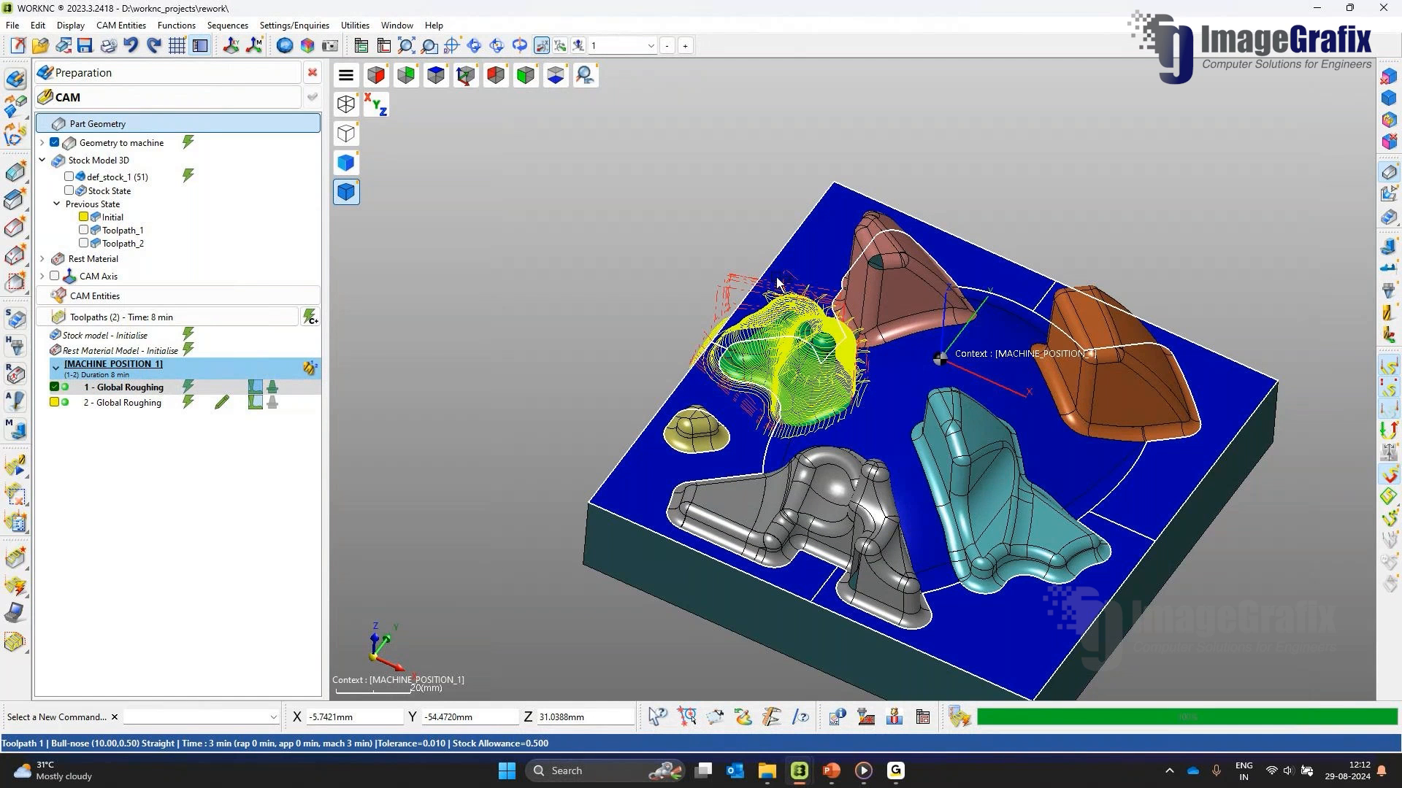
{"action": "middle_click_drag", "start_coordinate": [800, 321], "coordinate": [777, 284]}
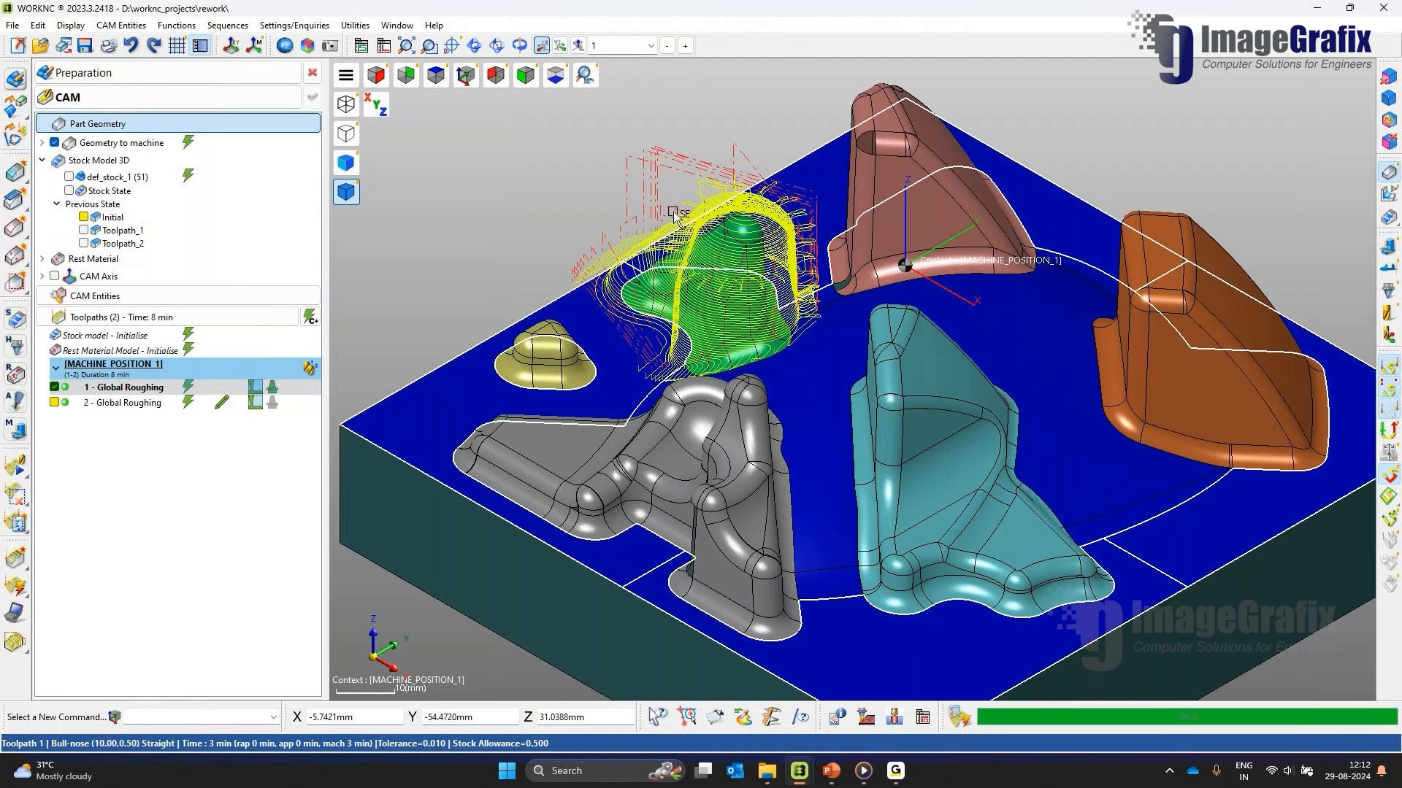
{"action": "scroll", "coordinate": [696, 240], "scroll_direction": "up", "scroll_amount": 3}
{"action": "scroll", "coordinate": [697, 240], "scroll_direction": "down", "scroll_amount": 3}
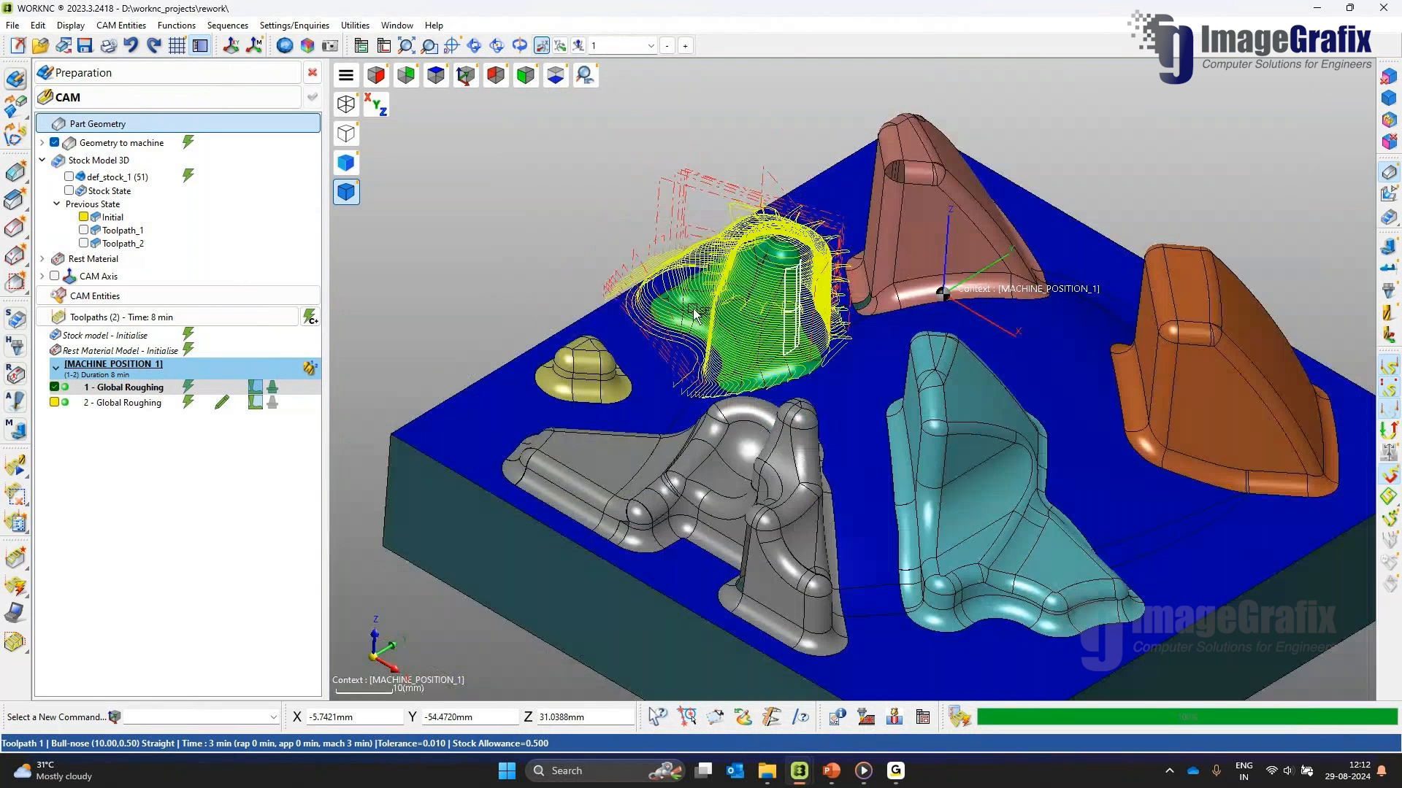
Step: Display Global Roughing toolpath 2 and inspect its passes beside the green part, finishing in an isometric view
{"action": "left_click", "coordinate": [162, 406]}
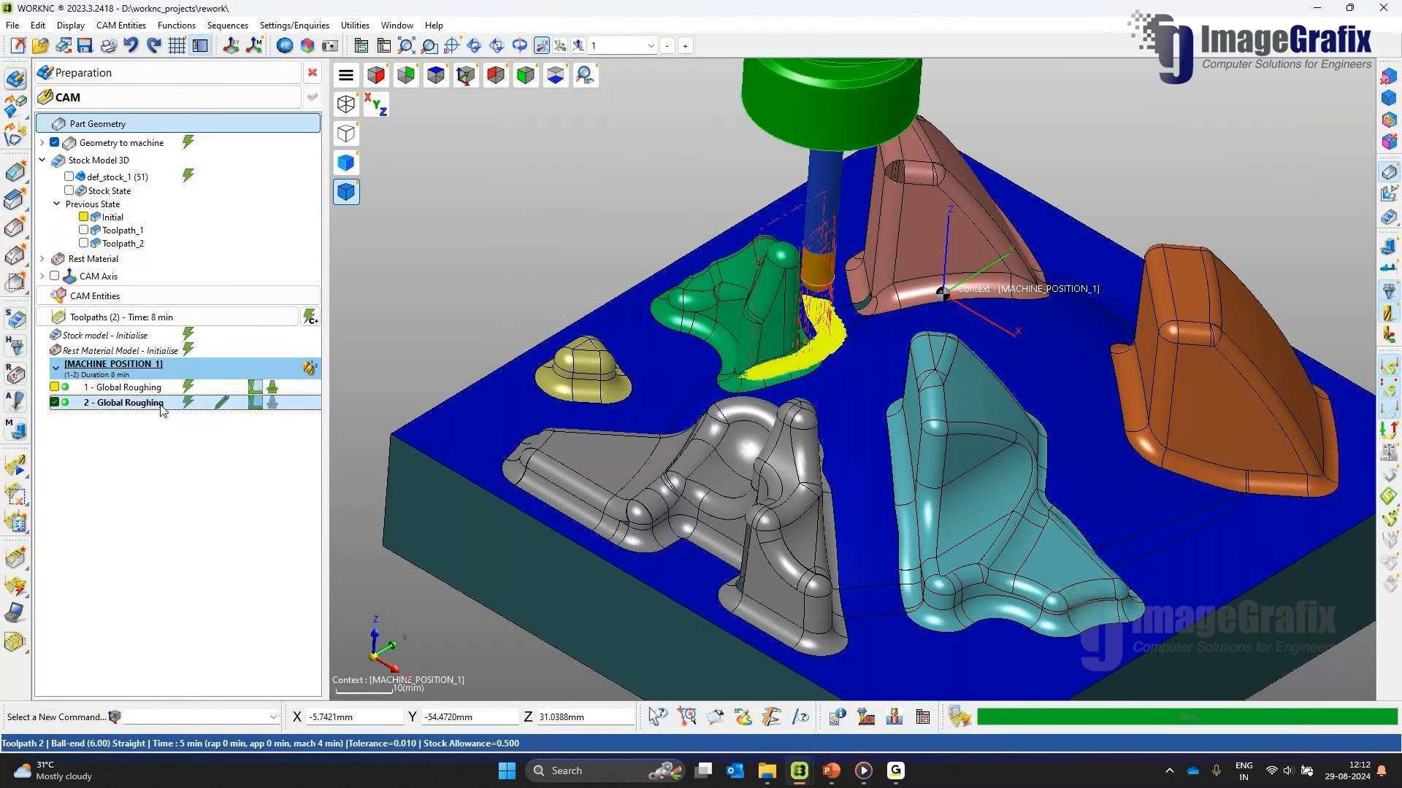
{"action": "mouse_move", "coordinate": [719, 343]}
{"action": "middle_mouse_down"}
{"action": "mouse_move", "coordinate": [635, 402]}
{"action": "mouse_move", "coordinate": [737, 333]}
{"action": "mouse_move", "coordinate": [798, 313]}
{"action": "mouse_move", "coordinate": [788, 300]}
{"action": "mouse_move", "coordinate": [810, 307]}
{"action": "mouse_move", "coordinate": [814, 360]}
{"action": "mouse_move", "coordinate": [887, 361]}
{"action": "middle_mouse_up"}
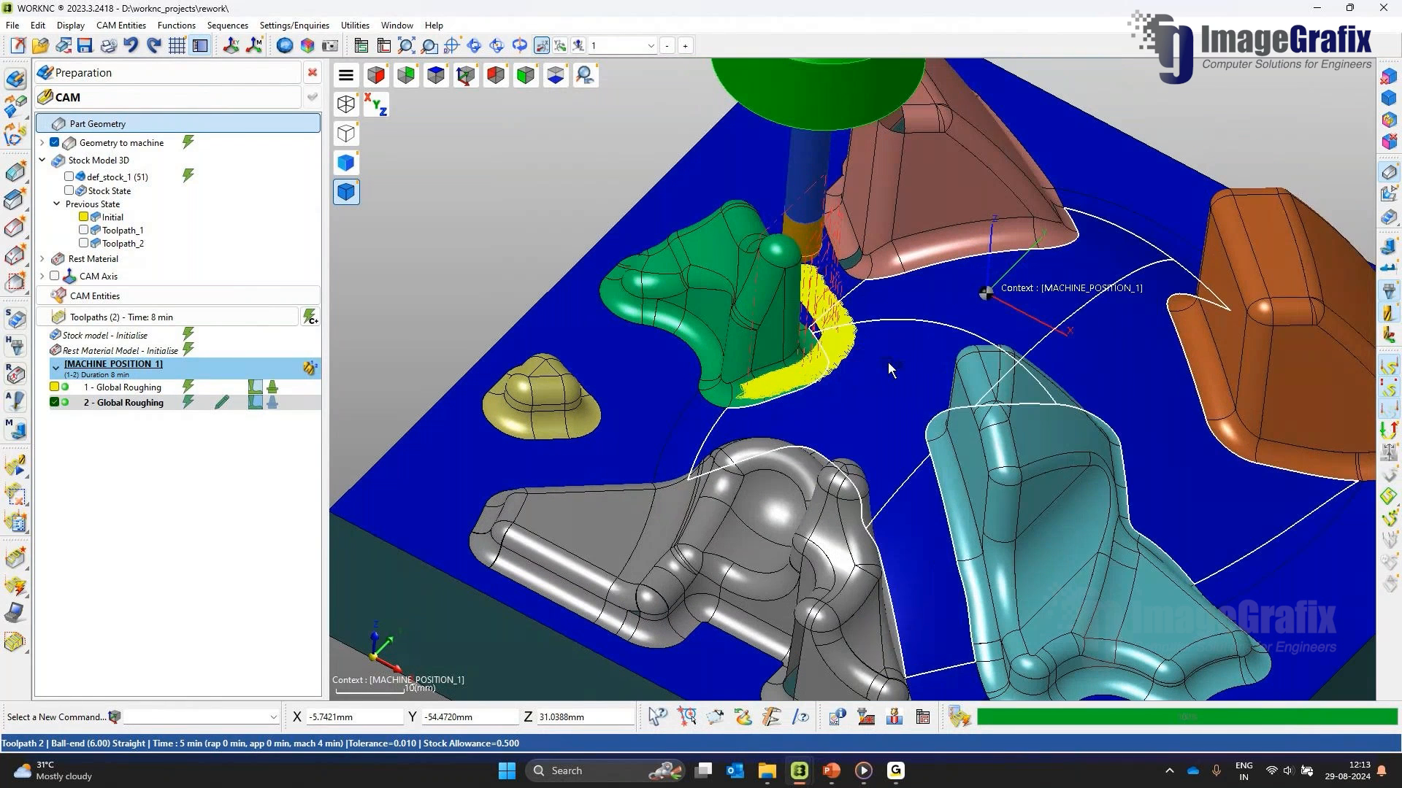
{"action": "left_click", "coordinate": [157, 159]}
{"action": "left_click", "coordinate": [465, 75]}
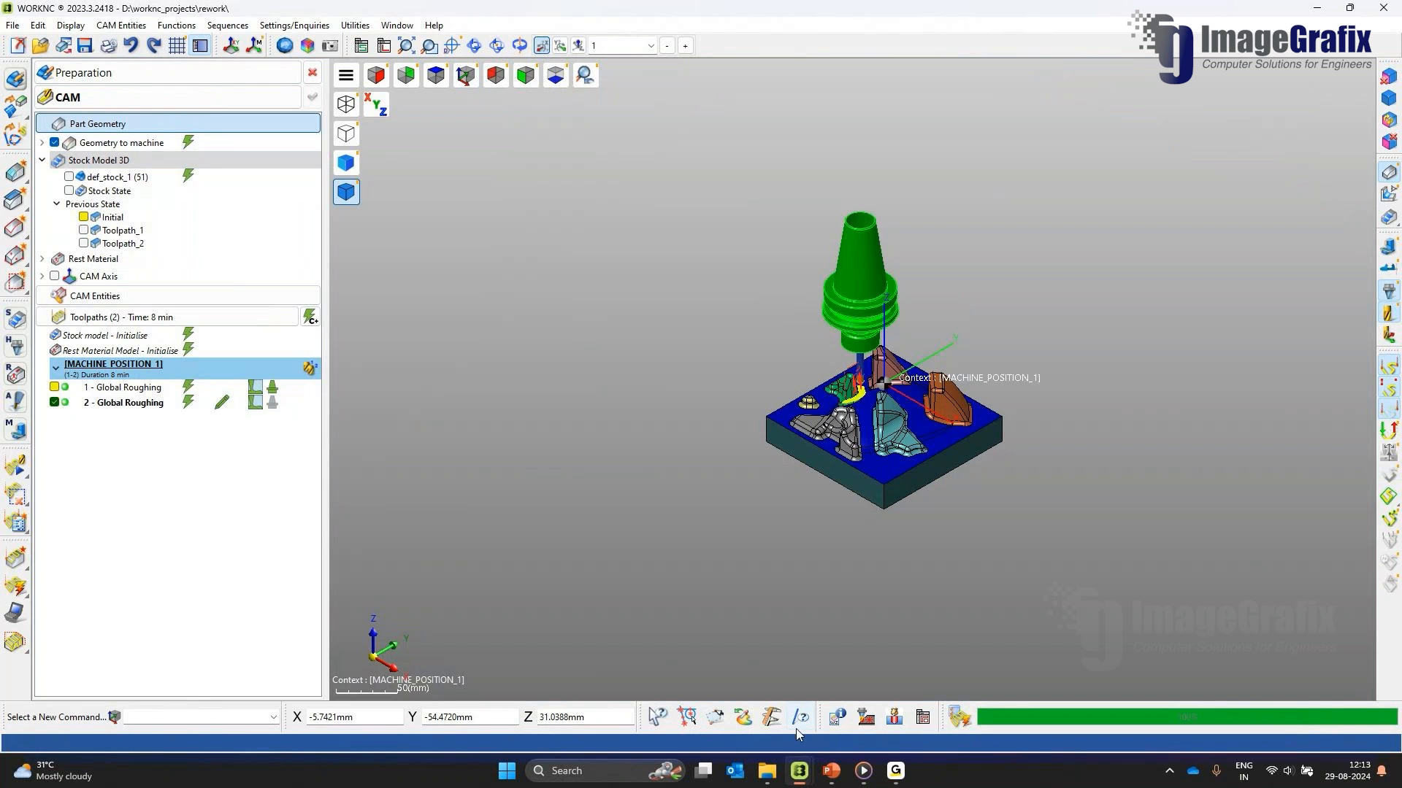
Step: Switch to the WORKNC window with the auto_5 project and show its parts in isometric view
{"action": "mouse_move", "coordinate": [799, 770]}
{"action": "left_click", "coordinate": [795, 701]}
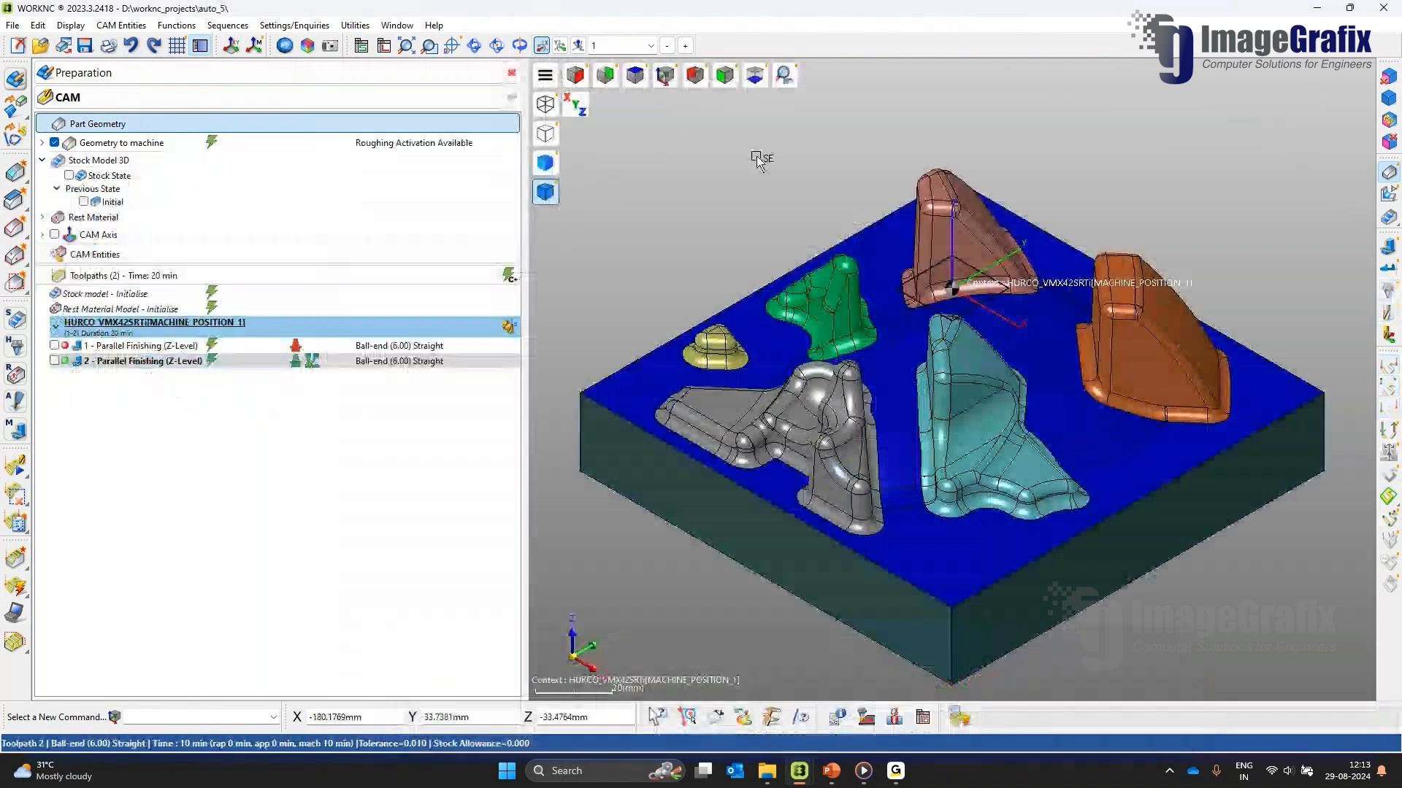
{"action": "left_click", "coordinate": [676, 80]}
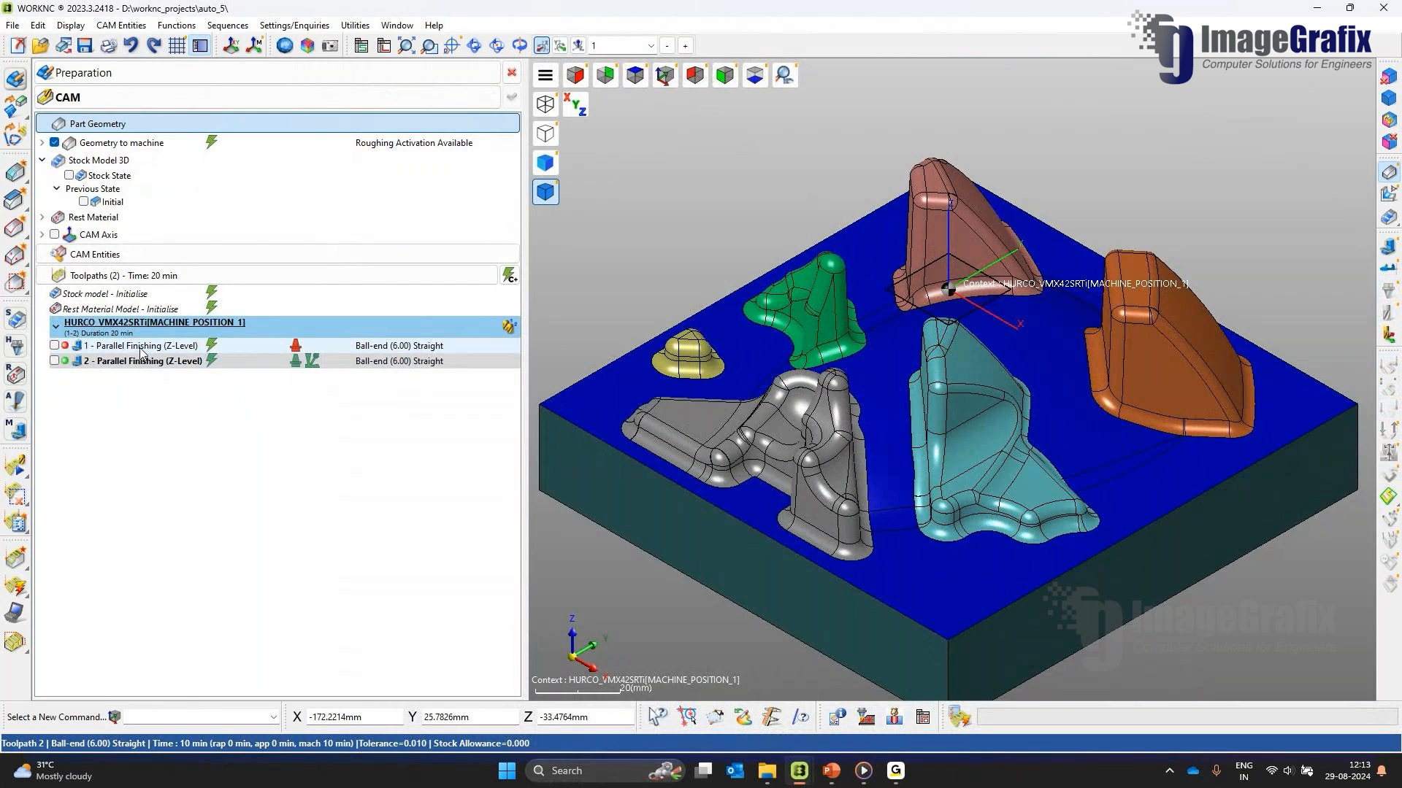
Step: Display Parallel Finishing (Z-Level) toolpath 1 and examine the cutter and holder closely against the orange part
{"action": "mouse_move", "coordinate": [158, 349]}
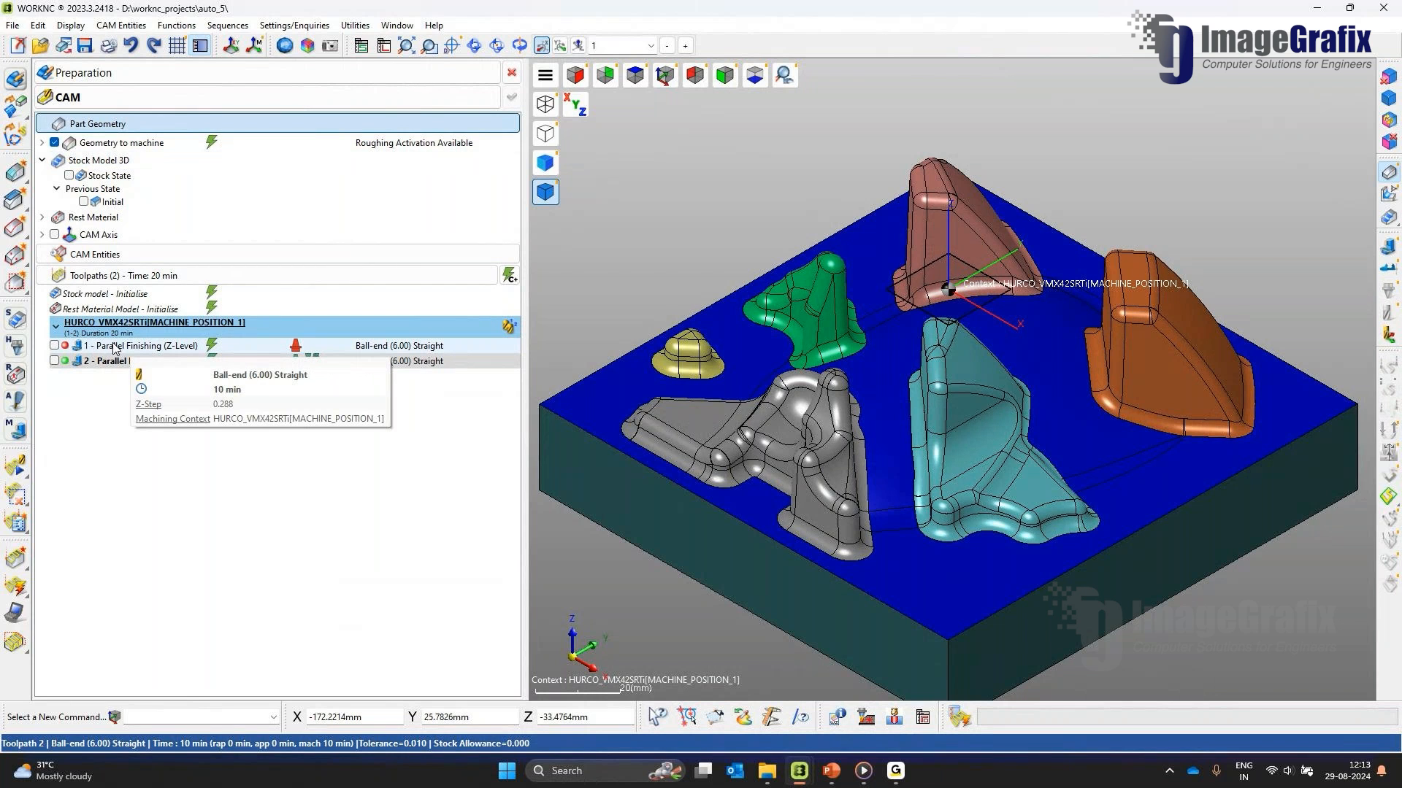
{"action": "double_click", "coordinate": [138, 352]}
{"action": "mouse_move", "coordinate": [958, 378]}
{"action": "middle_mouse_down"}
{"action": "mouse_move", "coordinate": [1023, 329]}
{"action": "mouse_move", "coordinate": [1067, 320]}
{"action": "mouse_move", "coordinate": [976, 322]}
{"action": "mouse_move", "coordinate": [932, 381]}
{"action": "middle_mouse_up"}
{"action": "scroll", "coordinate": [932, 382], "scroll_direction": "down", "scroll_amount": 2}
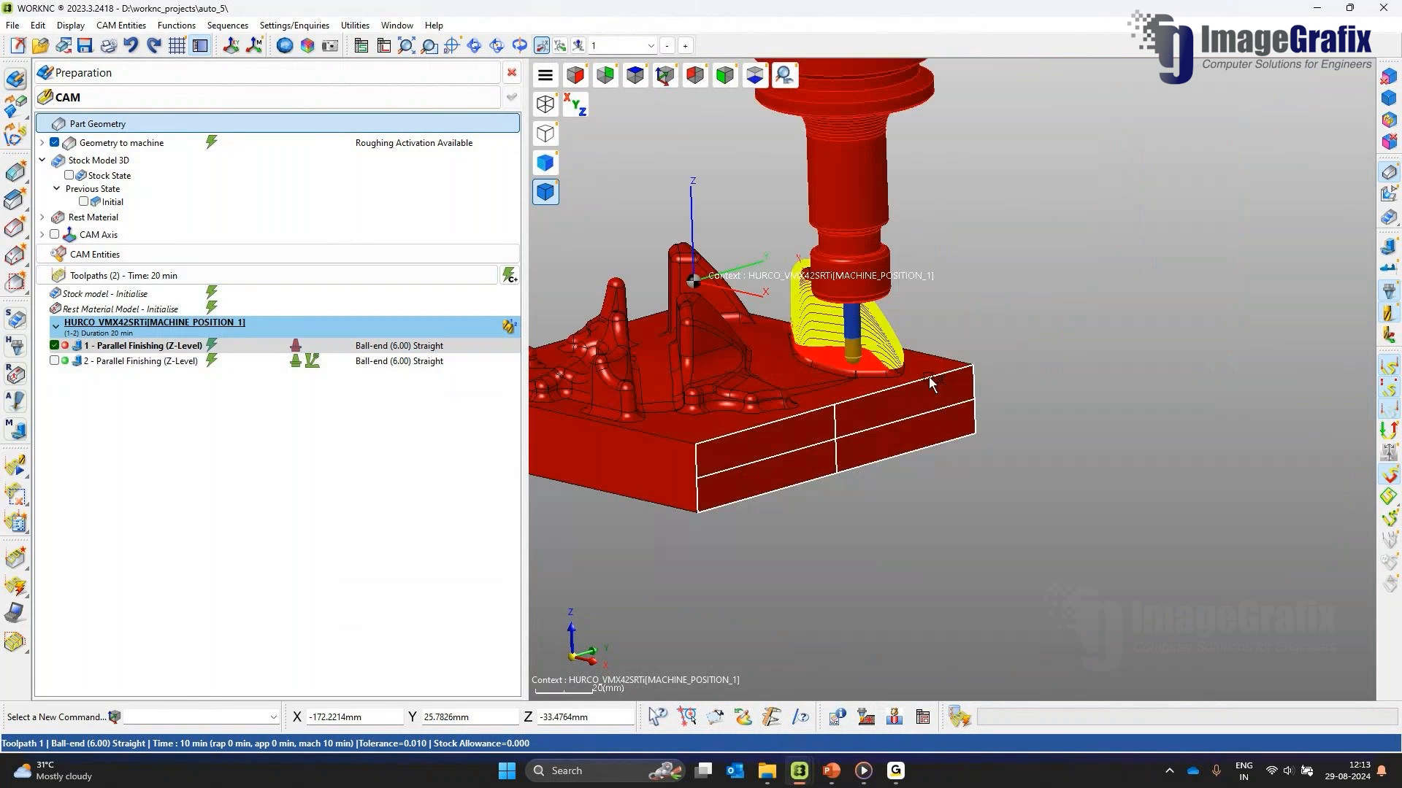
{"action": "scroll", "coordinate": [891, 369], "scroll_direction": "up", "scroll_amount": 4}
{"action": "scroll", "coordinate": [736, 315], "scroll_direction": "up", "scroll_amount": 3}
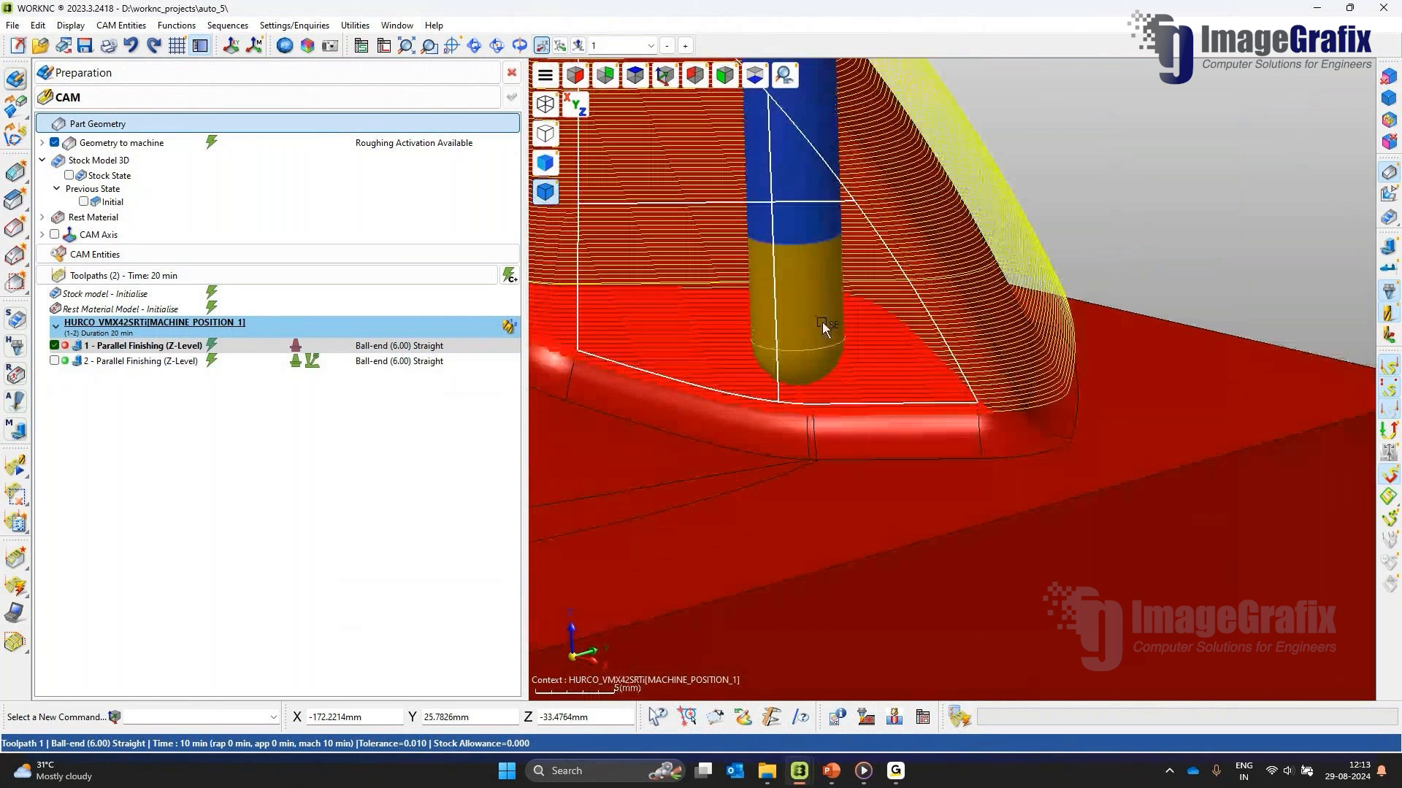
{"action": "scroll", "coordinate": [822, 324], "scroll_direction": "down", "scroll_amount": 3}
{"action": "middle_click_drag", "start_coordinate": [822, 324], "coordinate": [905, 244]}
Step: Review toolpath 1's tool holder collision detection parameters and holder profile without changes, and return to an isometric view
{"action": "left_click", "coordinate": [296, 346]}
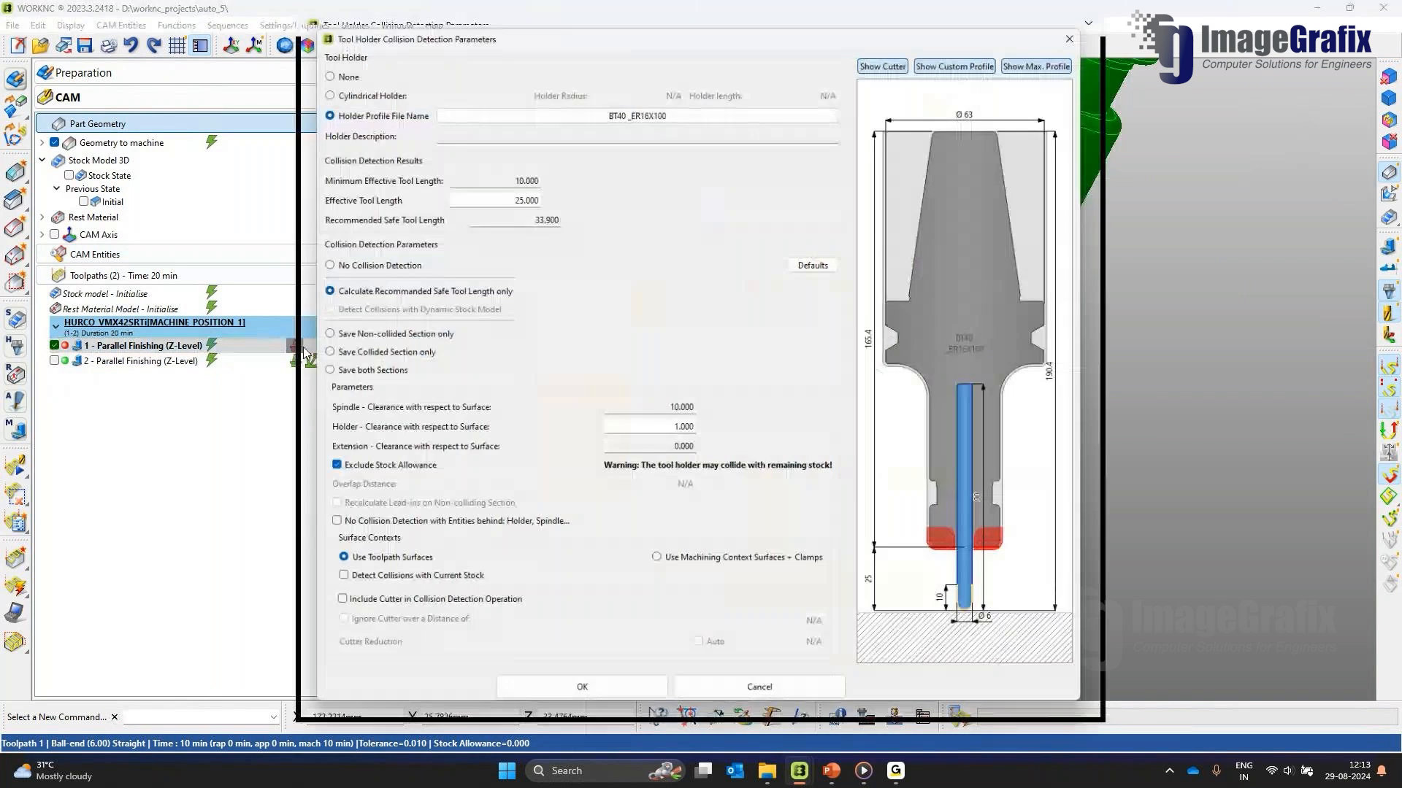
{"action": "scroll", "coordinate": [1009, 519], "scroll_direction": "up", "scroll_amount": 3}
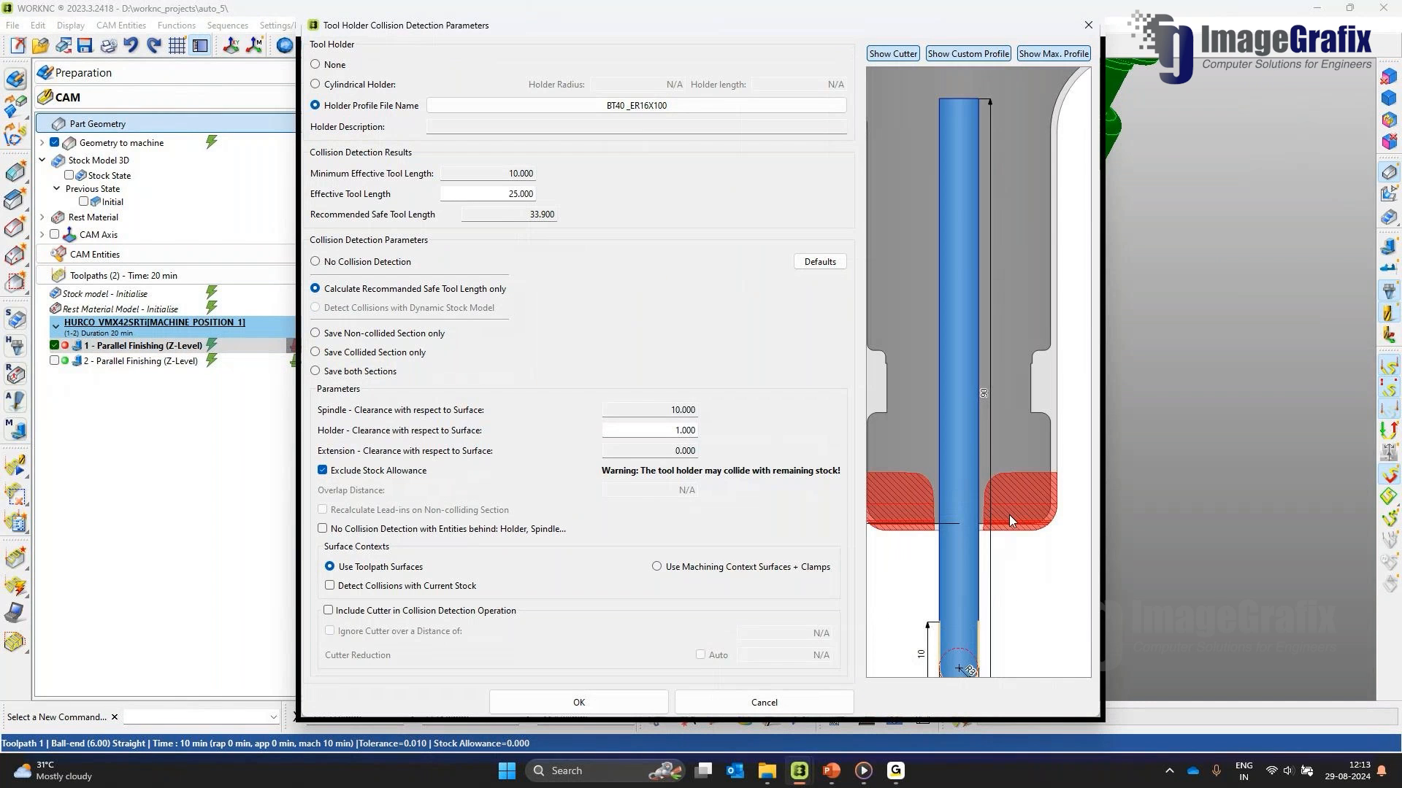
{"action": "scroll", "coordinate": [1009, 515], "scroll_direction": "down", "scroll_amount": 4}
{"action": "left_click", "coordinate": [764, 702]}
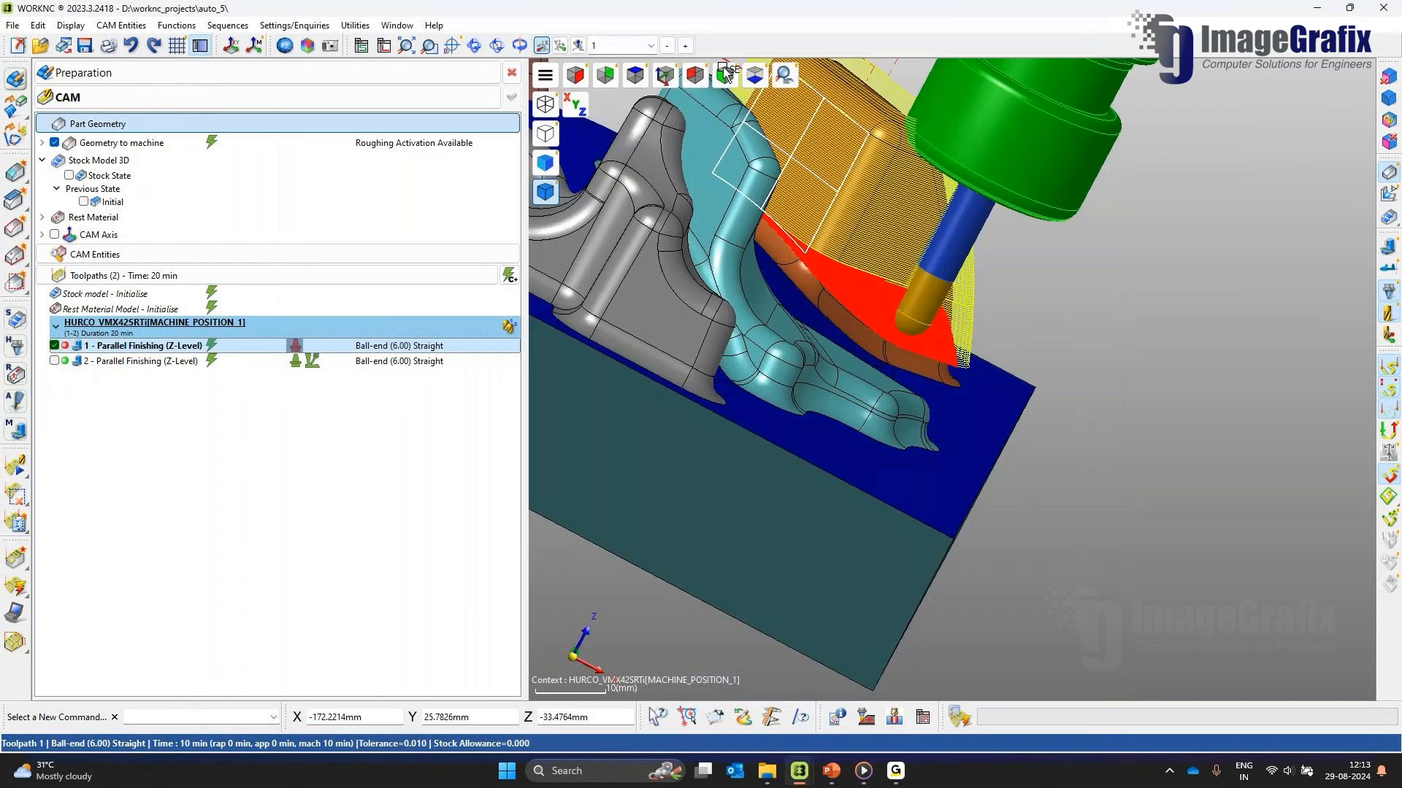
{"action": "left_click", "coordinate": [726, 73]}
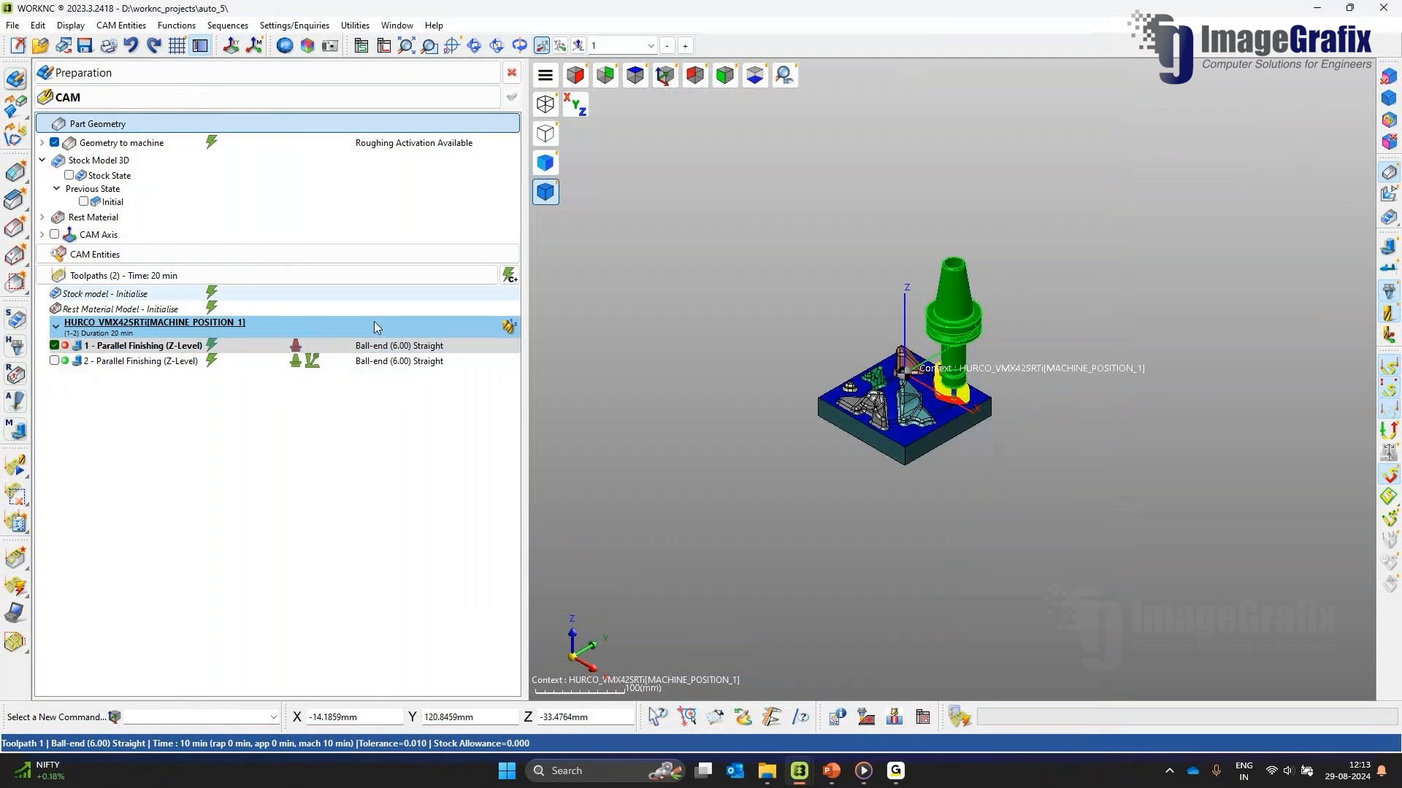
Step: Display Parallel Finishing (Z-Level) toolpath 2 and examine the tilted cutter and holder on the orange part
{"action": "left_click", "coordinate": [309, 366]}
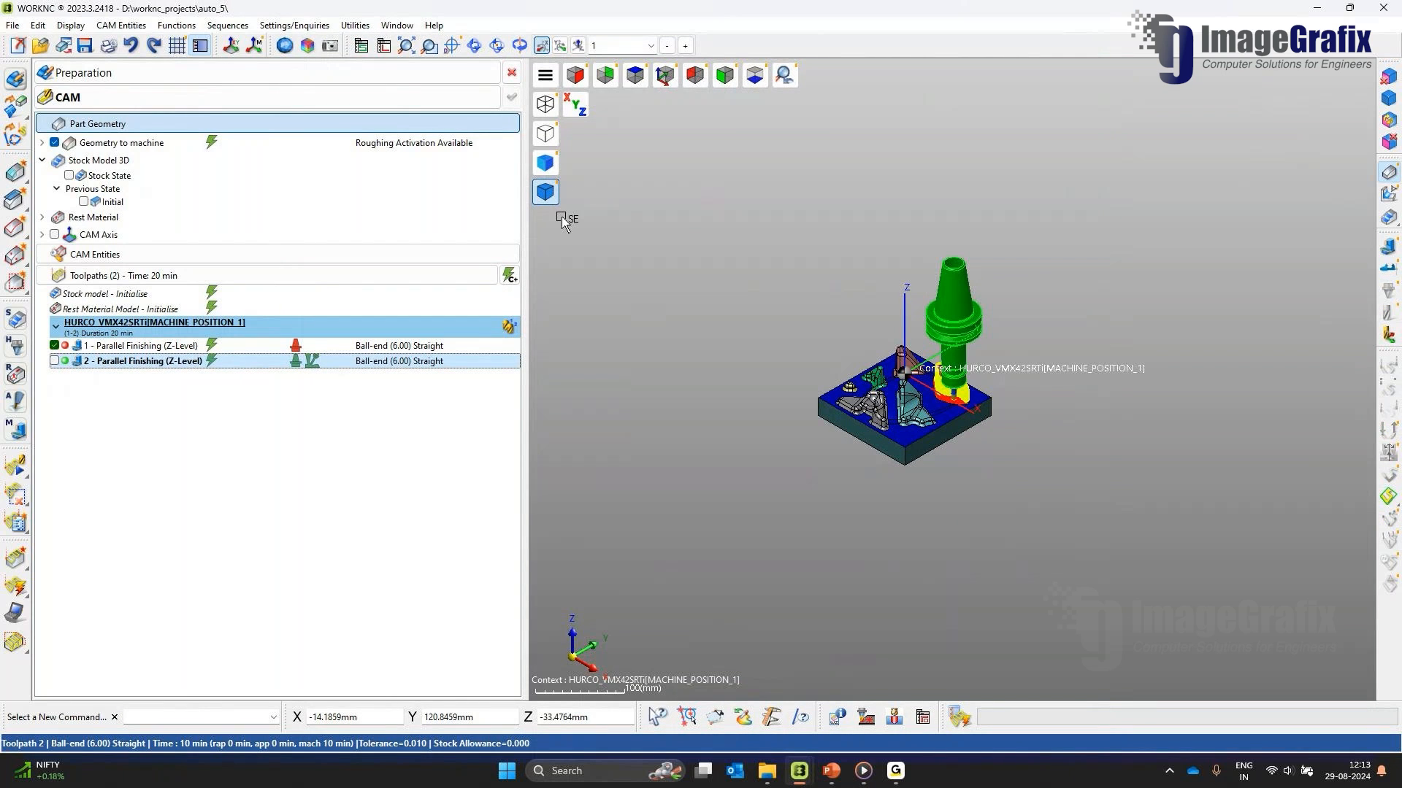
{"action": "left_click", "coordinate": [217, 362]}
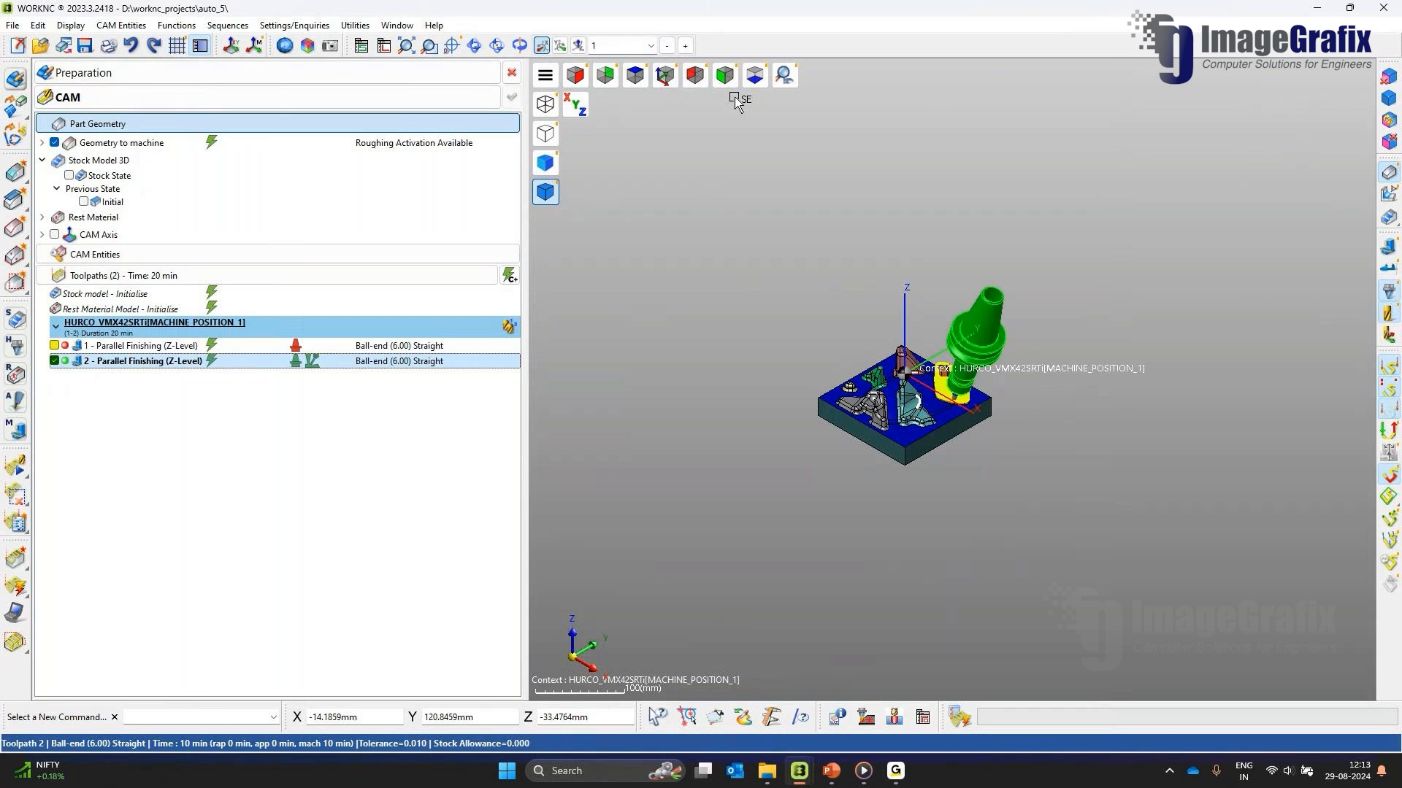
{"action": "scroll", "coordinate": [920, 391], "scroll_direction": "up", "scroll_amount": 6}
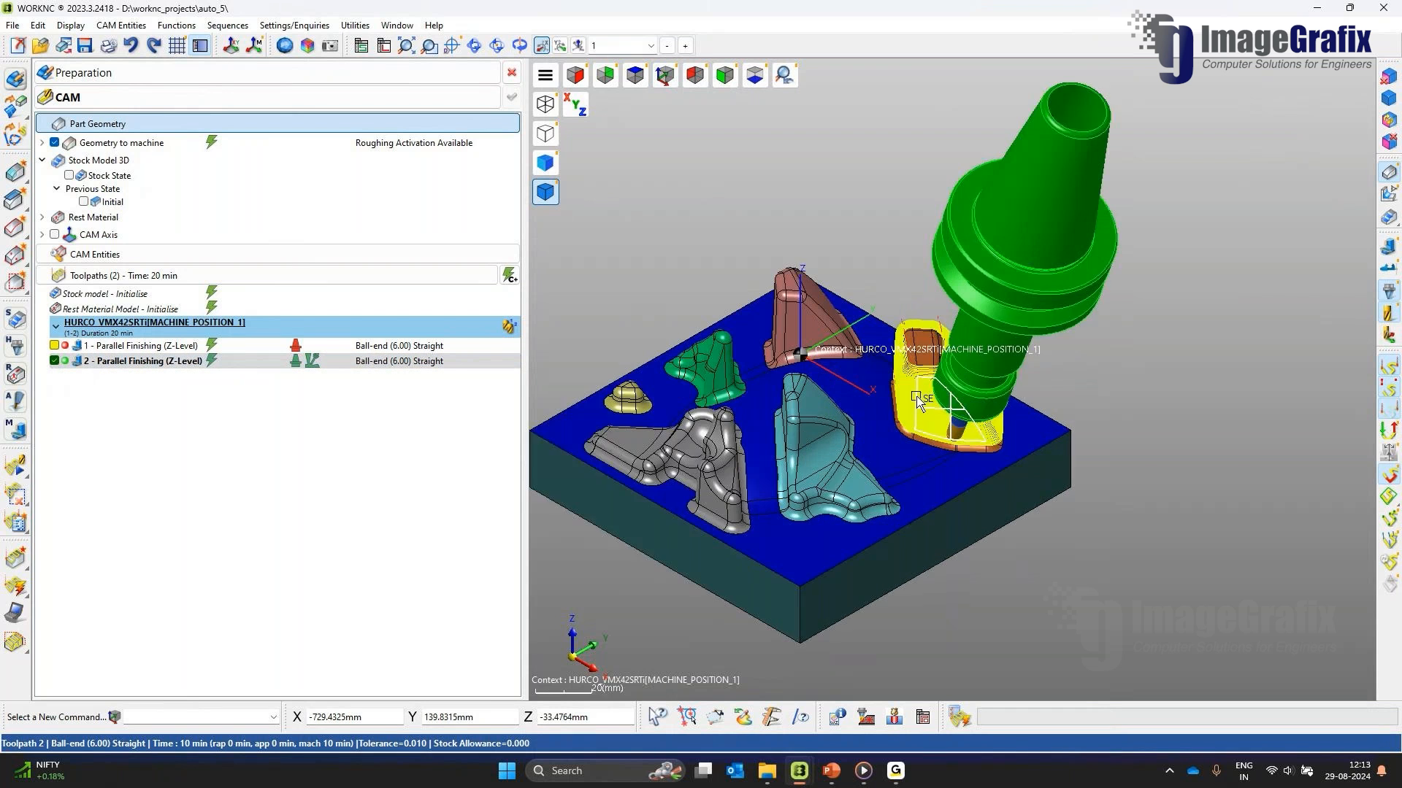
{"action": "scroll", "coordinate": [923, 391], "scroll_direction": "up", "scroll_amount": 3}
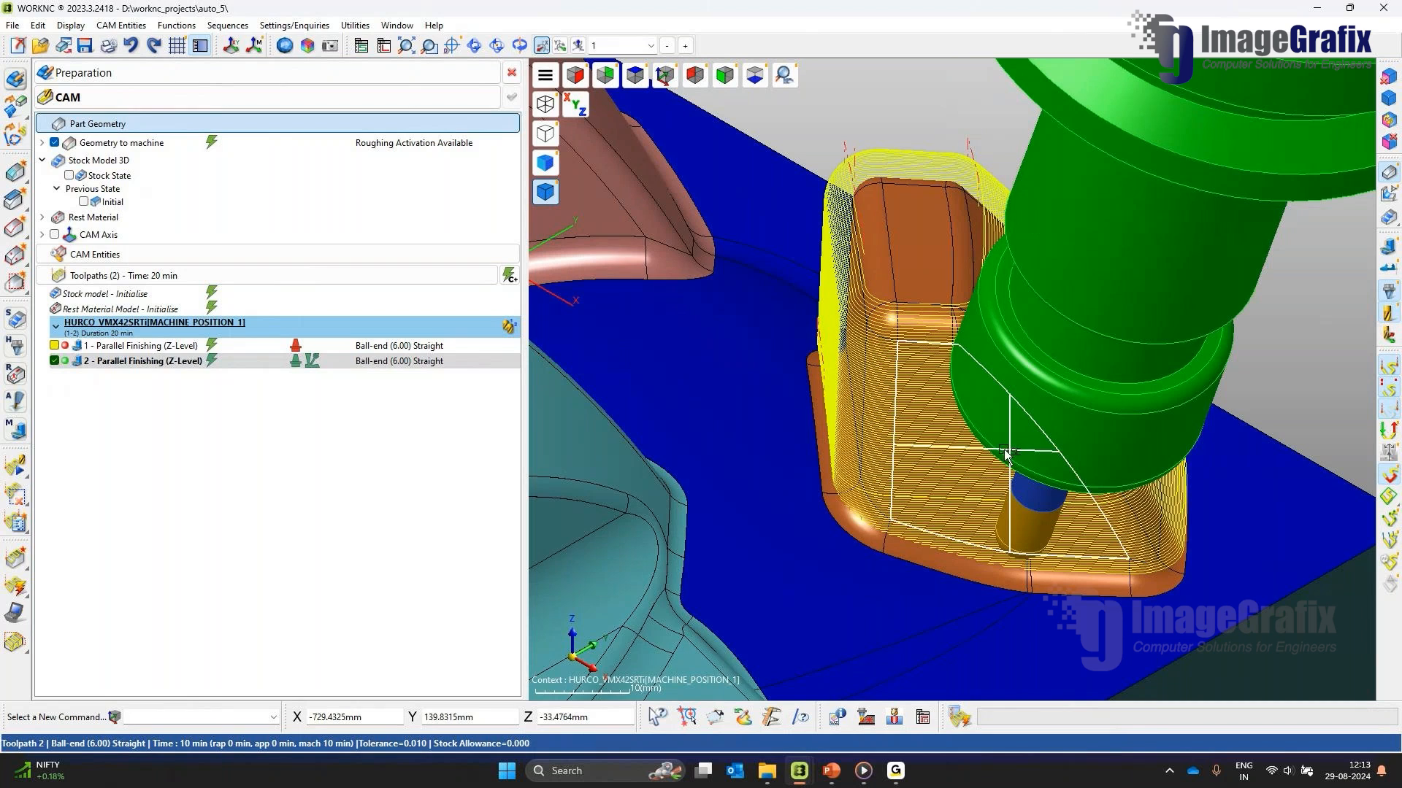
{"action": "scroll", "coordinate": [1009, 453], "scroll_direction": "down", "scroll_amount": 1}
Step: Redisplay toolpath 1 and check its recommended safe tool length against the effective tool length without changing the collision settings
{"action": "left_click", "coordinate": [188, 346]}
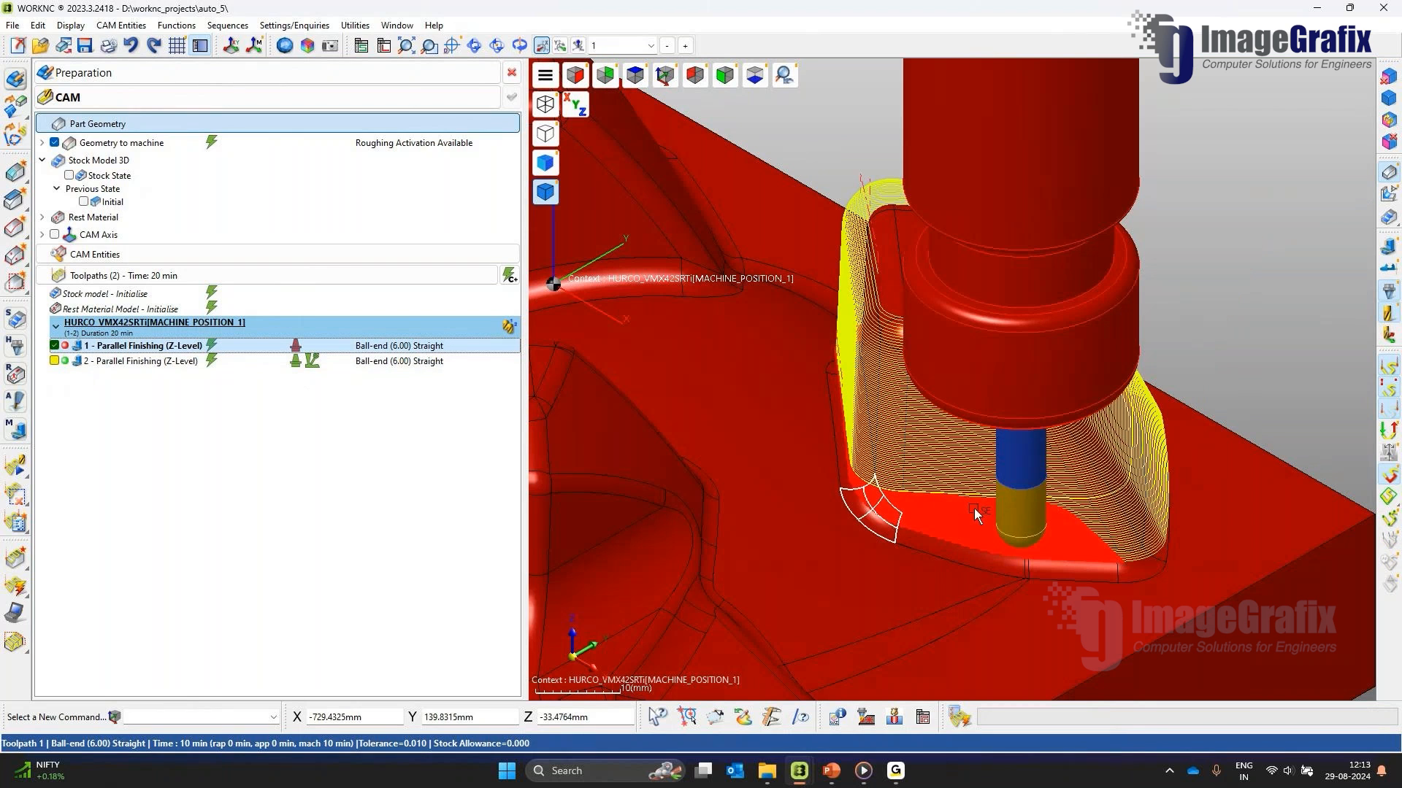
{"action": "middle_click_drag", "start_coordinate": [992, 456], "coordinate": [975, 489]}
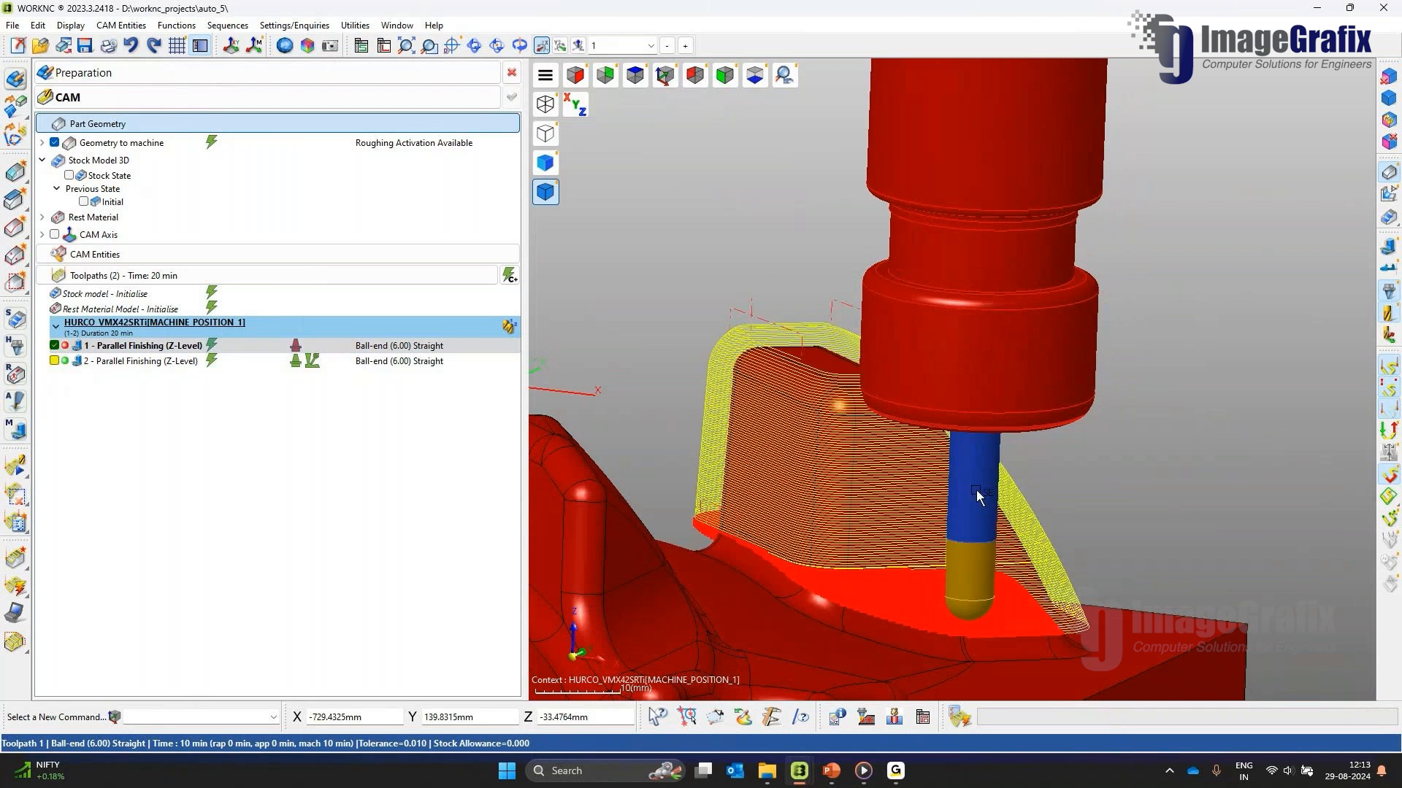
{"action": "left_click", "coordinate": [298, 347]}
{"action": "left_click_drag", "start_coordinate": [524, 216], "coordinate": [556, 216]}
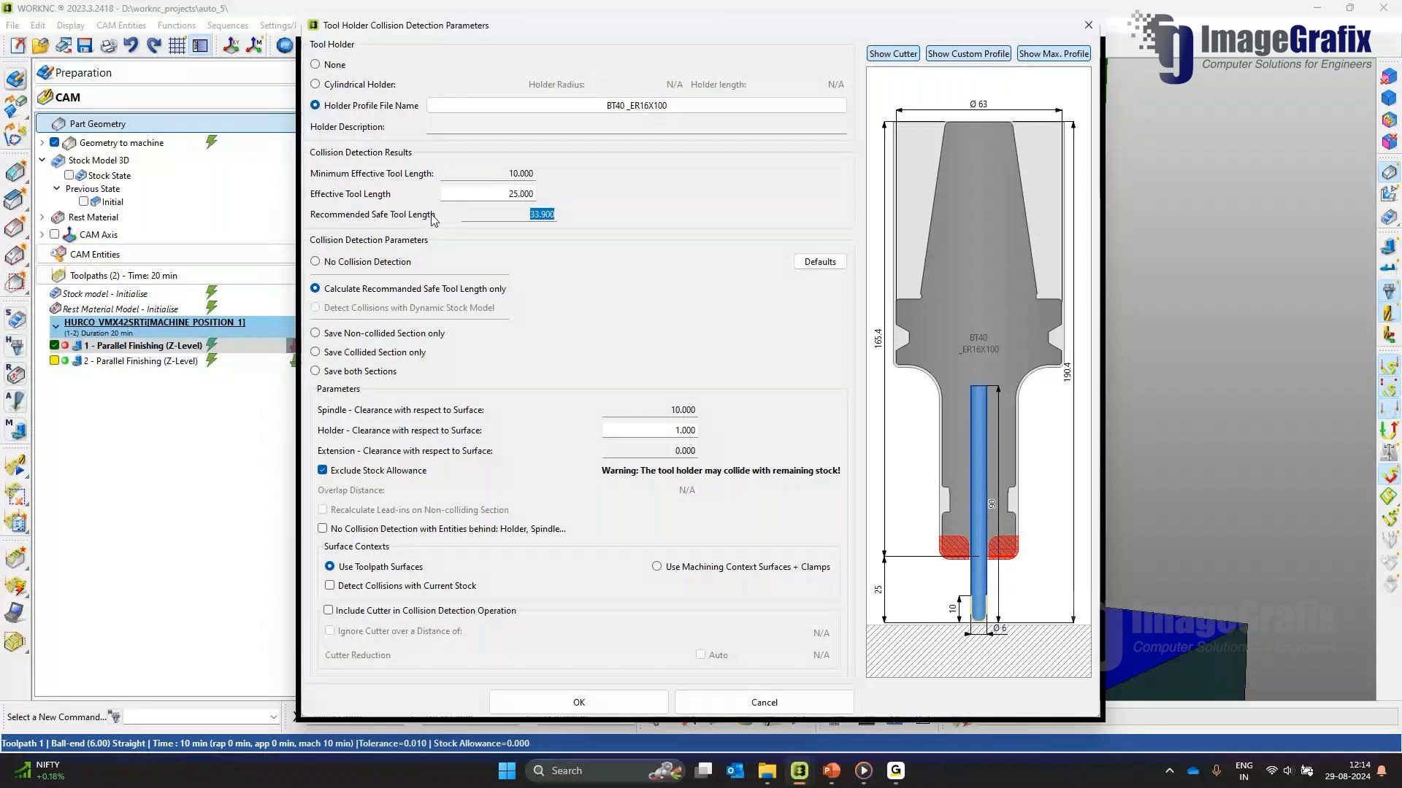
{"action": "left_click_drag", "start_coordinate": [506, 194], "coordinate": [582, 205]}
{"action": "key", "text": "Return"}
Step: Display Parallel Finishing toolpath 2 with its tilted holder again and check the tool summary of toolpath 1
{"action": "left_click", "coordinate": [175, 361]}
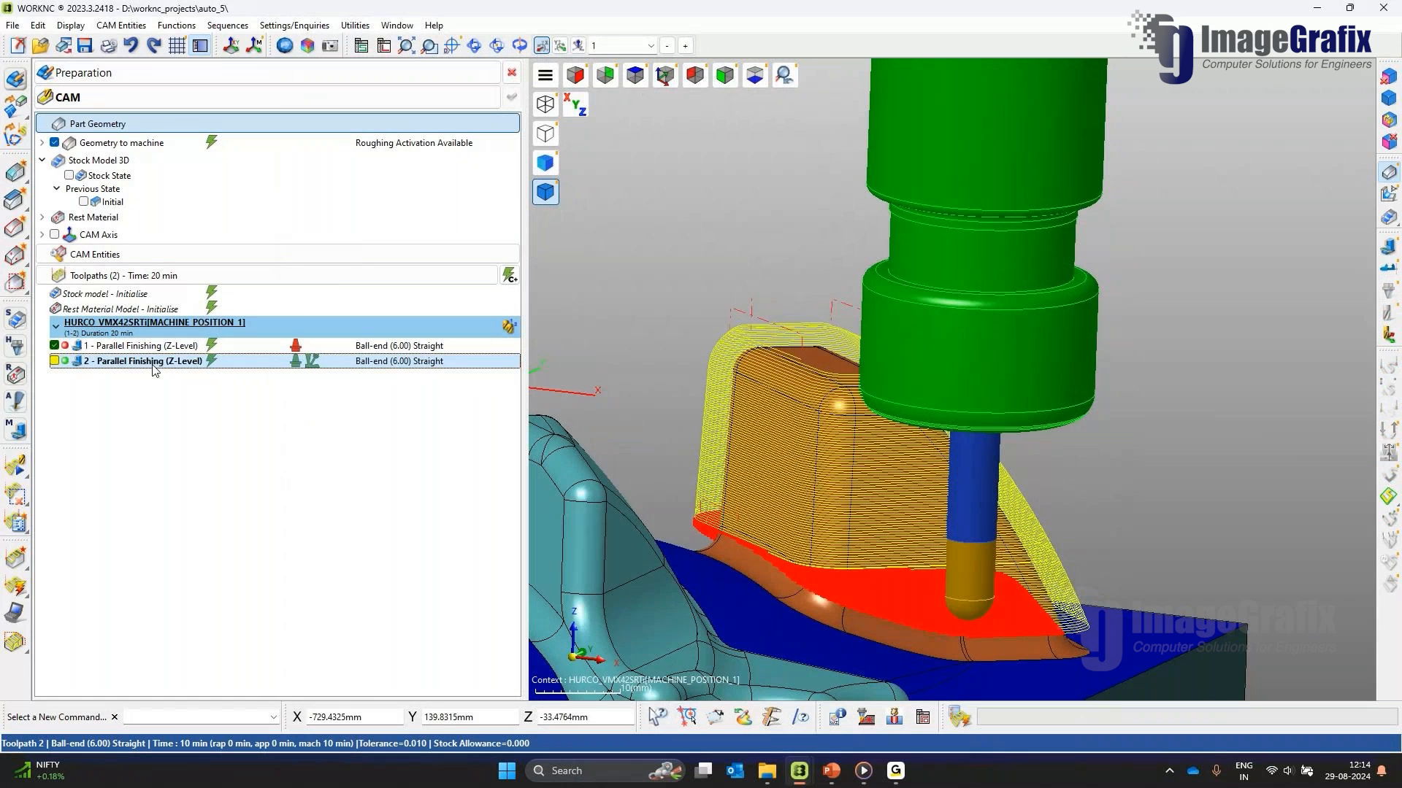
{"action": "double_click", "coordinate": [153, 364]}
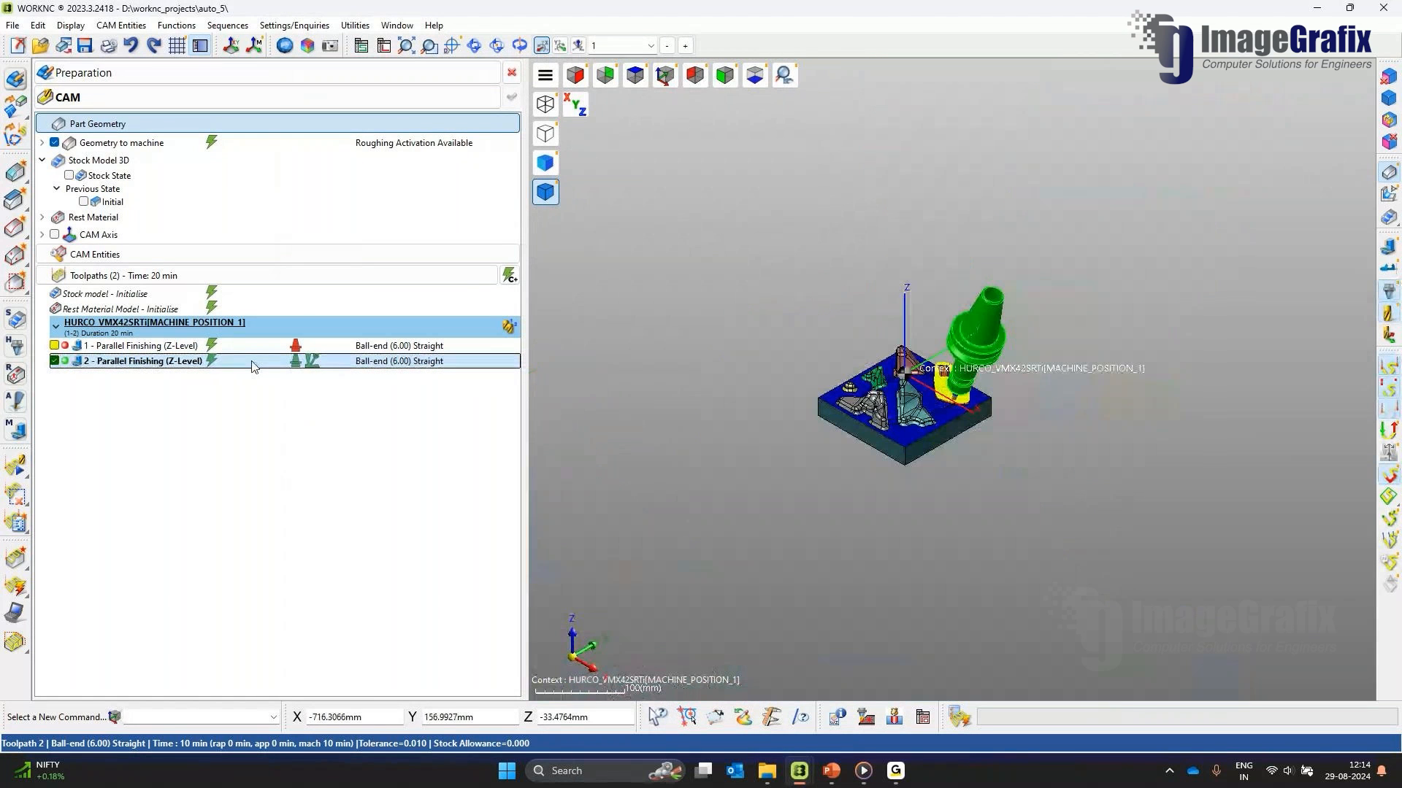
{"action": "mouse_move", "coordinate": [182, 354]}
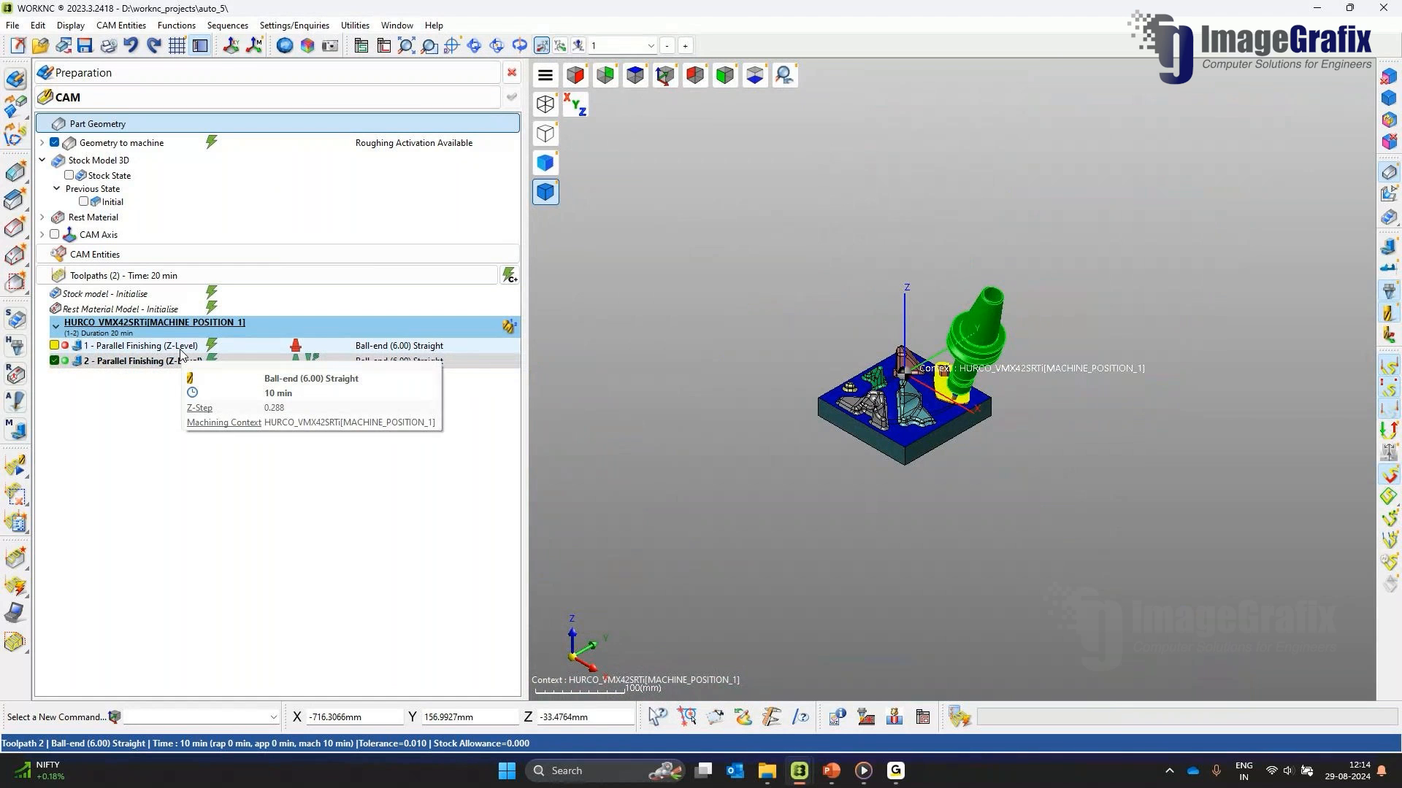
Step: Display the HURCO machine model around toolpath 2 and examine its tilted head, holder and rotary table
{"action": "left_click", "coordinate": [1388, 249]}
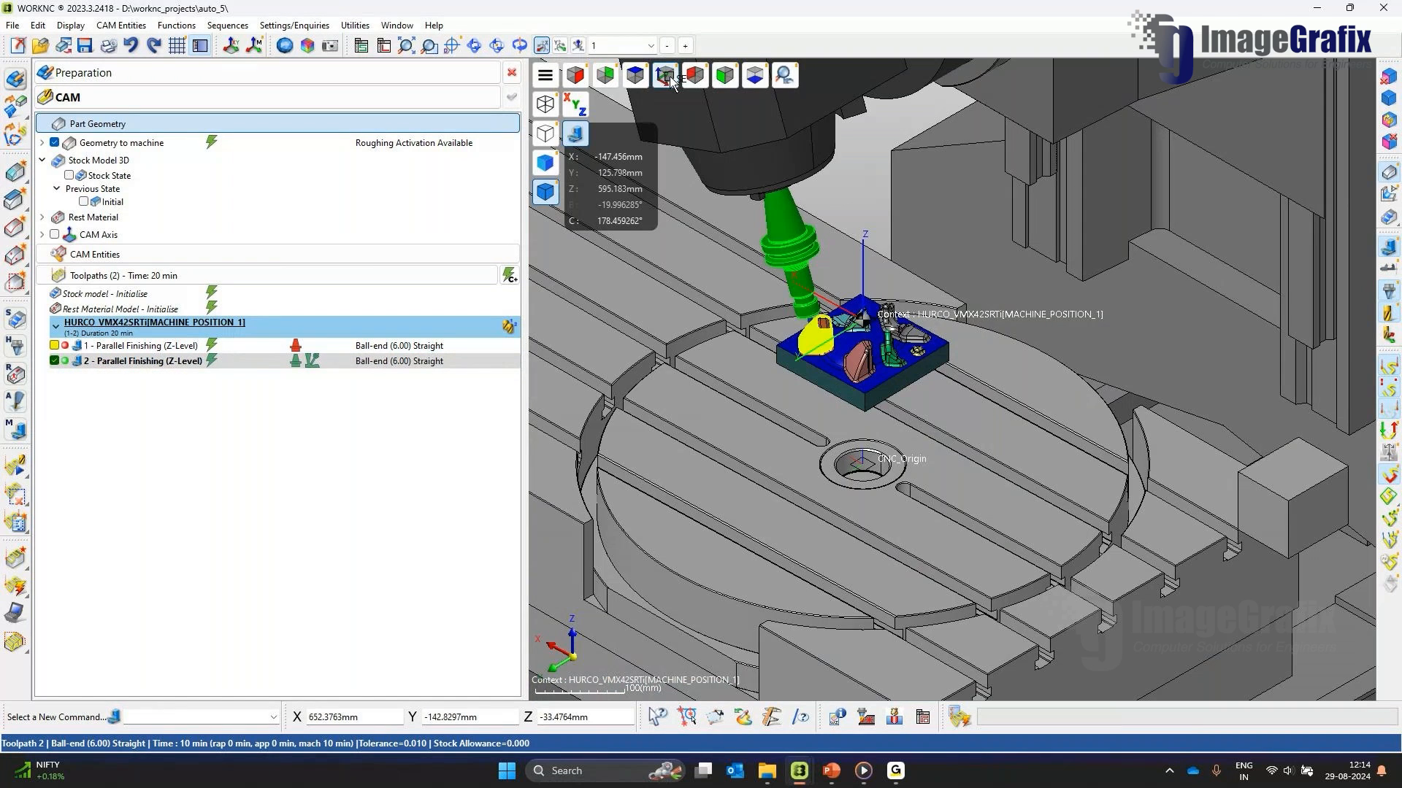
{"action": "scroll", "coordinate": [920, 322], "scroll_direction": "up", "scroll_amount": 2}
{"action": "scroll", "coordinate": [954, 418], "scroll_direction": "up", "scroll_amount": 3}
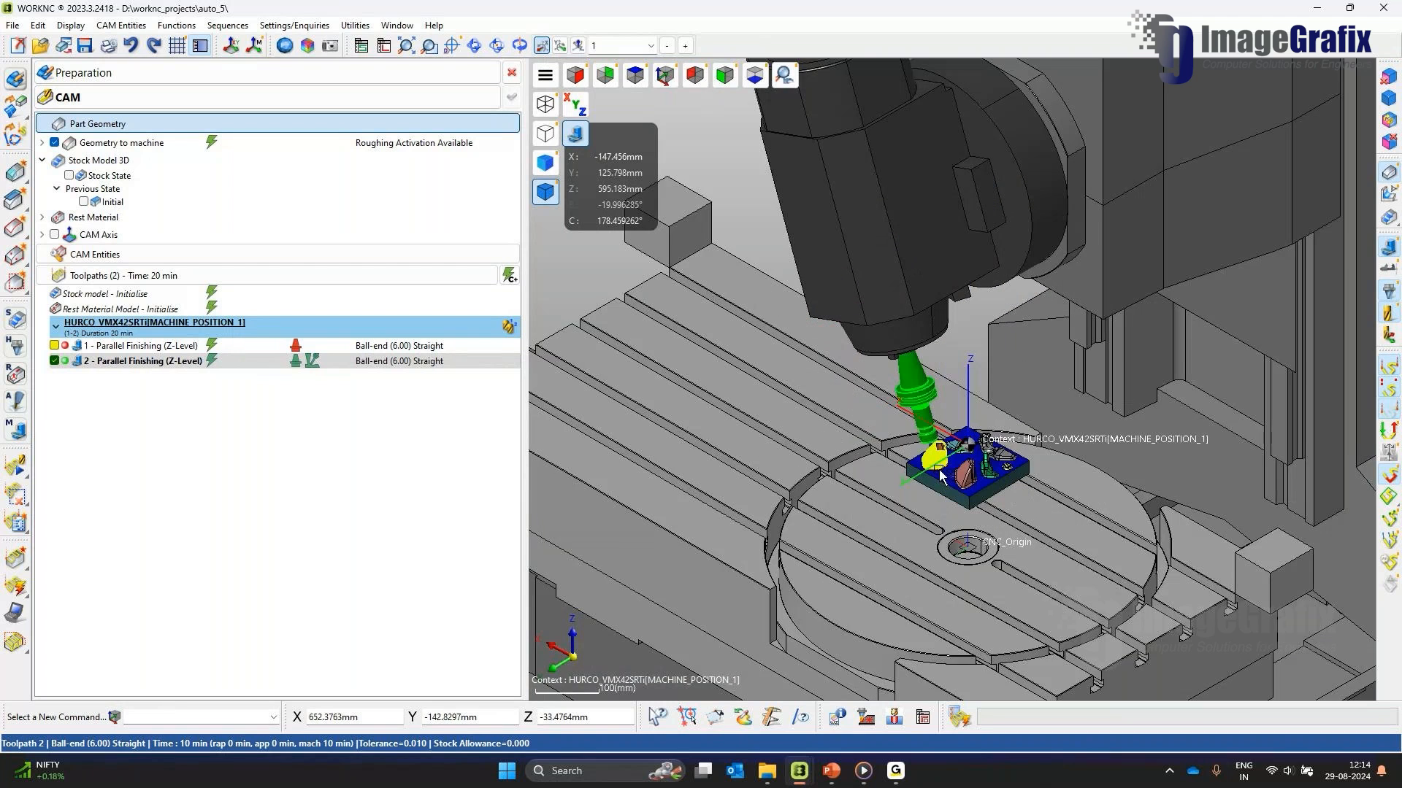
{"action": "scroll", "coordinate": [963, 469], "scroll_direction": "up", "scroll_amount": 1}
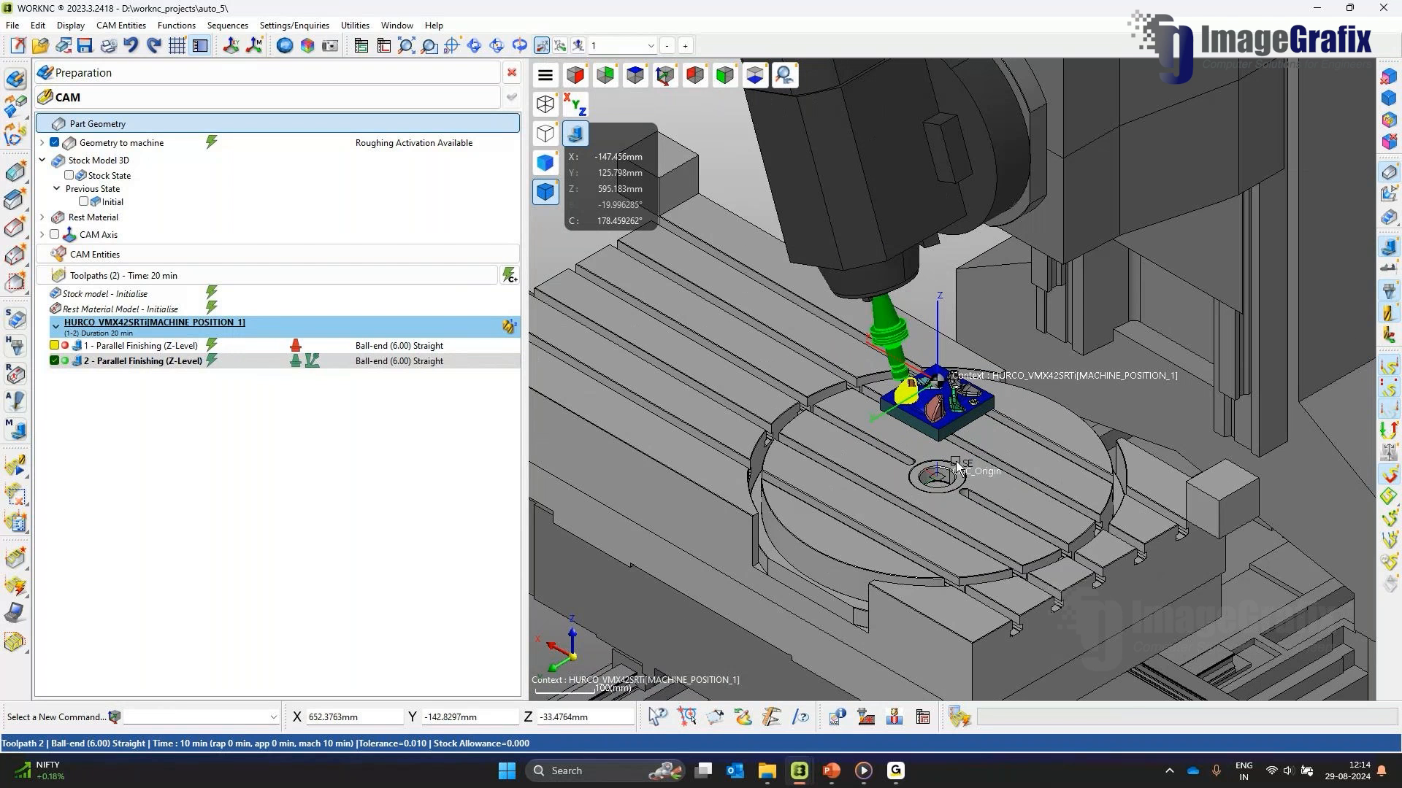
Step: Play toolpath 2 in progressive display, advance to its tilted-tool section to examine the head motion, and return to an isometric view
{"action": "right_click", "coordinate": [178, 361]}
{"action": "left_click", "coordinate": [276, 206]}
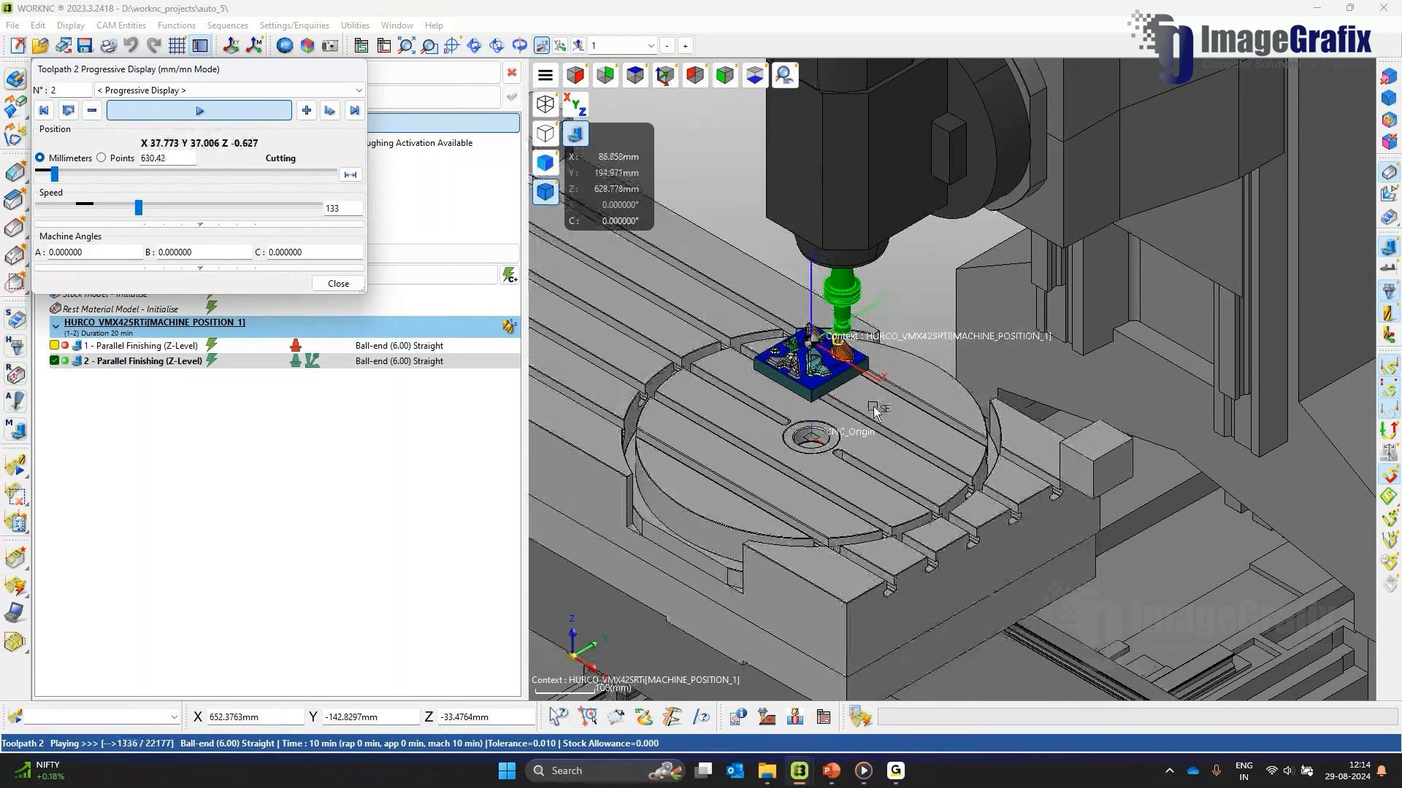
{"action": "scroll", "coordinate": [873, 406], "scroll_direction": "up", "scroll_amount": 5}
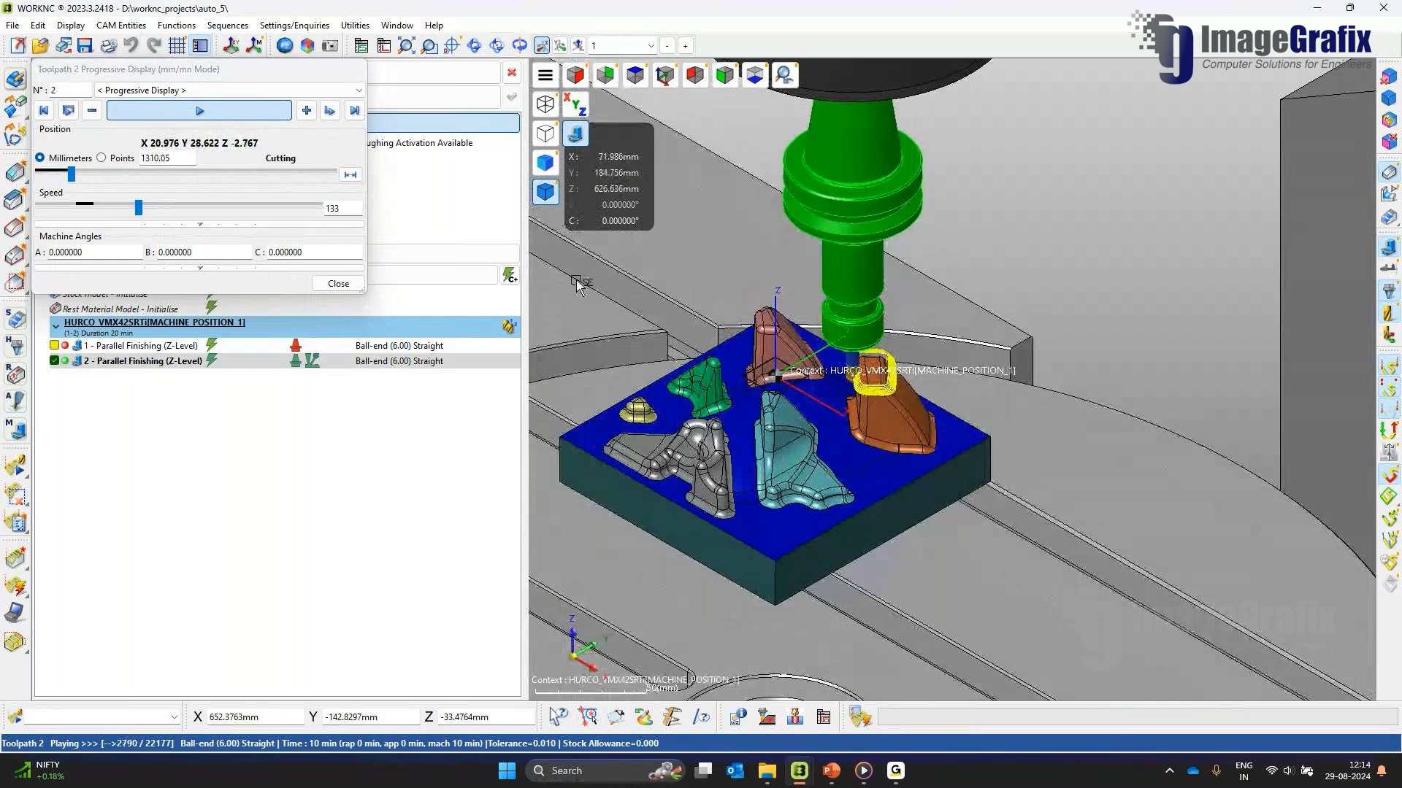
{"action": "left_click_drag", "start_coordinate": [73, 173], "coordinate": [253, 175]}
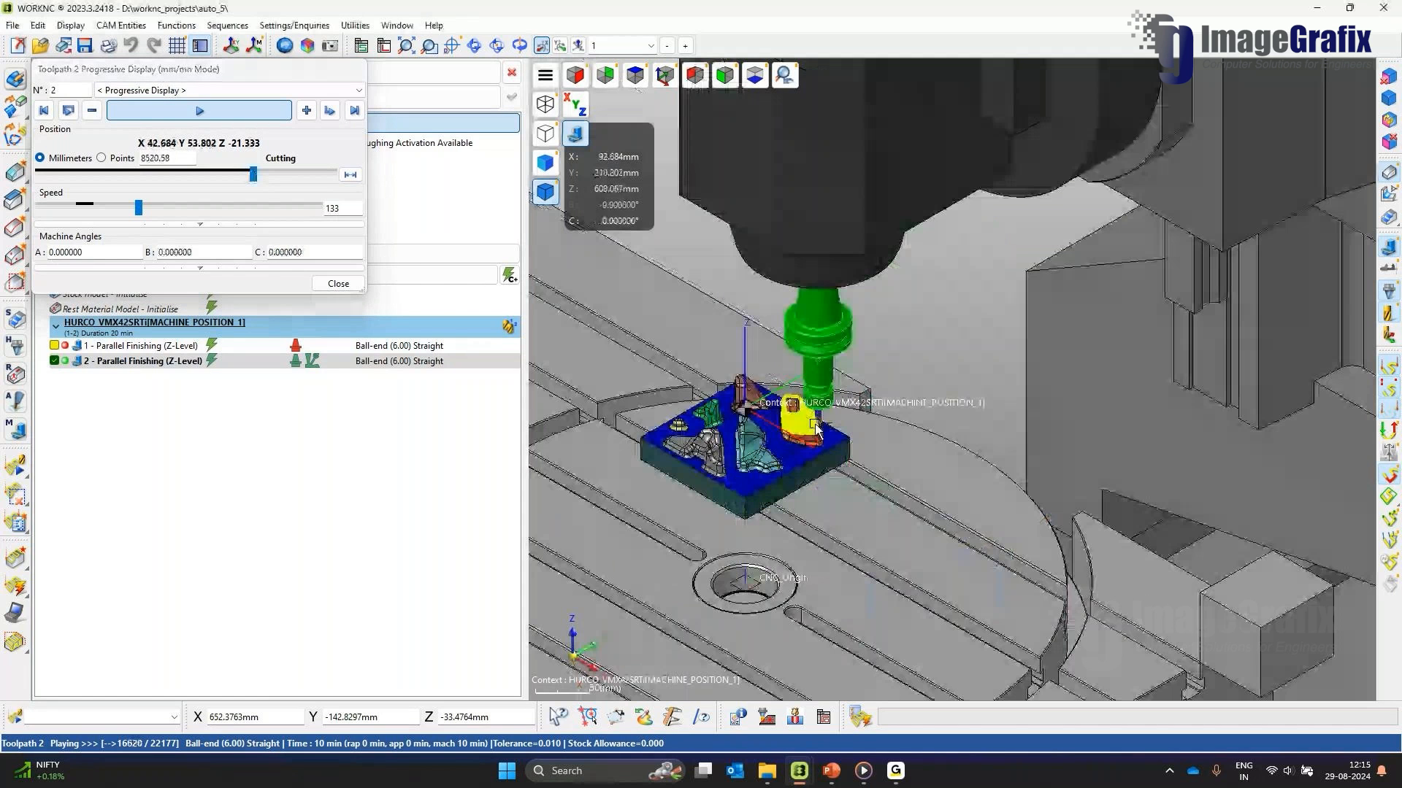
{"action": "scroll", "coordinate": [816, 431], "scroll_direction": "down", "scroll_amount": 2}
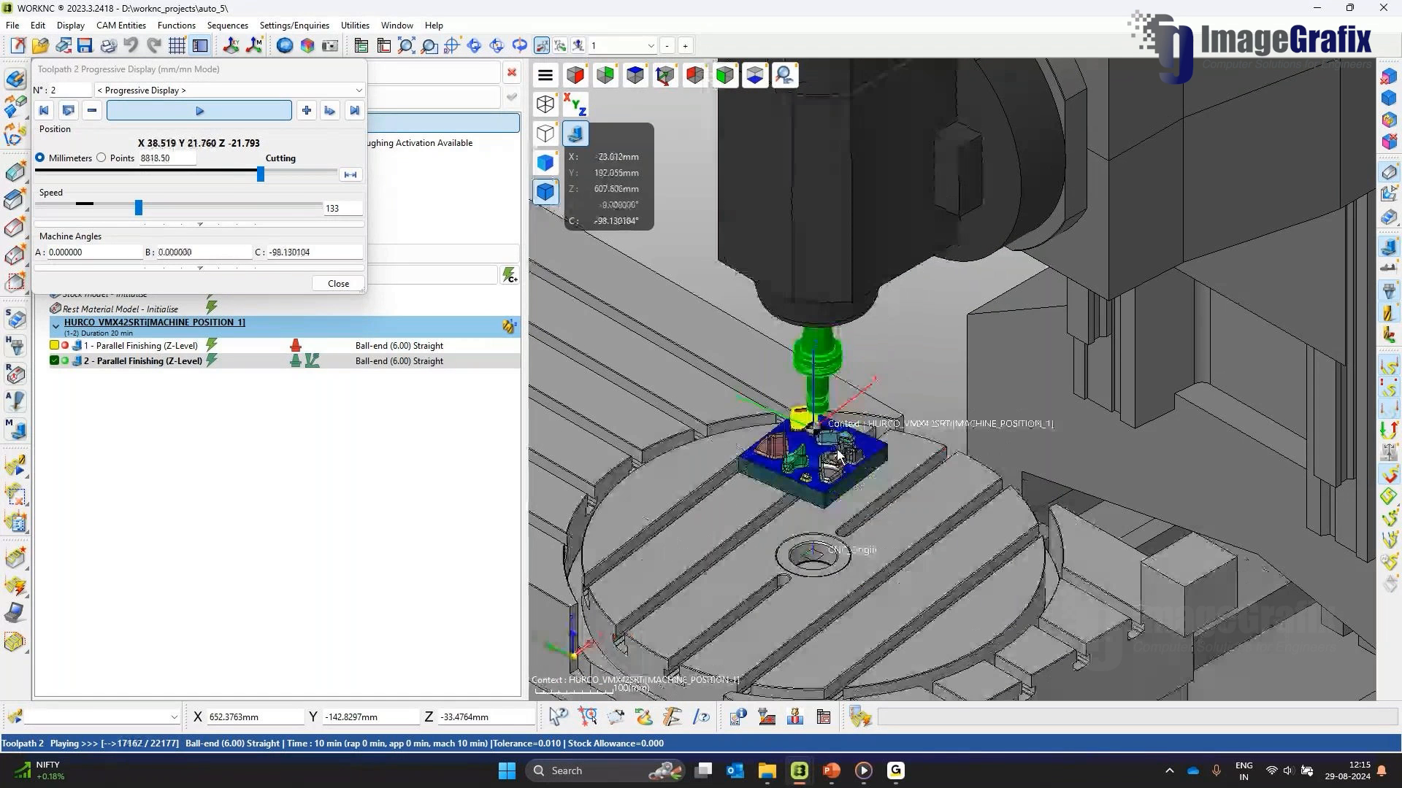
{"action": "scroll", "coordinate": [838, 456], "scroll_direction": "down", "scroll_amount": 3}
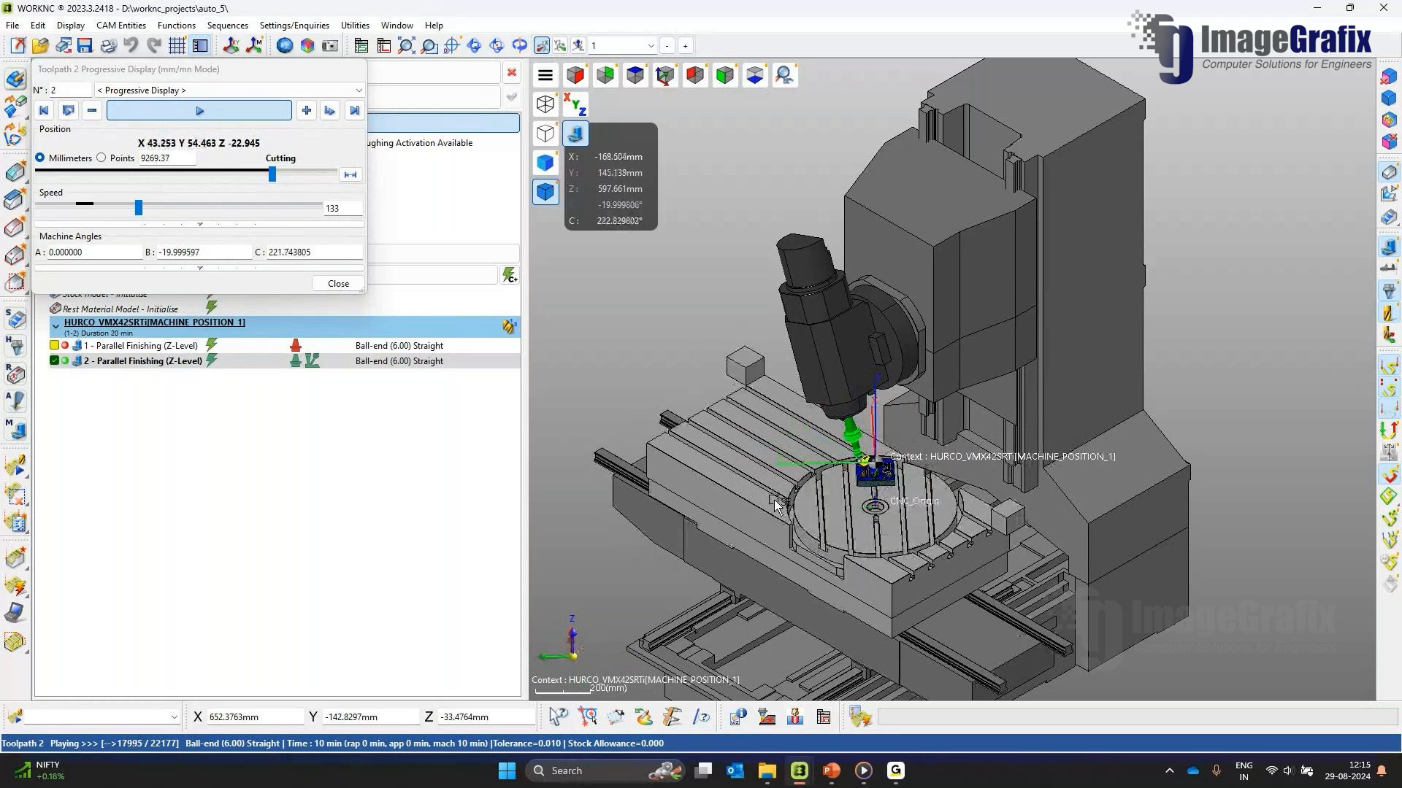
{"action": "left_click", "coordinate": [343, 288]}
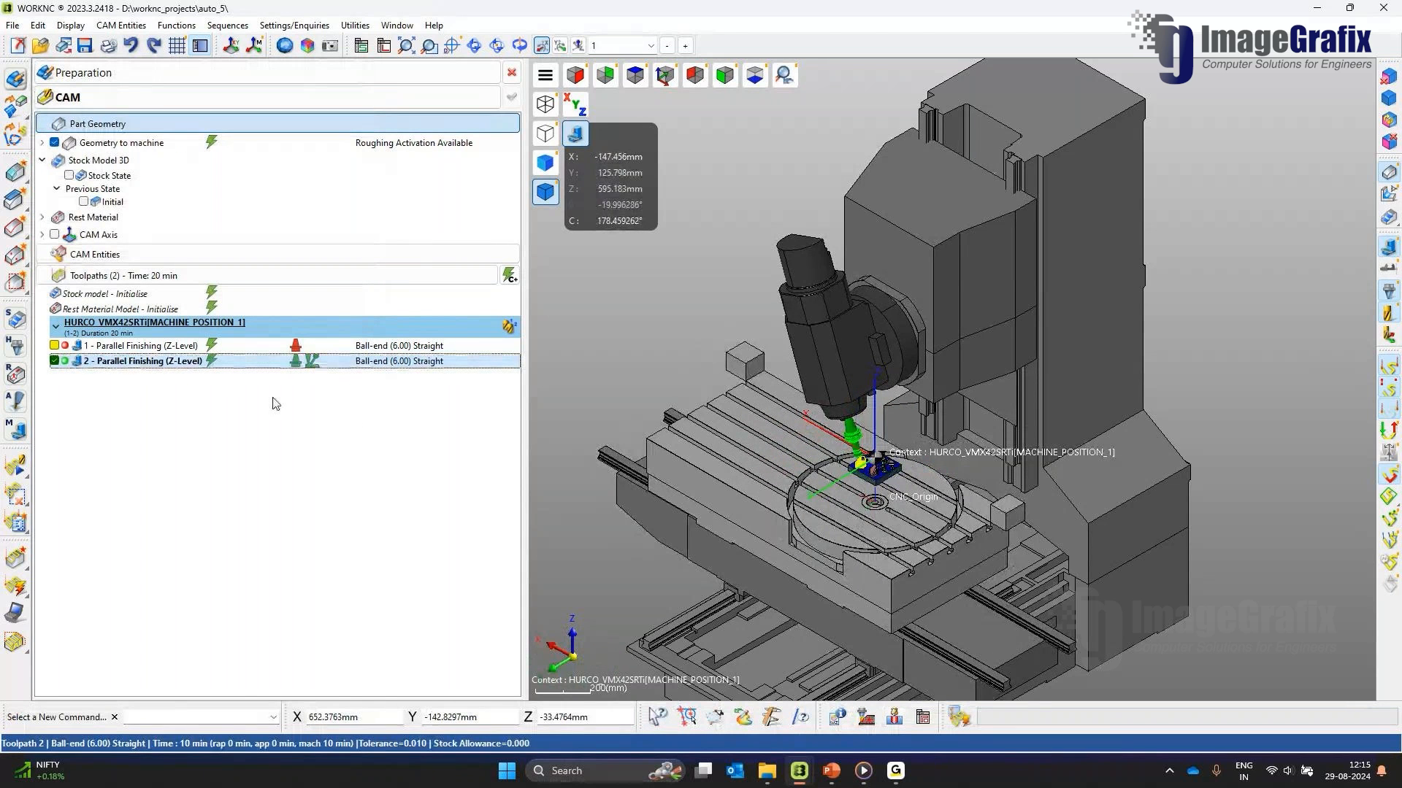
{"action": "left_click", "coordinate": [664, 76]}
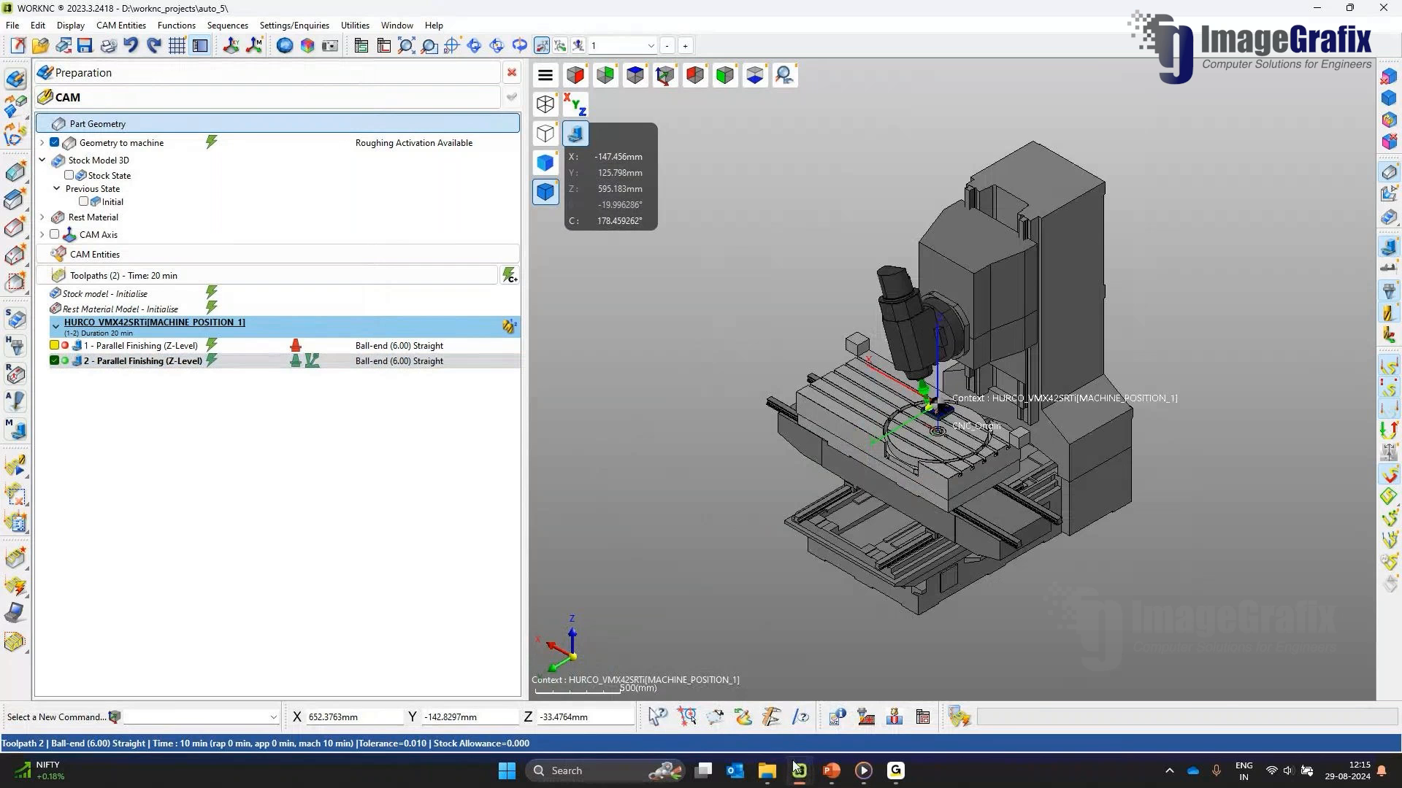
Step: Switch to Media Player and play Trimming_VIDEO
{"action": "mouse_move", "coordinate": [794, 766]}
{"action": "left_click", "coordinate": [960, 705]}
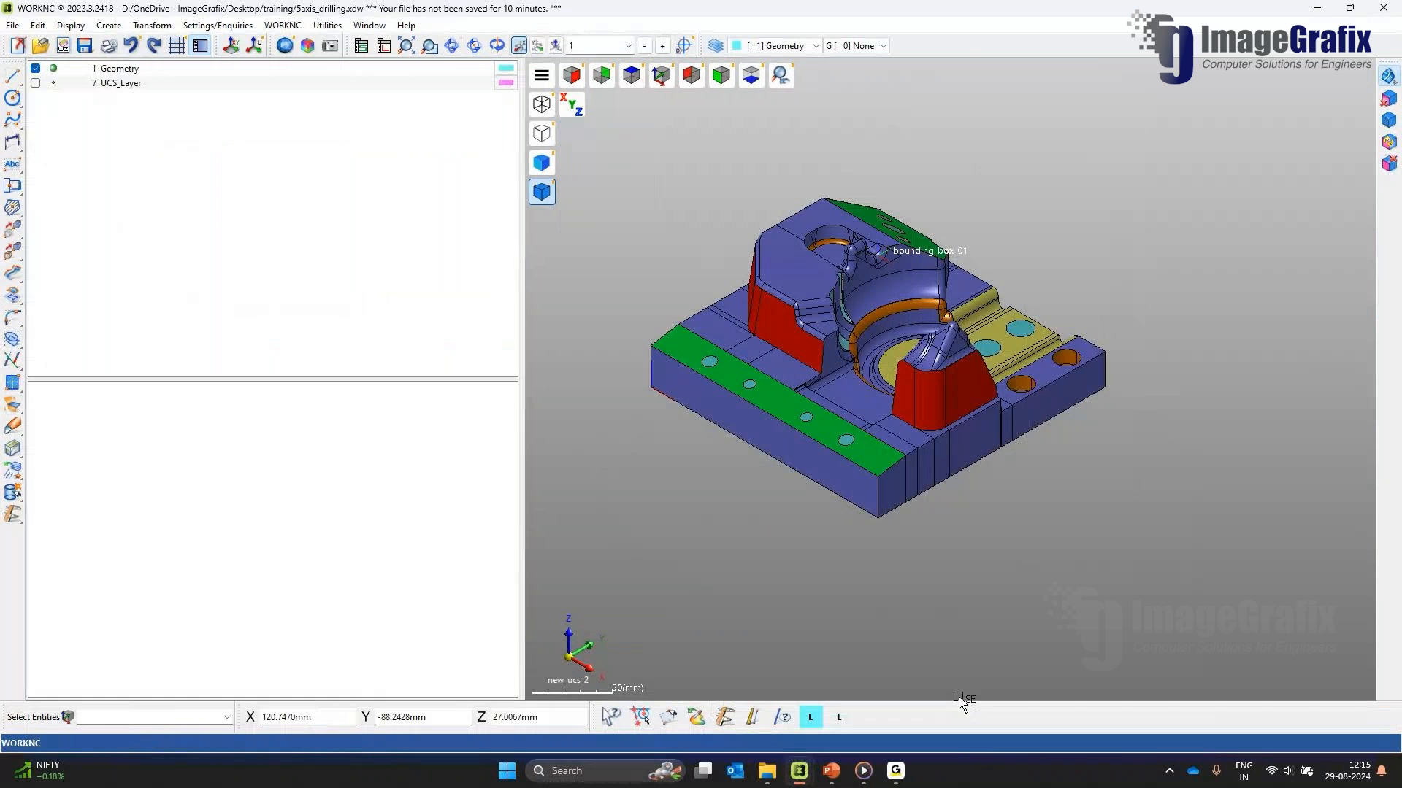
{"action": "mouse_move", "coordinate": [864, 770]}
{"action": "left_click", "coordinate": [861, 675]}
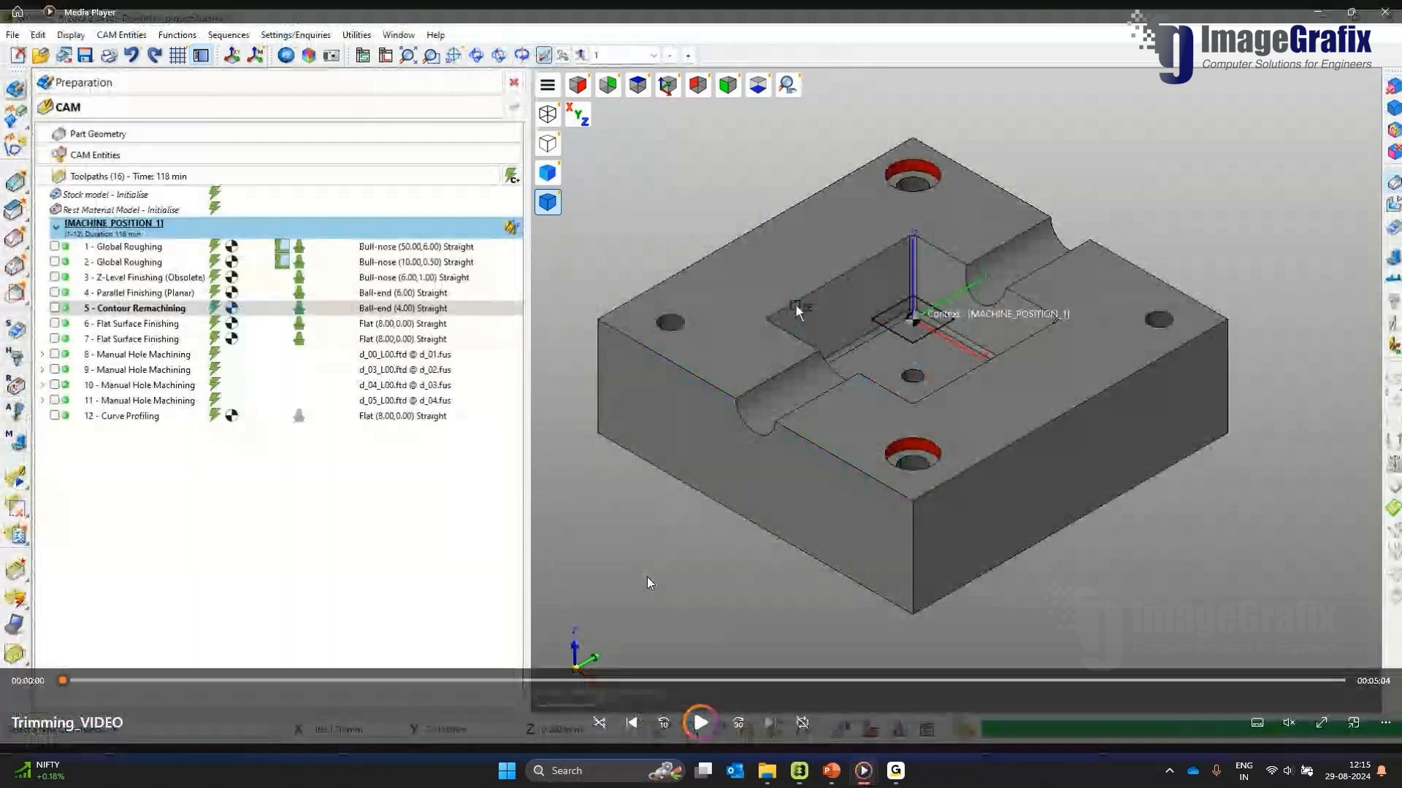
{"action": "left_click", "coordinate": [703, 721]}
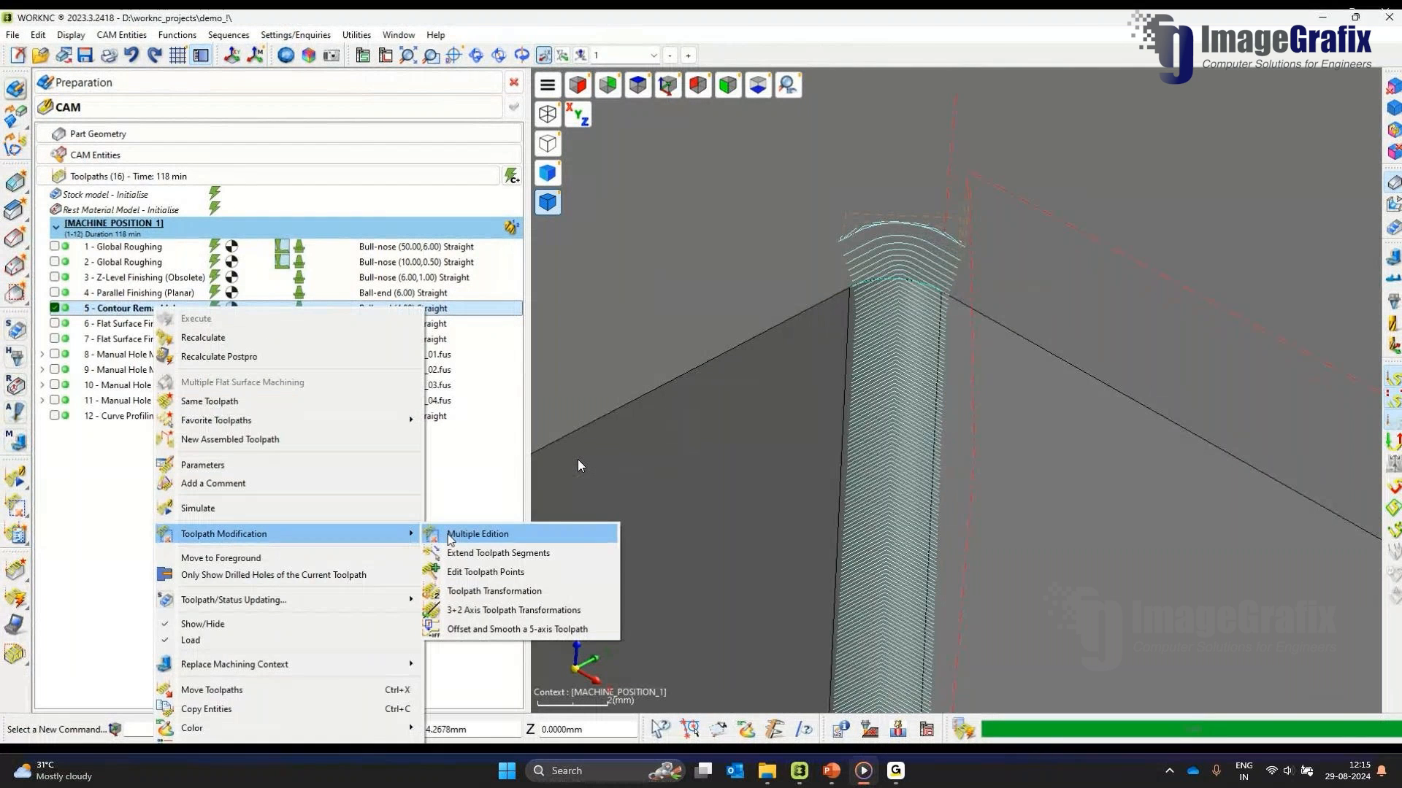
Step: Open Multiple Edition for Contour Remachining toolpath 5 and remove the uppermost passes above the cavity's back corner with a polygon selection
{"action": "left_click", "coordinate": [448, 539]}
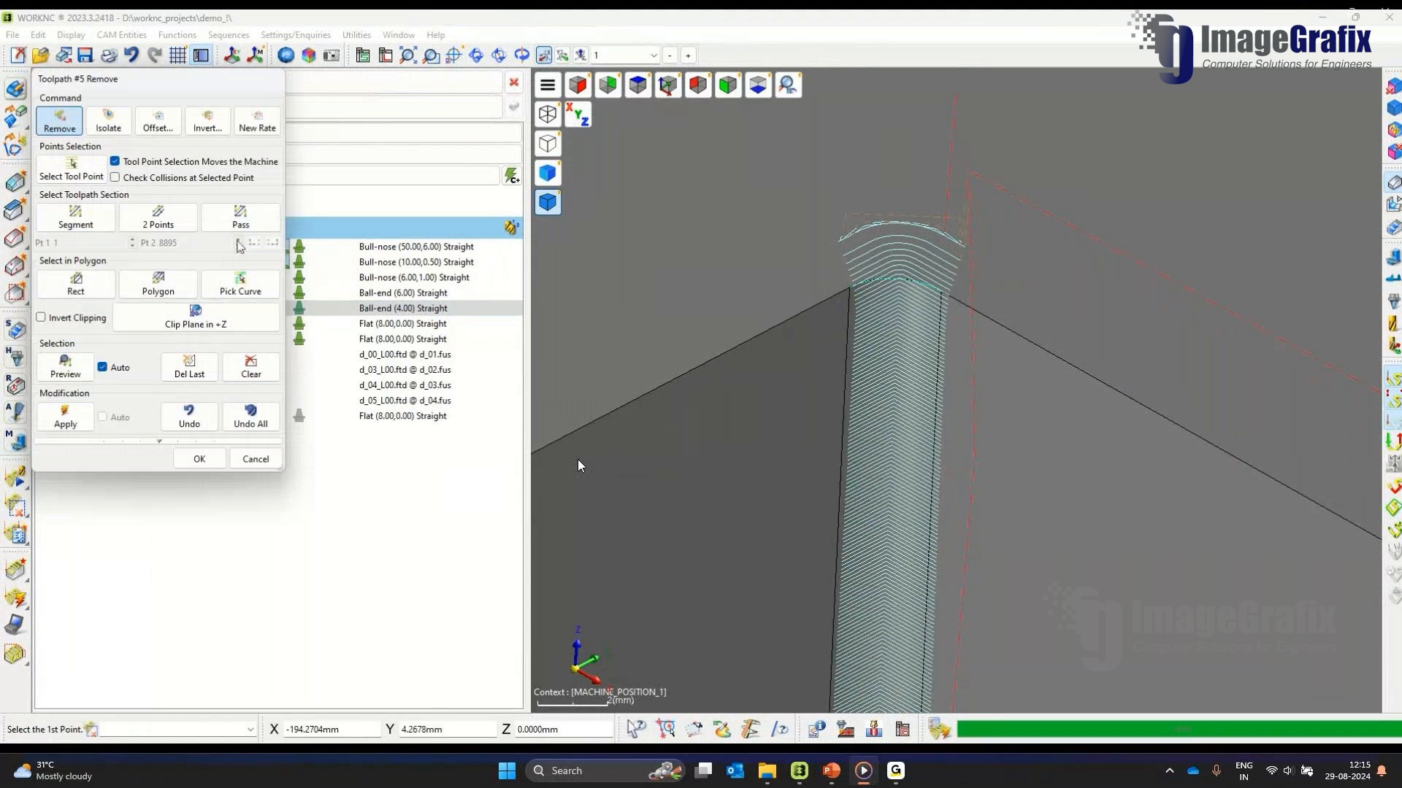
{"action": "left_click", "coordinate": [226, 223]}
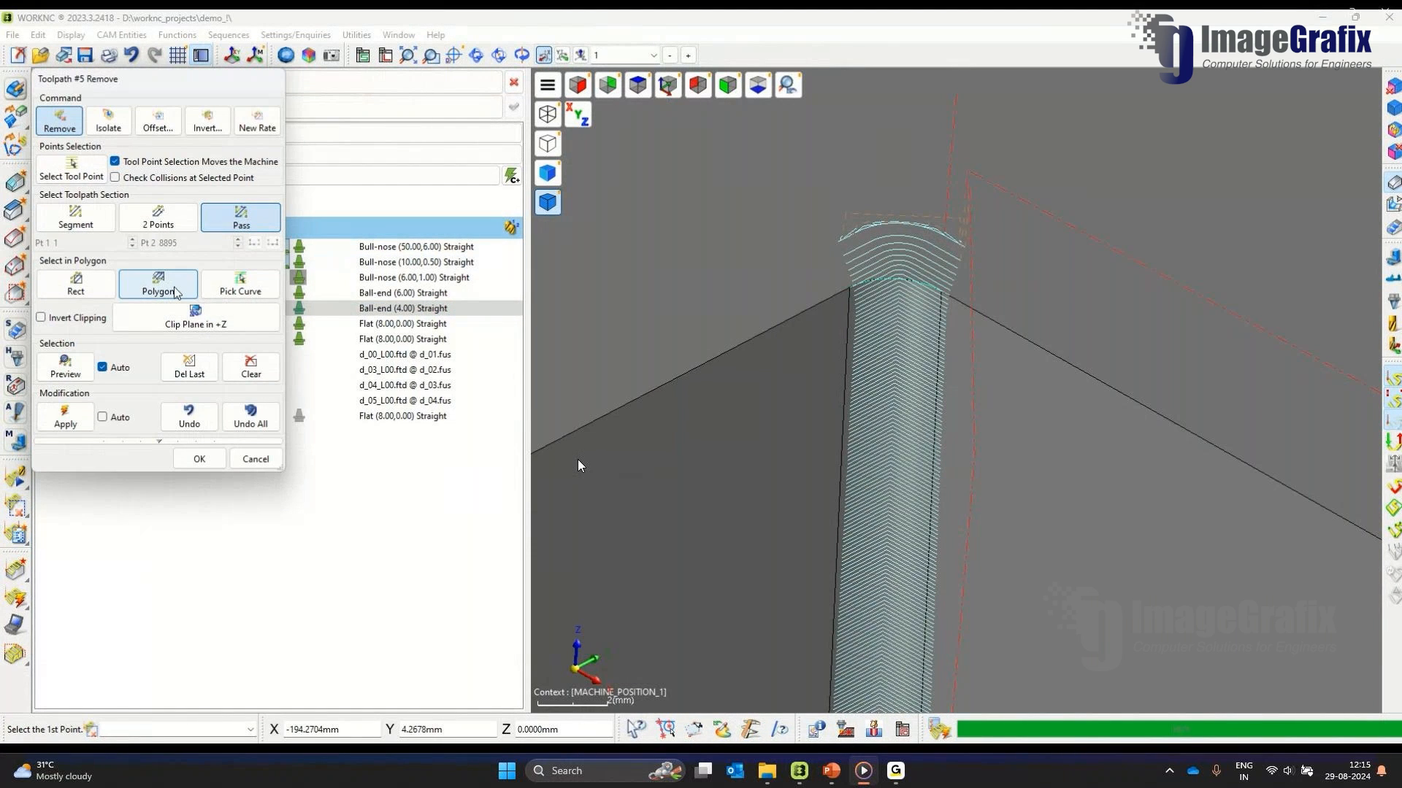
{"action": "left_click", "coordinate": [181, 293]}
{"action": "left_click", "coordinate": [816, 251]}
{"action": "left_click", "coordinate": [853, 242]}
{"action": "left_click", "coordinate": [899, 223]}
{"action": "left_click", "coordinate": [975, 243]}
{"action": "left_click", "coordinate": [1013, 256]}
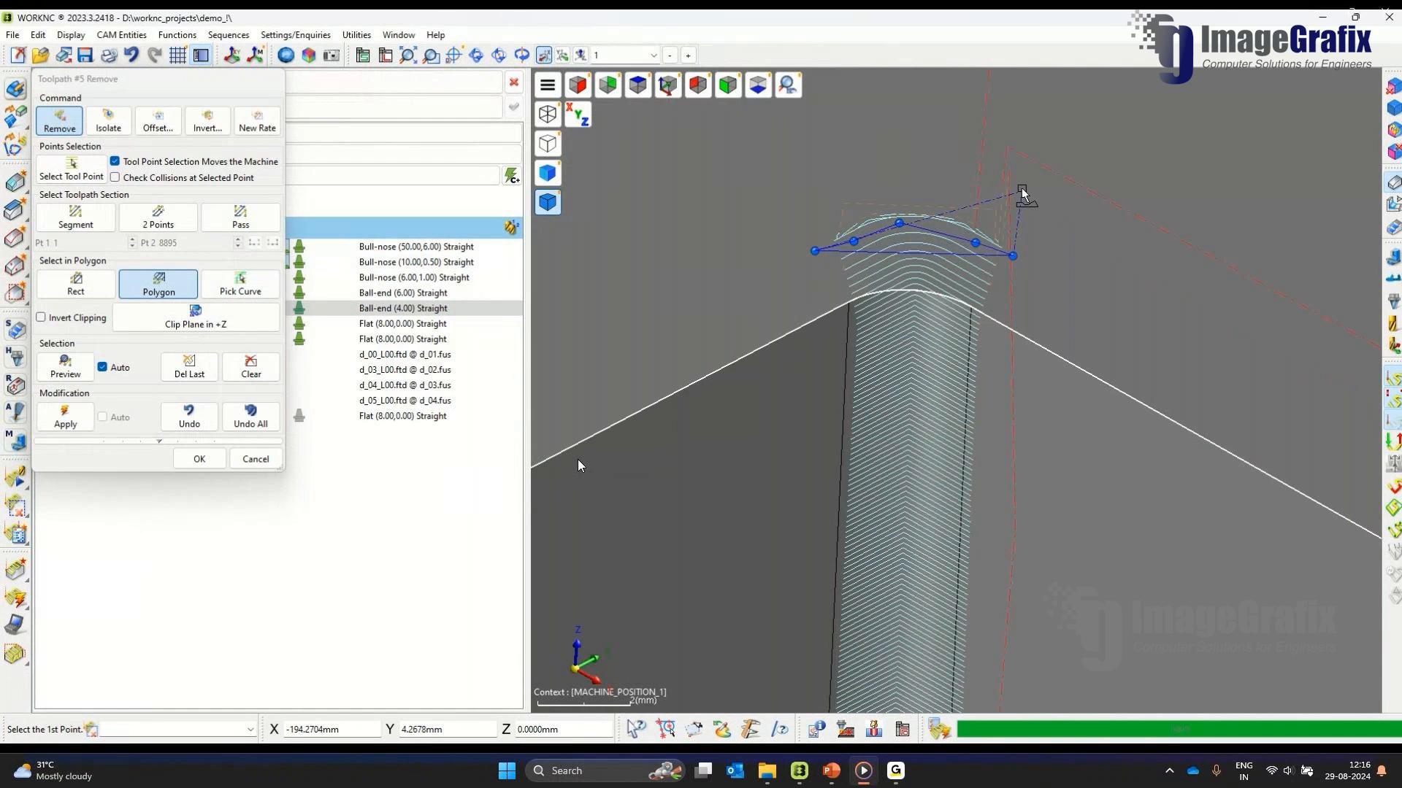
{"action": "left_click", "coordinate": [1021, 189]}
{"action": "left_click", "coordinate": [888, 147]}
{"action": "right_click", "coordinate": [765, 195]}
Step: Remove the overshooting outer passes at the cavity's left corner with a polygon selection around them
{"action": "scroll", "coordinate": [869, 182], "scroll_direction": "down", "scroll_amount": 8}
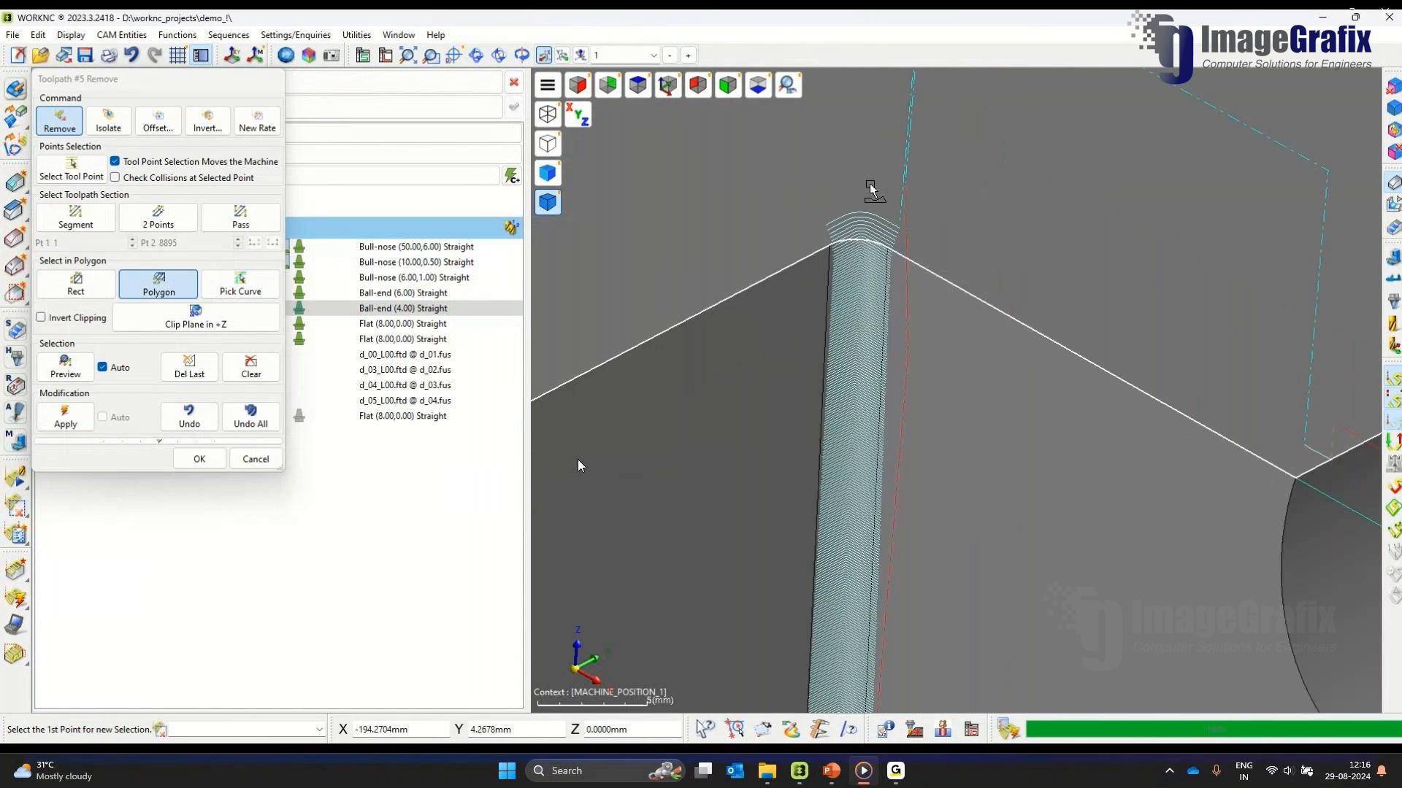
{"action": "scroll", "coordinate": [722, 272], "scroll_direction": "up", "scroll_amount": 4}
{"action": "scroll", "coordinate": [674, 263], "scroll_direction": "up", "scroll_amount": 5}
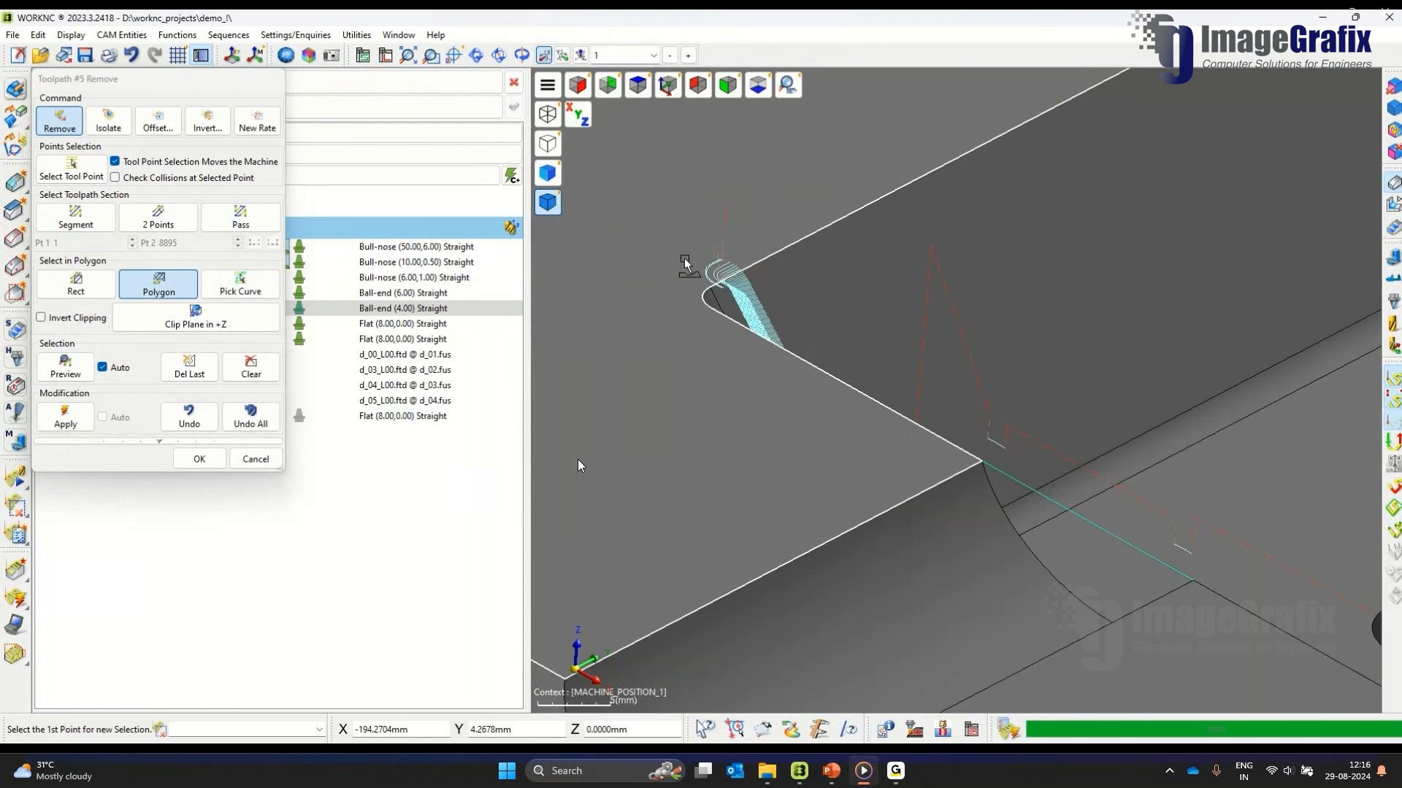
{"action": "scroll", "coordinate": [668, 363], "scroll_direction": "up", "scroll_amount": 2}
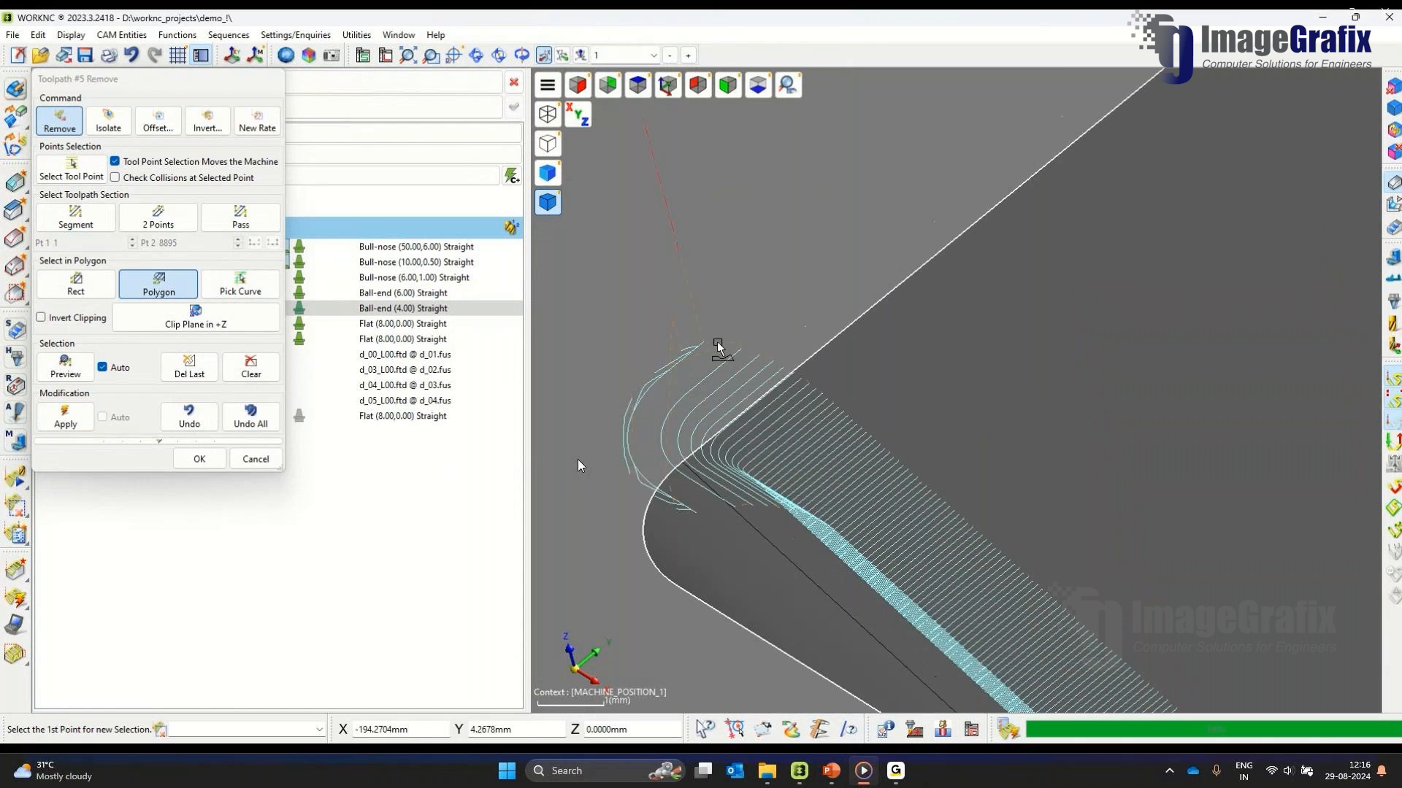
{"action": "left_click", "coordinate": [720, 343]}
{"action": "left_click", "coordinate": [654, 402]}
{"action": "left_click", "coordinate": [647, 458]}
{"action": "left_click", "coordinate": [703, 511]}
{"action": "left_click", "coordinate": [684, 530]}
{"action": "left_click", "coordinate": [573, 513]}
{"action": "left_click", "coordinate": [586, 443]}
{"action": "left_click", "coordinate": [611, 310]}
{"action": "right_click", "coordinate": [623, 272]}
{"action": "scroll", "coordinate": [636, 280], "scroll_direction": "down", "scroll_amount": 5}
{"action": "scroll", "coordinate": [639, 297], "scroll_direction": "up", "scroll_amount": 5}
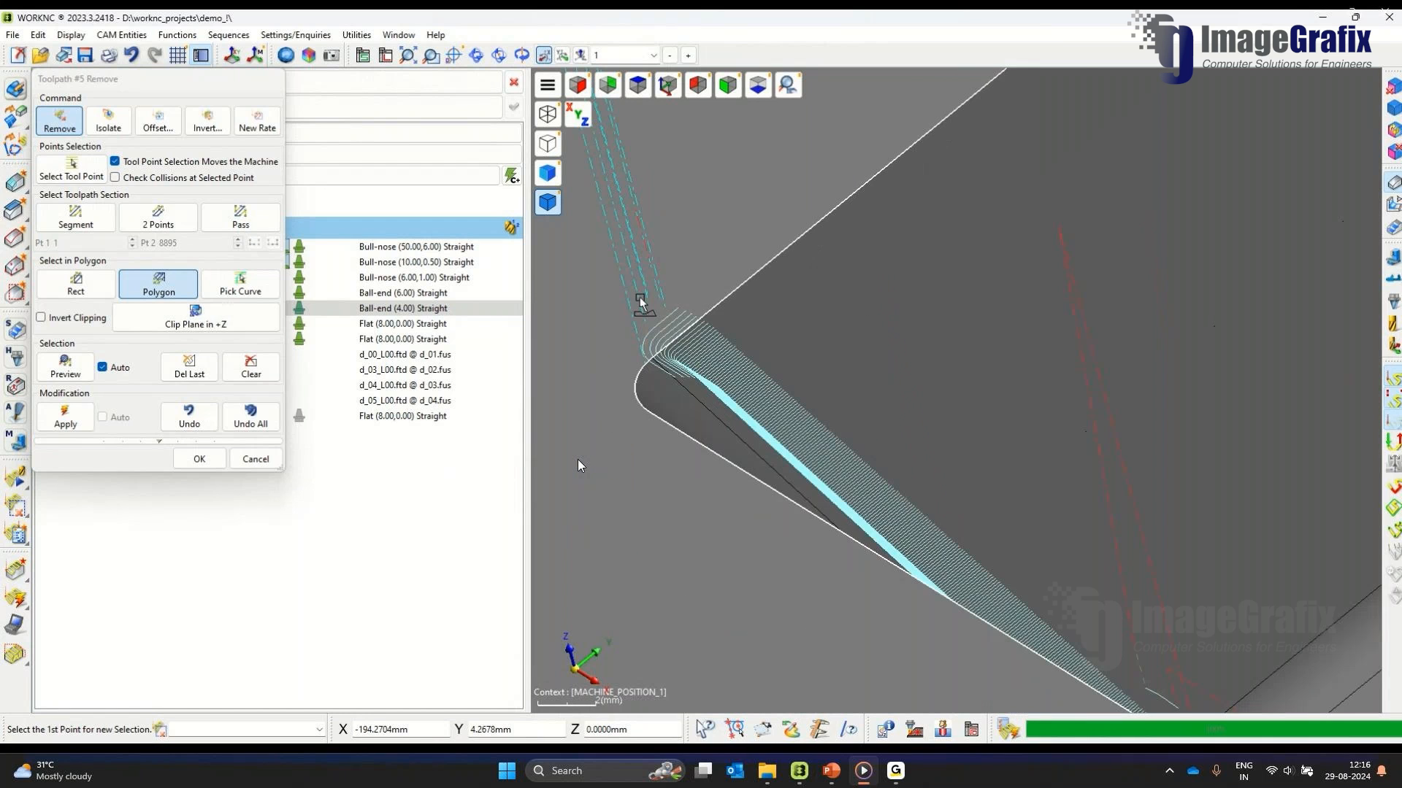
Step: Remove the toolpath section at the cavity's upper channel with a rectangular selection in the top view
{"action": "scroll", "coordinate": [704, 316], "scroll_direction": "down", "scroll_amount": 6}
{"action": "scroll", "coordinate": [649, 311], "scroll_direction": "down", "scroll_amount": 8}
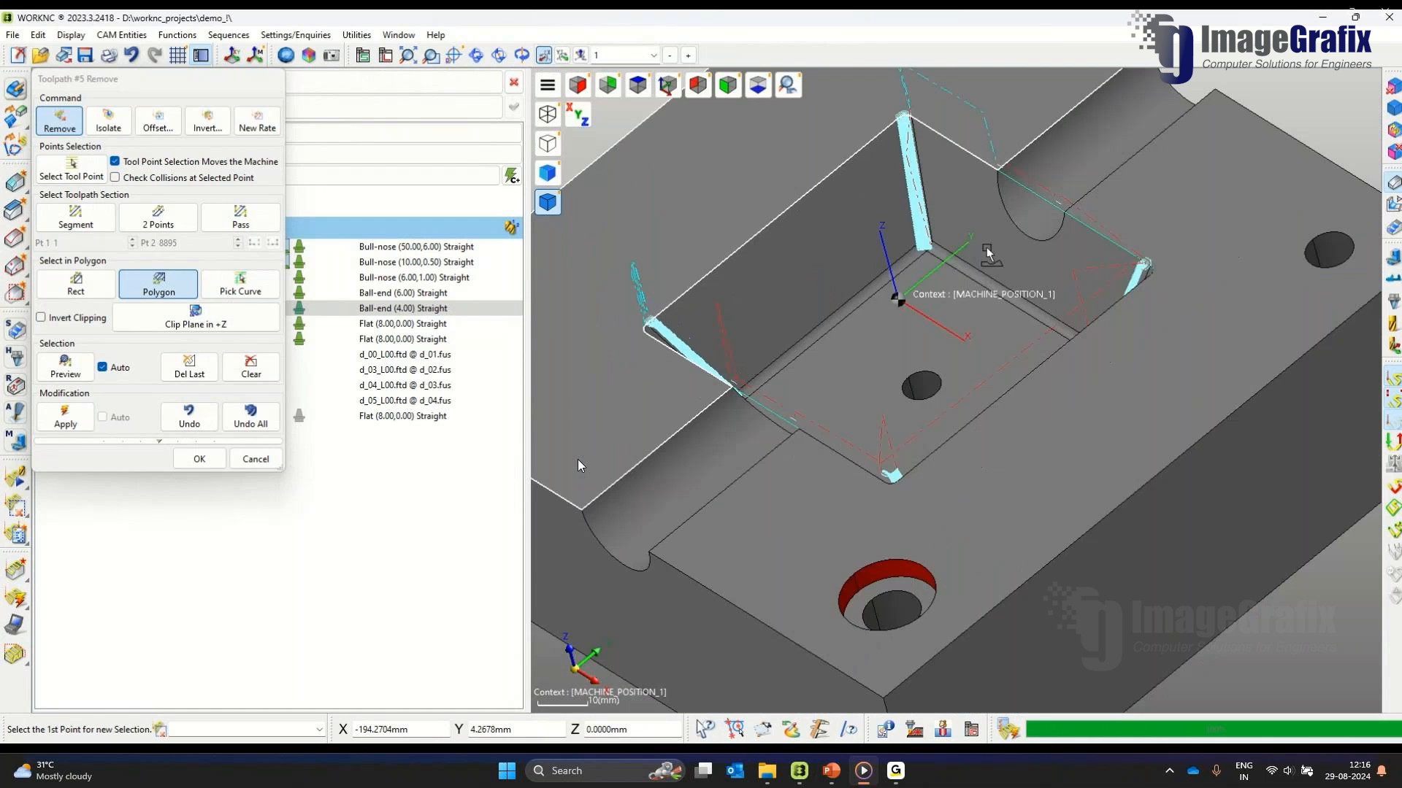
{"action": "scroll", "coordinate": [988, 242], "scroll_direction": "up", "scroll_amount": 3}
{"action": "scroll", "coordinate": [719, 191], "scroll_direction": "down", "scroll_amount": 1}
{"action": "left_click", "coordinate": [640, 86]}
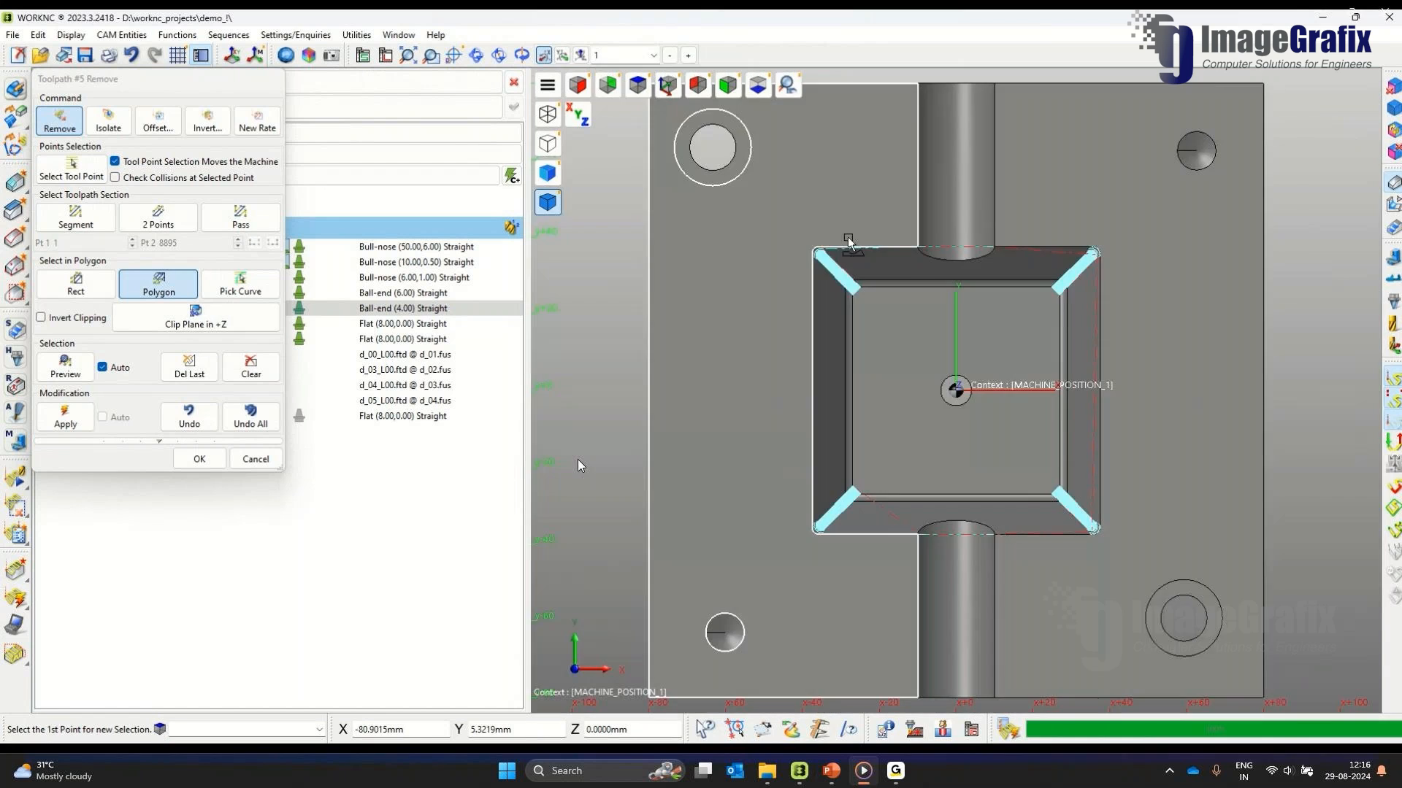
{"action": "scroll", "coordinate": [882, 264], "scroll_direction": "up", "scroll_amount": 3}
{"action": "middle_click_drag", "start_coordinate": [954, 388], "coordinate": [840, 187]}
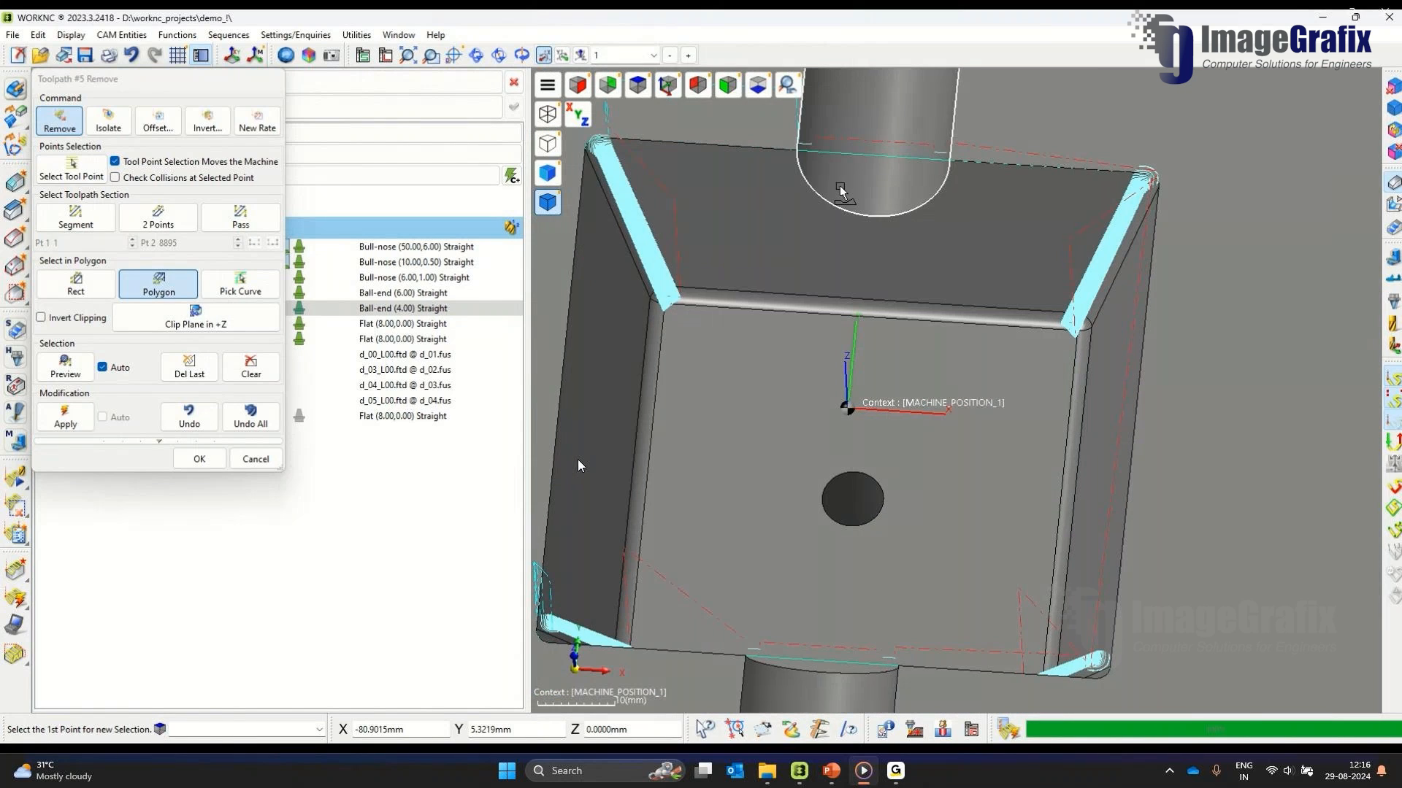
{"action": "left_click", "coordinate": [638, 86]}
{"action": "scroll", "coordinate": [738, 225], "scroll_direction": "down", "scroll_amount": 2}
{"action": "scroll", "coordinate": [879, 191], "scroll_direction": "up", "scroll_amount": 3}
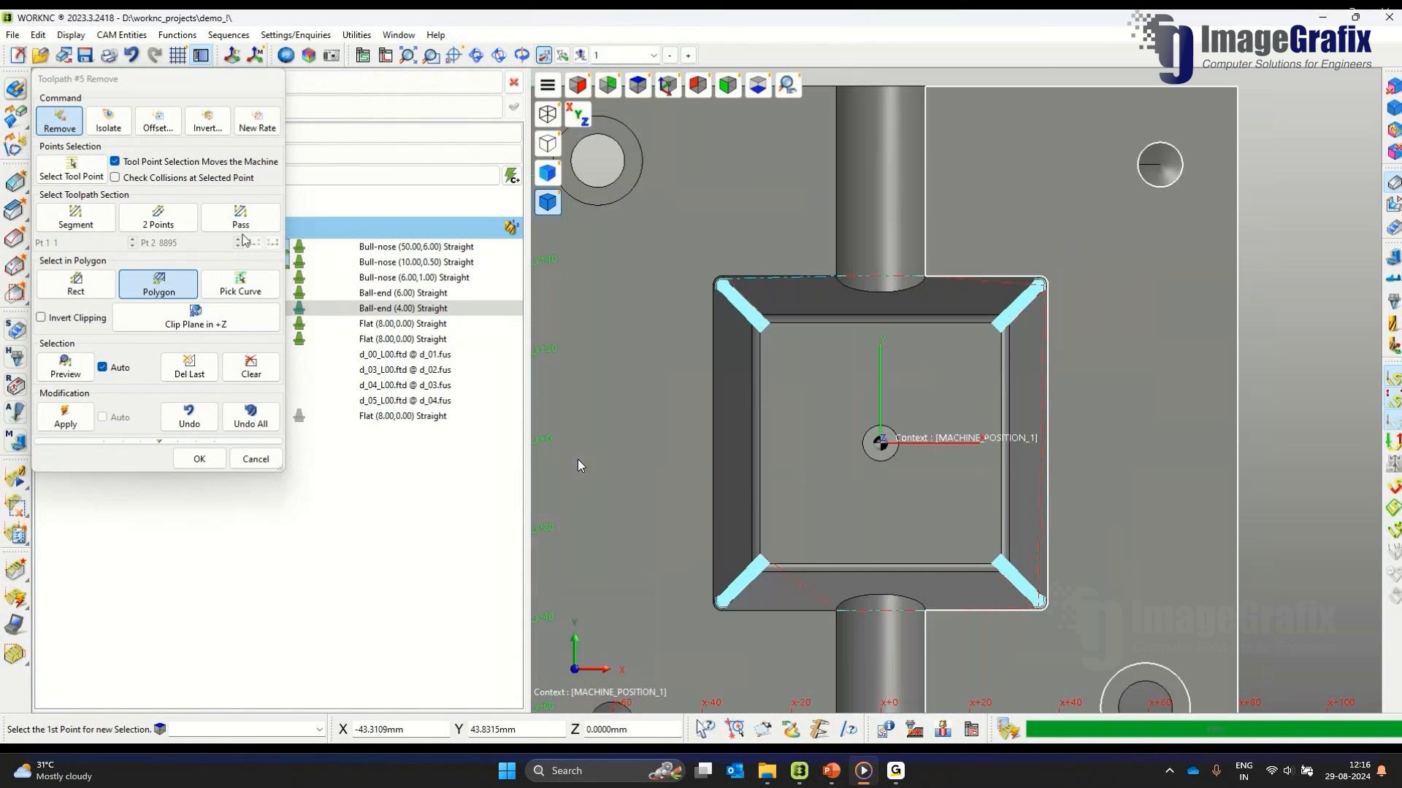
{"action": "left_click", "coordinate": [76, 286]}
{"action": "left_click_drag", "start_coordinate": [814, 243], "coordinate": [971, 323]}
Step: Apply a rectangular removal selection to the toolpath section around the cavity's lower channel
{"action": "scroll", "coordinate": [823, 293], "scroll_direction": "down", "scroll_amount": 2}
{"action": "scroll", "coordinate": [856, 489], "scroll_direction": "up", "scroll_amount": 4}
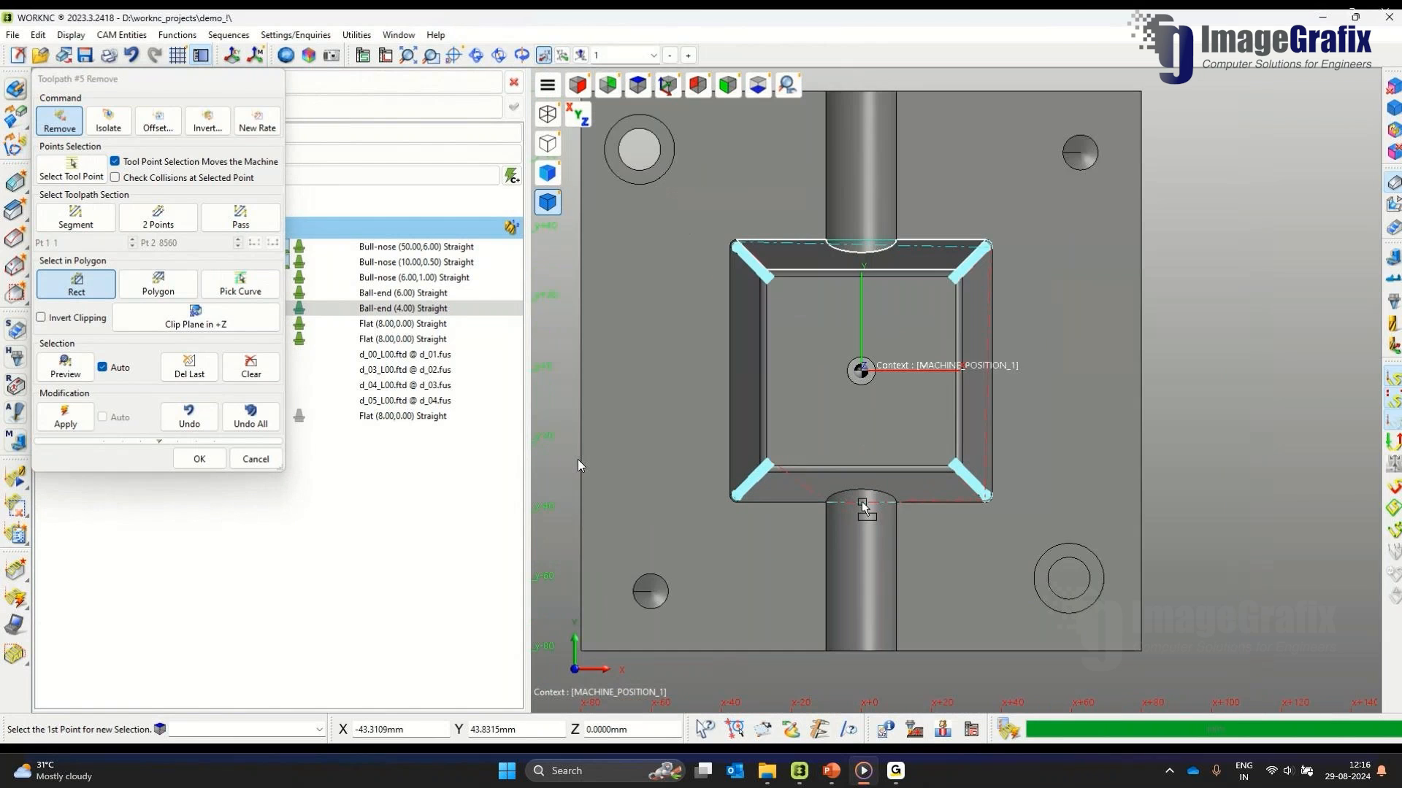
{"action": "left_click_drag", "start_coordinate": [733, 451], "coordinate": [942, 527]}
{"action": "left_click", "coordinate": [942, 527]}
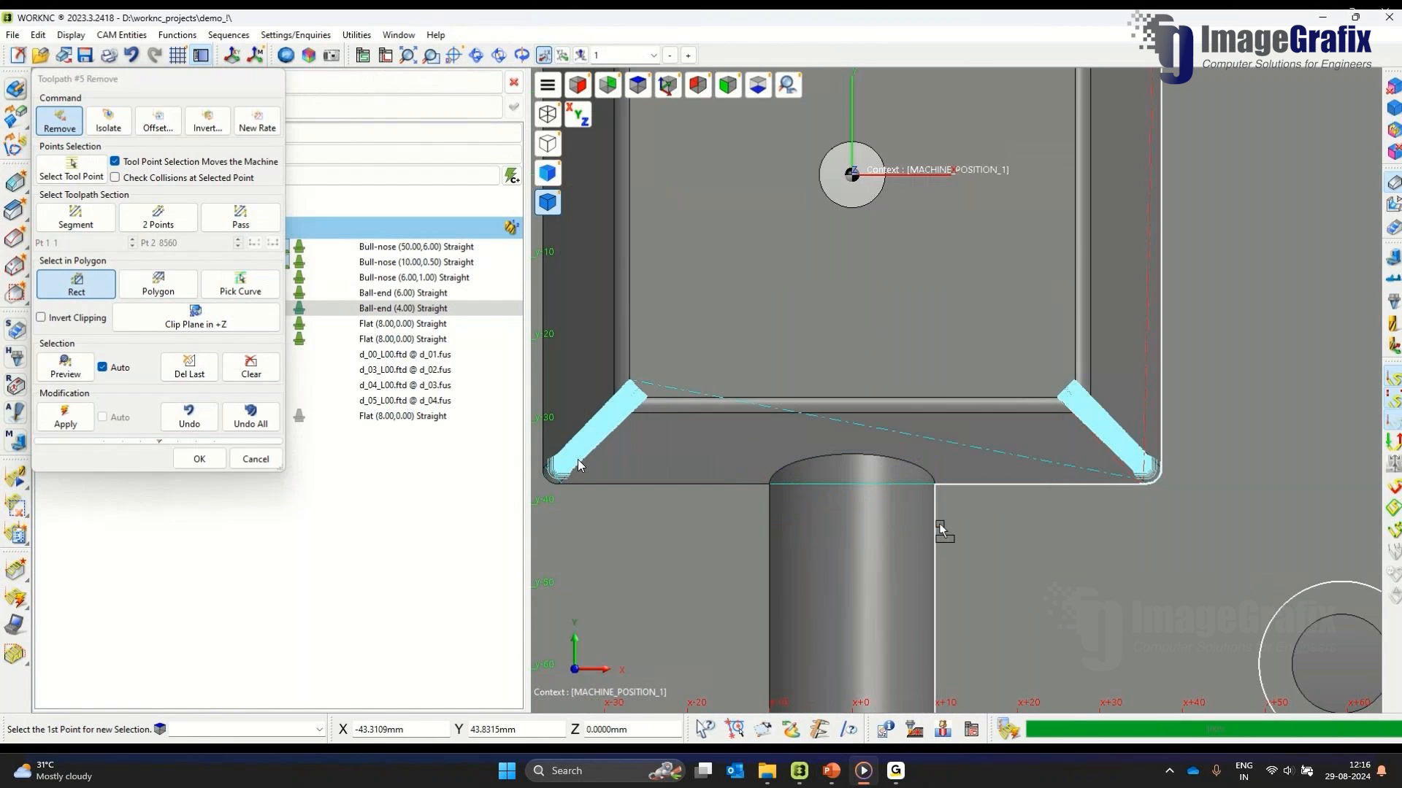
Step: Remove the two uppermost passes above the cavity corner one by one with the Pass selection
{"action": "left_click", "coordinate": [668, 85]}
{"action": "scroll", "coordinate": [951, 281], "scroll_direction": "up", "scroll_amount": 10}
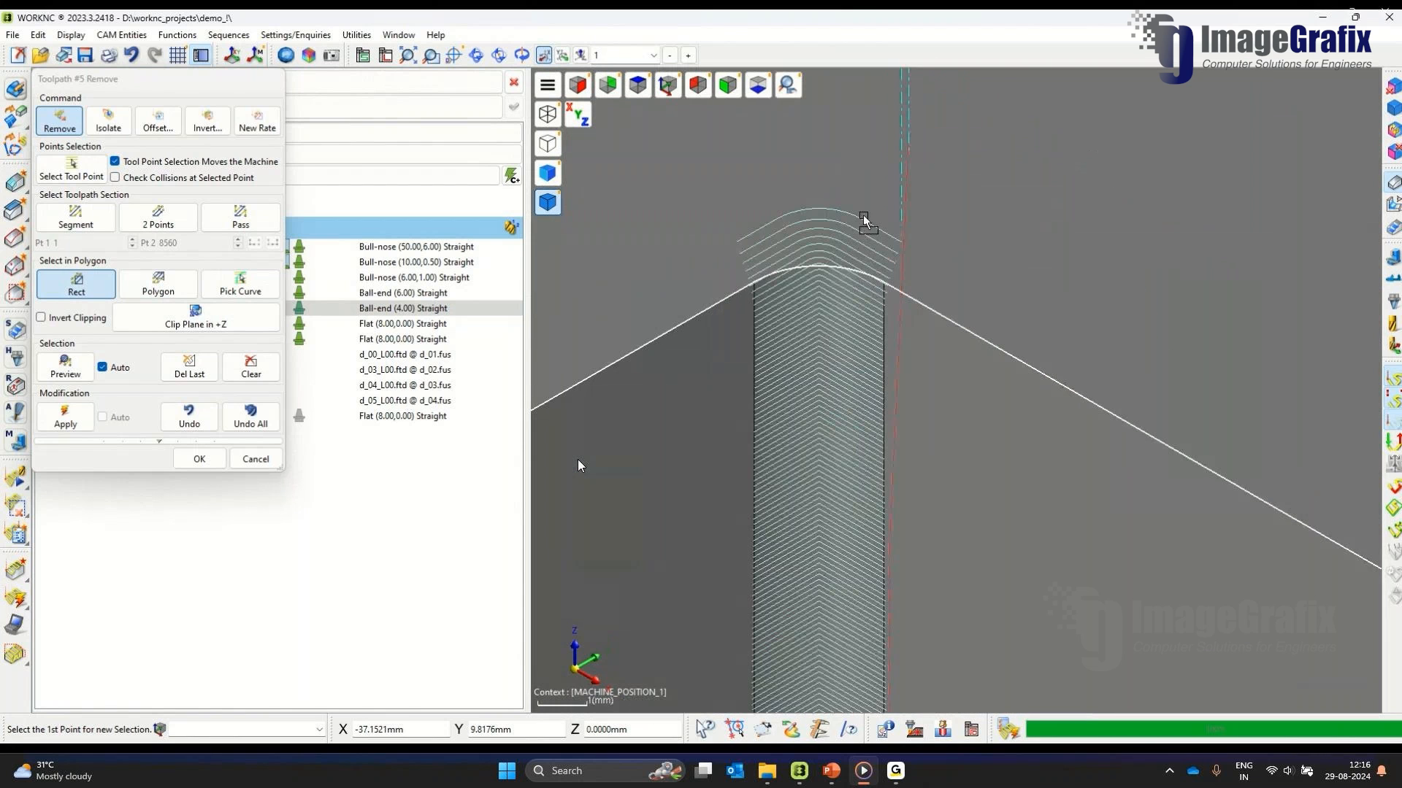
{"action": "left_click", "coordinate": [261, 226]}
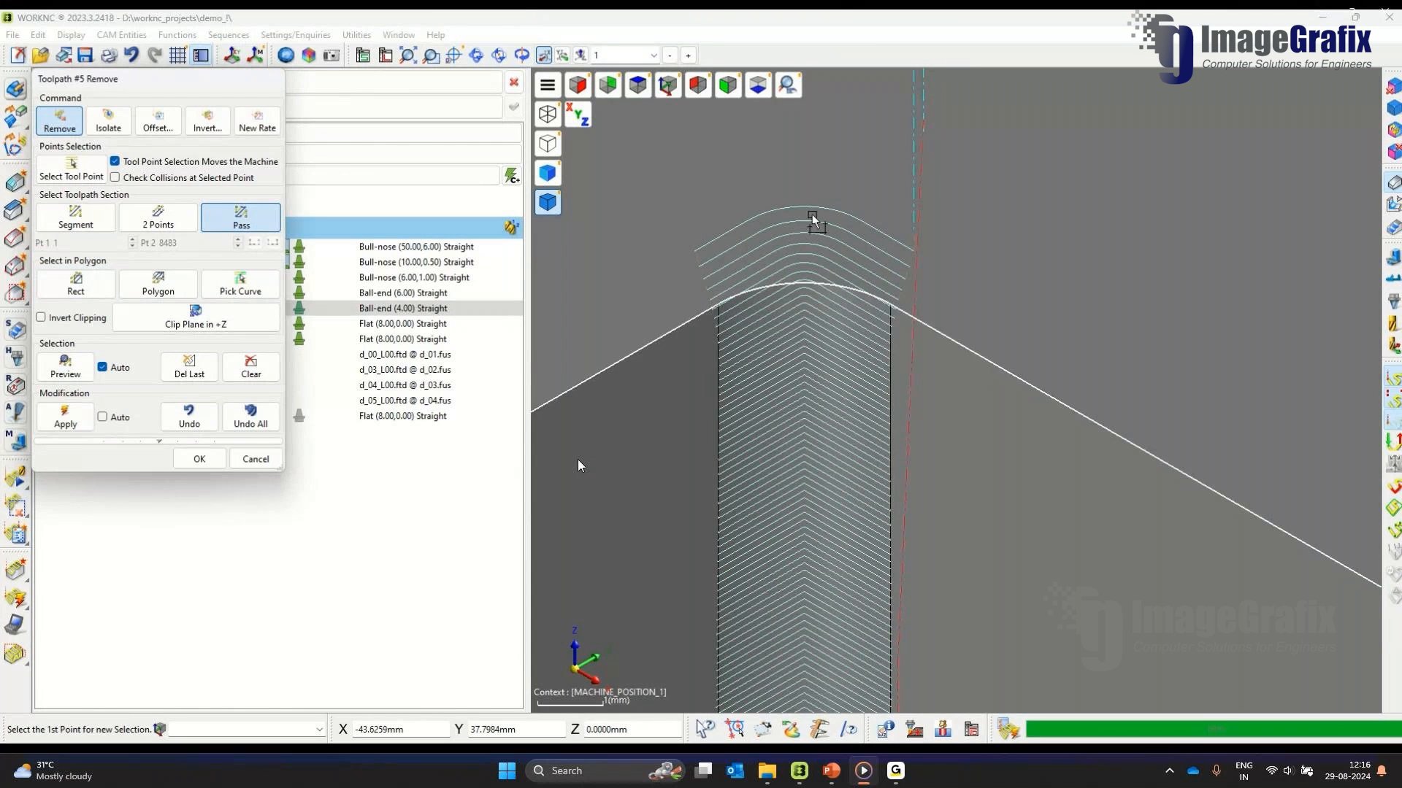
{"action": "left_click", "coordinate": [744, 239]}
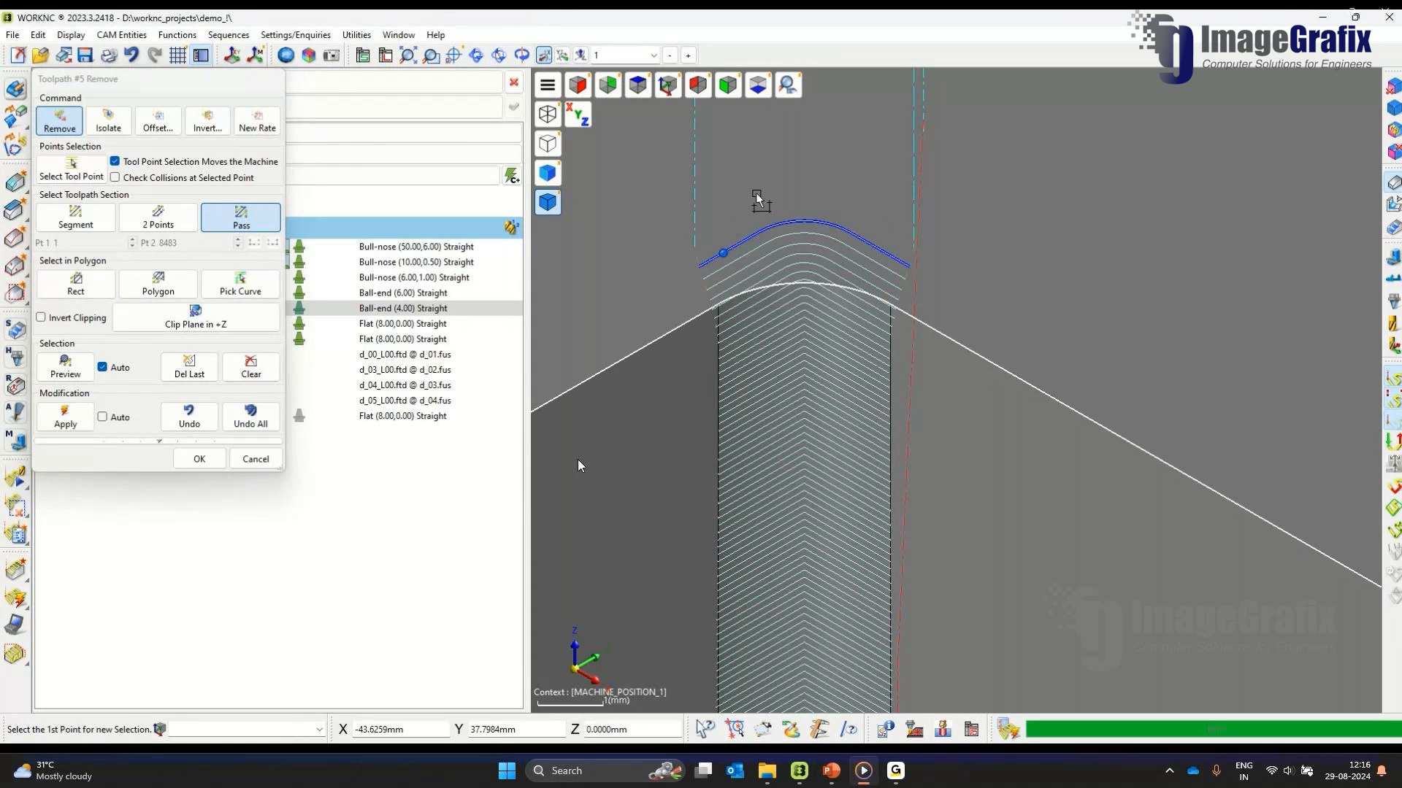
Step: Remove two toolpath ranges at the cavity corner with the 2 Points selection, picking start and end points on the passes
{"action": "left_click", "coordinate": [161, 217]}
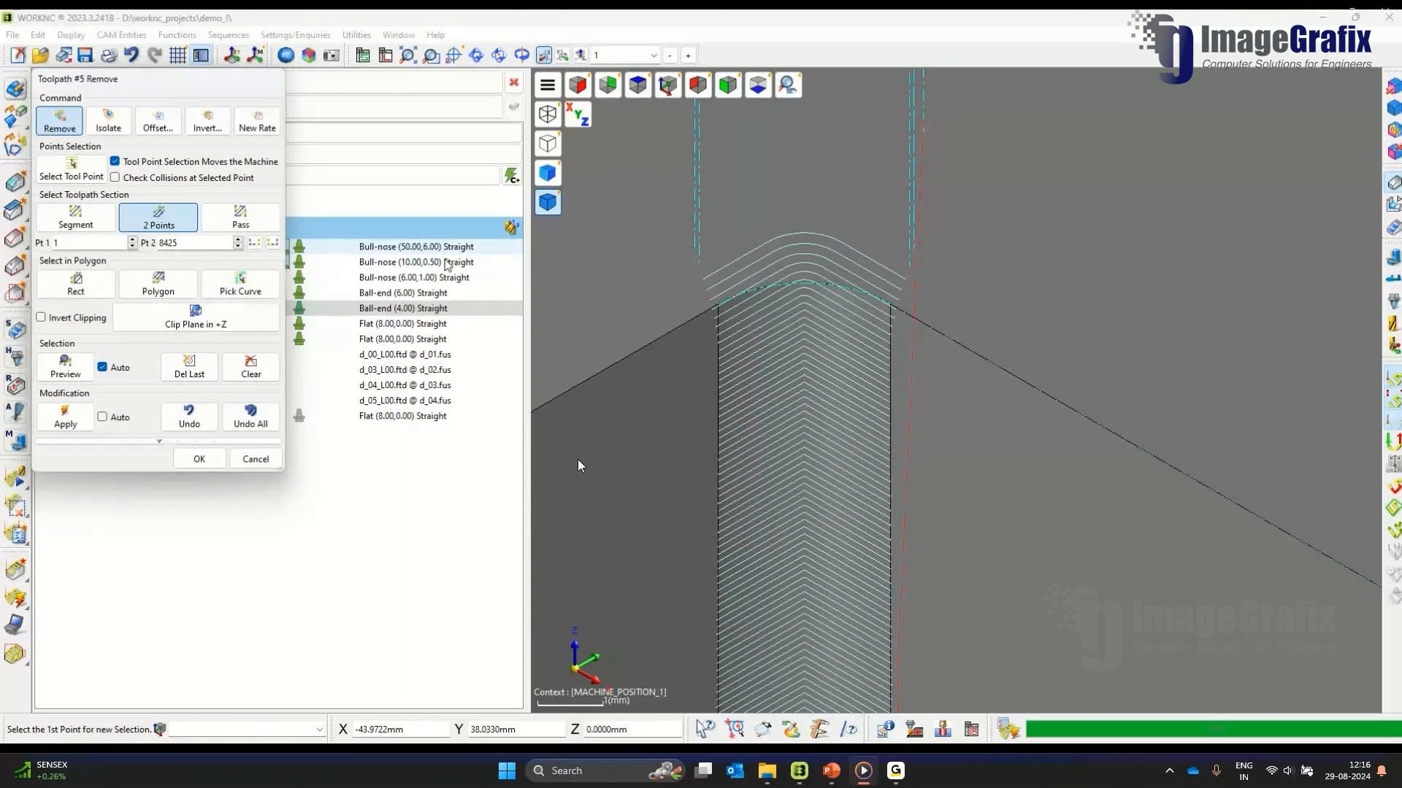
{"action": "left_click", "coordinate": [704, 274]}
{"action": "left_click", "coordinate": [890, 328]}
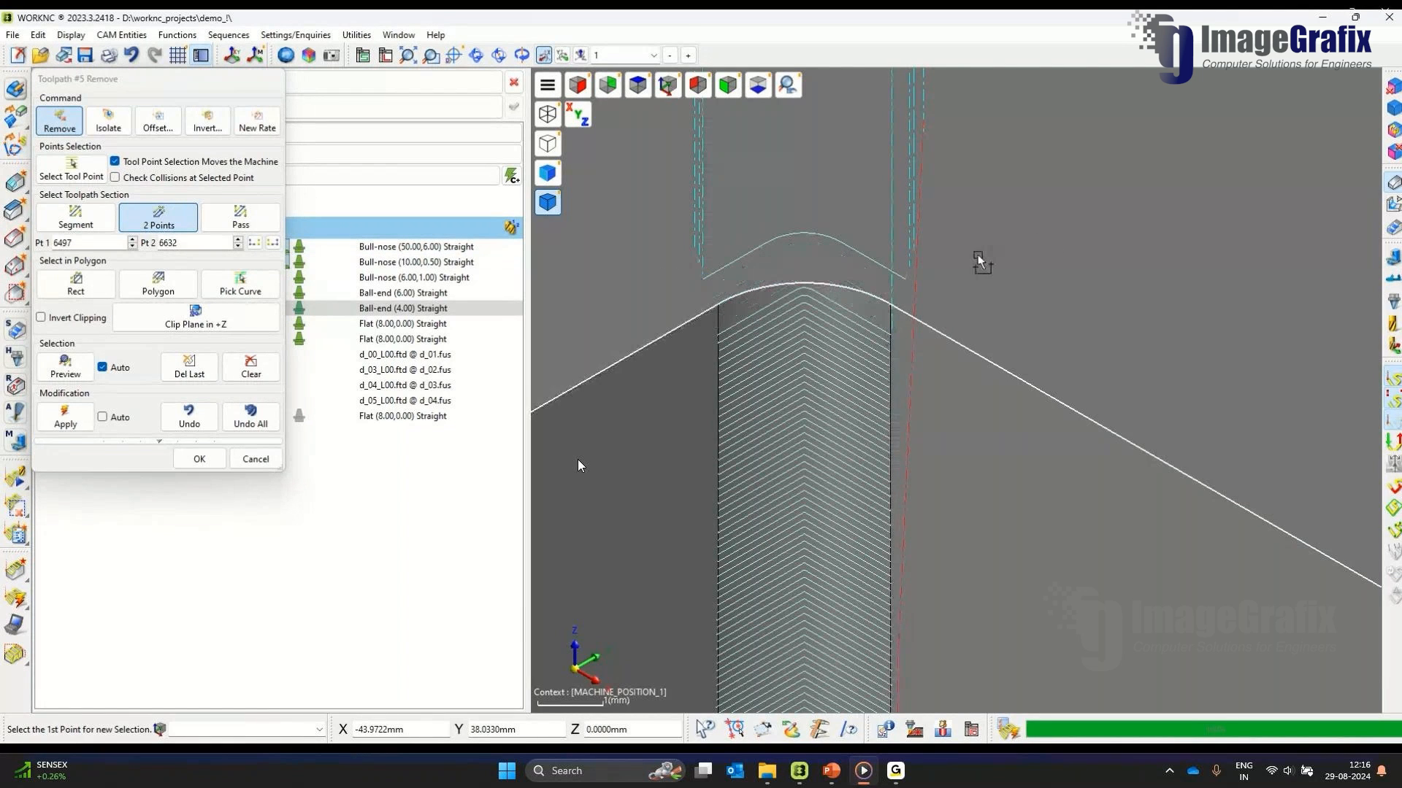
{"action": "left_click", "coordinate": [716, 337]}
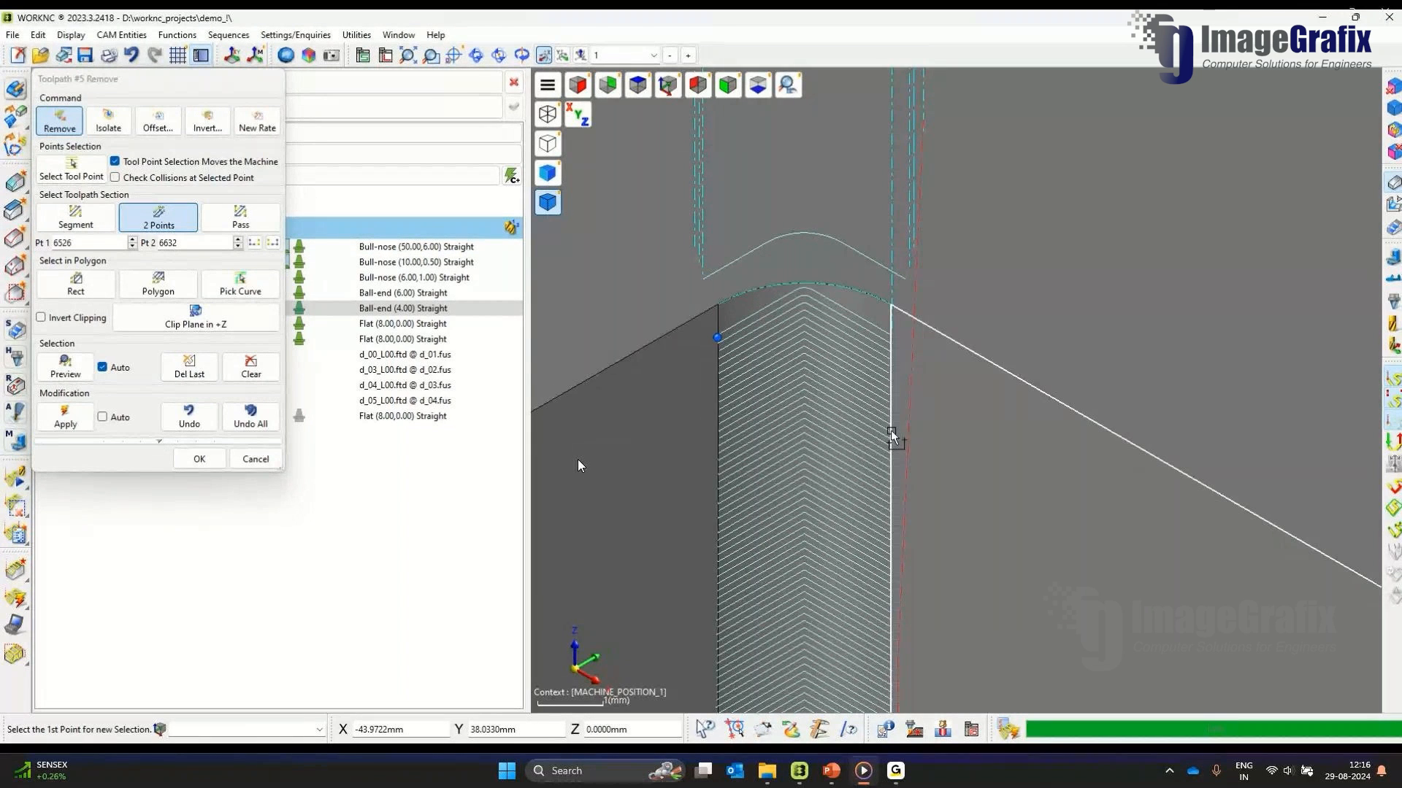
{"action": "left_click", "coordinate": [943, 360]}
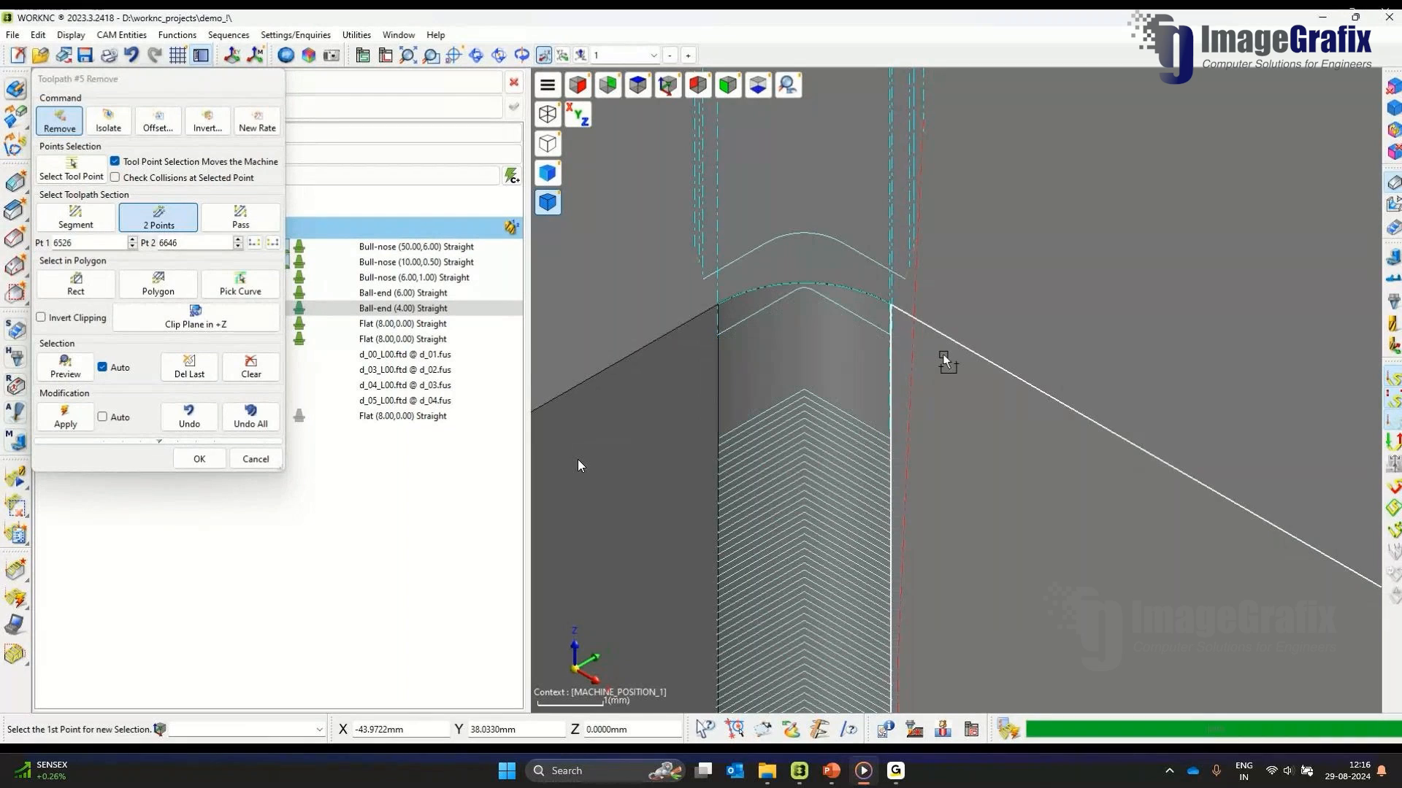
Step: Remove the two leftover passes at the corner with the Pass selection and undo the recent removals
{"action": "left_click", "coordinate": [257, 228]}
{"action": "left_click", "coordinate": [770, 304]}
{"action": "left_click", "coordinate": [767, 242]}
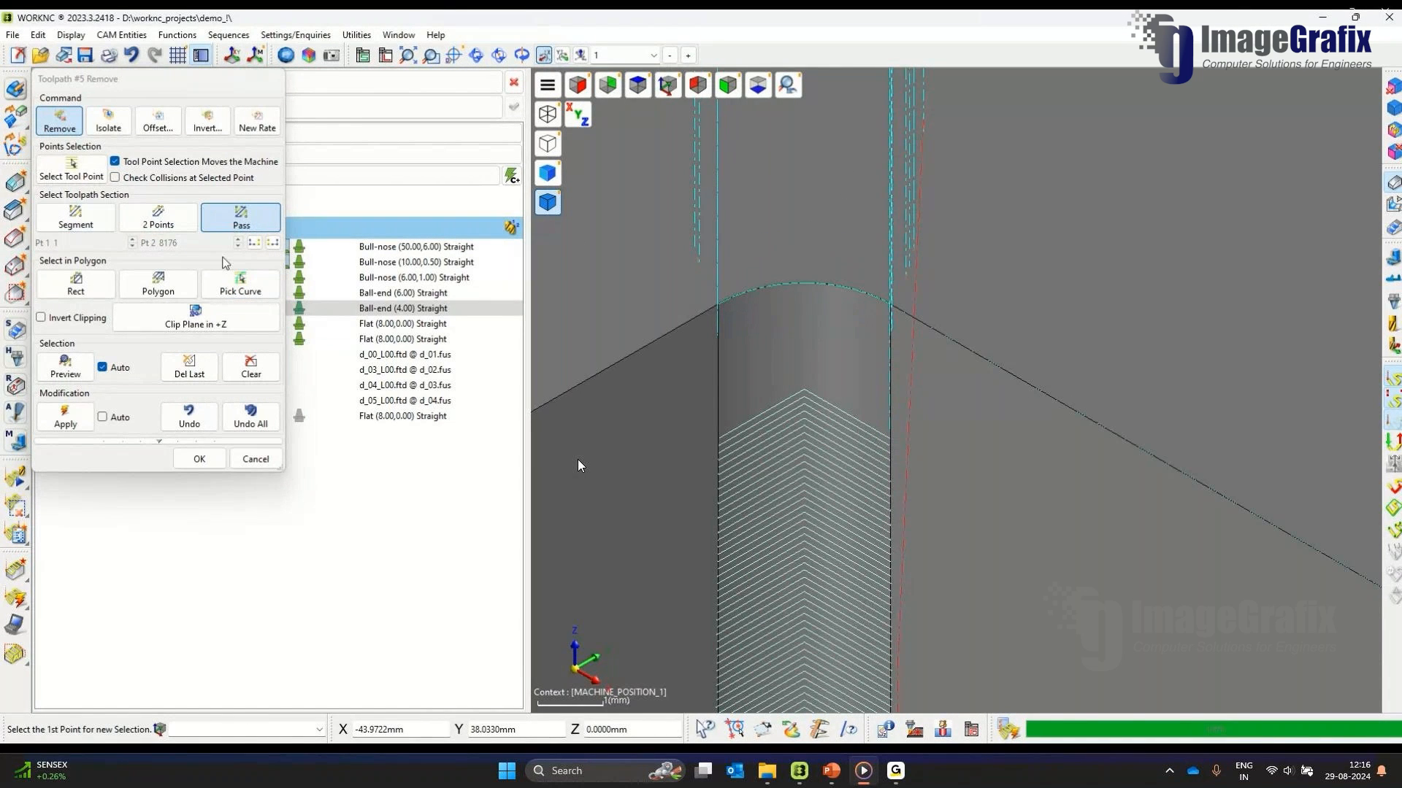
{"action": "left_click", "coordinate": [212, 428]}
{"action": "left_click", "coordinate": [210, 425]}
Step: Remove a toolpath range above the cavity corner with the 2 Points selection and accept the edit of toolpath 5
{"action": "left_click", "coordinate": [176, 217]}
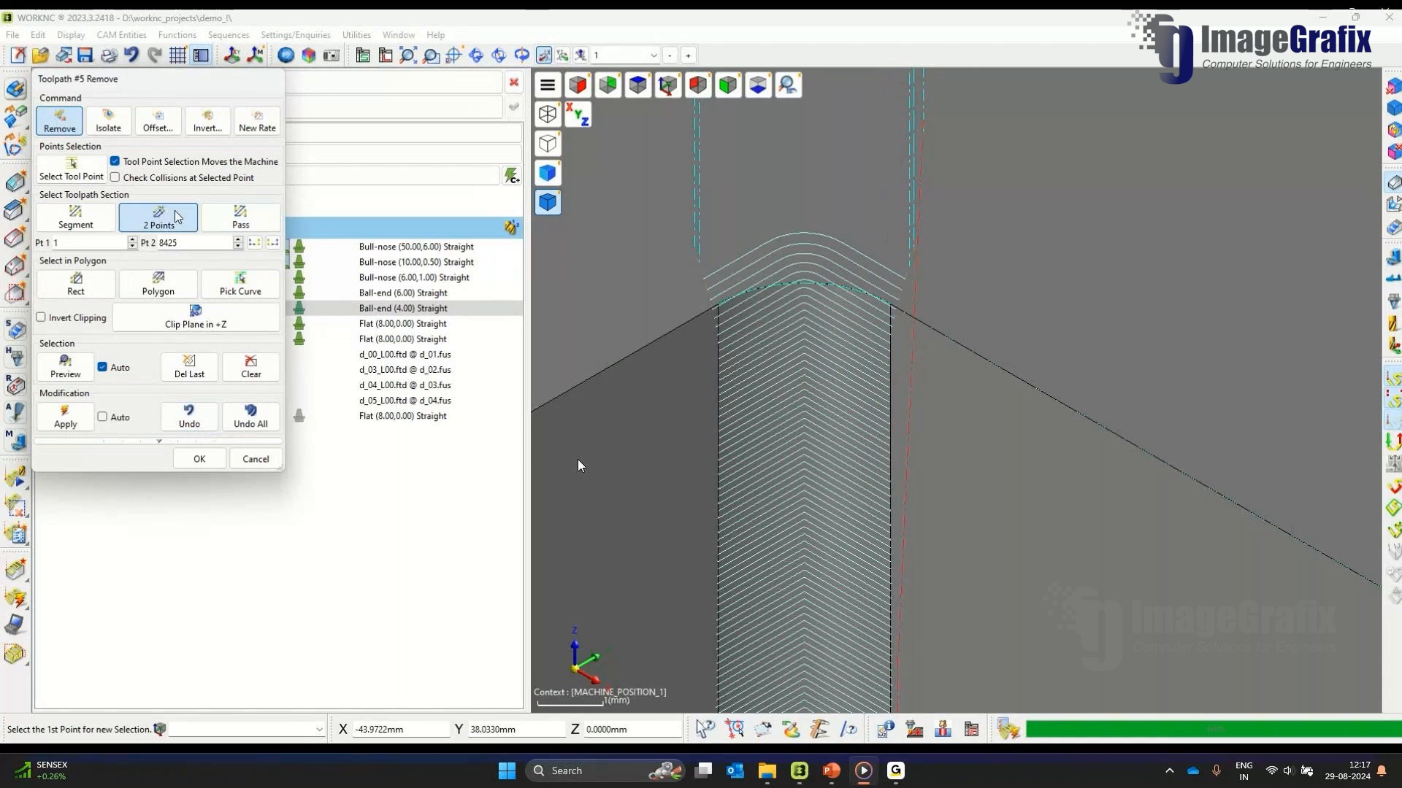
{"action": "left_click", "coordinate": [703, 279]}
{"action": "left_click", "coordinate": [894, 319]}
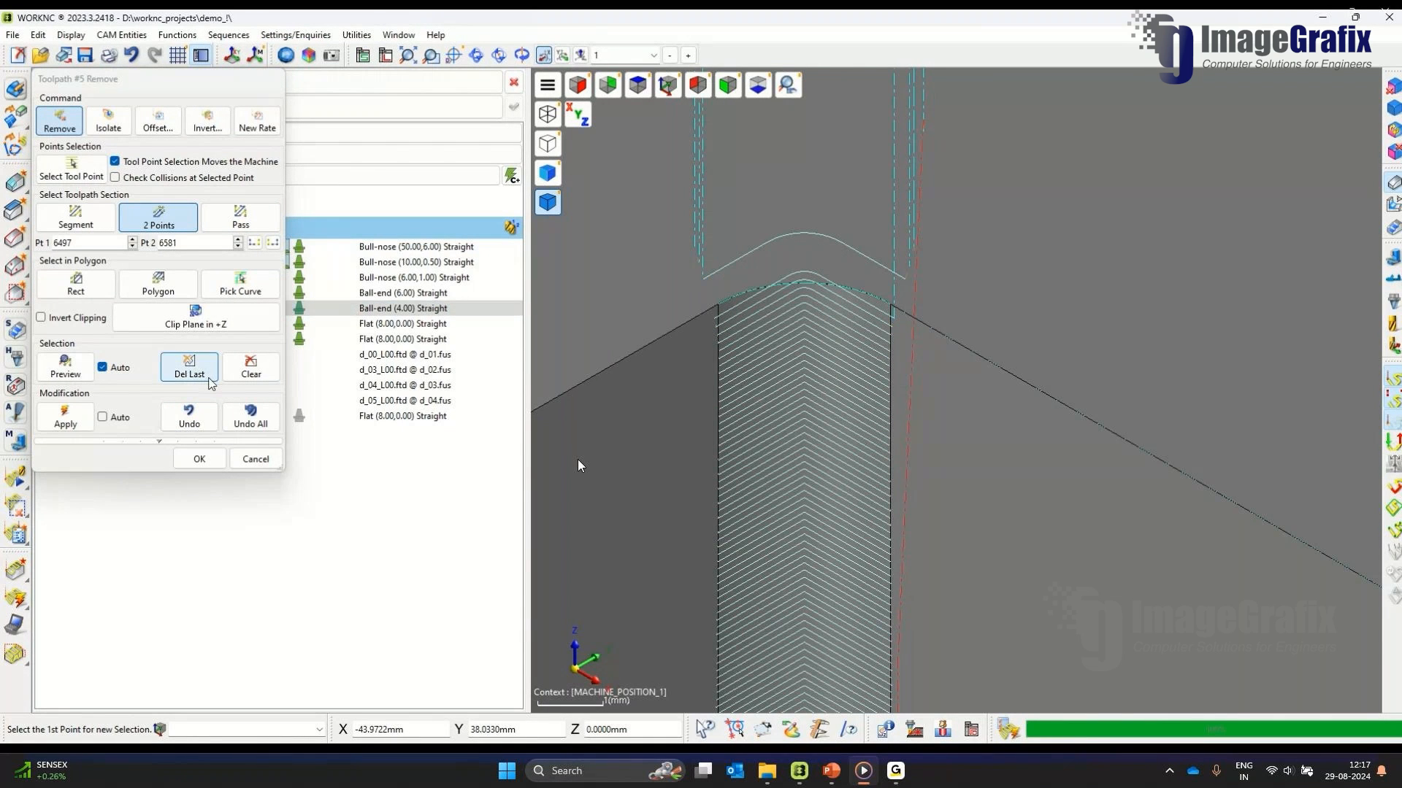
{"action": "left_click", "coordinate": [199, 458]}
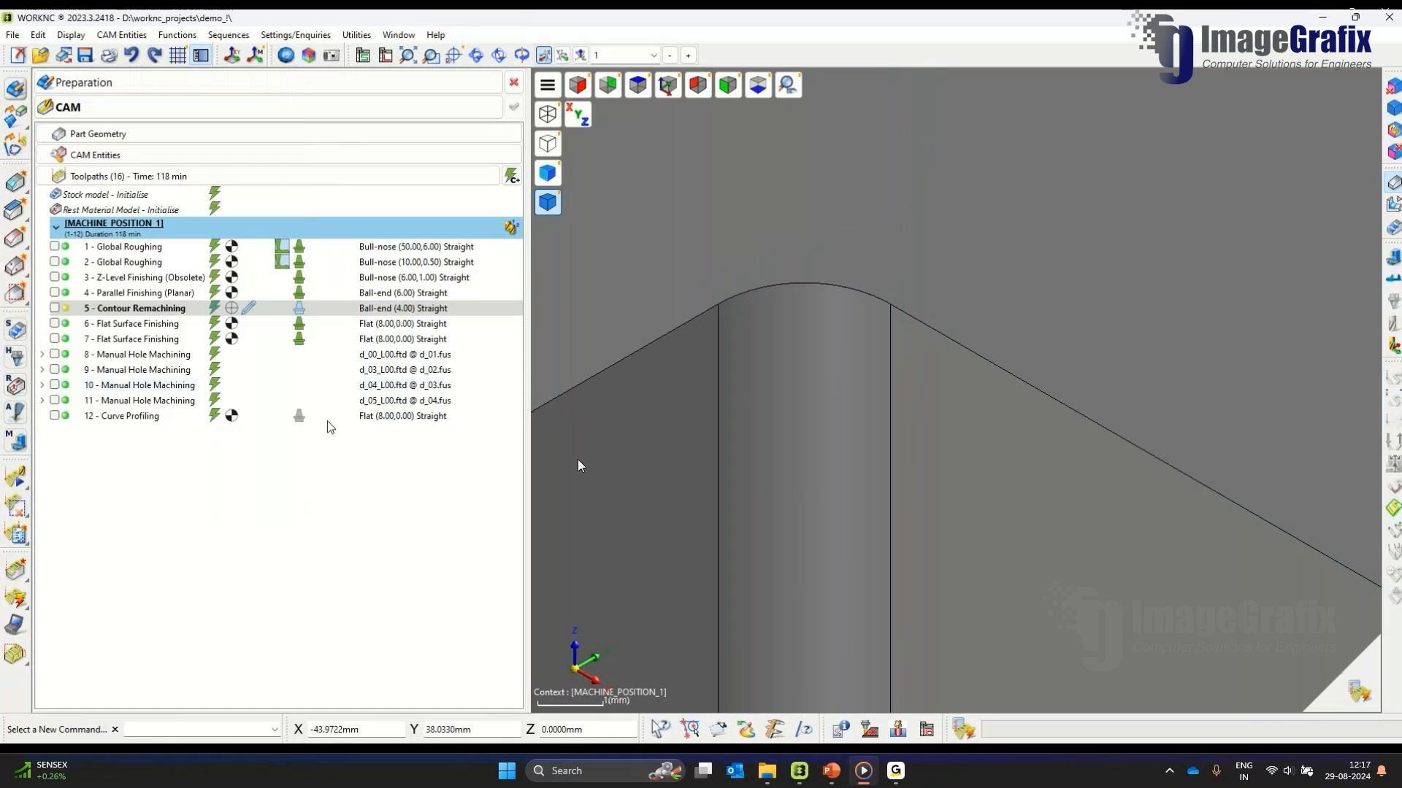
Step: Execute the modified Contour Remachining toolpath 5, deleting its postprocessor output file, and view the part isometrically
{"action": "right_click", "coordinate": [241, 312]}
{"action": "left_click", "coordinate": [289, 319]}
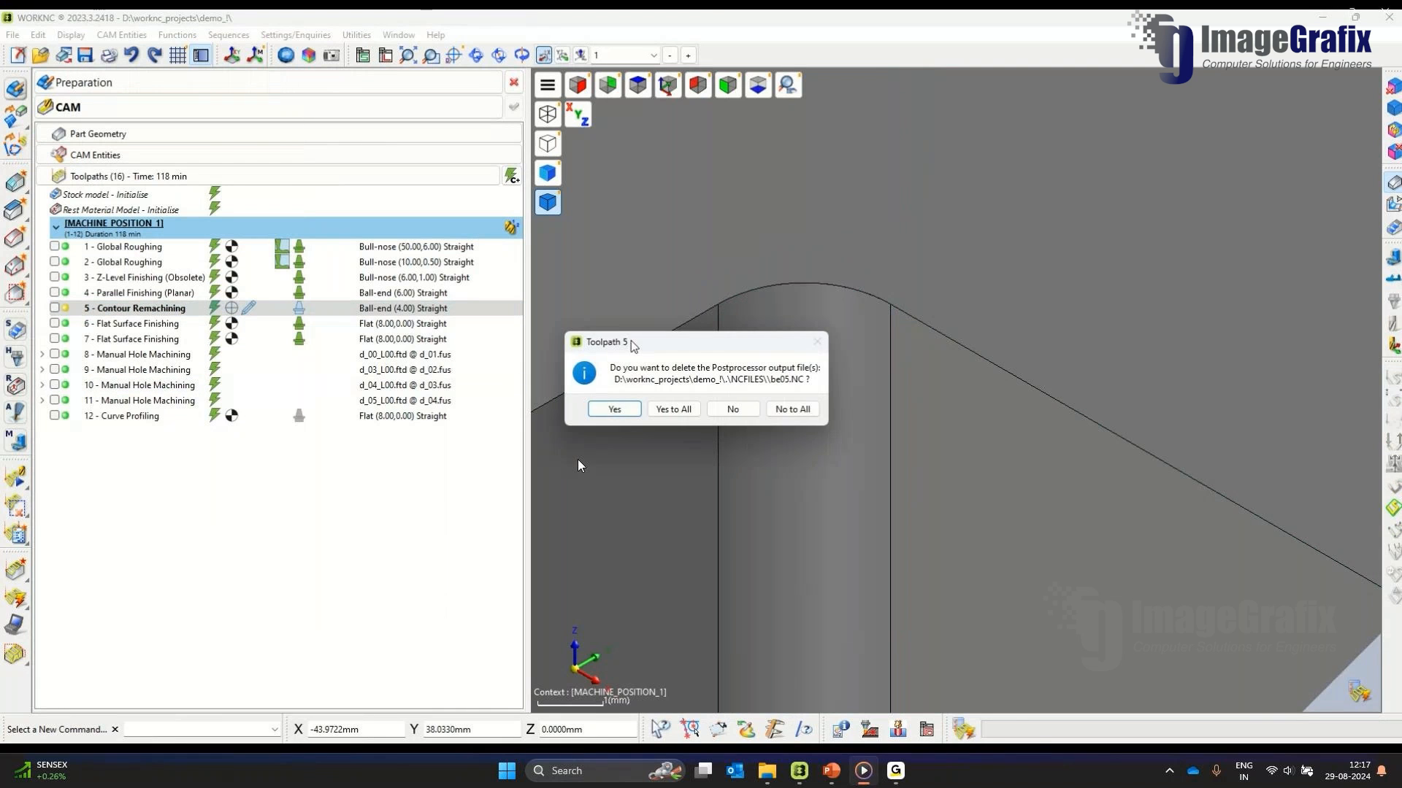
{"action": "left_click", "coordinate": [626, 413]}
{"action": "left_click", "coordinate": [668, 86]}
{"action": "scroll", "coordinate": [837, 245], "scroll_direction": "down", "scroll_amount": 2}
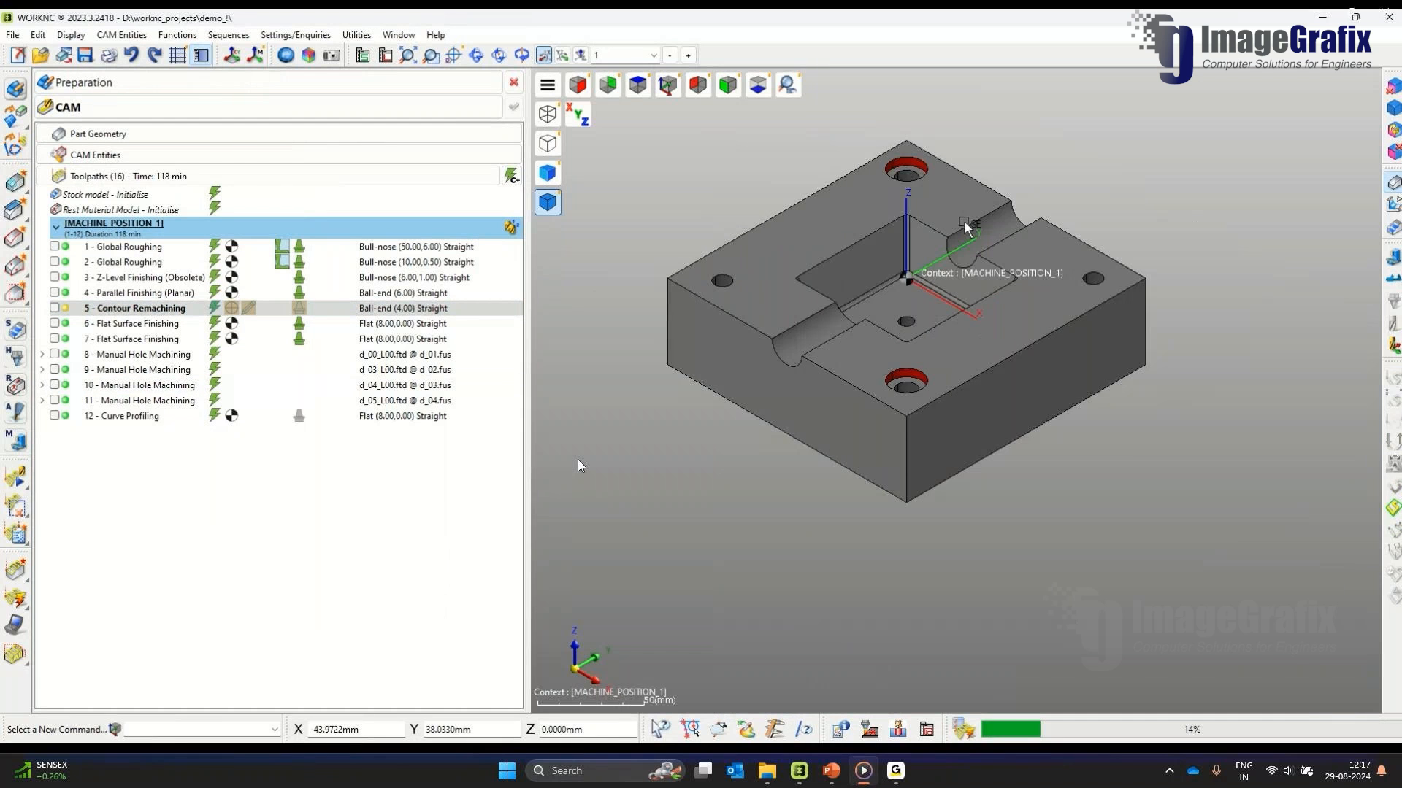
{"action": "scroll", "coordinate": [968, 219], "scroll_direction": "up", "scroll_amount": 1}
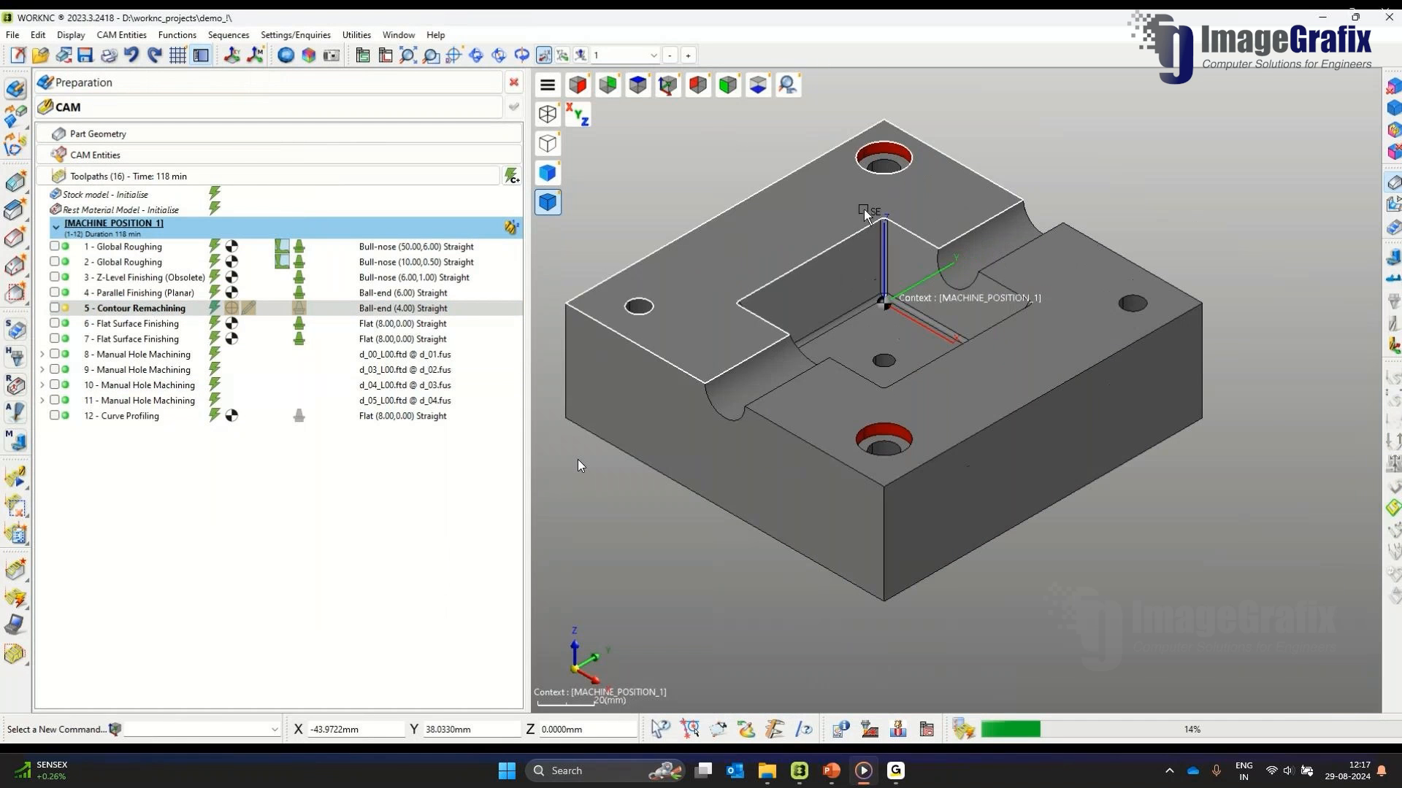
Step: Display Flat Surface Finishing toolpath 6 on the part and view it from the top
{"action": "left_click", "coordinate": [140, 325]}
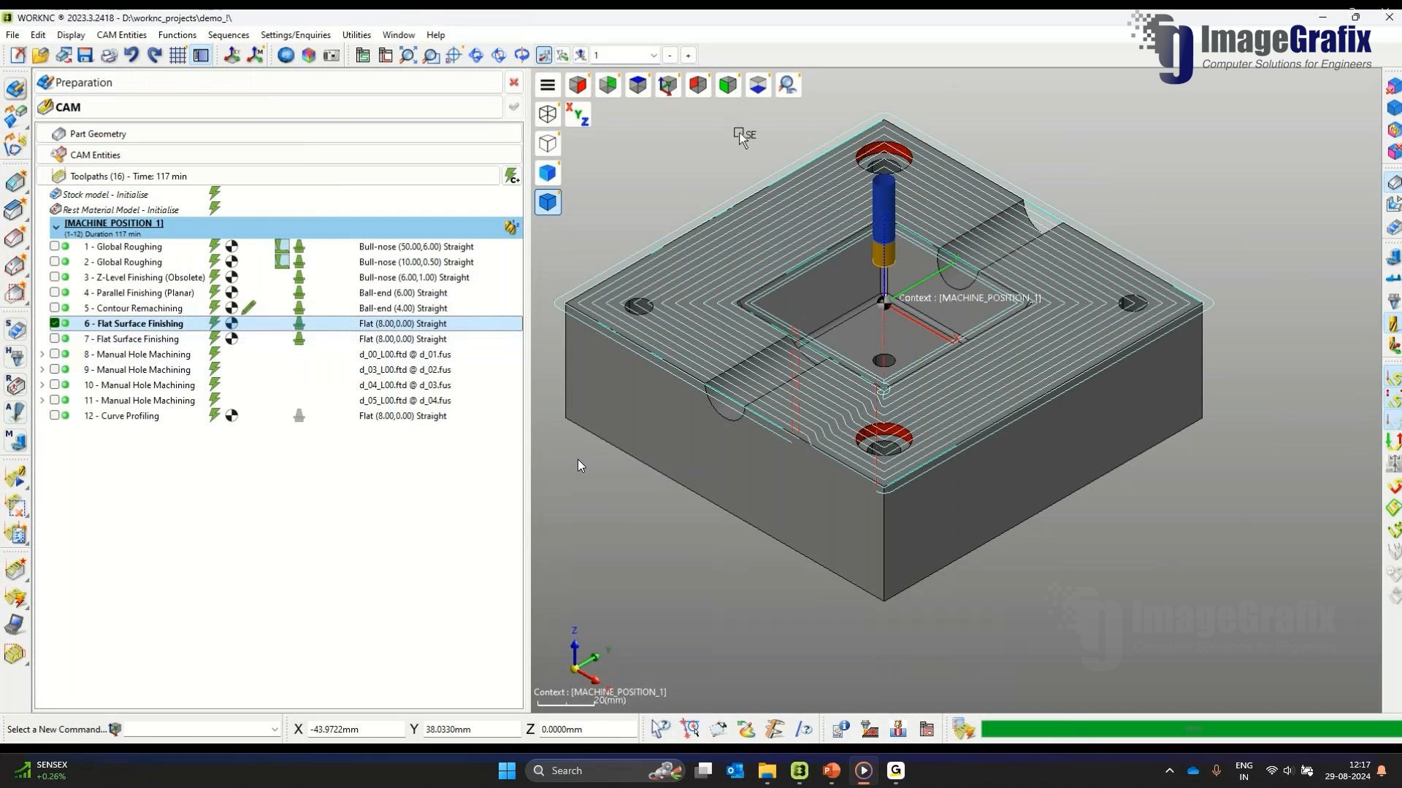
{"action": "left_click", "coordinate": [637, 85]}
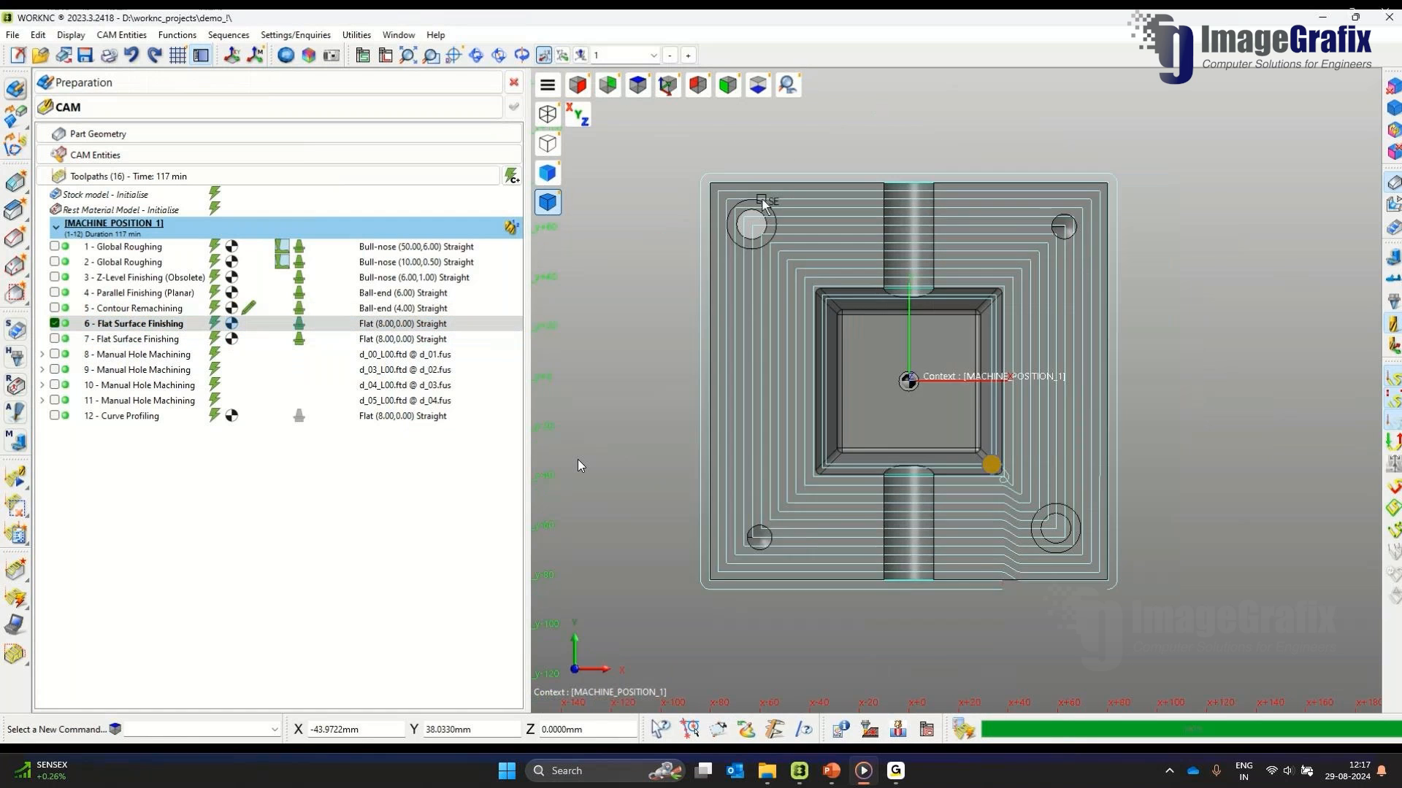
{"action": "scroll", "coordinate": [760, 195], "scroll_direction": "up", "scroll_amount": 2}
{"action": "middle_click_drag", "start_coordinate": [779, 246], "coordinate": [807, 241]}
{"action": "scroll", "coordinate": [808, 240], "scroll_direction": "down", "scroll_amount": 2}
{"action": "left_click", "coordinate": [638, 86]}
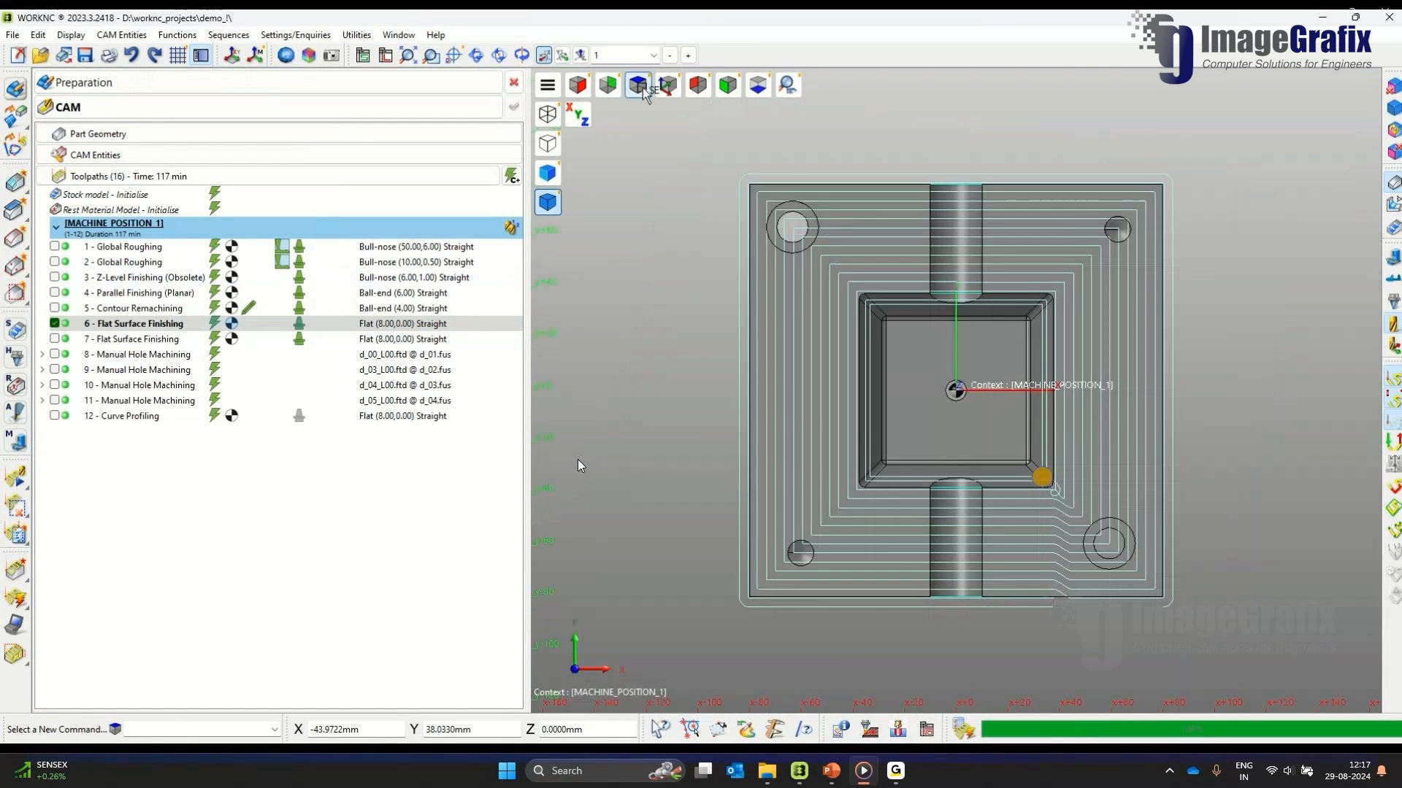
{"action": "scroll", "coordinate": [771, 199], "scroll_direction": "up", "scroll_amount": 2}
Step: Draw a rectangle with Rectangular Lines on the part's top face, between the upper-left counterbored hole and the upper channel
{"action": "left_click", "coordinate": [22, 84]}
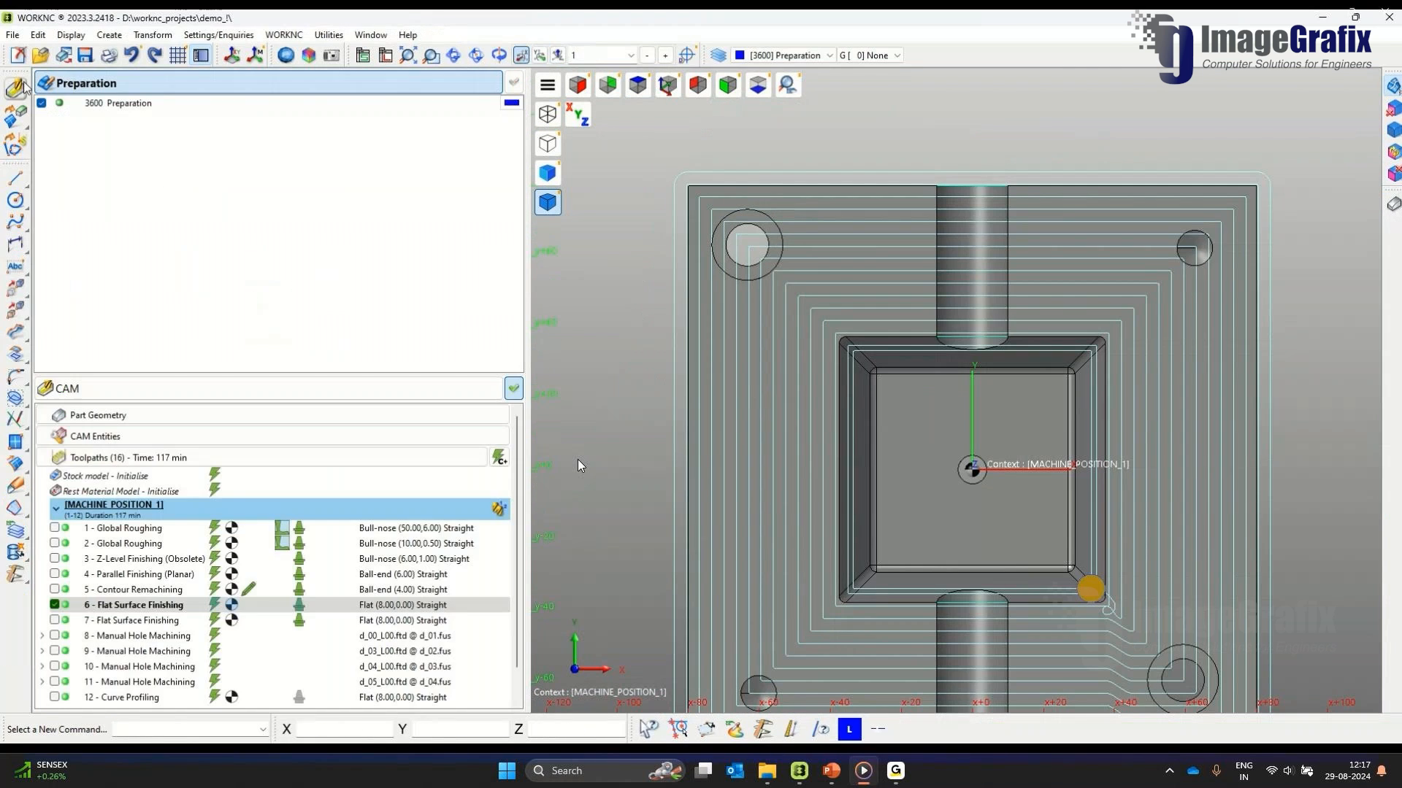
{"action": "left_click", "coordinate": [15, 178]}
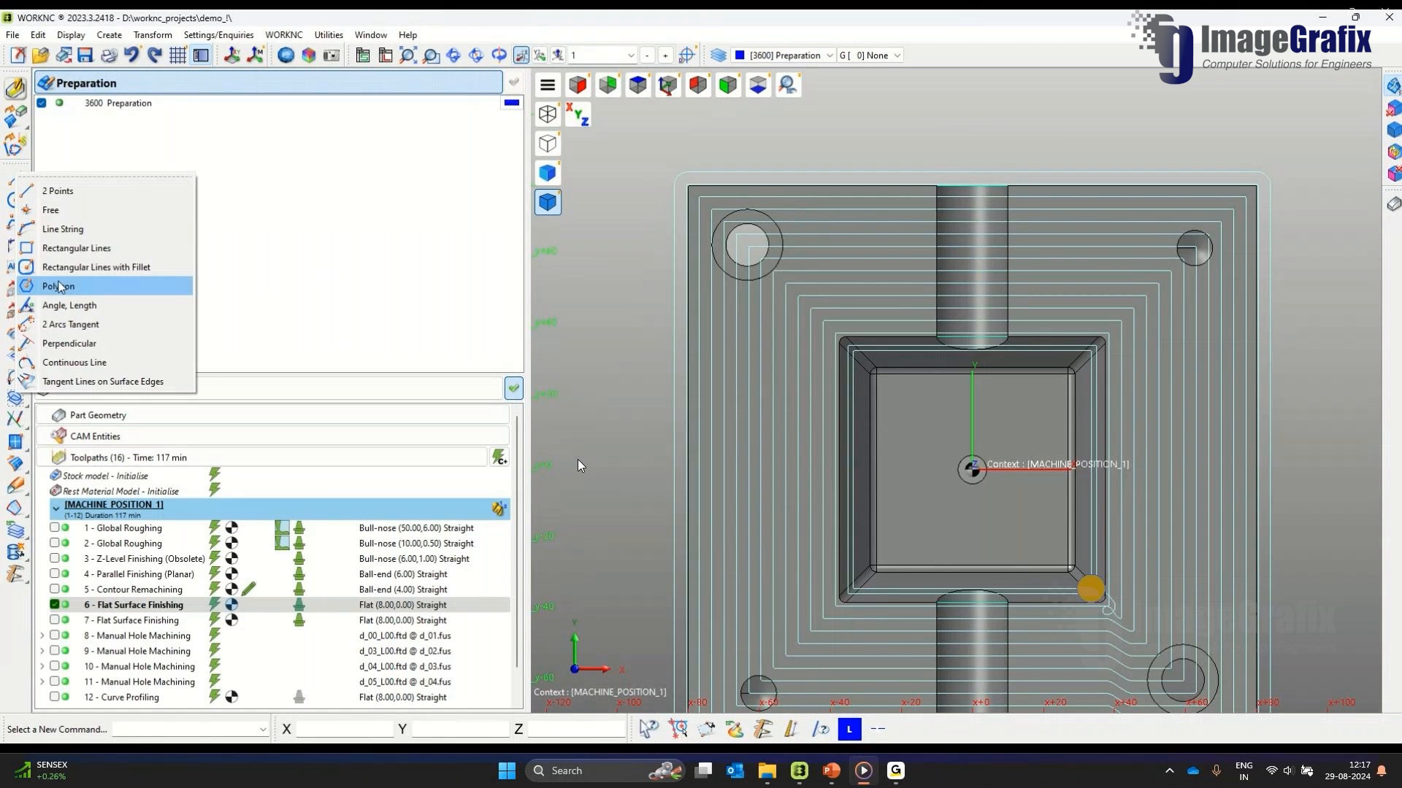
{"action": "left_click", "coordinate": [73, 248]}
{"action": "left_click", "coordinate": [798, 219]}
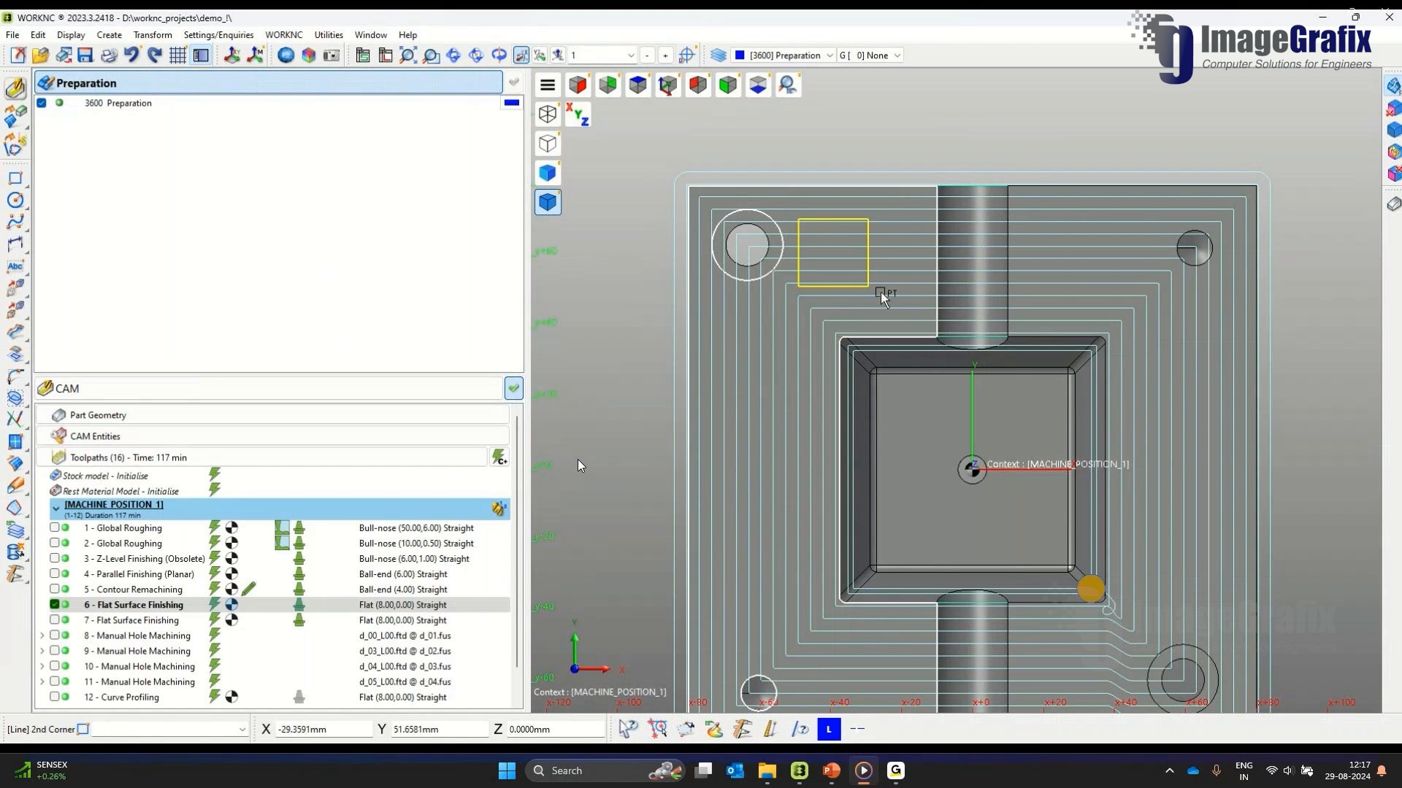
{"action": "left_click", "coordinate": [920, 305]}
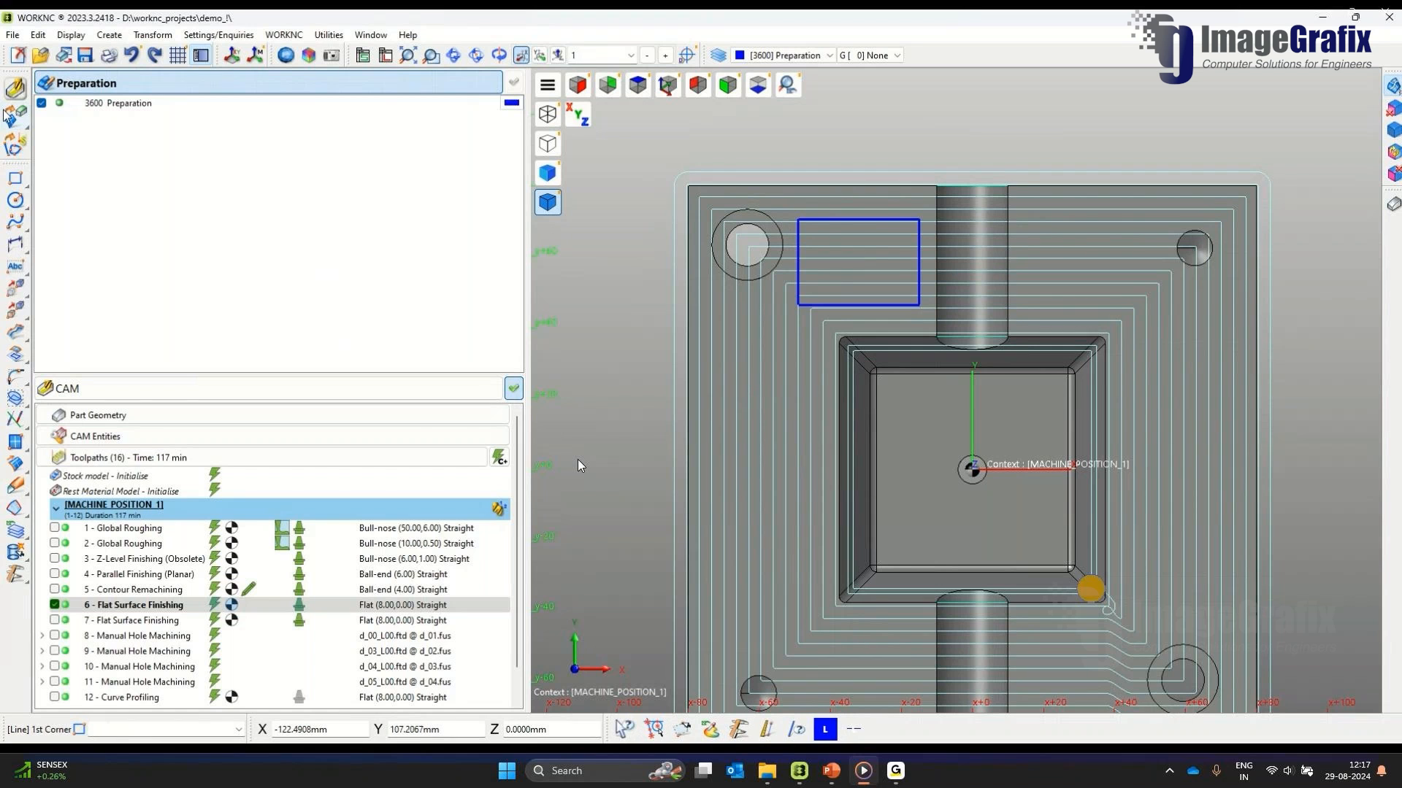
{"action": "left_click", "coordinate": [697, 85]}
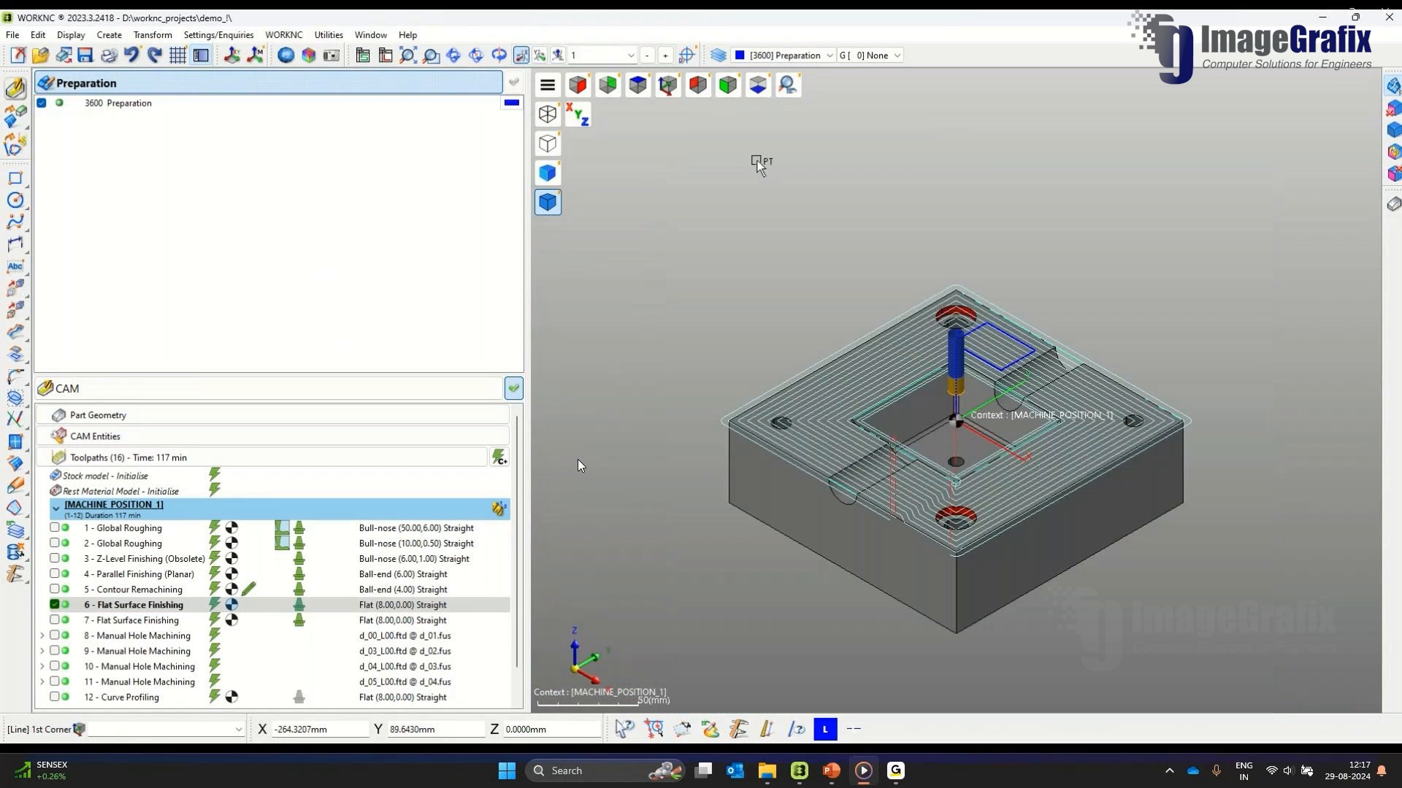
{"action": "left_click", "coordinate": [637, 85]}
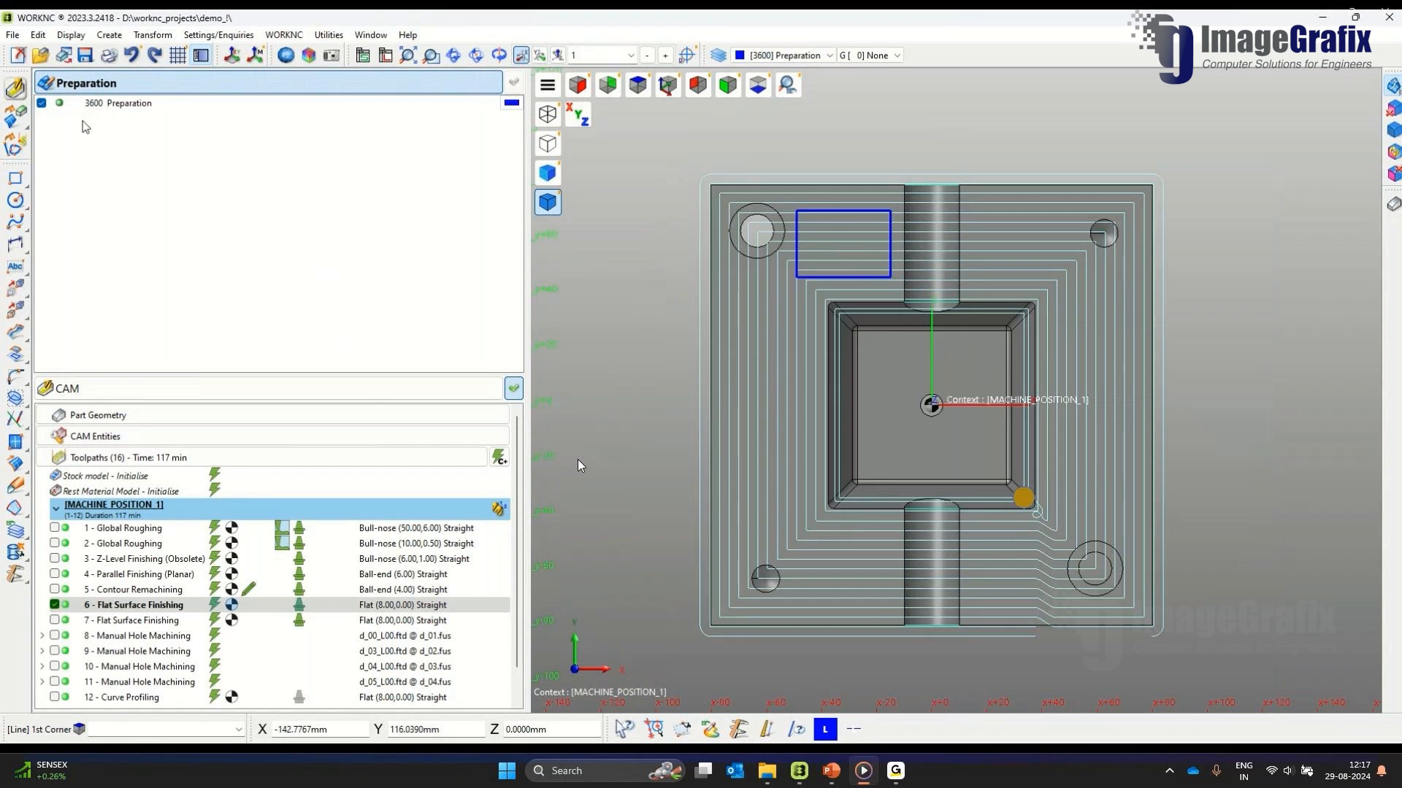
Step: Remove the passes of Flat Surface Finishing toolpath 6 inside the drawn rectangle, using it as the Pick Curve boundary
{"action": "left_click", "coordinate": [14, 89]}
{"action": "right_click", "coordinate": [131, 323]}
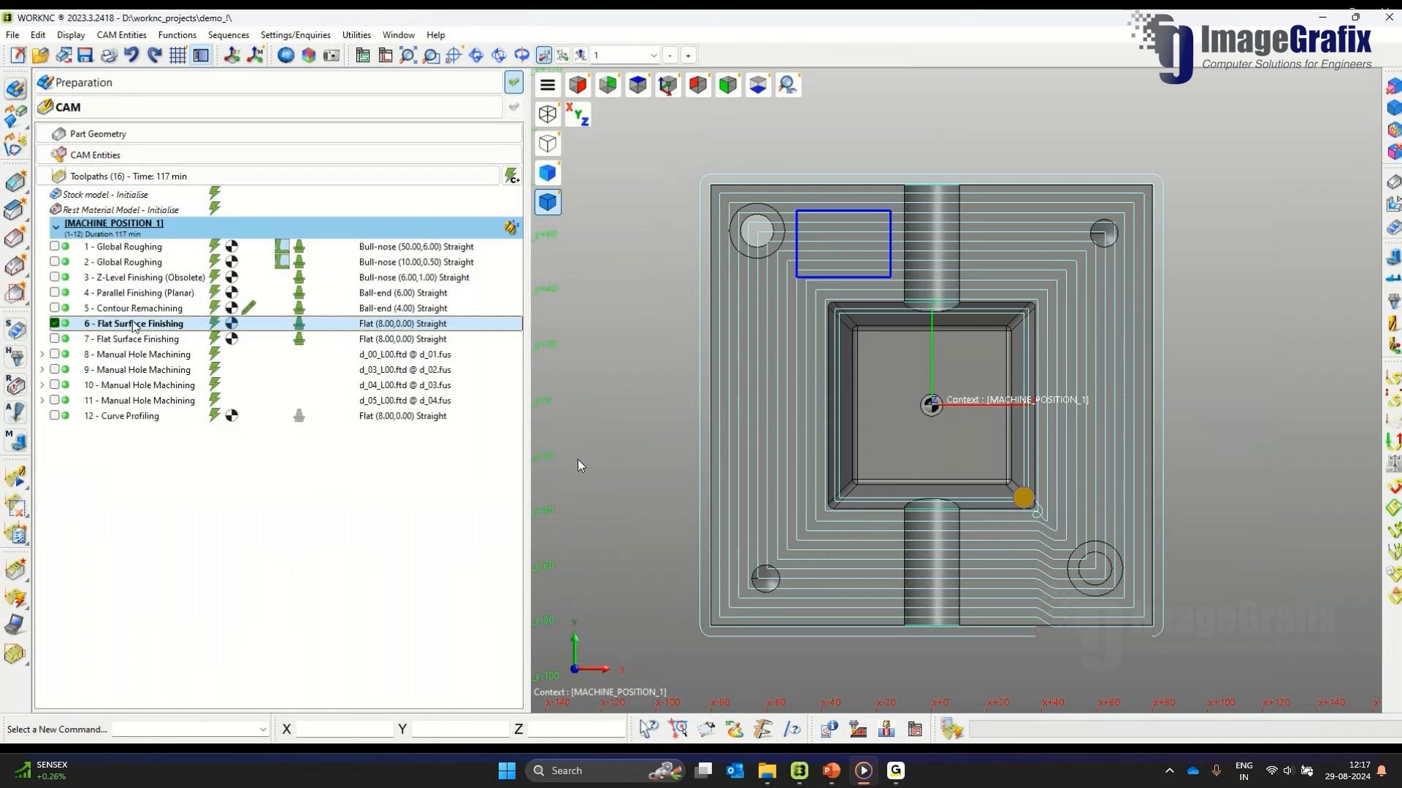
{"action": "mouse_move", "coordinate": [337, 553]}
{"action": "left_click", "coordinate": [445, 555]}
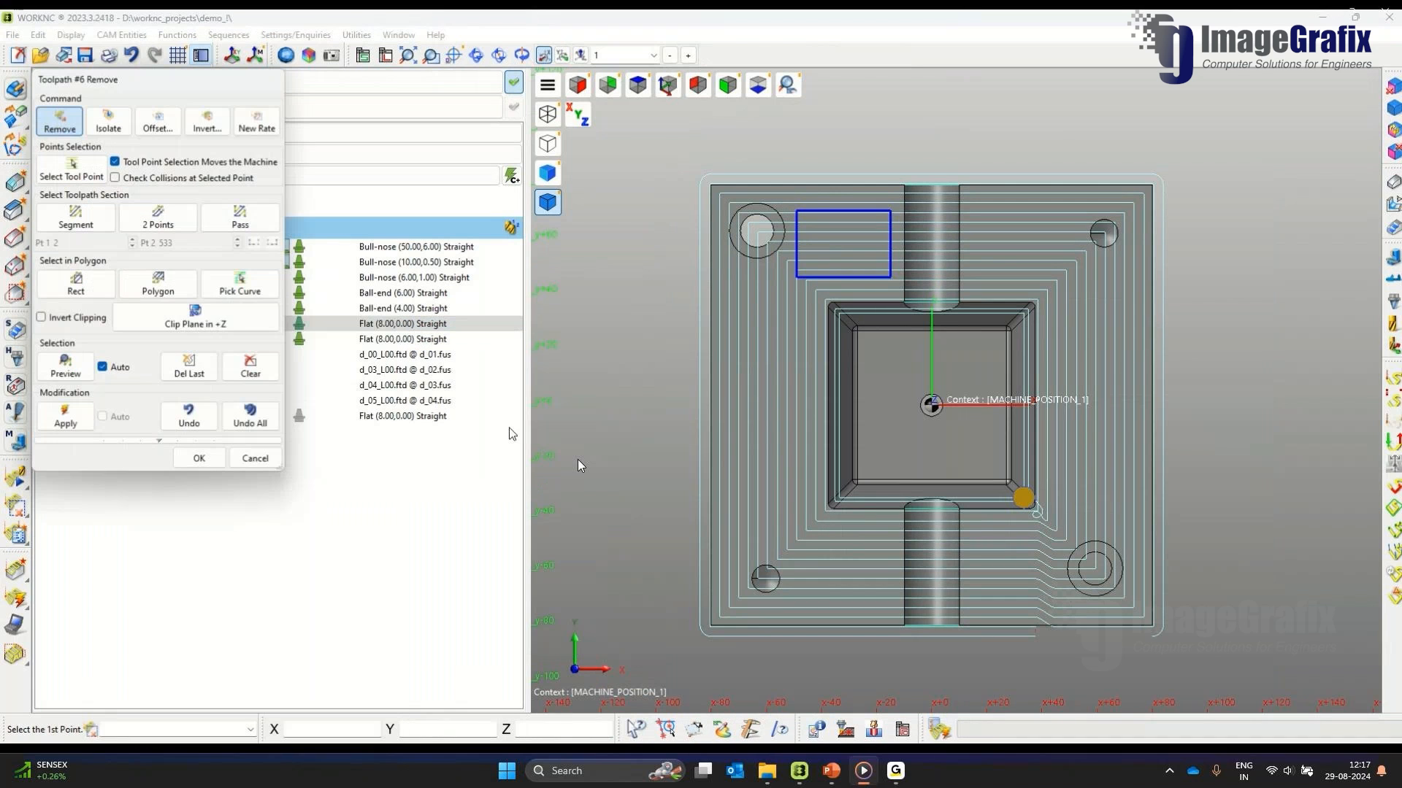
{"action": "left_click", "coordinate": [248, 285]}
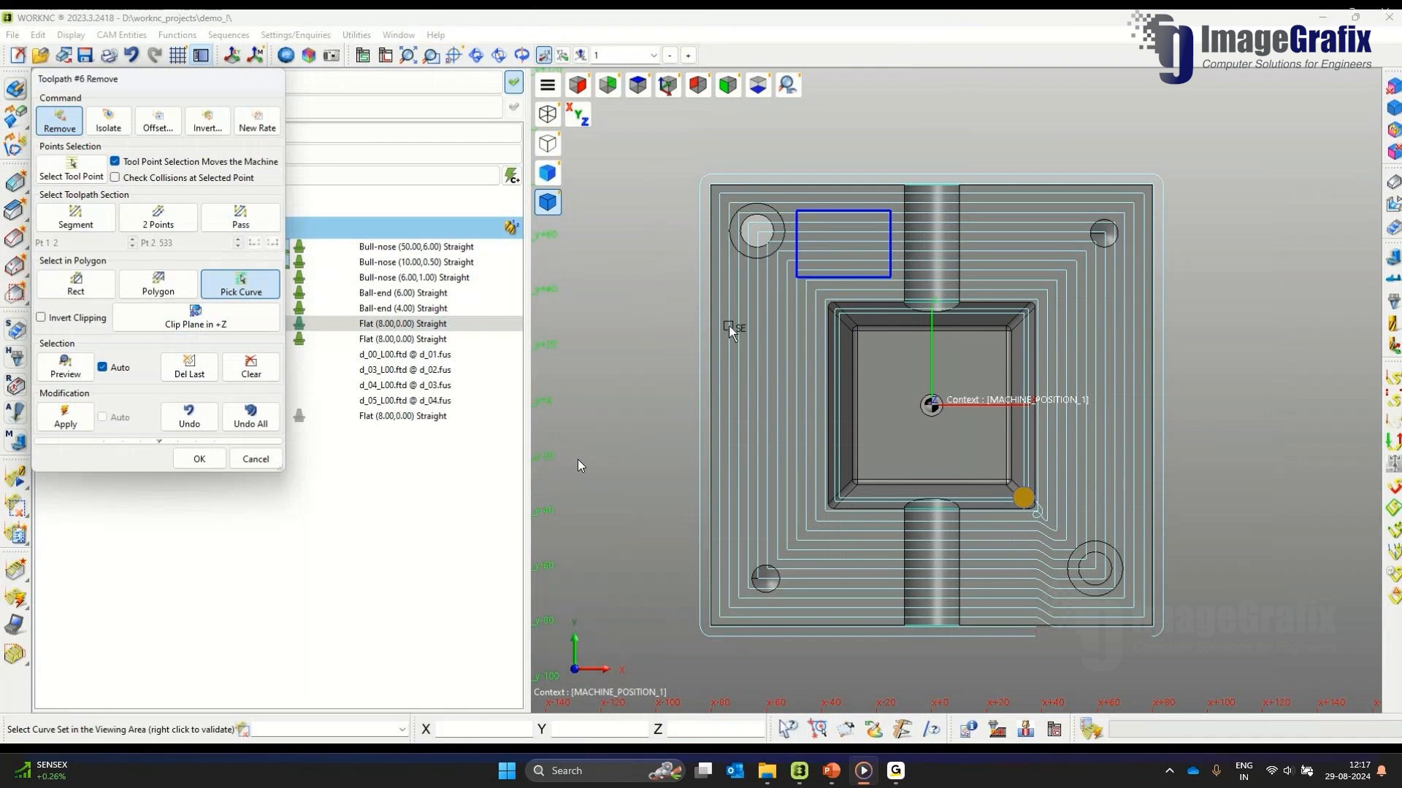
{"action": "left_click", "coordinate": [824, 211]}
{"action": "right_click", "coordinate": [620, 284]}
{"action": "scroll", "coordinate": [851, 214], "scroll_direction": "up", "scroll_amount": 4}
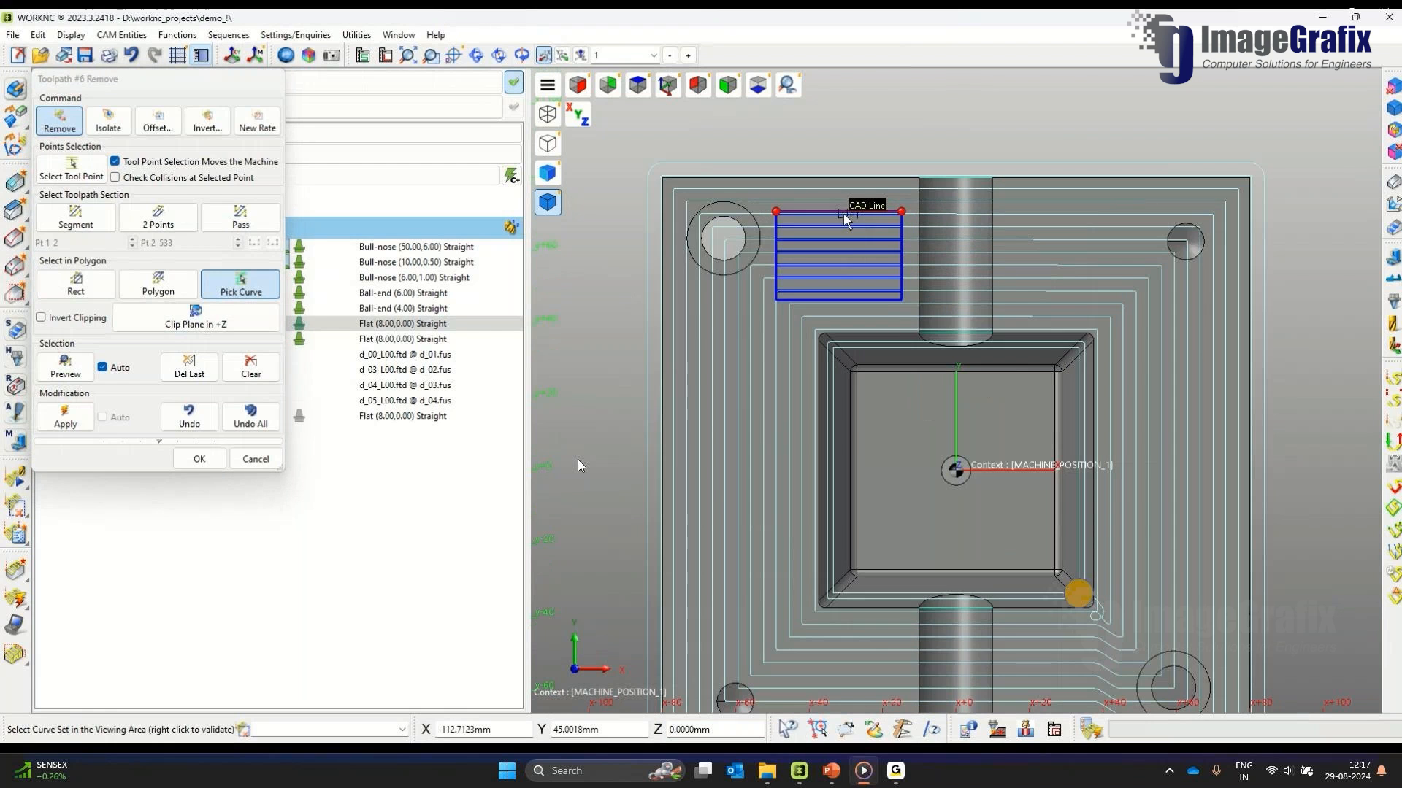
{"action": "mouse_move", "coordinate": [875, 246]}
{"action": "middle_mouse_down"}
{"action": "mouse_move", "coordinate": [876, 200]}
{"action": "mouse_move", "coordinate": [863, 239]}
{"action": "mouse_move", "coordinate": [917, 182]}
{"action": "middle_mouse_up"}
{"action": "right_click", "coordinate": [864, 243]}
{"action": "key", "text": "Escape"}
Step: Execute the modified Flat Surface Finishing toolpath 6, accepting deletion of postprocessor output for all, and briefly display the trimmed toolpath
{"action": "right_click", "coordinate": [277, 326]}
{"action": "left_click", "coordinate": [319, 354]}
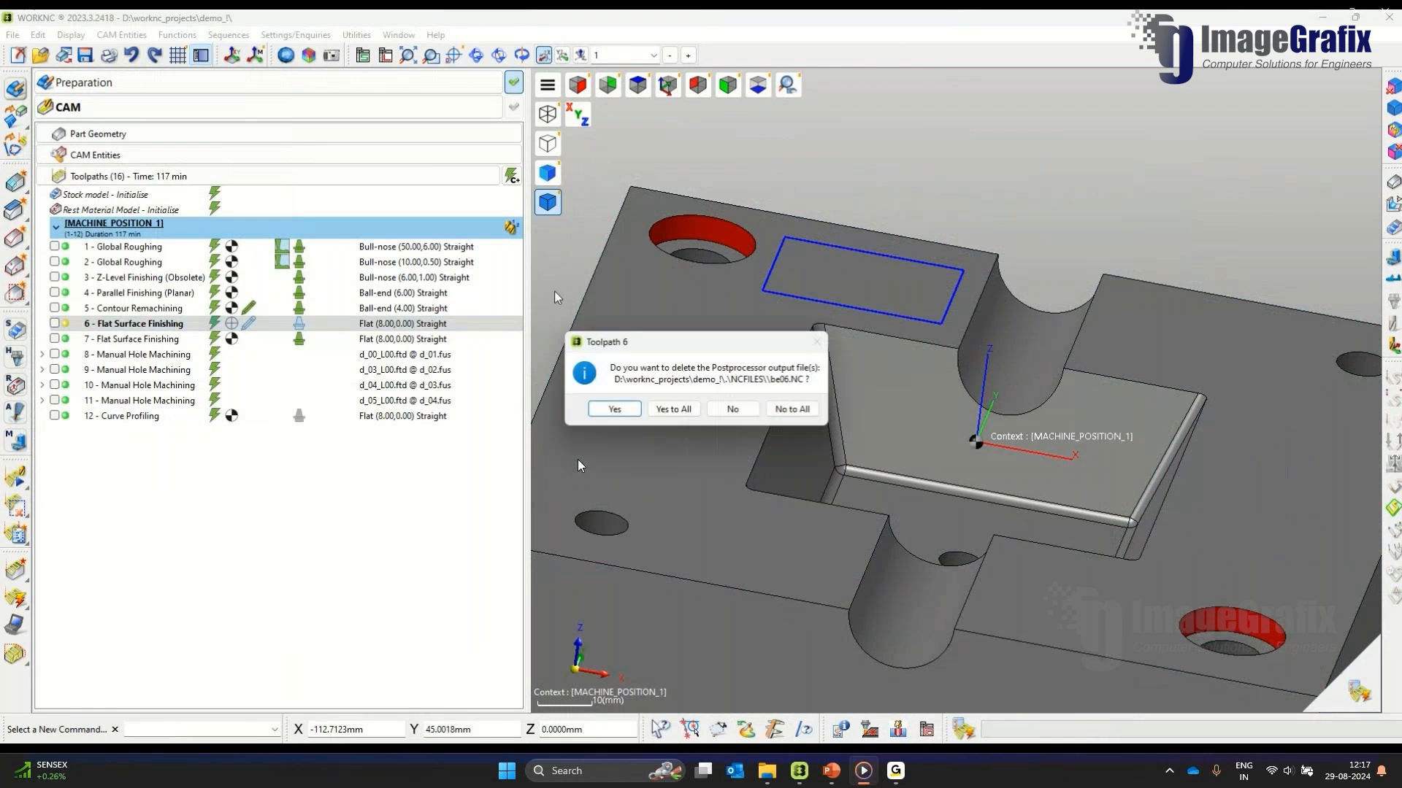
{"action": "left_click", "coordinate": [683, 408]}
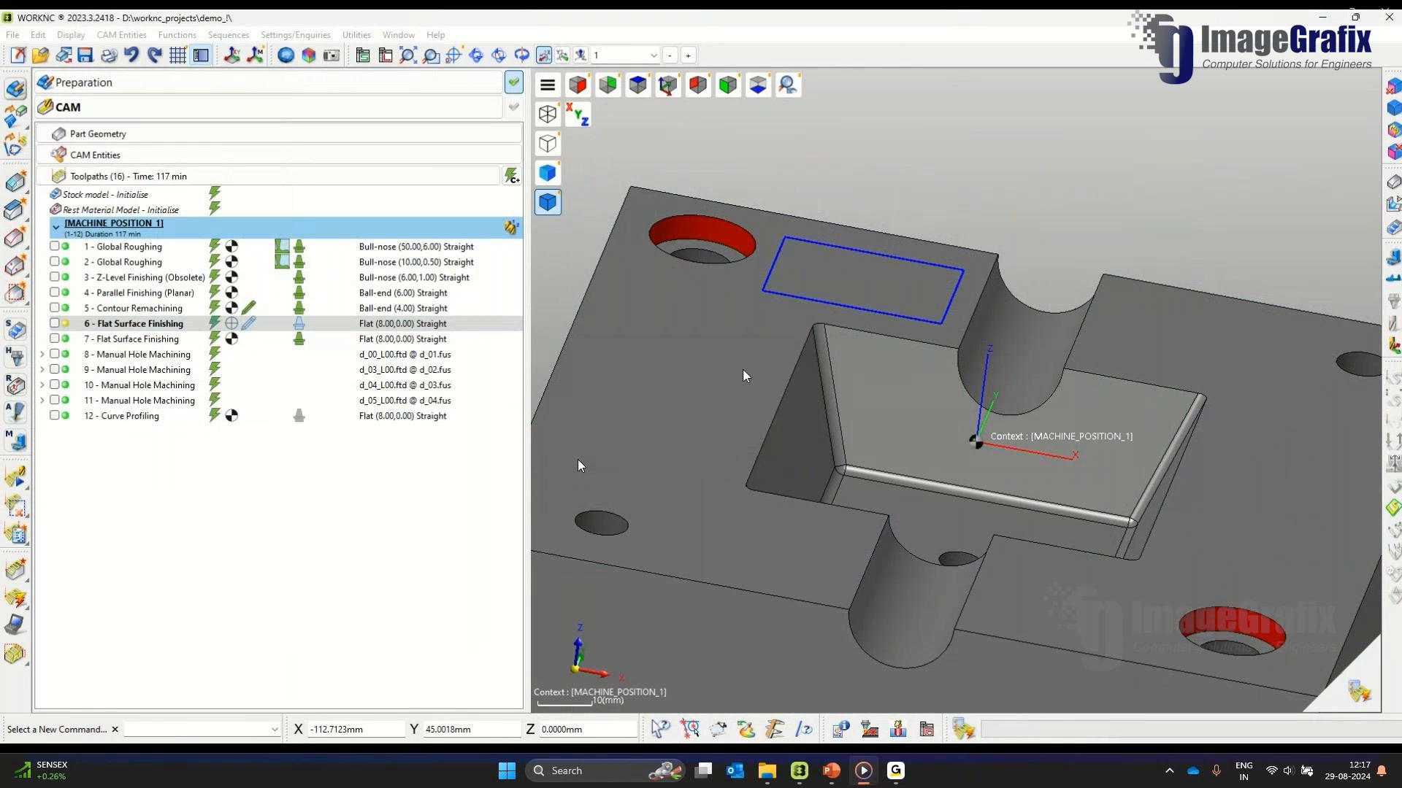
{"action": "left_click", "coordinate": [665, 88]}
{"action": "scroll", "coordinate": [775, 307], "scroll_direction": "down", "scroll_amount": 3}
{"action": "scroll", "coordinate": [942, 240], "scroll_direction": "up", "scroll_amount": 2}
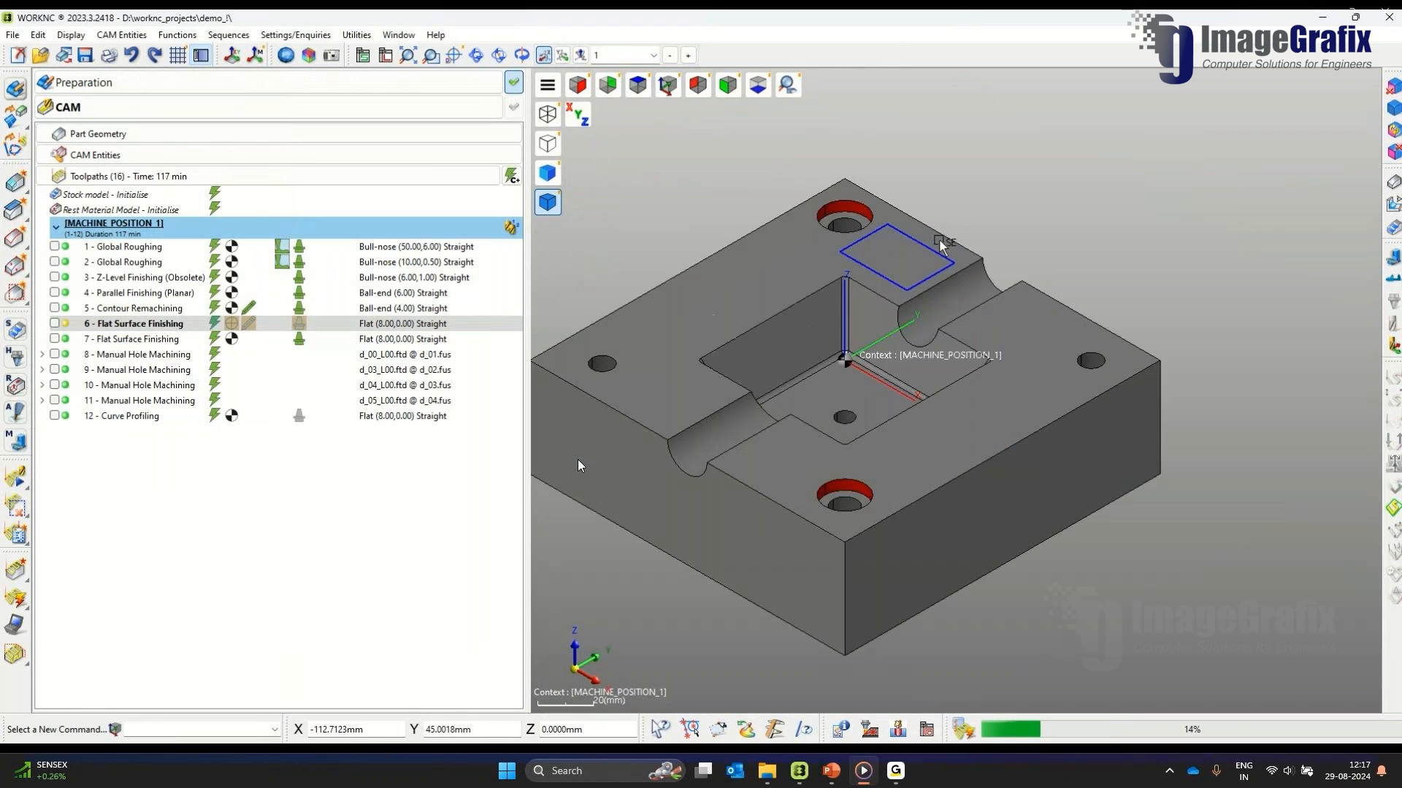
{"action": "scroll", "coordinate": [918, 212], "scroll_direction": "up", "scroll_amount": 1}
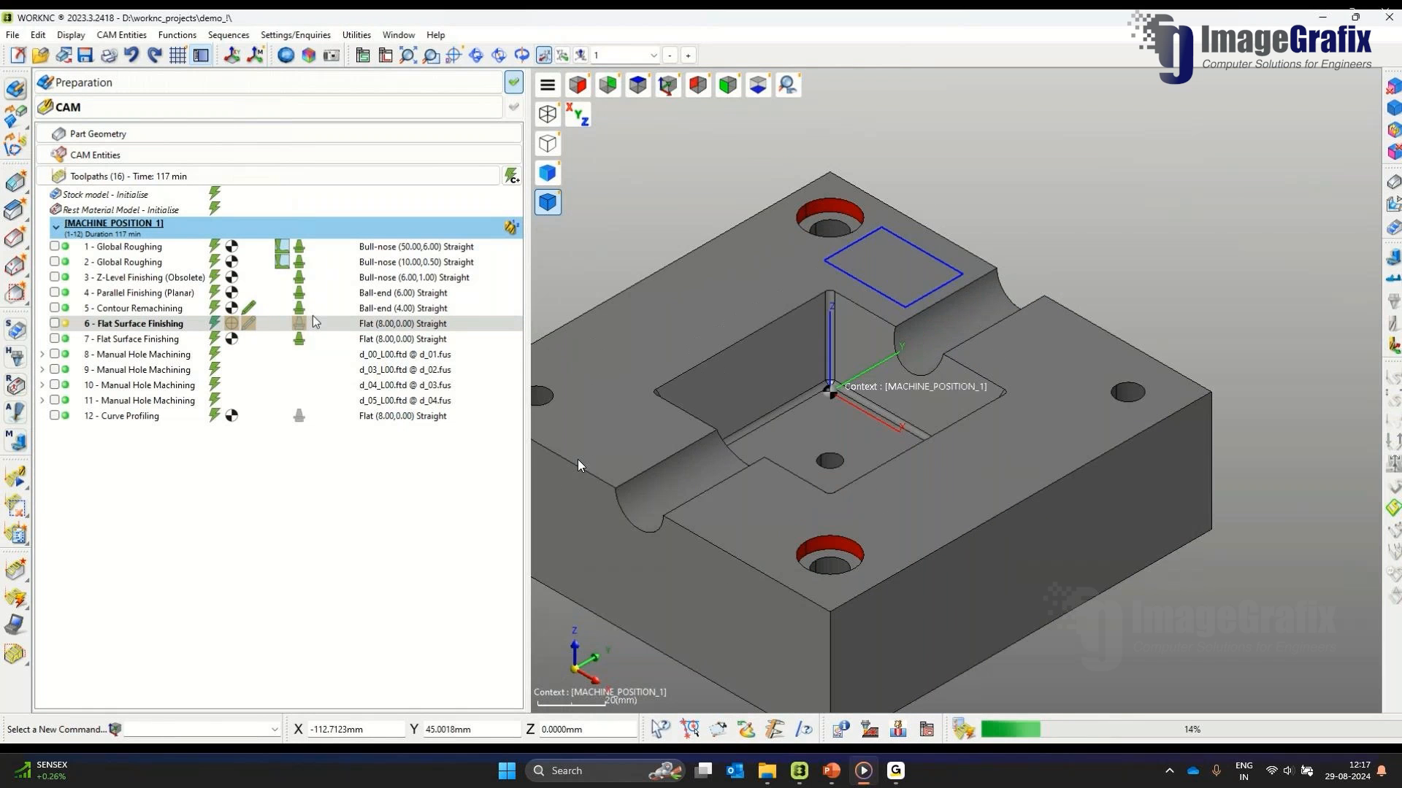
{"action": "left_click", "coordinate": [54, 324]}
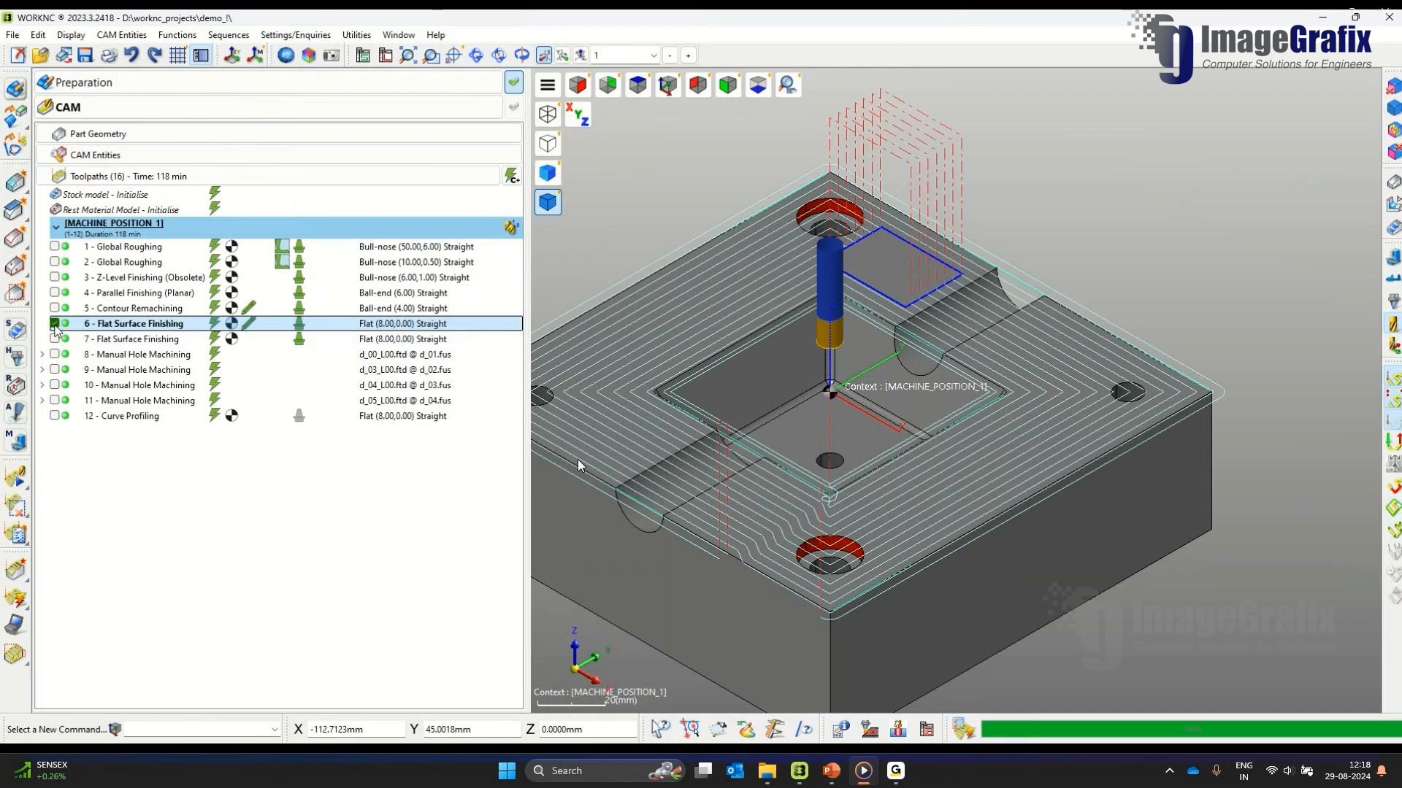
{"action": "left_click", "coordinate": [55, 324]}
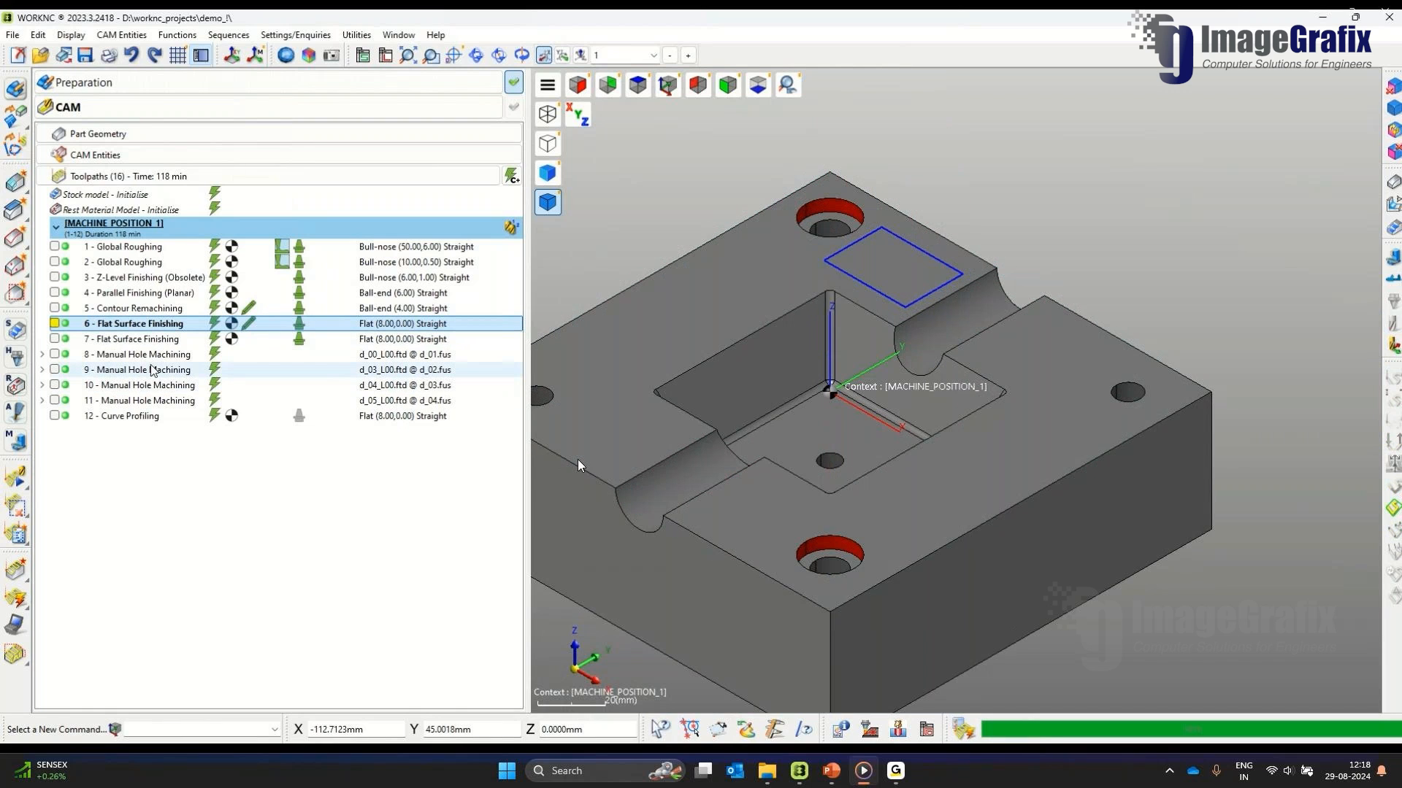
Step: Remove the postprocessing from toolpaths 1 to 12 in MACHINE_POSITION_1
{"action": "left_click_drag", "start_coordinate": [236, 429], "coordinate": [231, 249]}
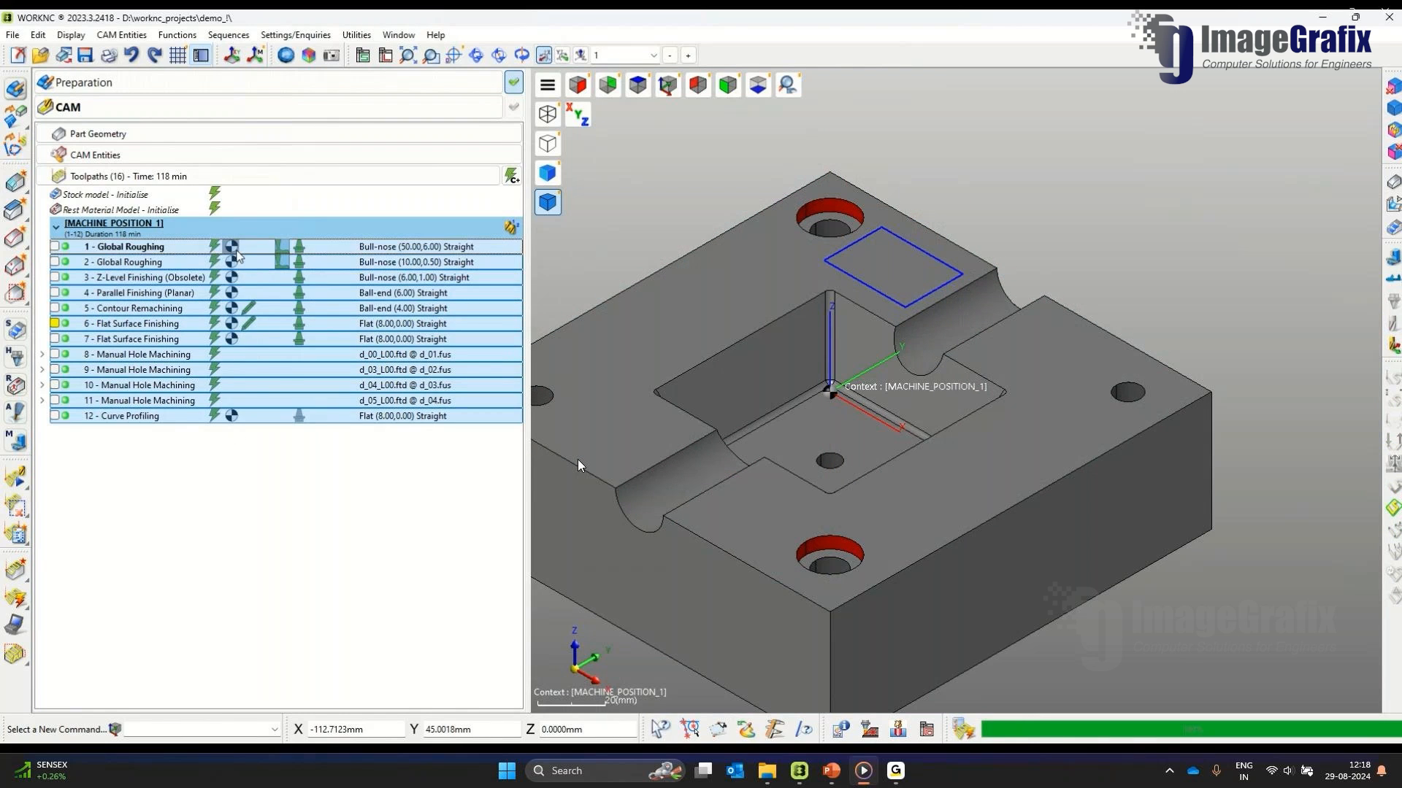
{"action": "right_click", "coordinate": [231, 248]}
{"action": "left_click", "coordinate": [320, 441]}
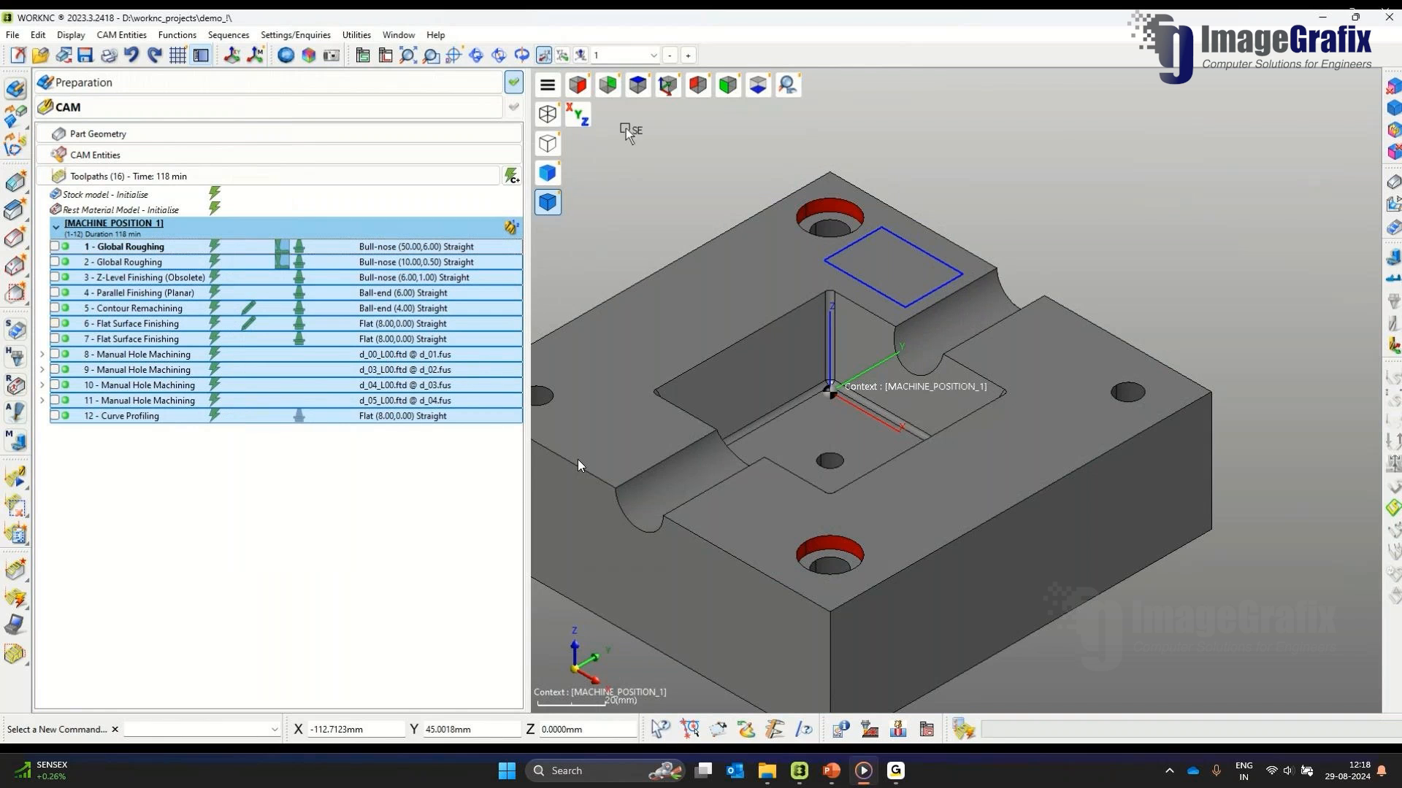
{"action": "left_click", "coordinate": [668, 88]}
{"action": "scroll", "coordinate": [886, 247], "scroll_direction": "up", "scroll_amount": 2}
Step: Start postprocessing toolpaths 1 to 12, with each toolpath processed separately
{"action": "left_click", "coordinate": [281, 387]}
{"action": "left_click_drag", "start_coordinate": [281, 416], "coordinate": [246, 283]}
{"action": "right_click", "coordinate": [246, 283]}
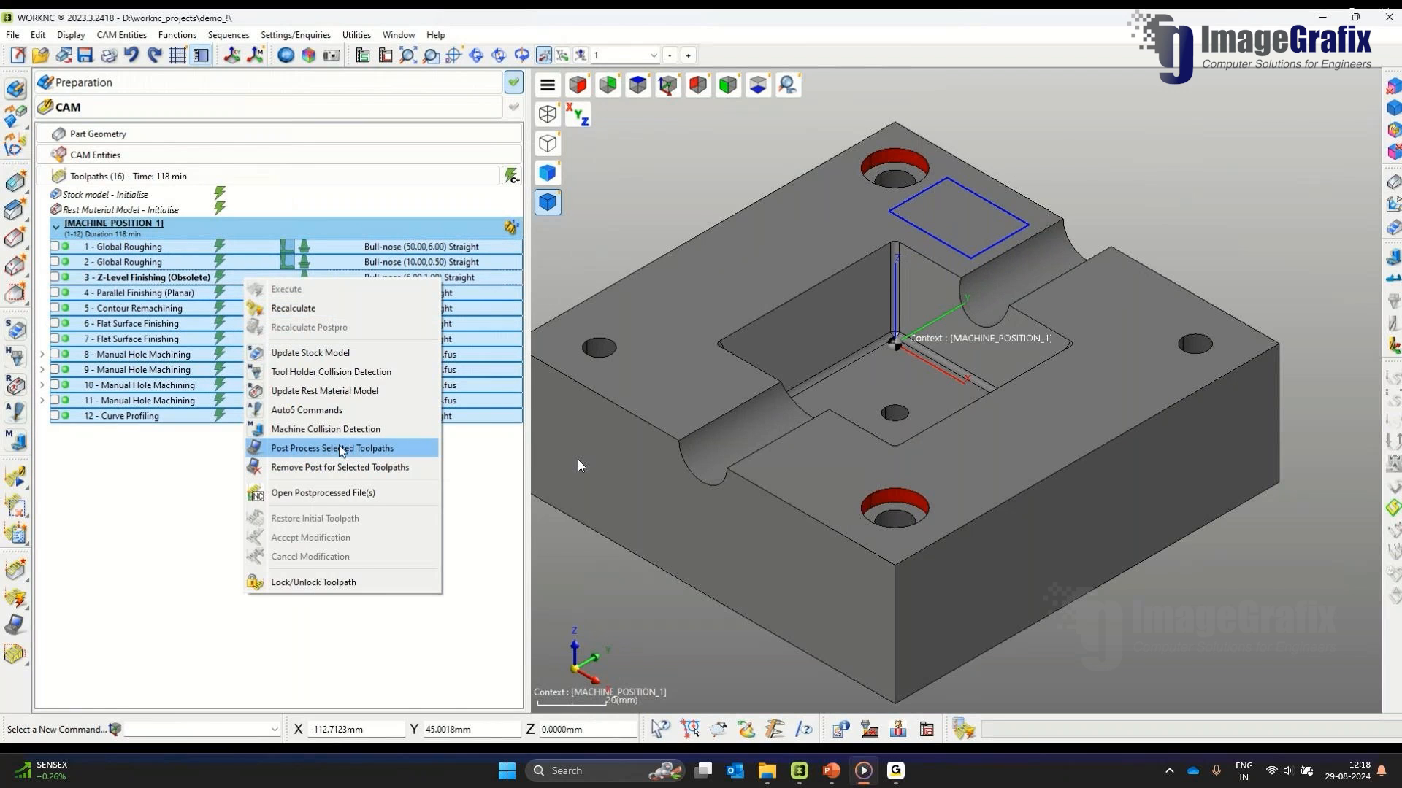
{"action": "left_click", "coordinate": [329, 448]}
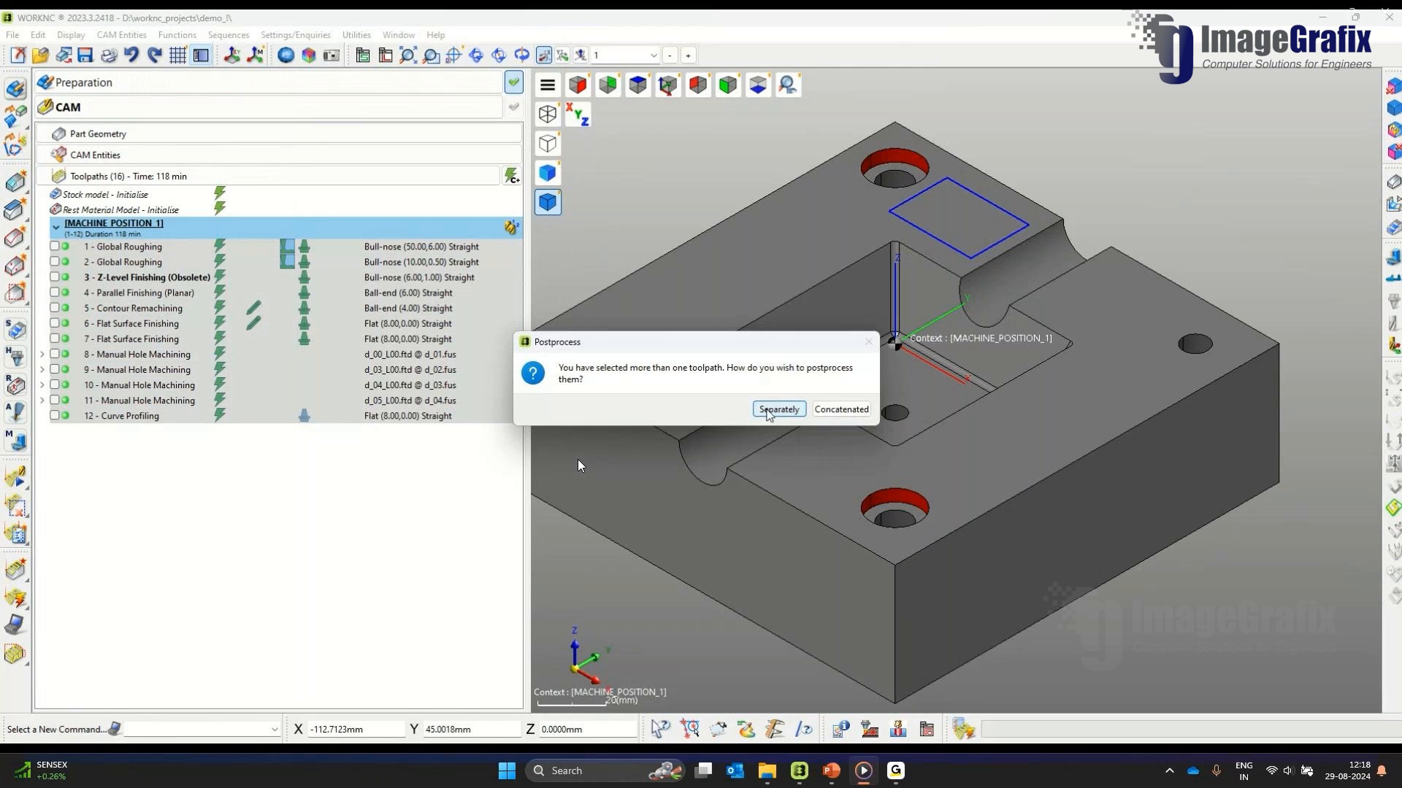
{"action": "left_click", "coordinate": [771, 410]}
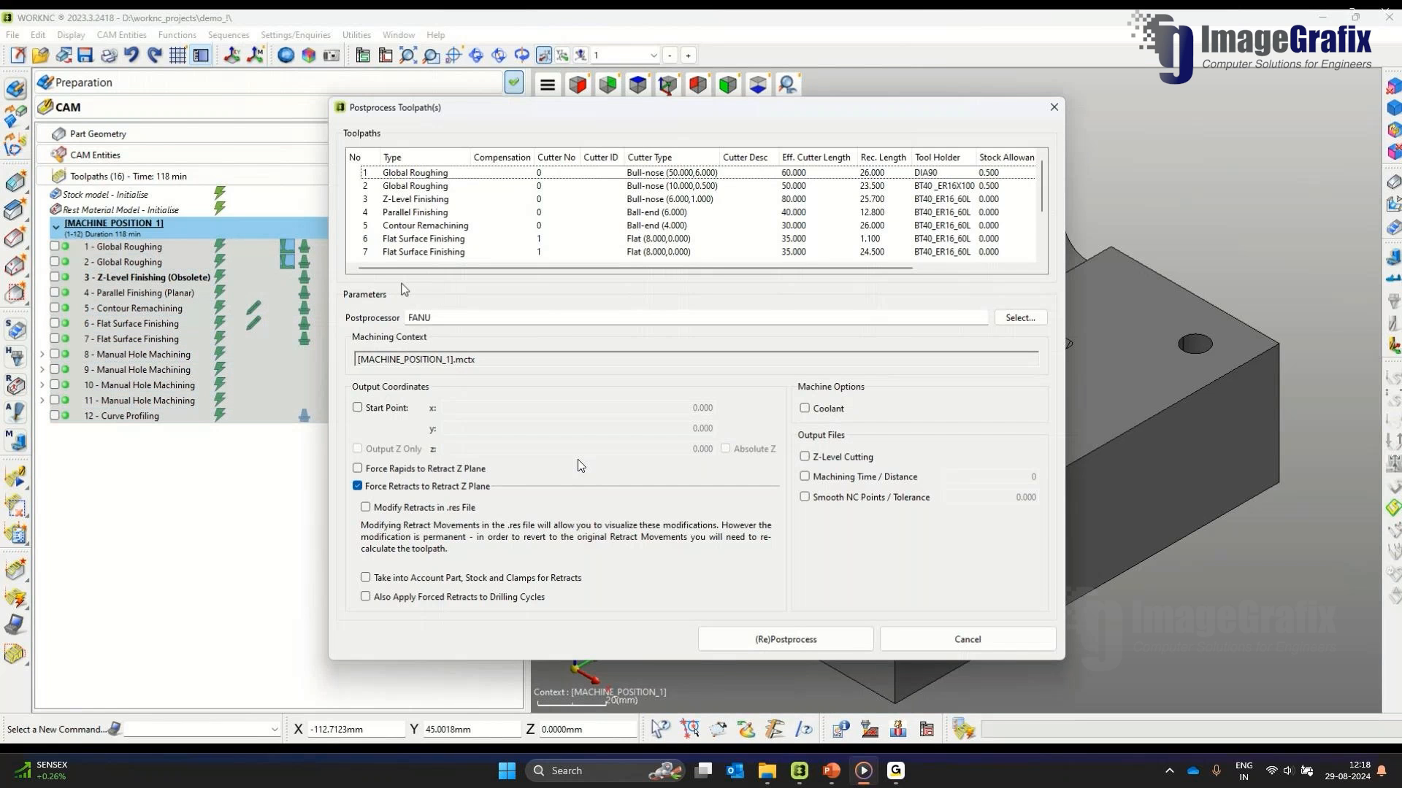
Step: Choose the FANU postprocessor, set the toolpaths to be postprocessed with it and execute the calculation
{"action": "left_click", "coordinate": [1037, 325]}
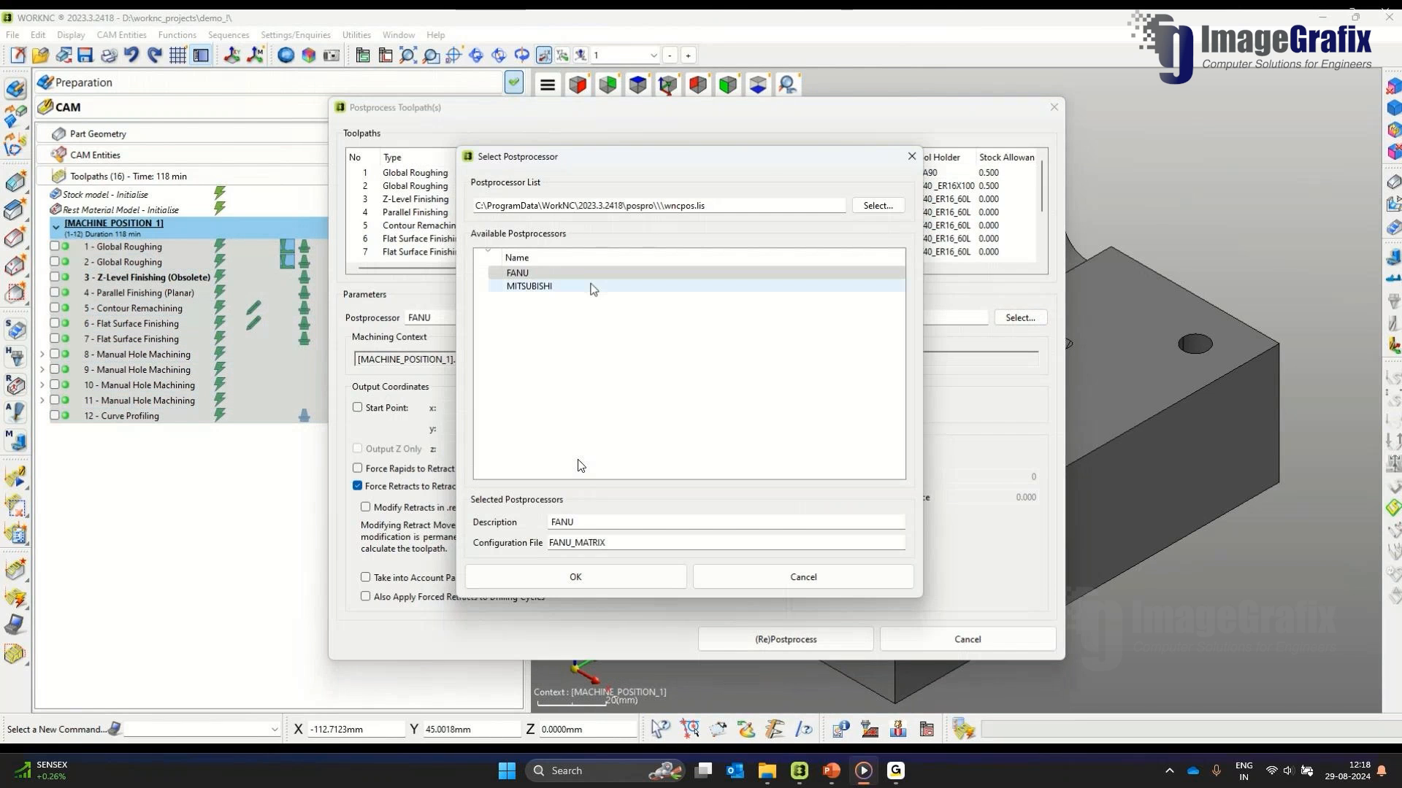
{"action": "left_click", "coordinate": [562, 276]}
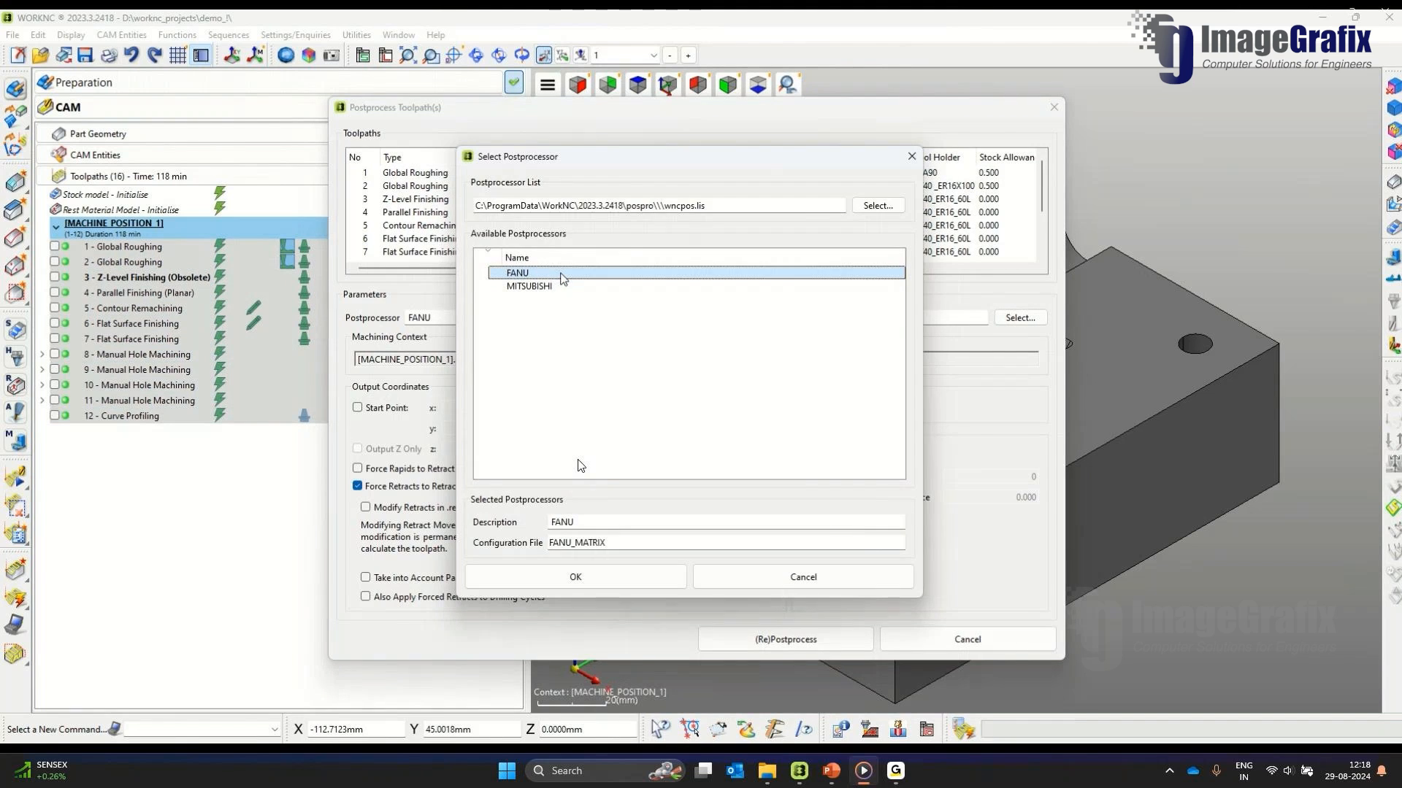
{"action": "double_click", "coordinate": [562, 276]}
{"action": "left_click", "coordinate": [786, 640]}
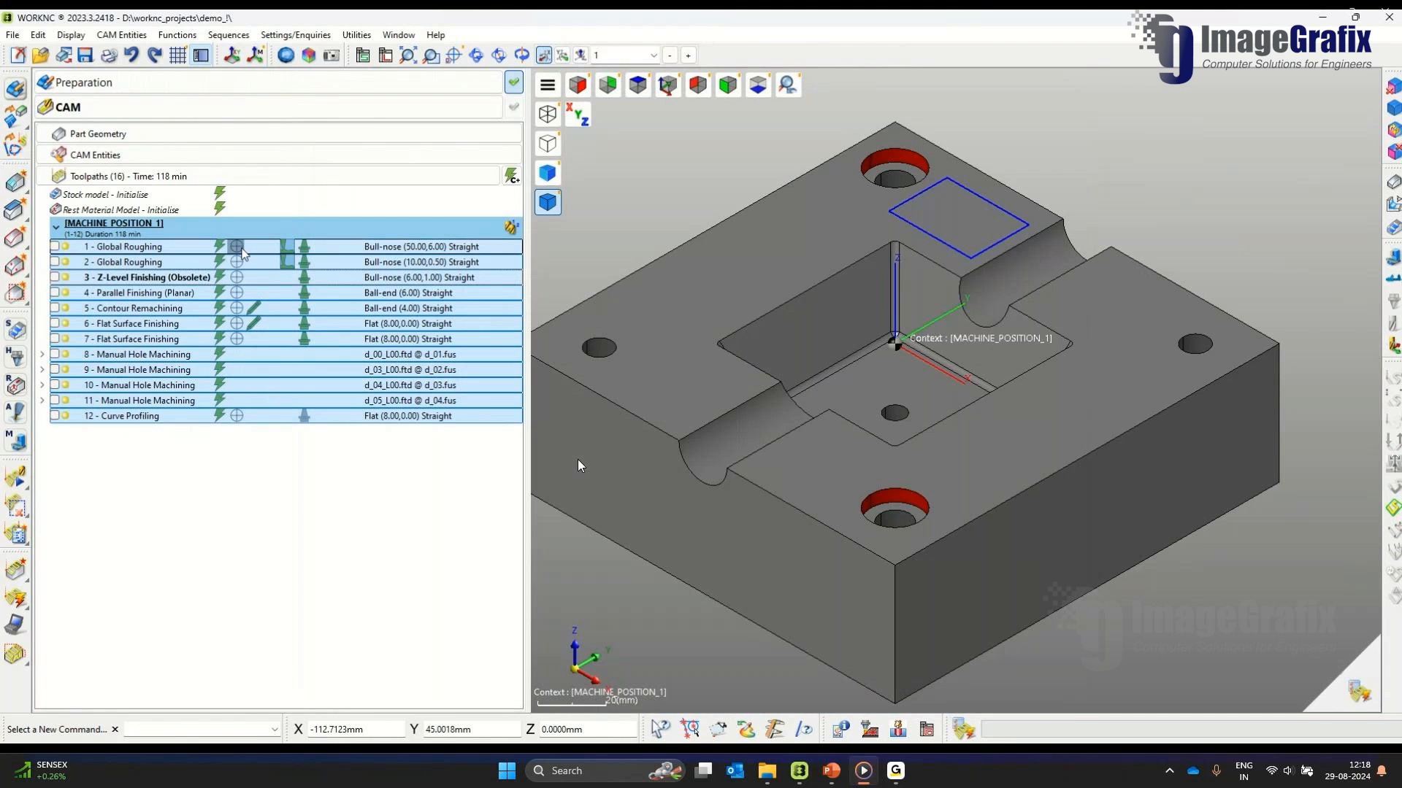
{"action": "right_click", "coordinate": [241, 250]}
{"action": "left_click", "coordinate": [267, 257]}
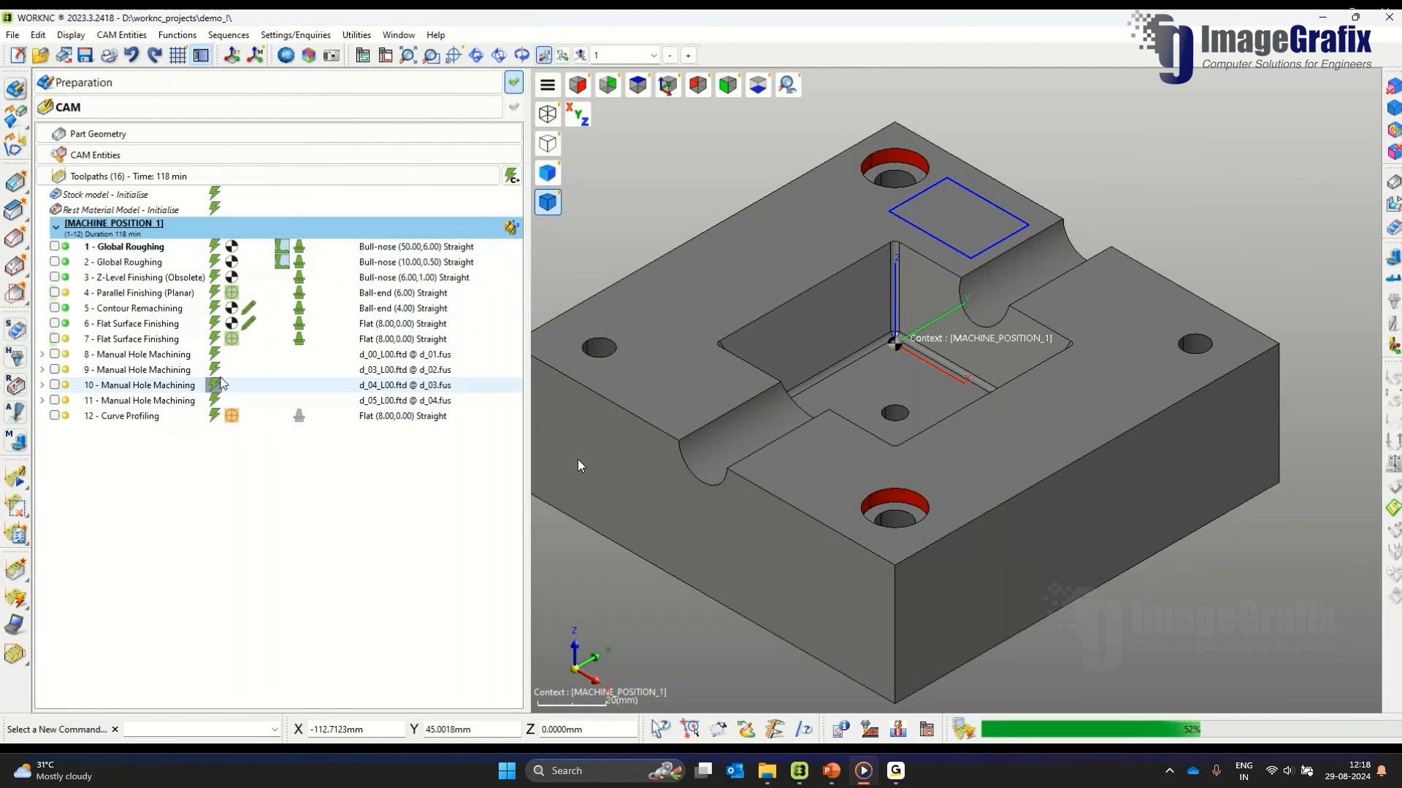
Step: Open the postprocessed file of Global Roughing toolpath 2 and examine its NC code
{"action": "right_click", "coordinate": [240, 266]}
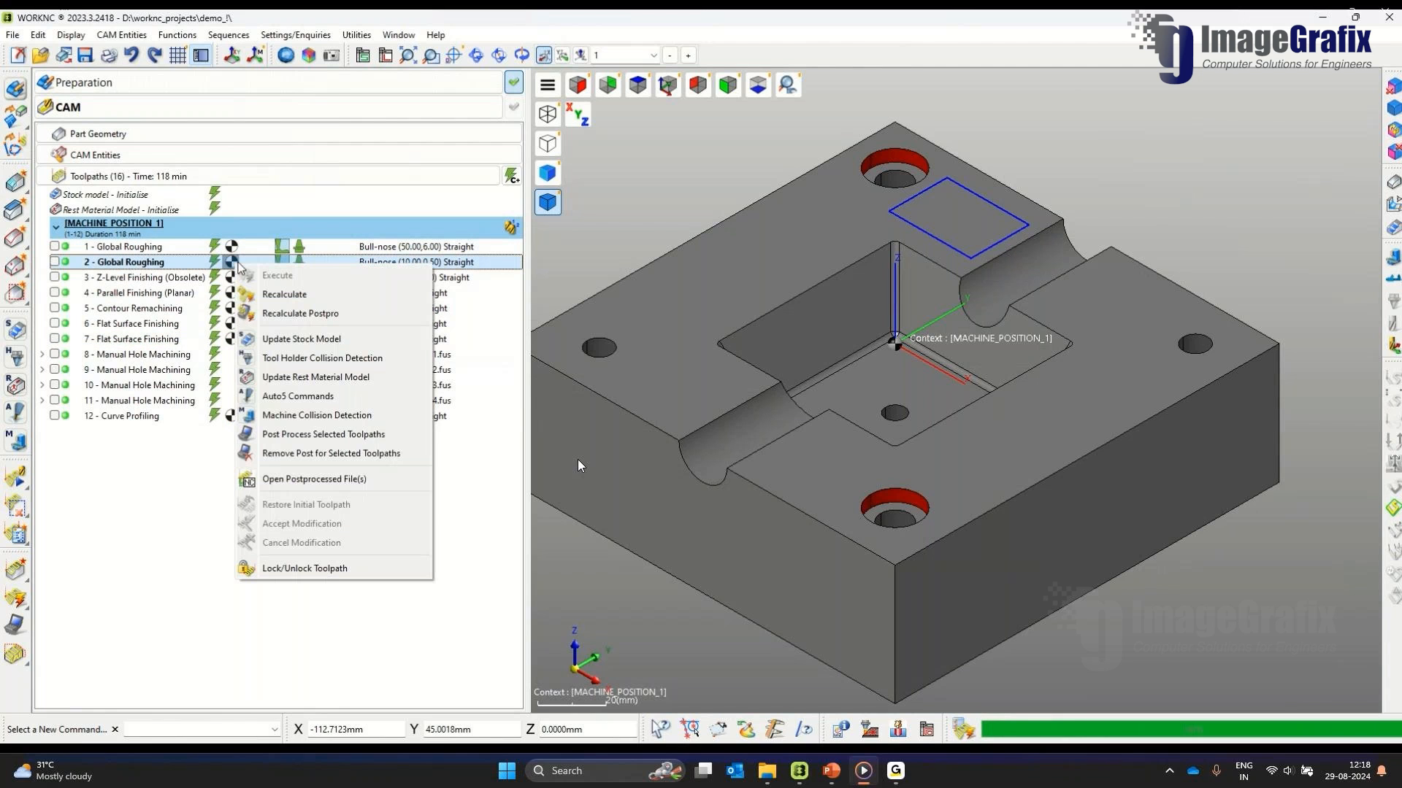
{"action": "left_click", "coordinate": [314, 478]}
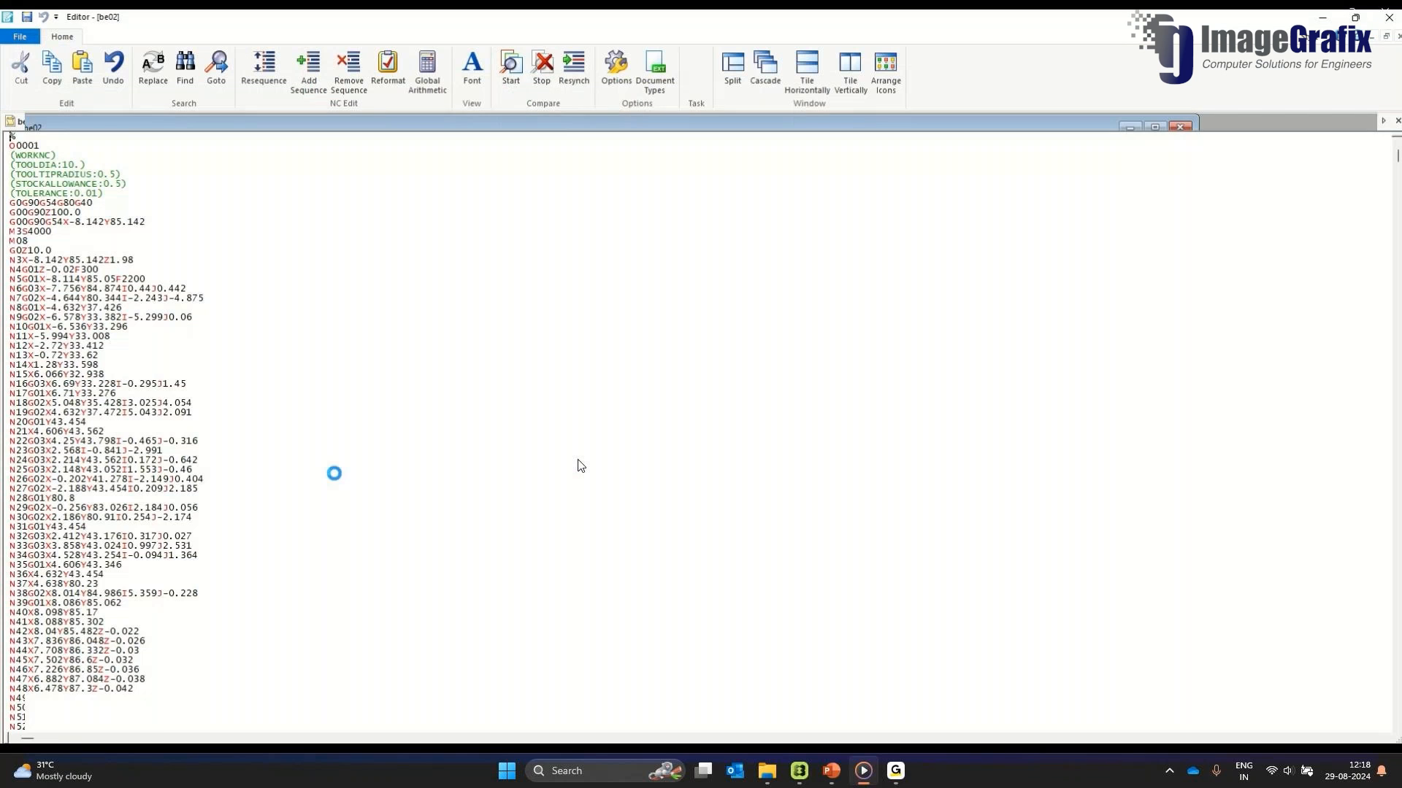
{"action": "scroll", "coordinate": [224, 389], "scroll_direction": "down", "scroll_amount": 12}
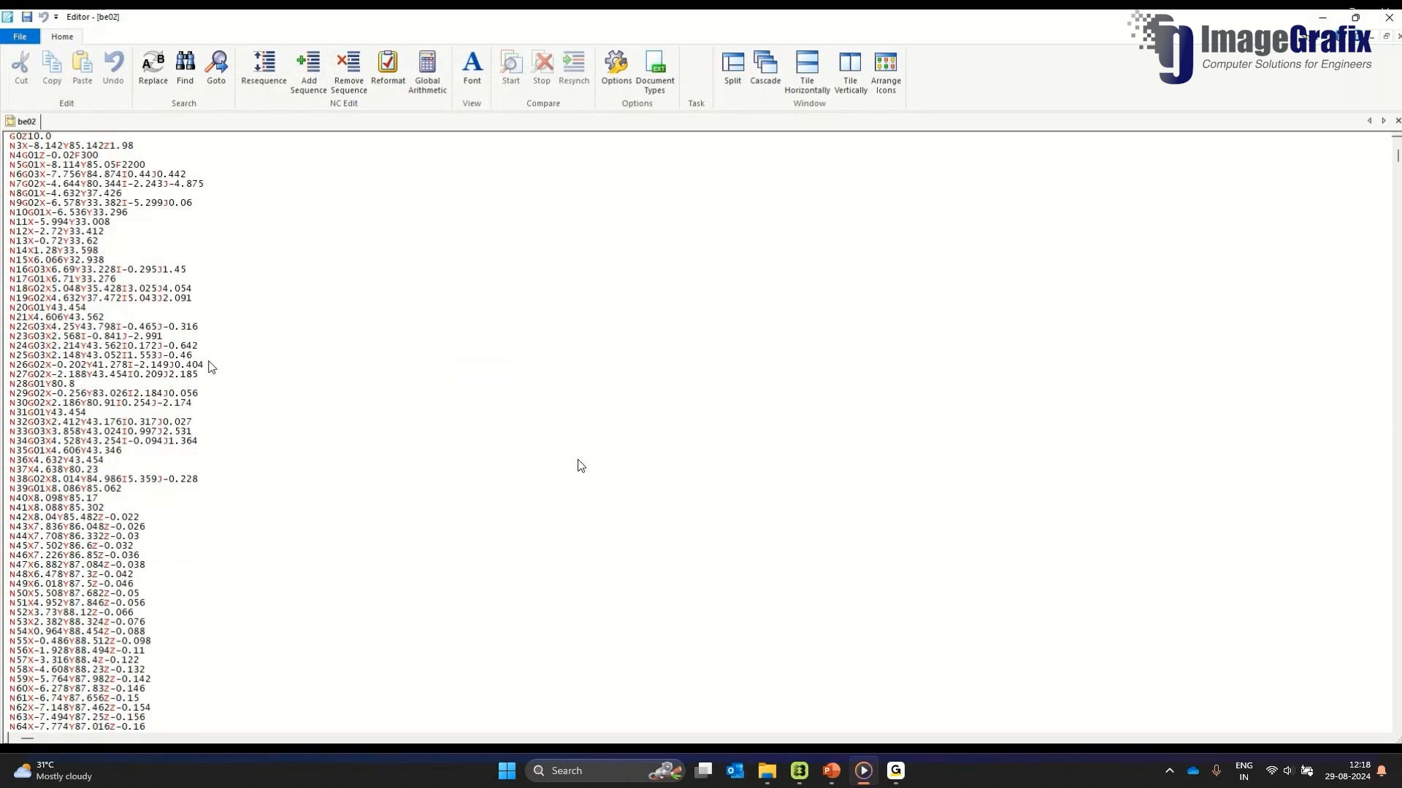
{"action": "mouse_move", "coordinate": [572, 488]}
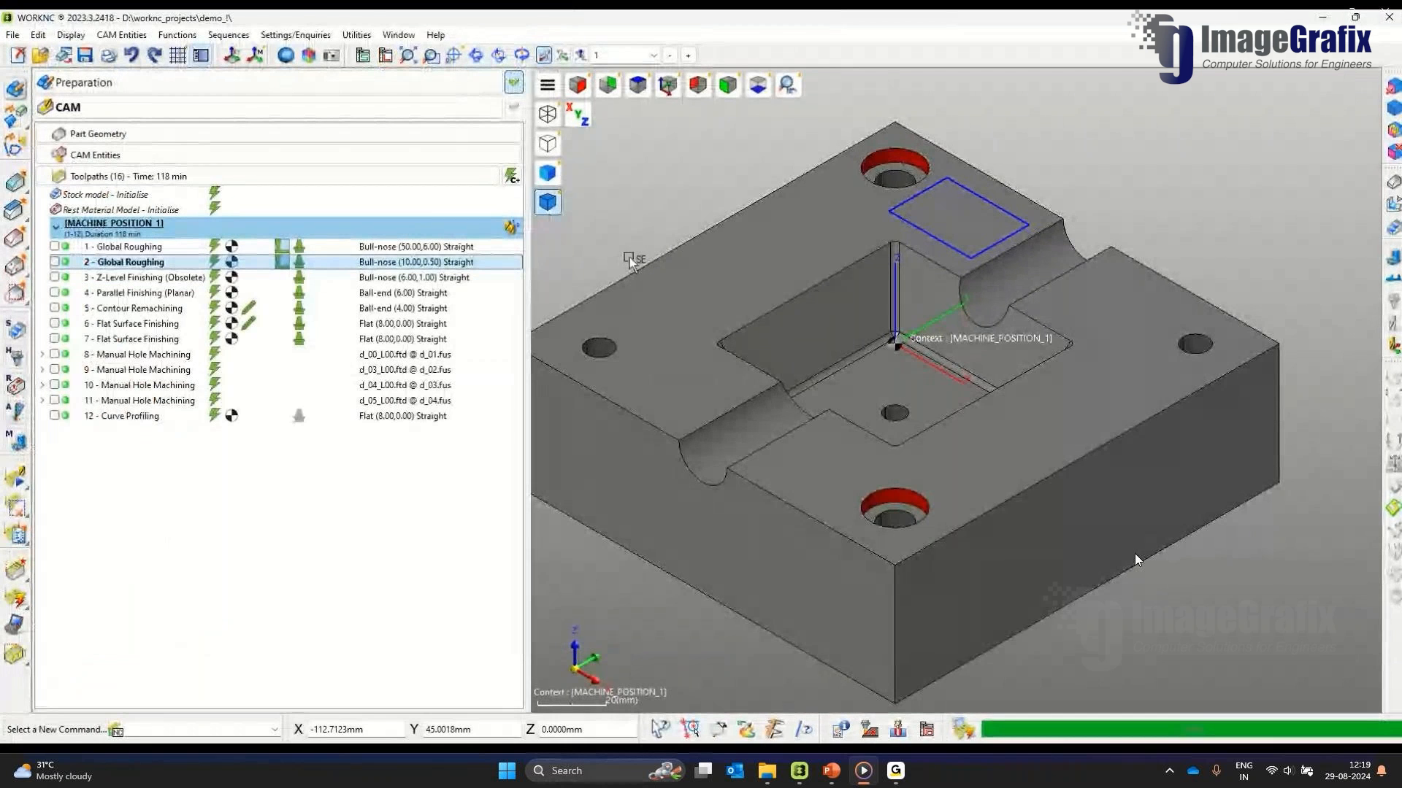
Step: Generate documentation images for toolpaths 1 to 12 with a part image and white background, and create the production document
{"action": "left_click", "coordinate": [668, 86]}
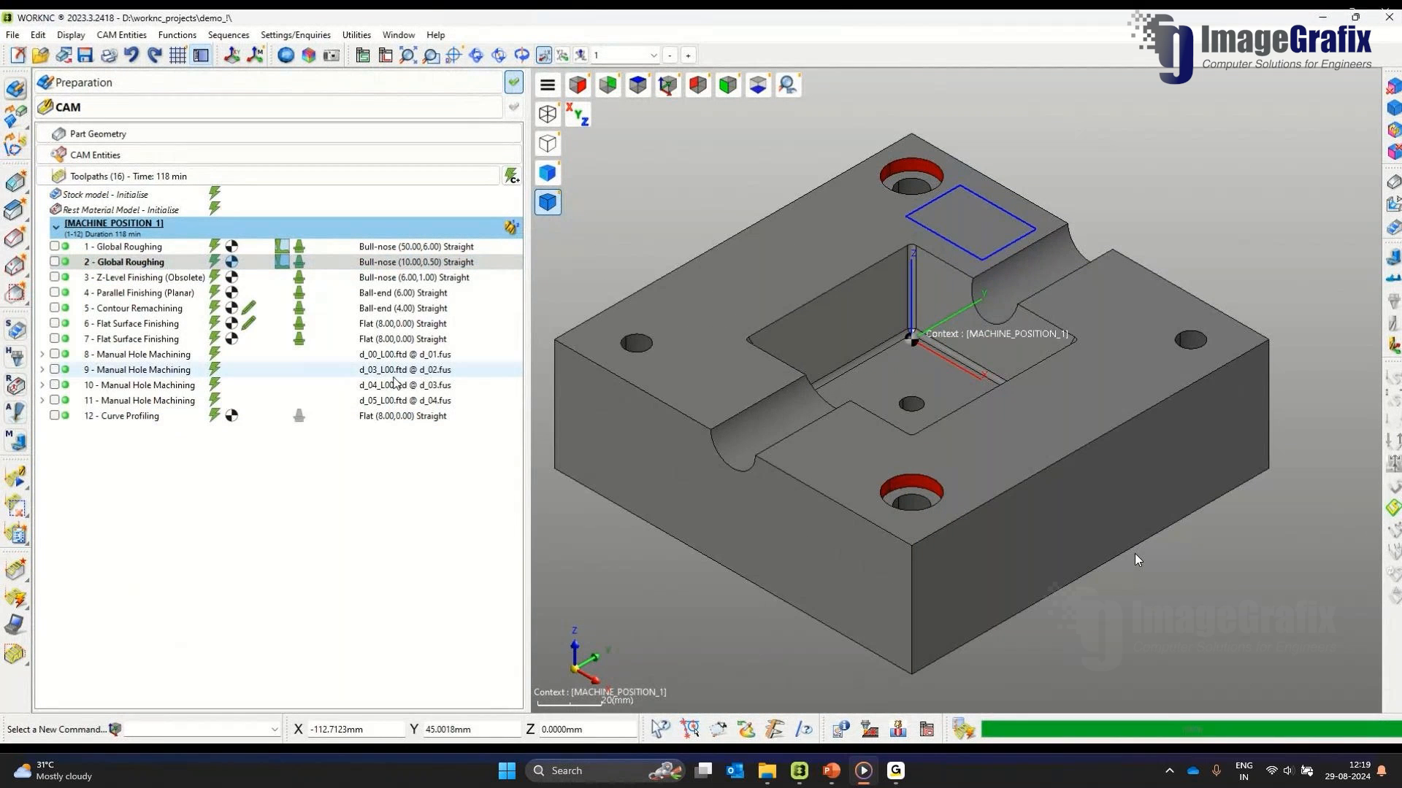
{"action": "left_click", "coordinate": [668, 85]}
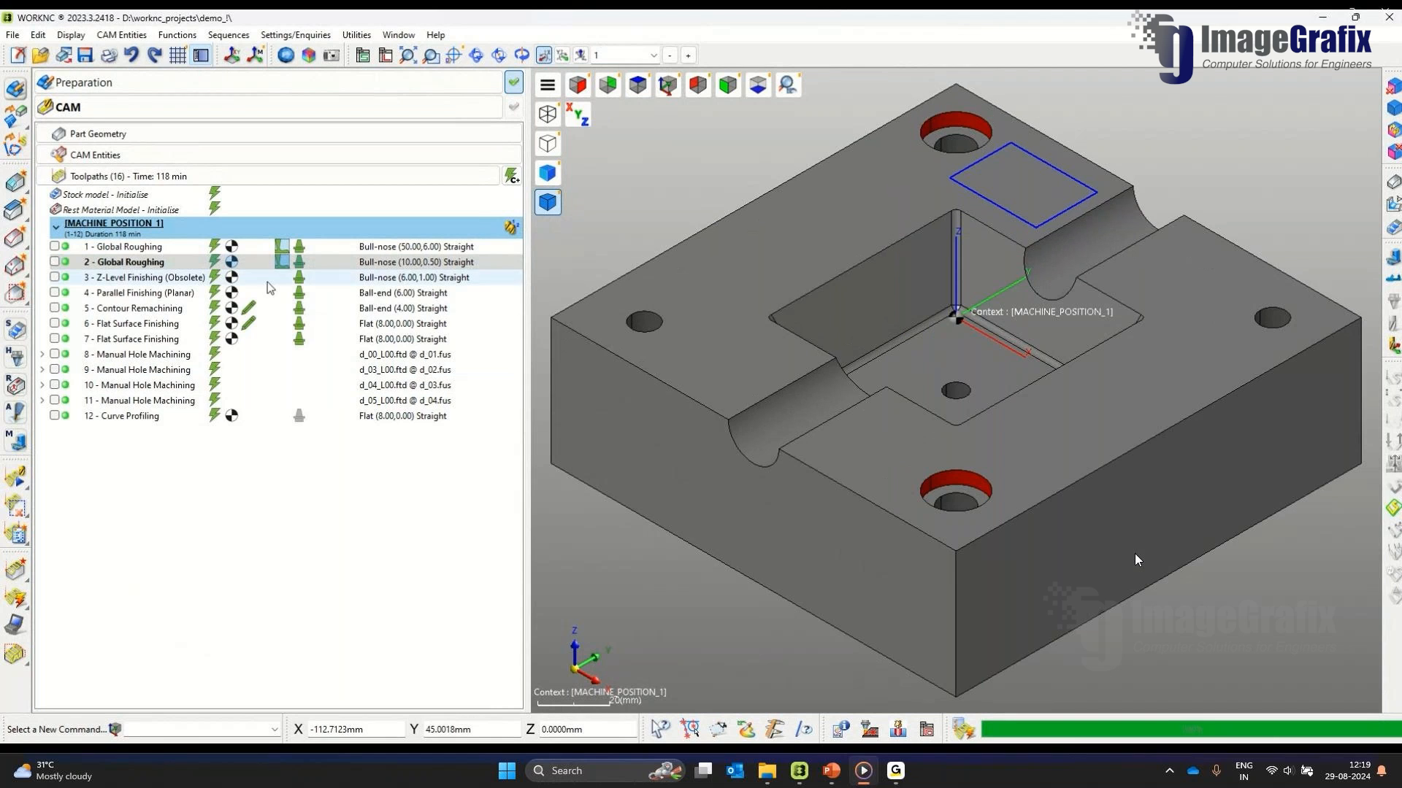
{"action": "left_click_drag", "start_coordinate": [168, 415], "coordinate": [168, 250]}
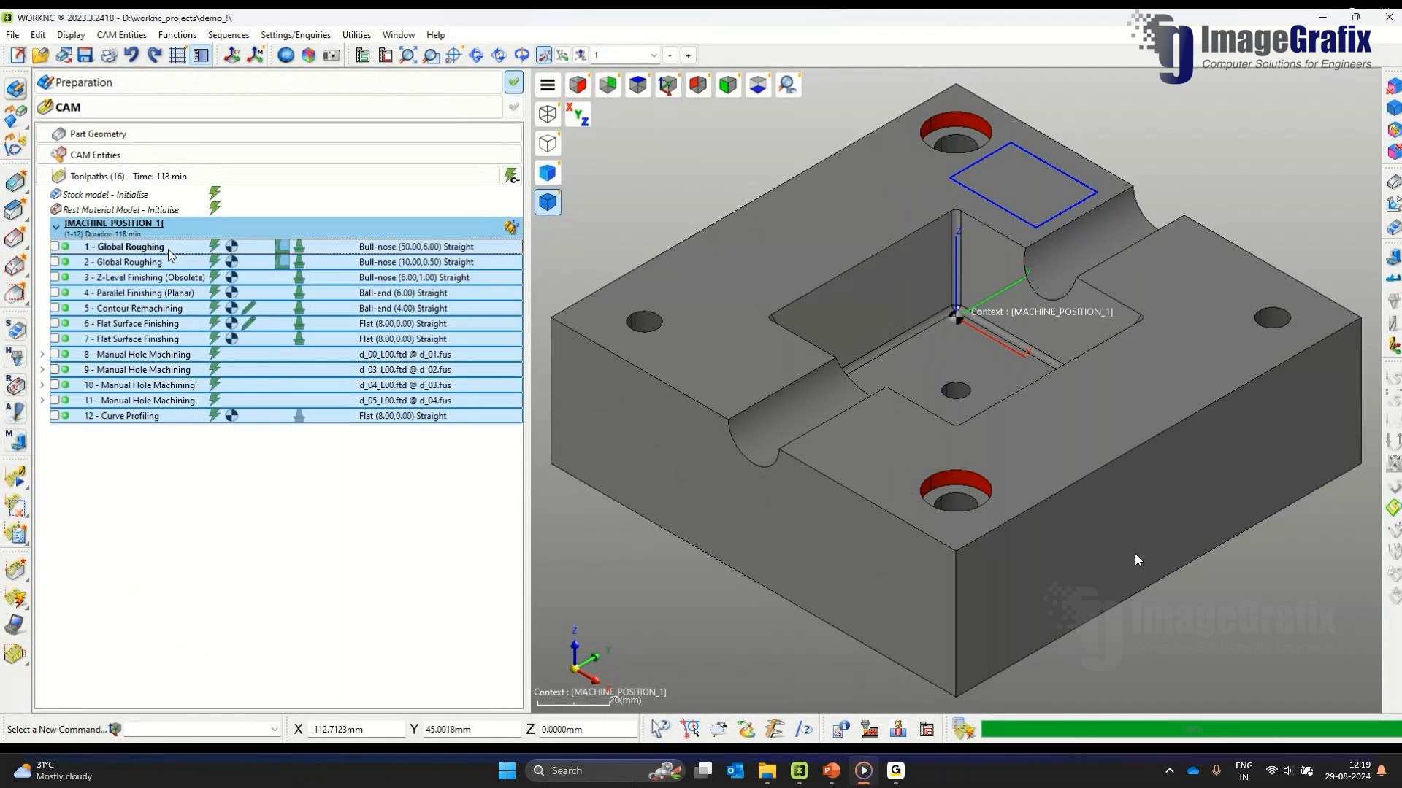
{"action": "left_click", "coordinate": [16, 534]}
{"action": "left_click", "coordinate": [135, 574]}
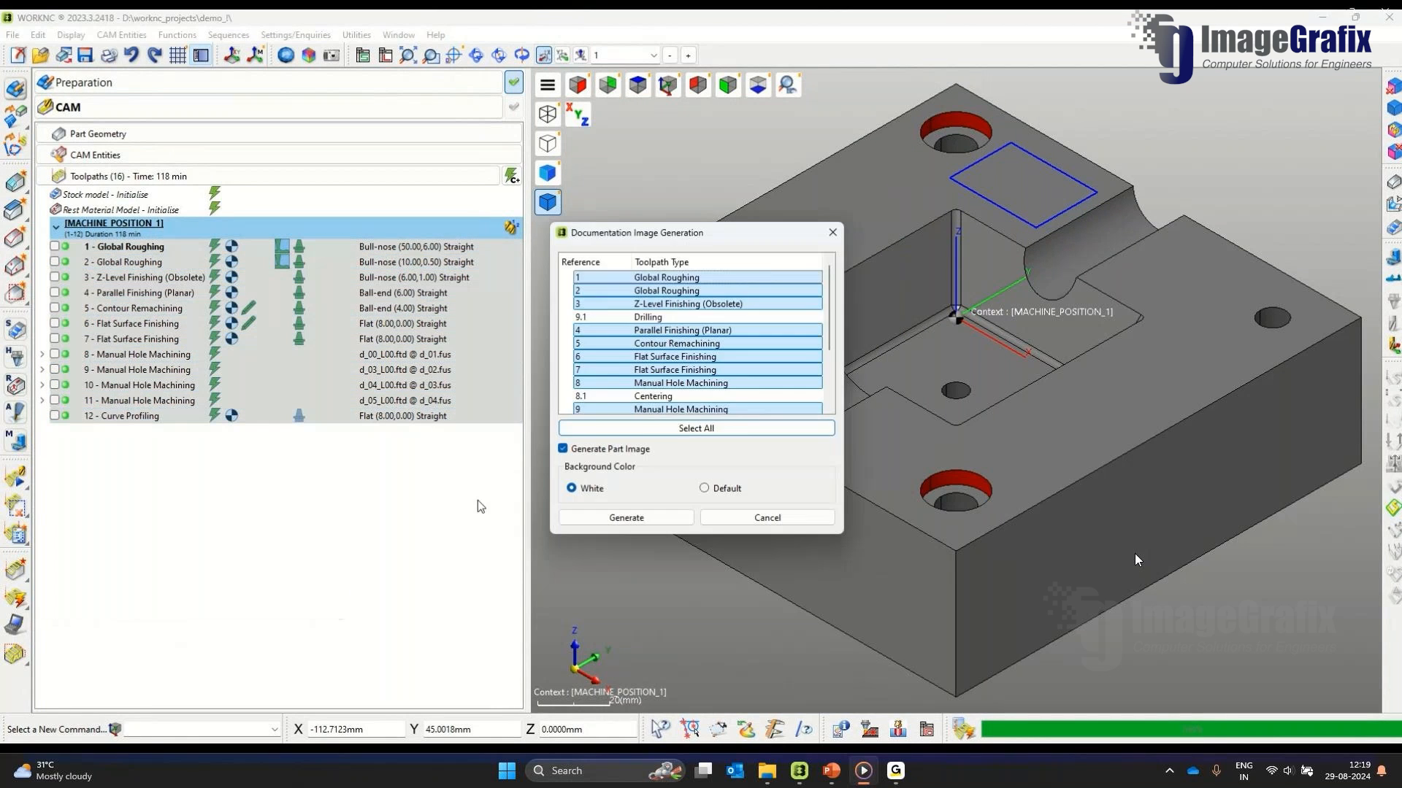
{"action": "left_click", "coordinate": [599, 514]}
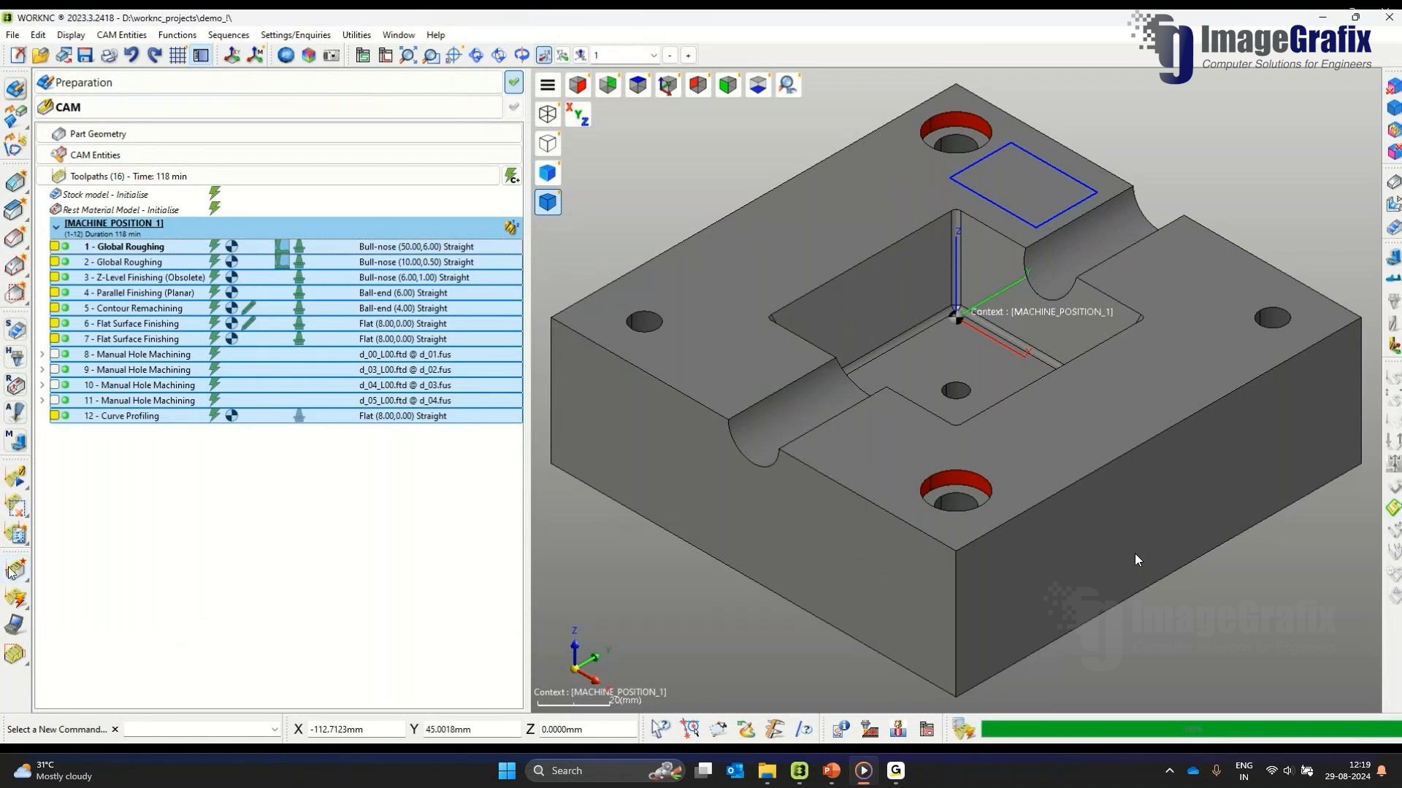
{"action": "left_click", "coordinate": [16, 537]}
{"action": "left_click", "coordinate": [82, 561]}
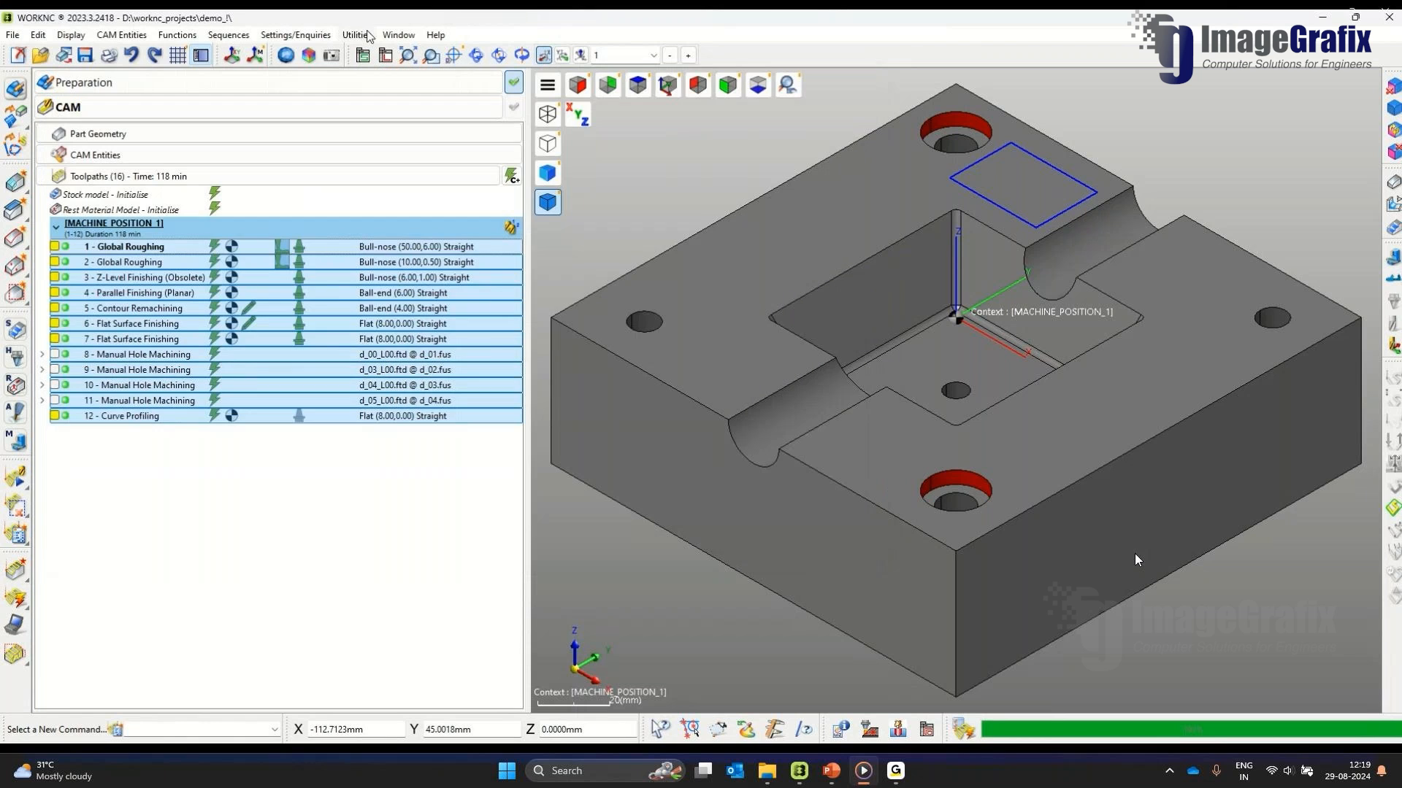
Step: Open the zone production document from the project's folder in the browser and view the details of path 1
{"action": "left_click", "coordinate": [363, 33]}
{"action": "left_click", "coordinate": [379, 58]}
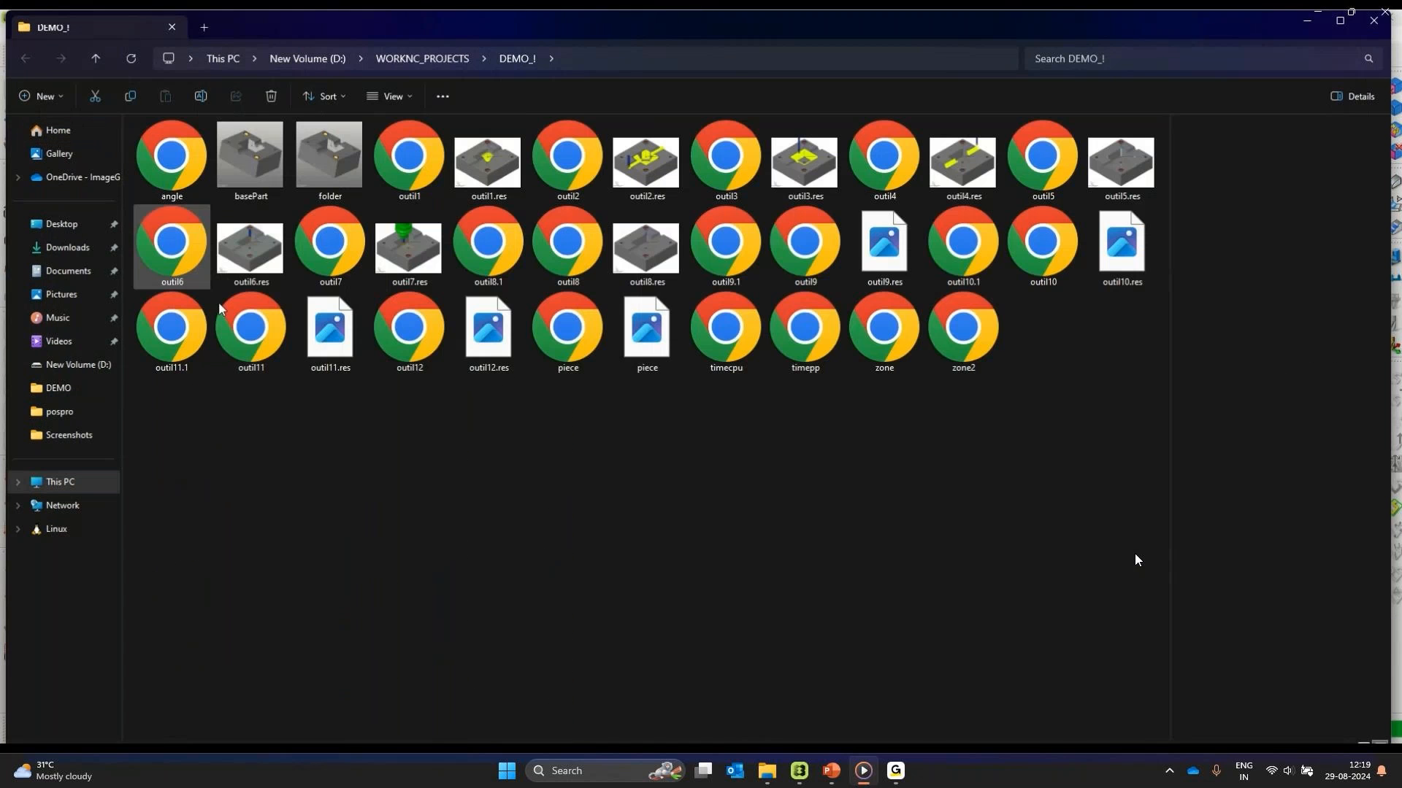
{"action": "double_click", "coordinate": [903, 346]}
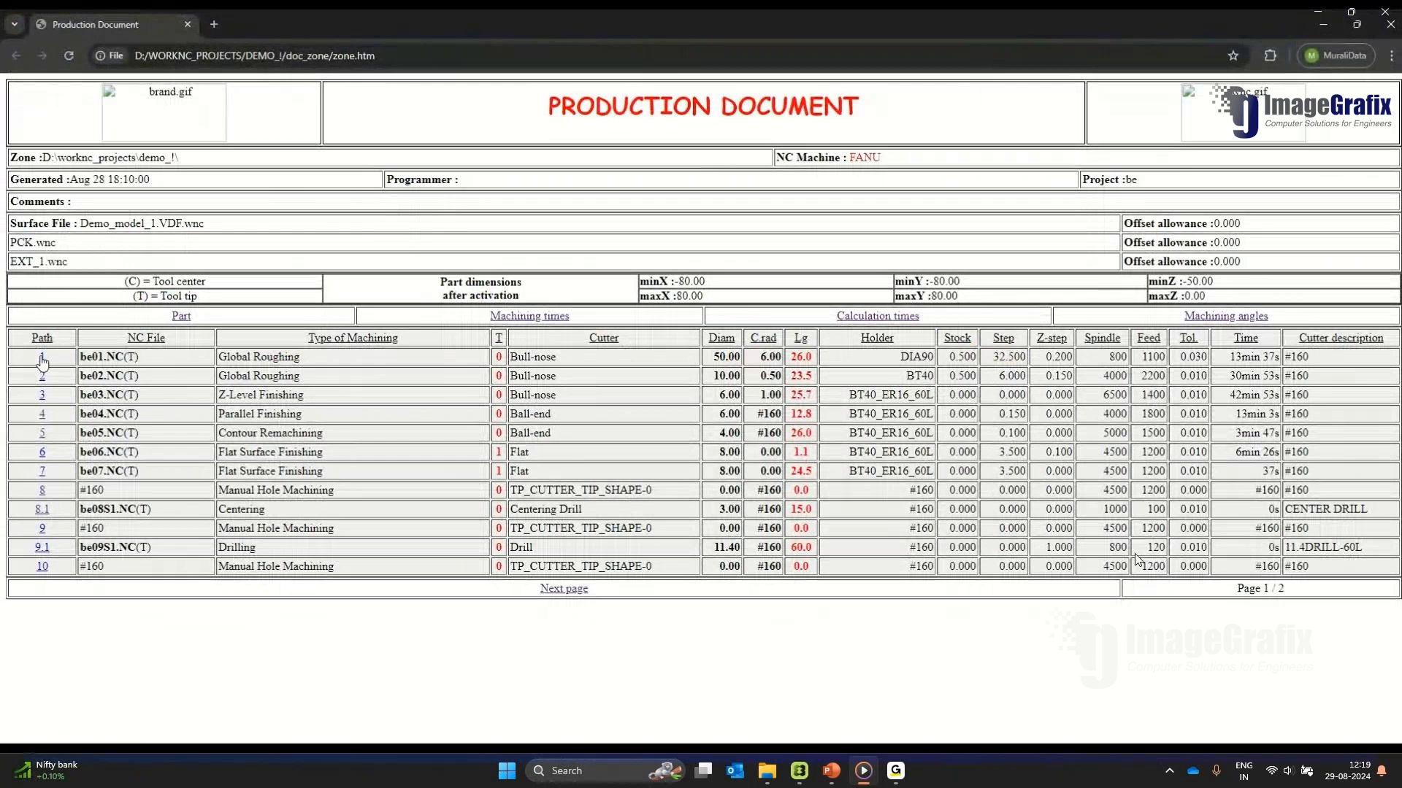
{"action": "left_click", "coordinate": [41, 357]}
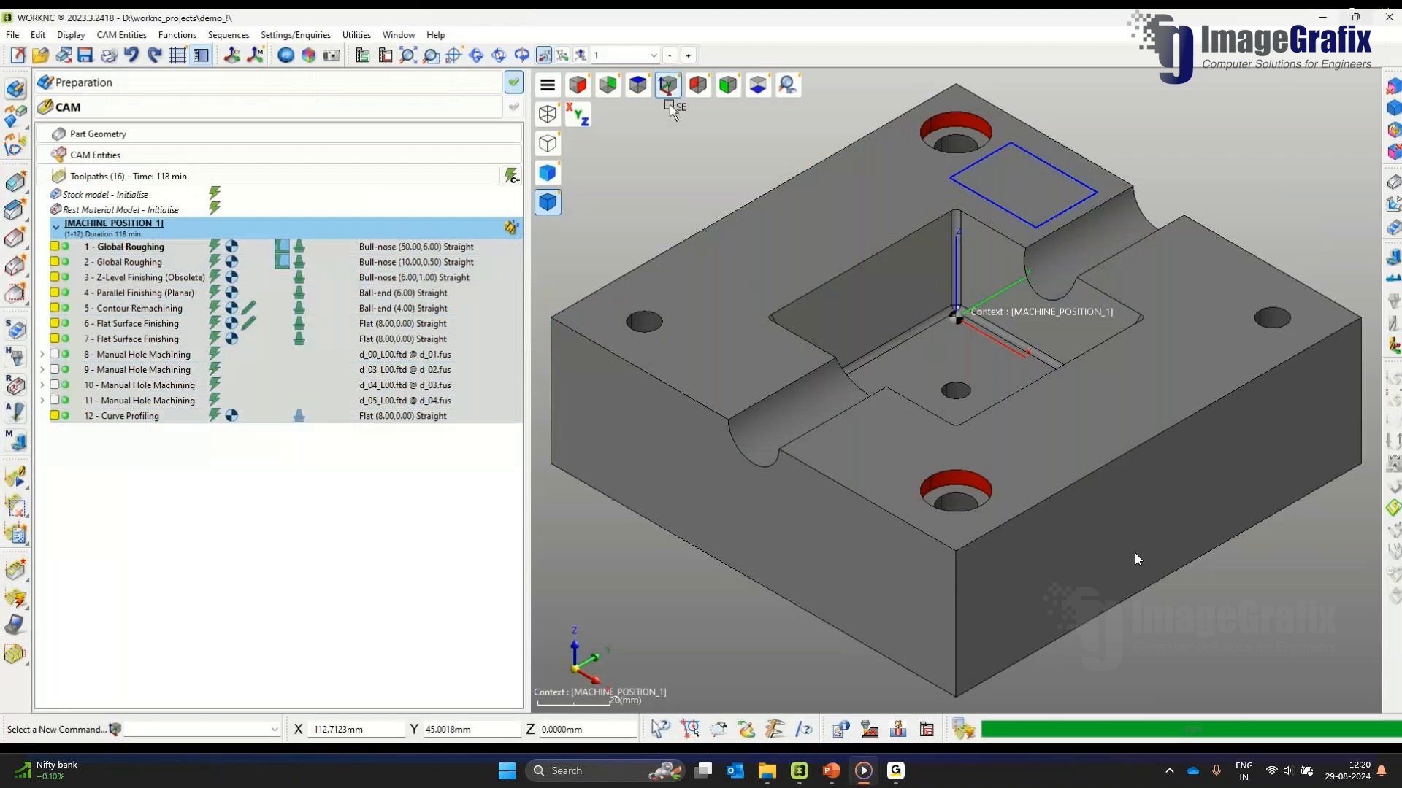
{"action": "mouse_move", "coordinate": [1132, 563]}
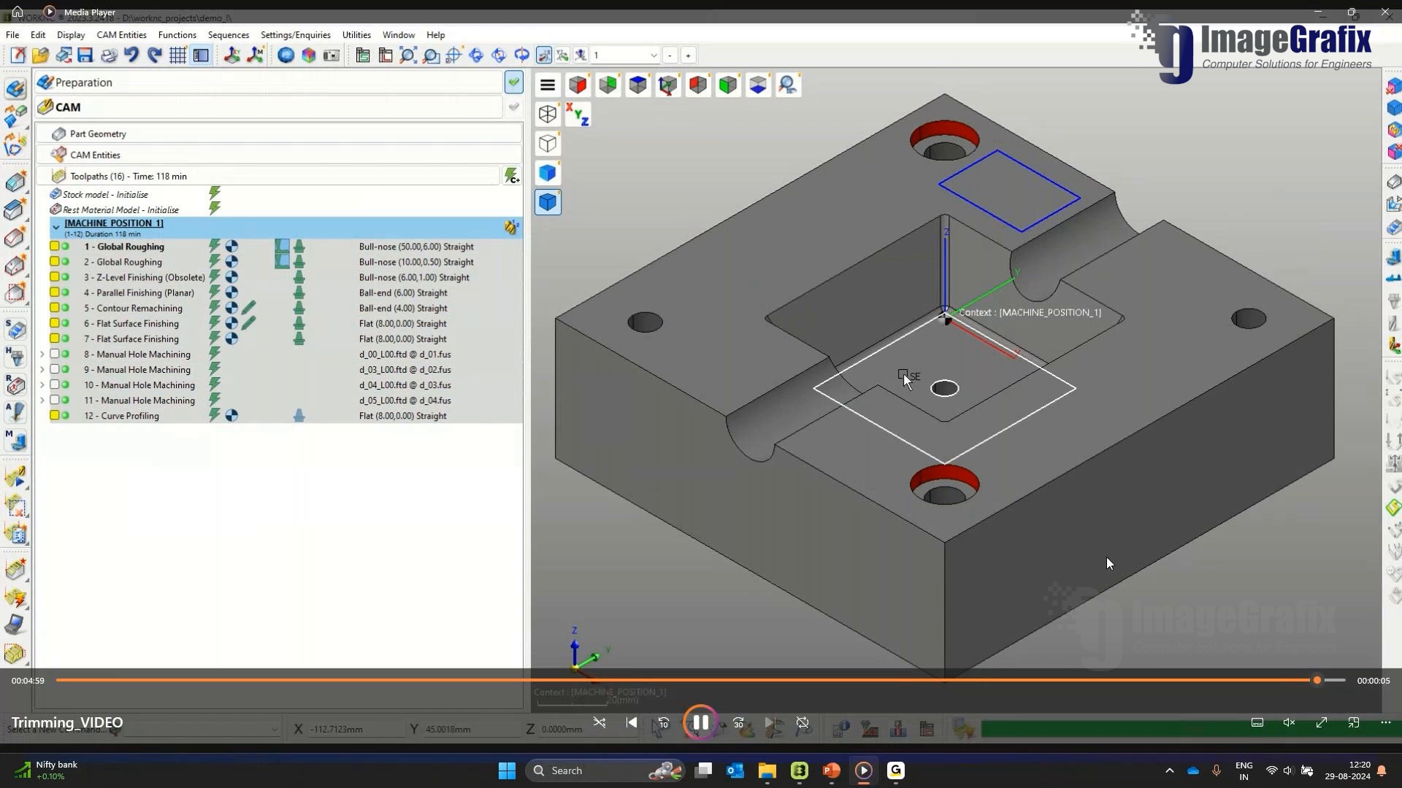
{"action": "mouse_move", "coordinate": [834, 771]}
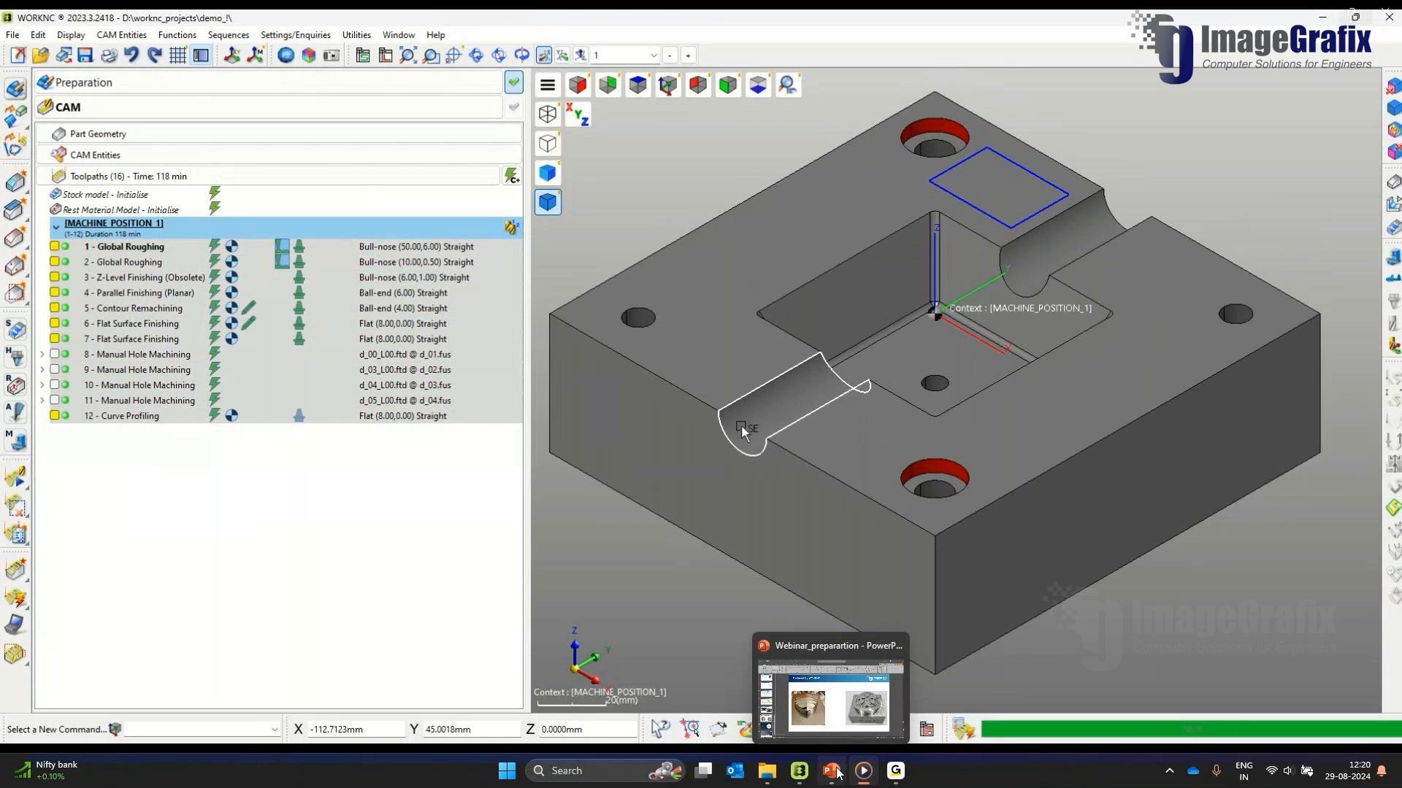